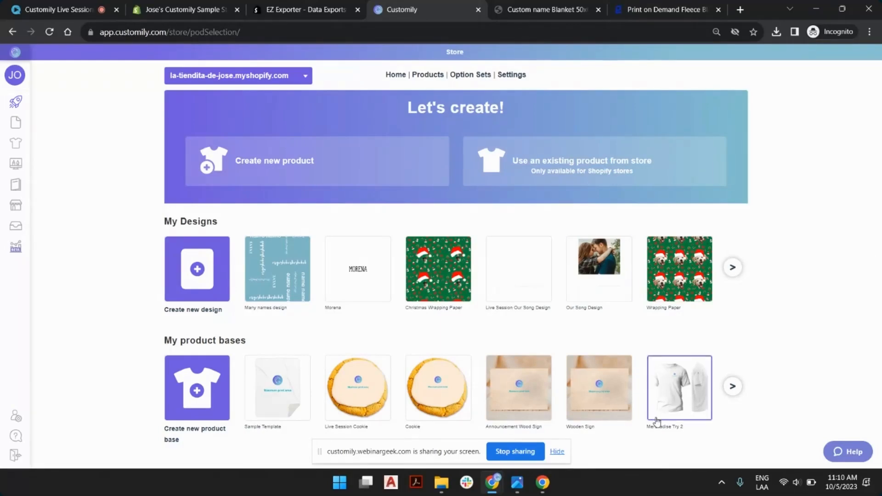
Expand the choices for creating a new product and look over the listed print providers, designs and product bases.
{"action": "left_click", "coordinate": [557, 453]}
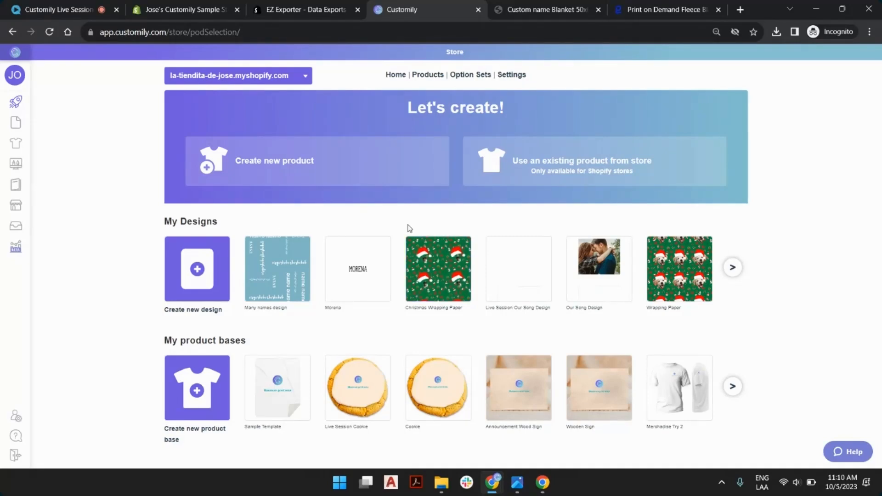
{"action": "mouse_move", "coordinate": [18, 102]}
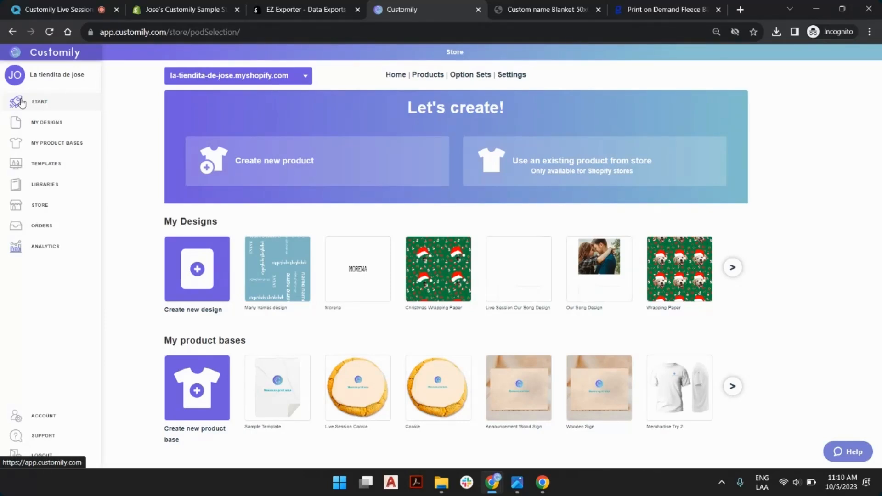
{"action": "left_click", "coordinate": [345, 169]}
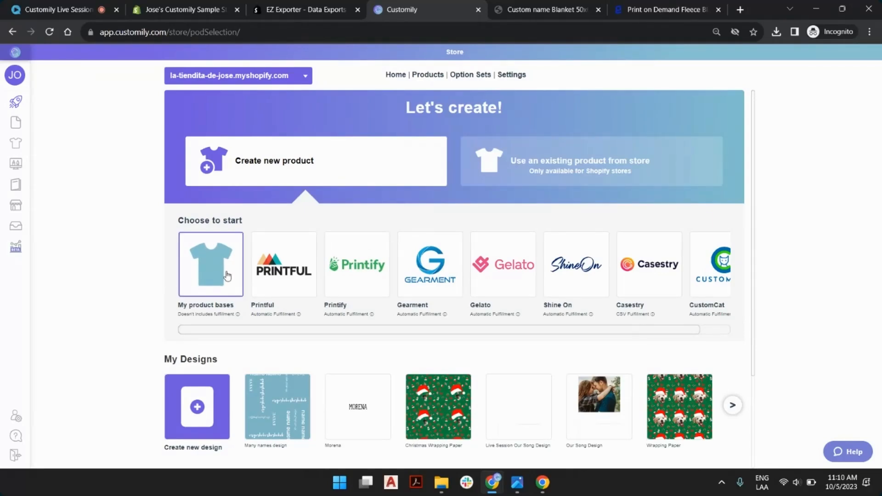
{"action": "scroll", "coordinate": [224, 275], "scroll_direction": "down", "scroll_amount": 2}
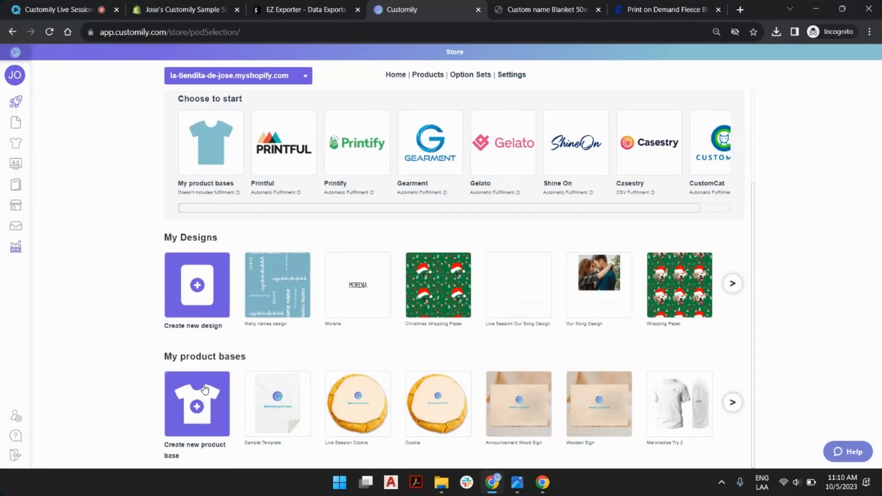
{"action": "mouse_move", "coordinate": [1, 175]}
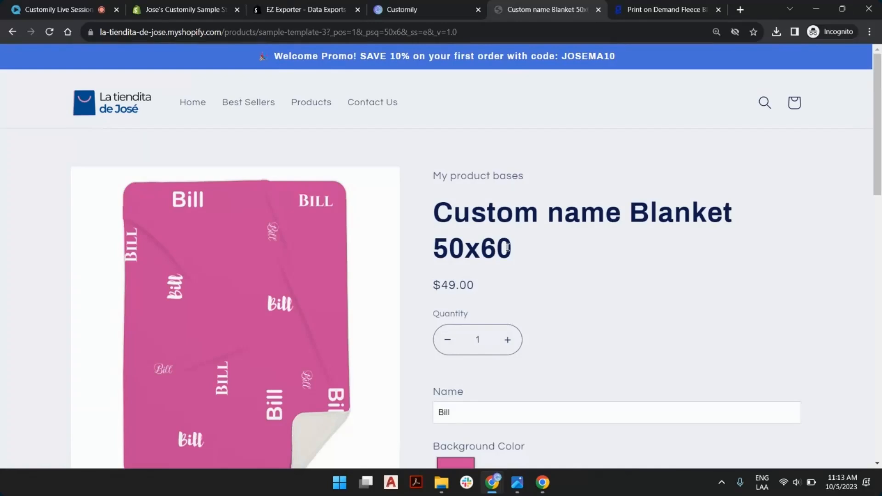
{"action": "left_click", "coordinate": [401, 9]}
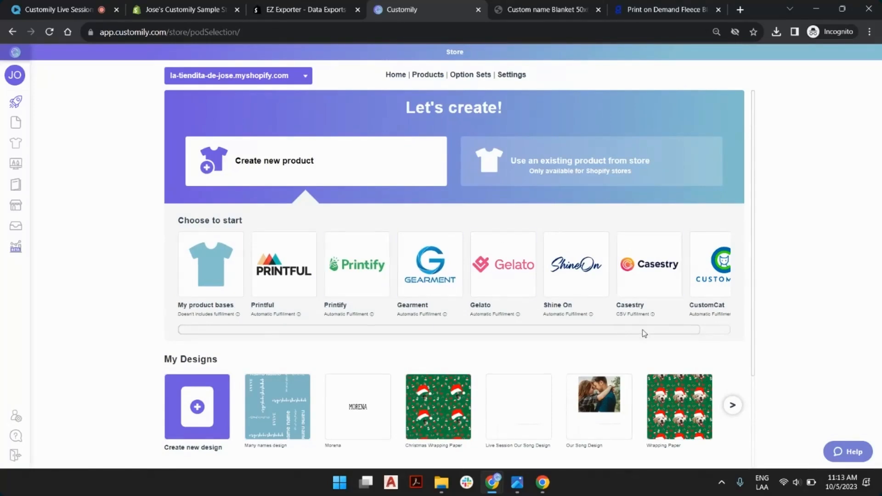
{"action": "left_click_drag", "start_coordinate": [642, 329], "coordinate": [550, 326]}
Switch to the Gooten Fleece Blankets page and view the blanket's close-up photos and the template download section.
{"action": "left_click", "coordinate": [633, 11]}
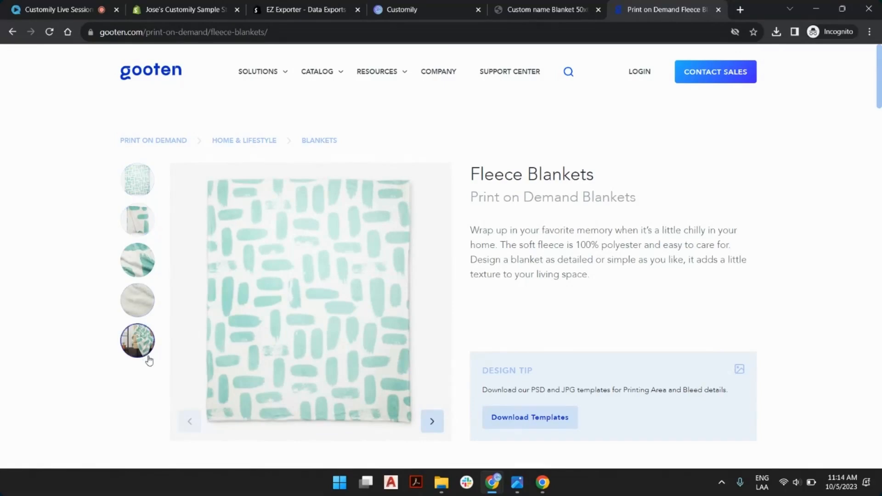
{"action": "left_click", "coordinate": [134, 229]}
{"action": "left_click", "coordinate": [142, 261]}
{"action": "scroll", "coordinate": [537, 255], "scroll_direction": "down", "scroll_amount": 3}
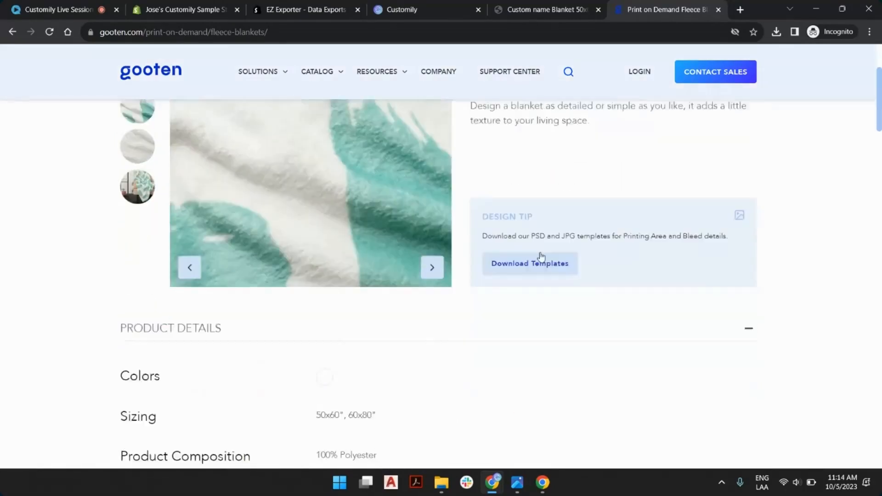
{"action": "scroll", "coordinate": [542, 252], "scroll_direction": "up", "scroll_amount": 3}
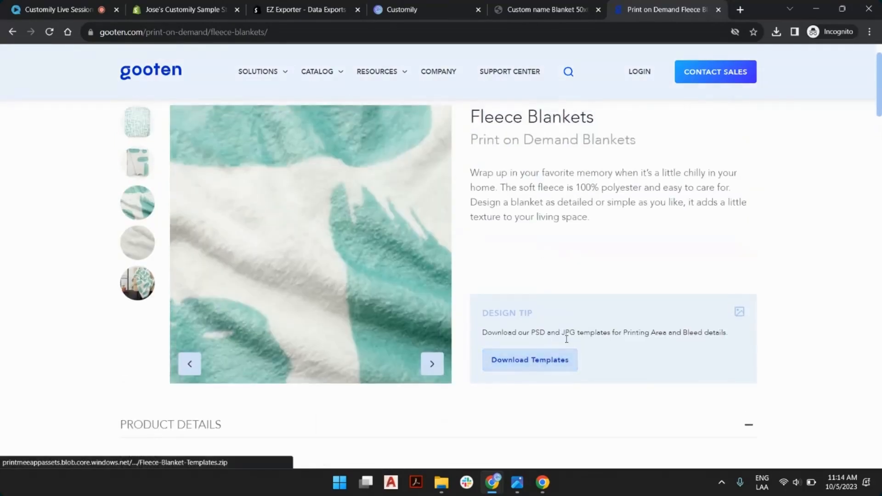
Switch to the image viewer showing Fleece_Blanket_60x80_Template.jpg and examine its print area, resolution and safe zone.
{"action": "mouse_move", "coordinate": [518, 482]}
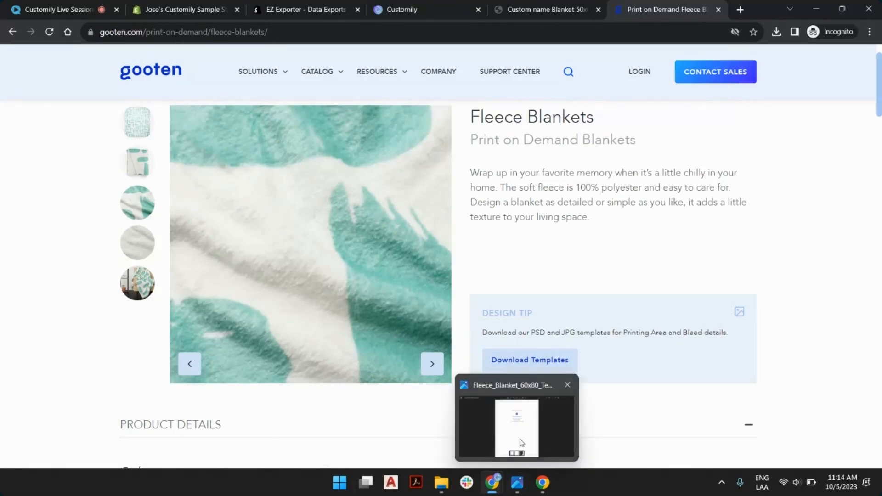
{"action": "left_click", "coordinate": [515, 423]}
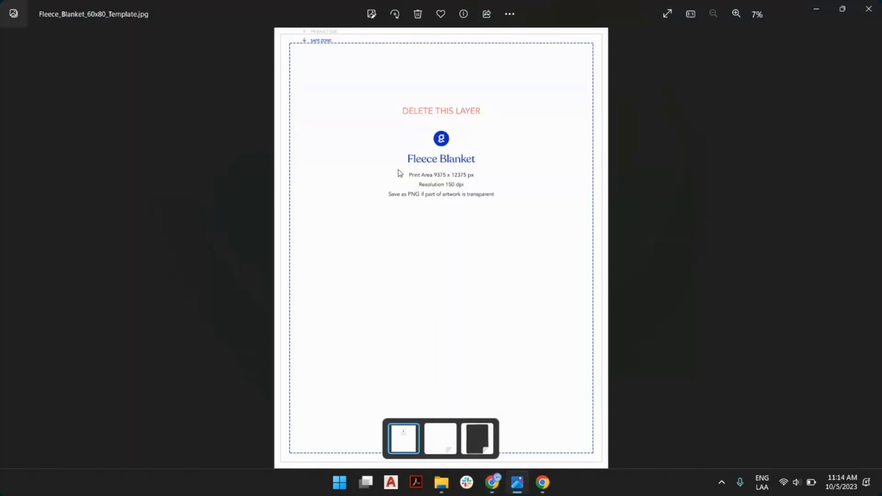
{"action": "scroll", "coordinate": [460, 141], "scroll_direction": "up", "scroll_amount": 3}
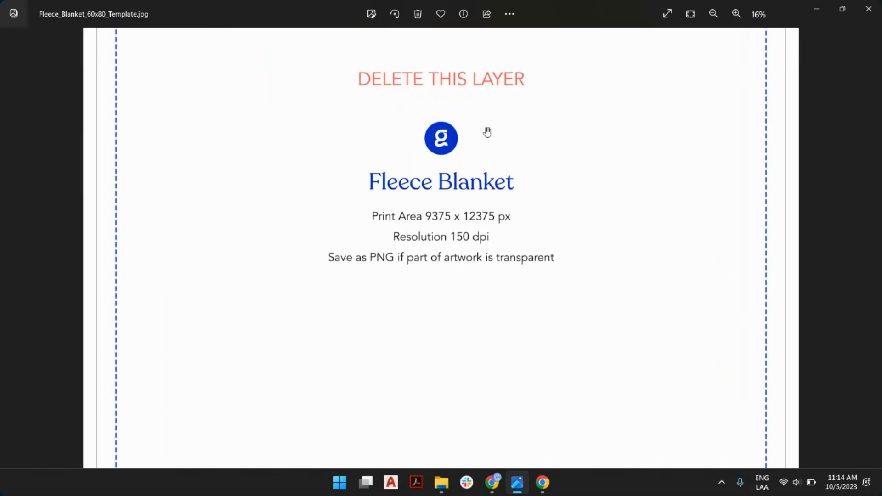
{"action": "scroll", "coordinate": [528, 156], "scroll_direction": "up", "scroll_amount": 1}
{"action": "scroll", "coordinate": [524, 169], "scroll_direction": "down", "scroll_amount": 2}
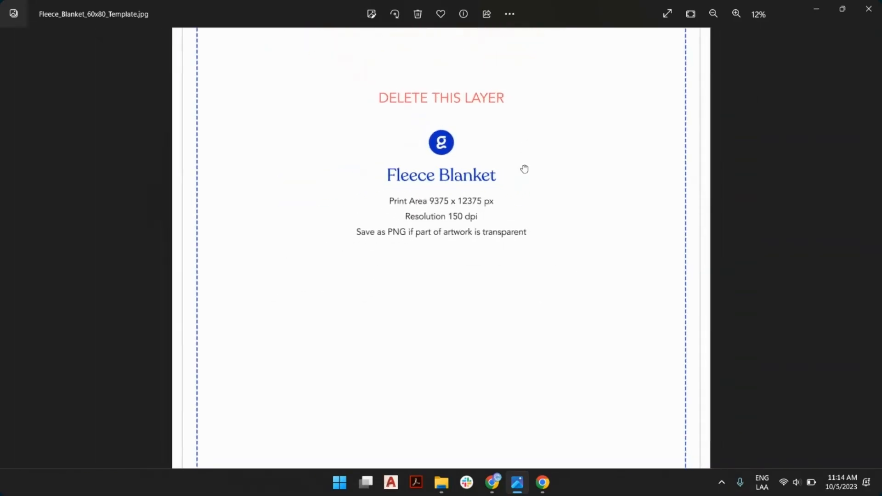
{"action": "left_click_drag", "start_coordinate": [433, 164], "coordinate": [430, 171]}
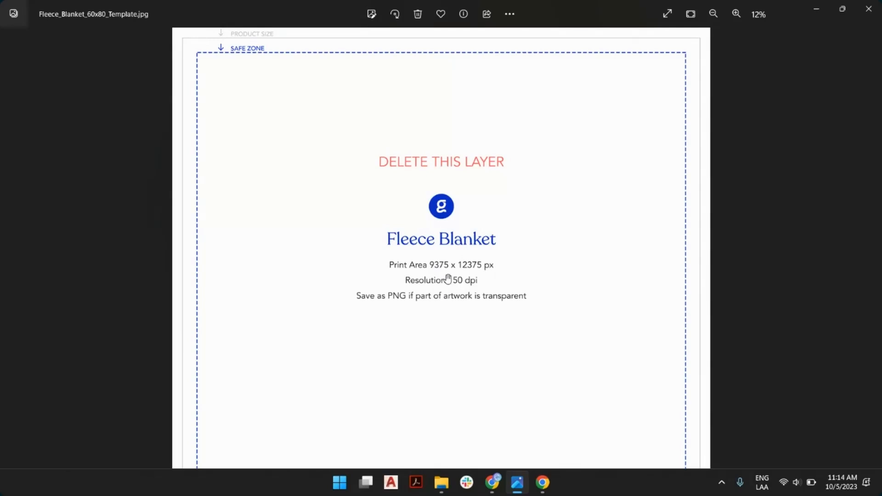
{"action": "left_click_drag", "start_coordinate": [503, 291], "coordinate": [492, 181]}
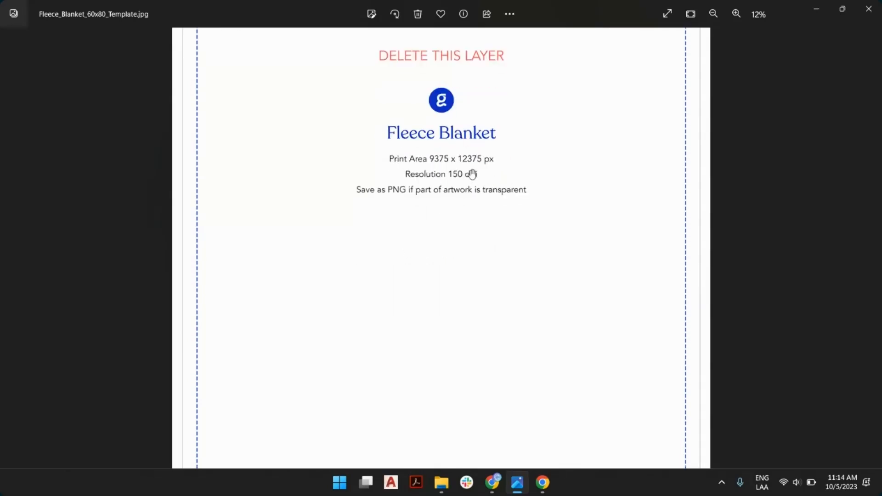
{"action": "scroll", "coordinate": [465, 210], "scroll_direction": "down", "scroll_amount": 1}
{"action": "scroll", "coordinate": [460, 193], "scroll_direction": "down", "scroll_amount": 2}
{"action": "scroll", "coordinate": [448, 151], "scroll_direction": "up", "scroll_amount": 2}
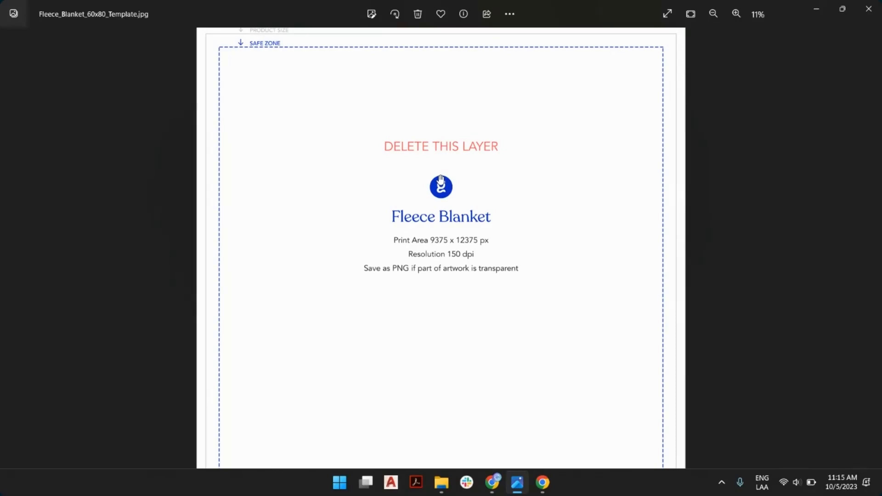
{"action": "key", "text": "alt+Tab"}
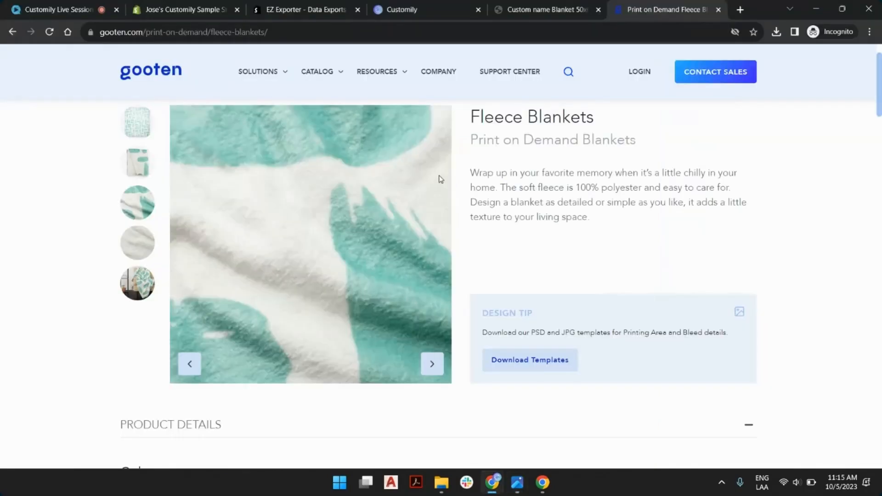
Return to the Customily store page and look over the existing product bases.
{"action": "left_click", "coordinate": [425, 9]}
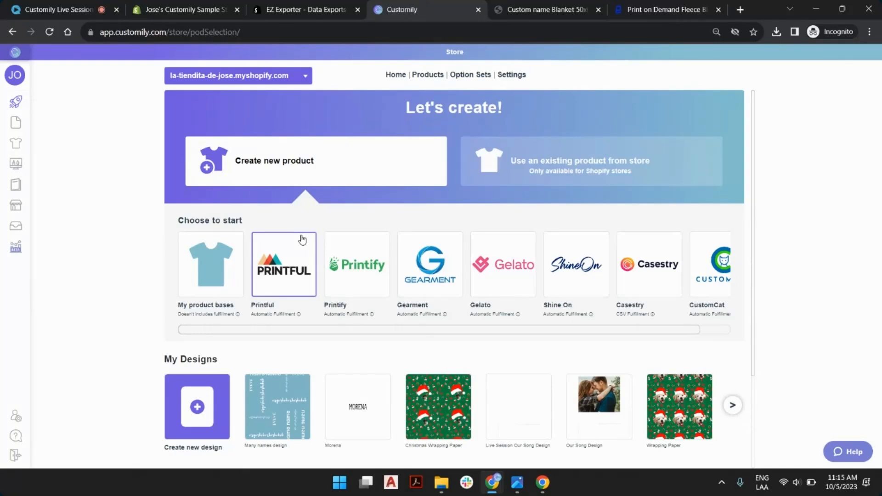
{"action": "scroll", "coordinate": [302, 239], "scroll_direction": "down", "scroll_amount": 3}
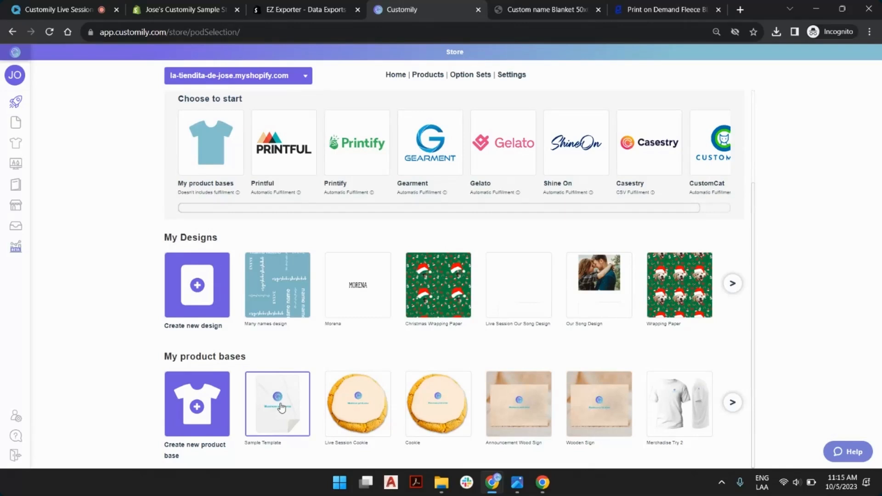
{"action": "mouse_move", "coordinate": [22, 236]}
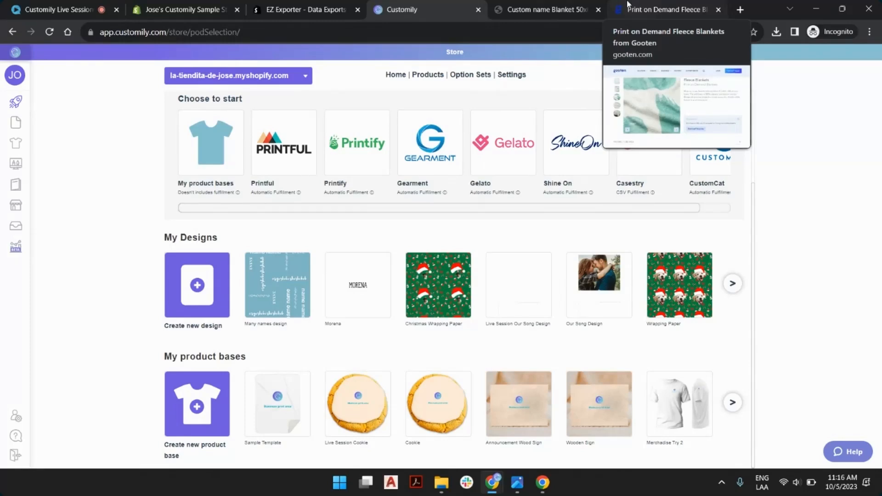
Revisit the Gooten blanket page and view the whole 60x80 fleece blanket template in the image viewer.
{"action": "left_click", "coordinate": [642, 5]}
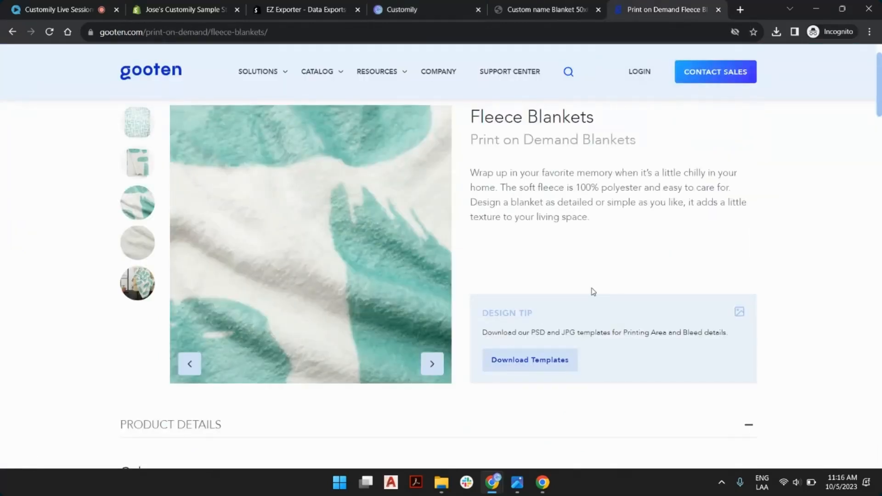
{"action": "left_click", "coordinate": [517, 483]}
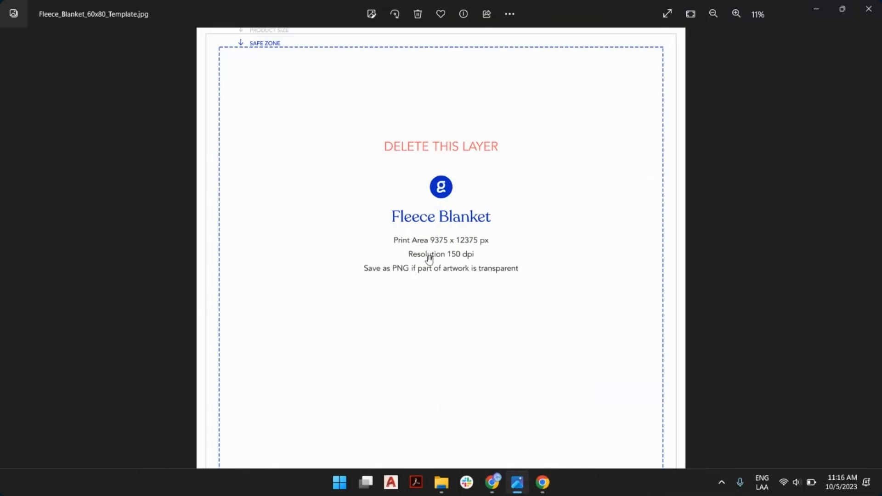
{"action": "scroll", "coordinate": [487, 183], "scroll_direction": "down", "scroll_amount": 3}
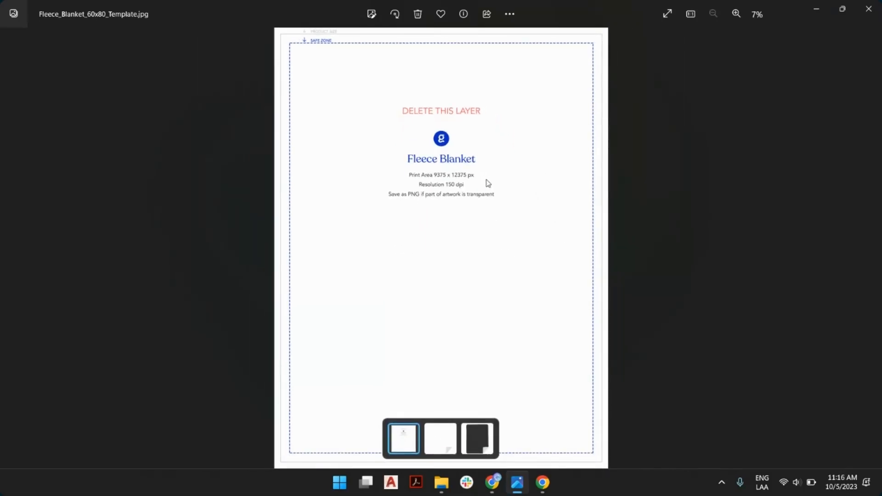
Examine the white and black blanket mockup images, including a close-up of the creases on the black one.
{"action": "left_click", "coordinate": [436, 442]}
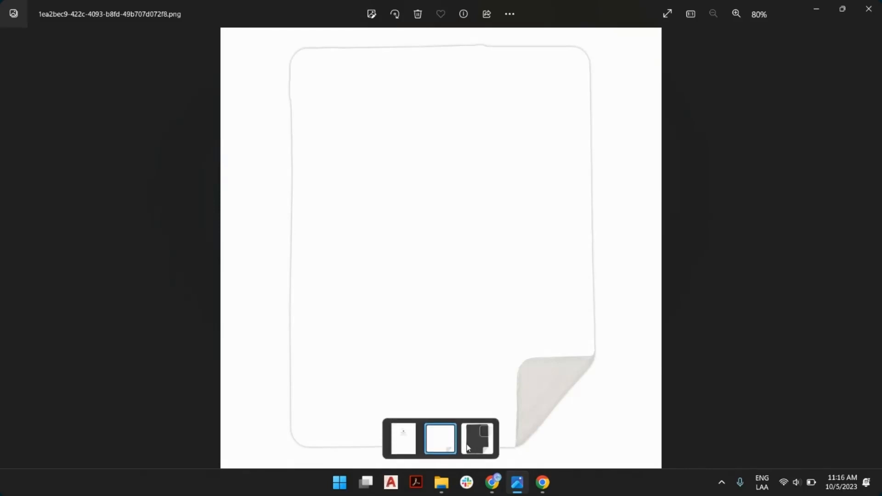
{"action": "left_click", "coordinate": [476, 437]}
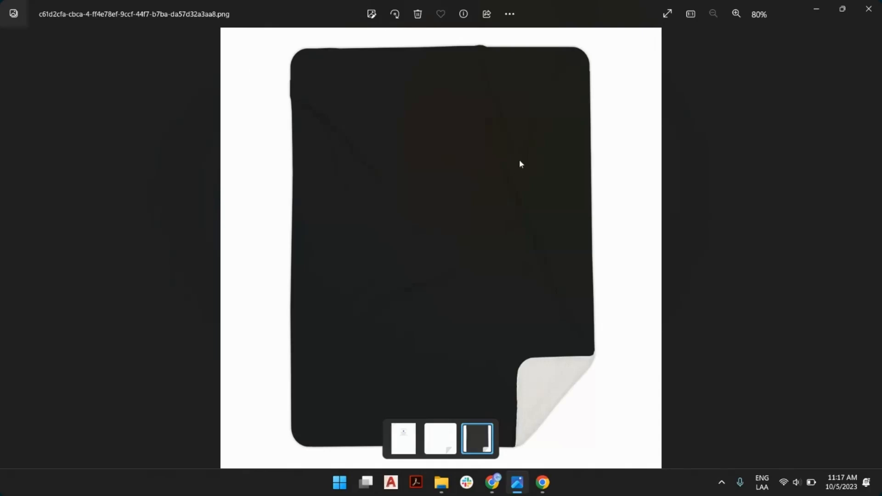
{"action": "scroll", "coordinate": [520, 164], "scroll_direction": "up", "scroll_amount": 5}
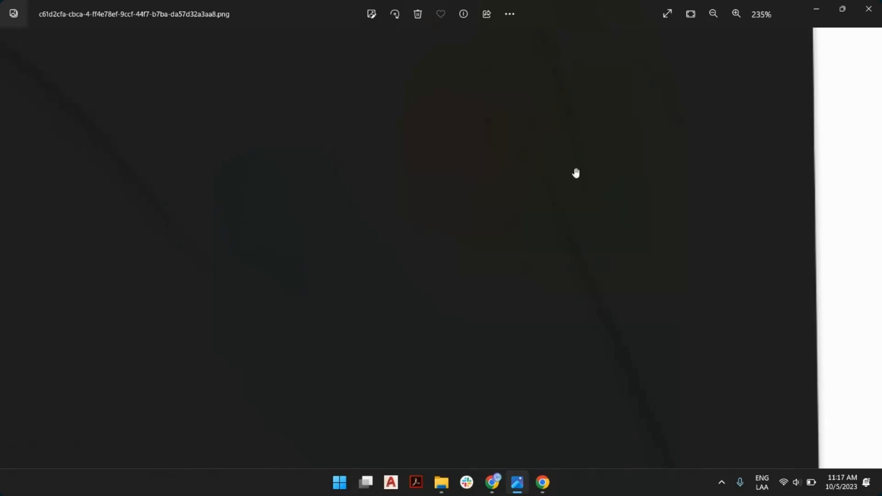
{"action": "left_click_drag", "start_coordinate": [276, 156], "coordinate": [429, 111]}
{"action": "scroll", "coordinate": [497, 276], "scroll_direction": "down", "scroll_amount": 5}
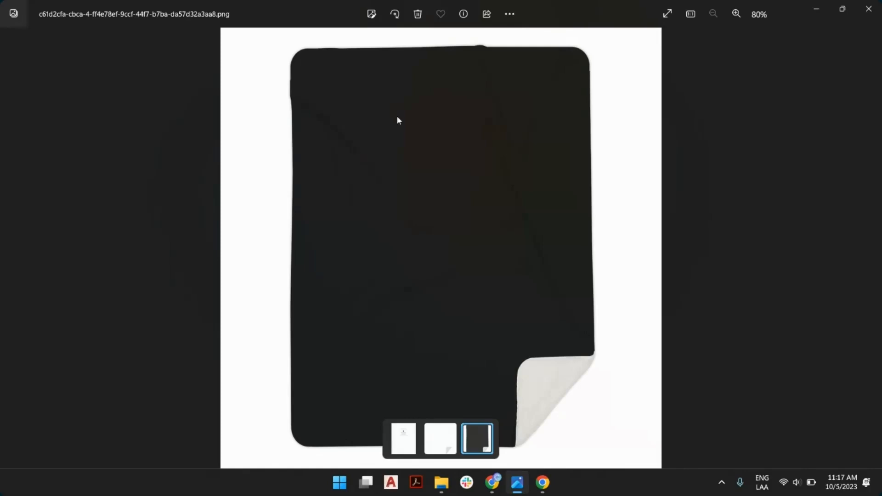
{"action": "left_click", "coordinate": [440, 440]}
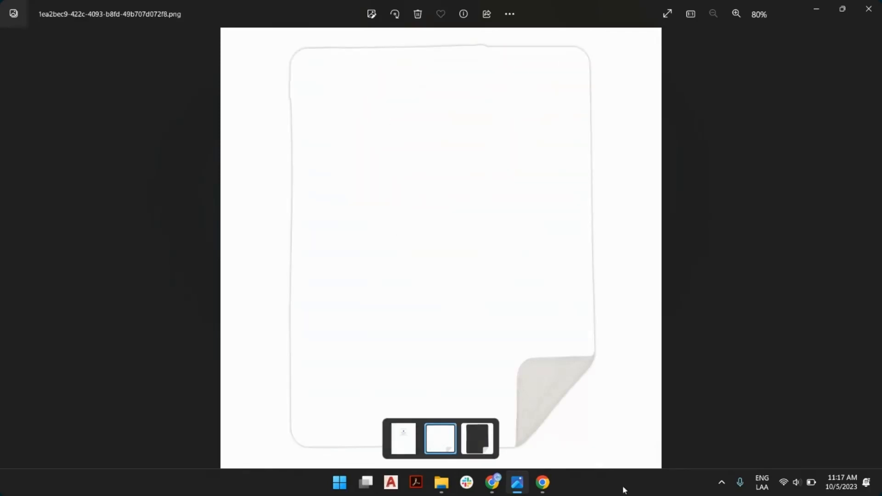
Recheck the print area and resolution details on the 60x80 fleece blanket template and return to the browser.
{"action": "left_click", "coordinate": [400, 439]}
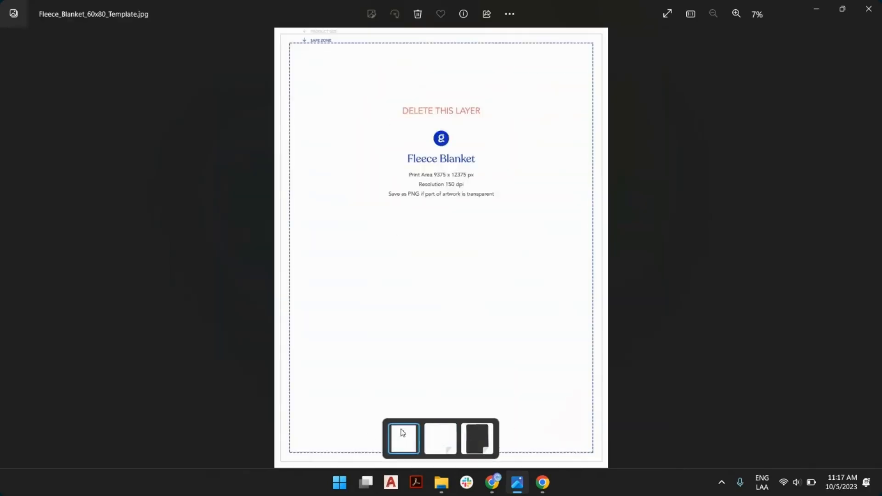
{"action": "scroll", "coordinate": [485, 118], "scroll_direction": "up", "scroll_amount": 2}
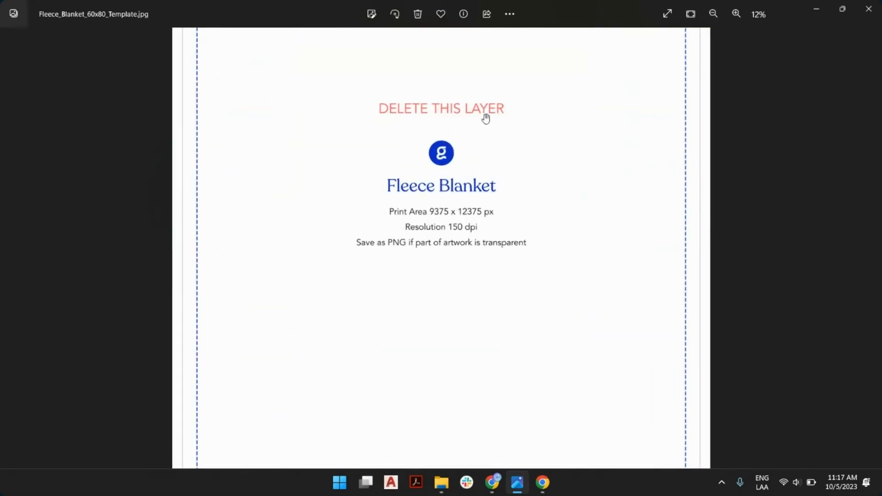
{"action": "key", "text": "alt+Tab"}
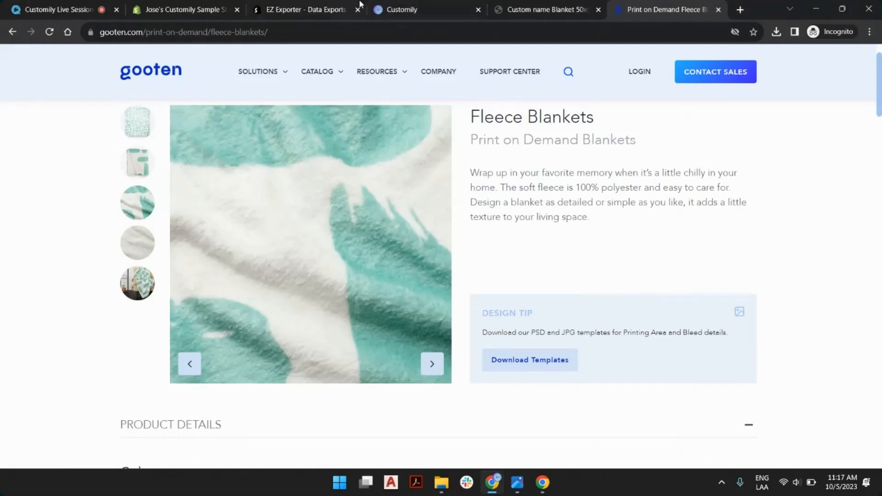
Start a new product base in Customily and name its template "Gooten Blanket".
{"action": "left_click", "coordinate": [395, 10]}
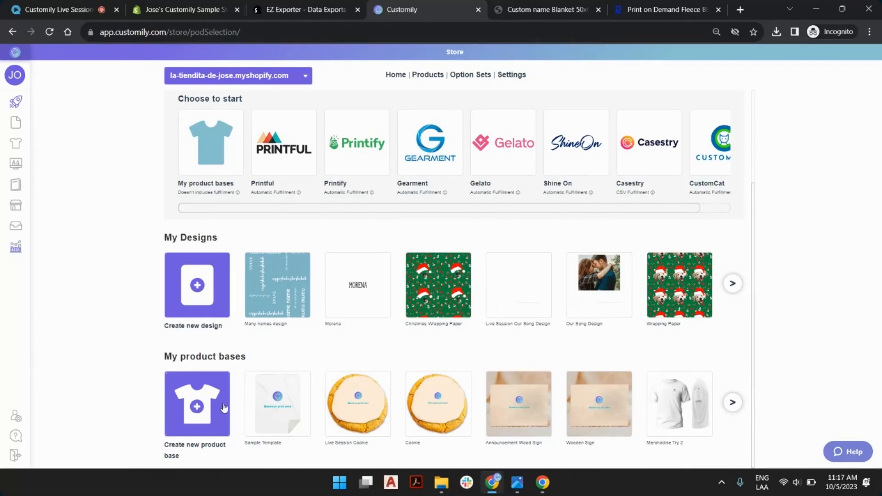
{"action": "mouse_move", "coordinate": [17, 130]}
{"action": "left_click", "coordinate": [194, 396]}
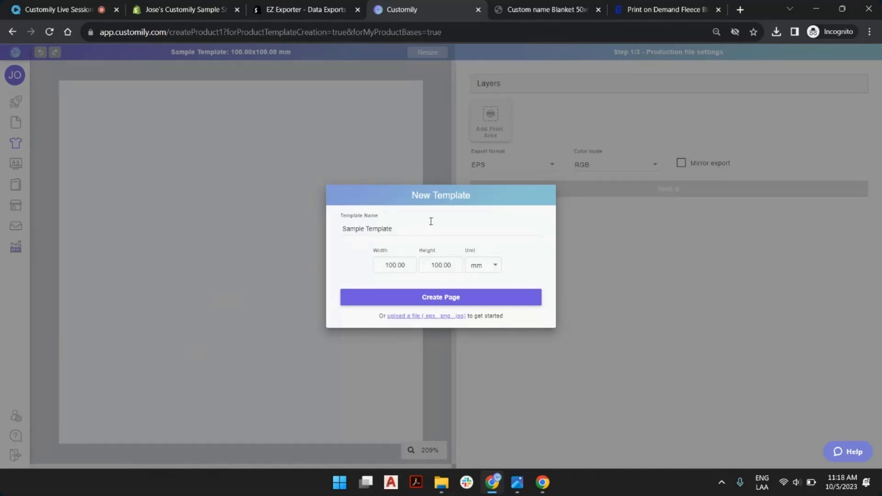
{"action": "triple_click", "coordinate": [375, 229]}
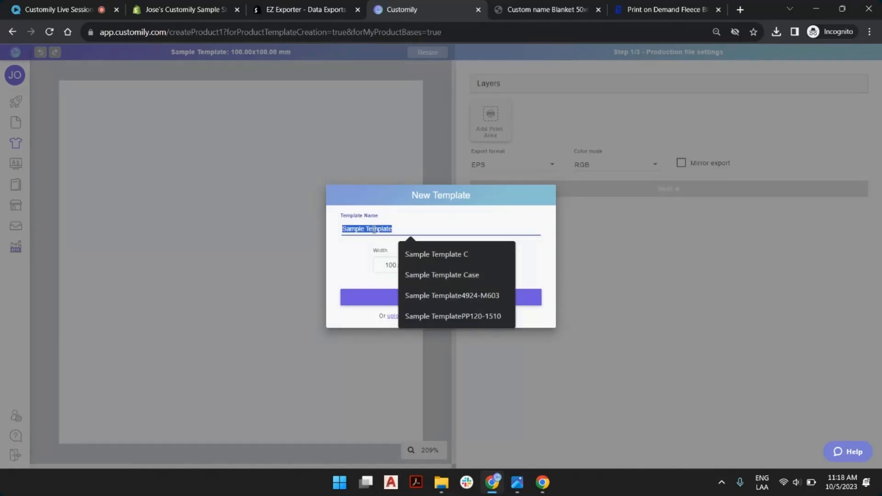
{"action": "type", "text": "Gooten Blanket"}
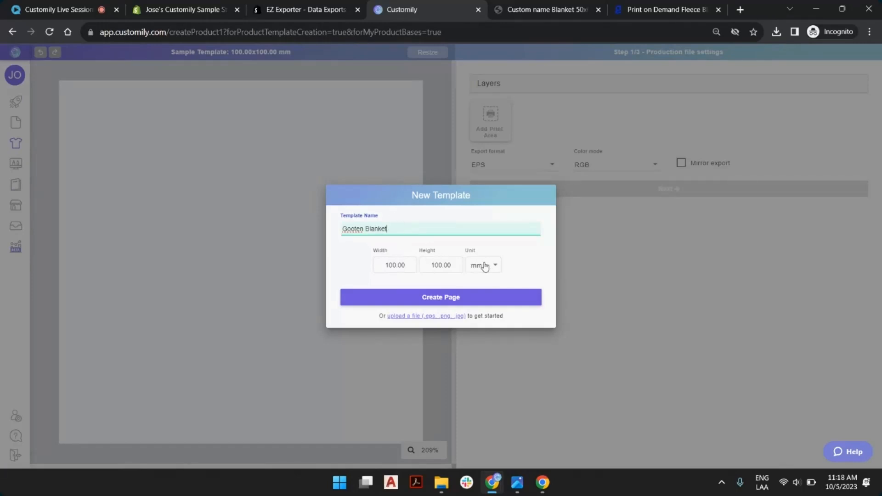
Check the print area on the fleece blanket template, then set the new template's unit to px and its width to 9375.
{"action": "left_click", "coordinate": [518, 482]}
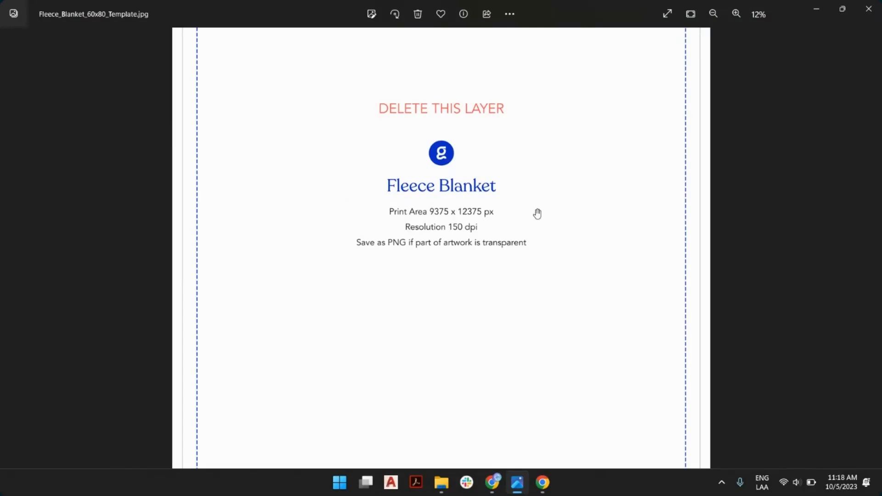
{"action": "key", "text": "alt+Tab"}
{"action": "left_click", "coordinate": [500, 263]}
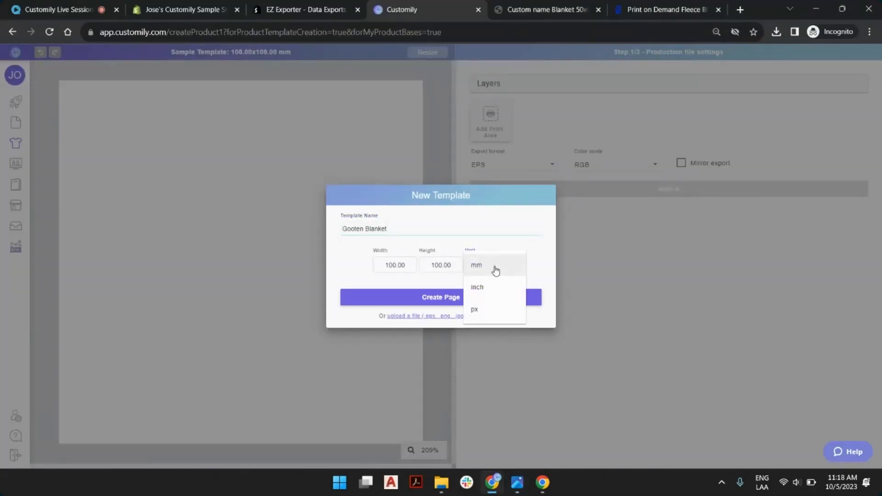
{"action": "left_click", "coordinate": [483, 310]}
{"action": "double_click", "coordinate": [383, 271]}
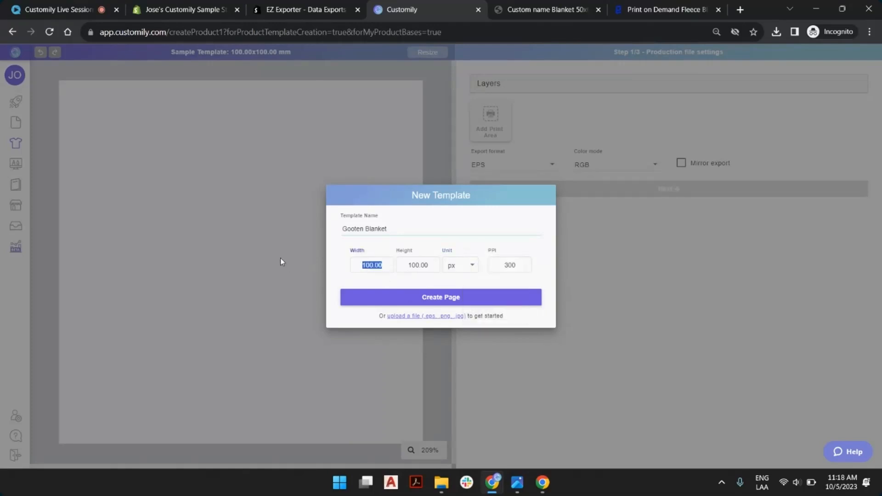
{"action": "type", "text": "9375"}
Set the new template's height to 12375 px and its PPI to 150, and create the page.
{"action": "key", "text": "alt+Tab"}
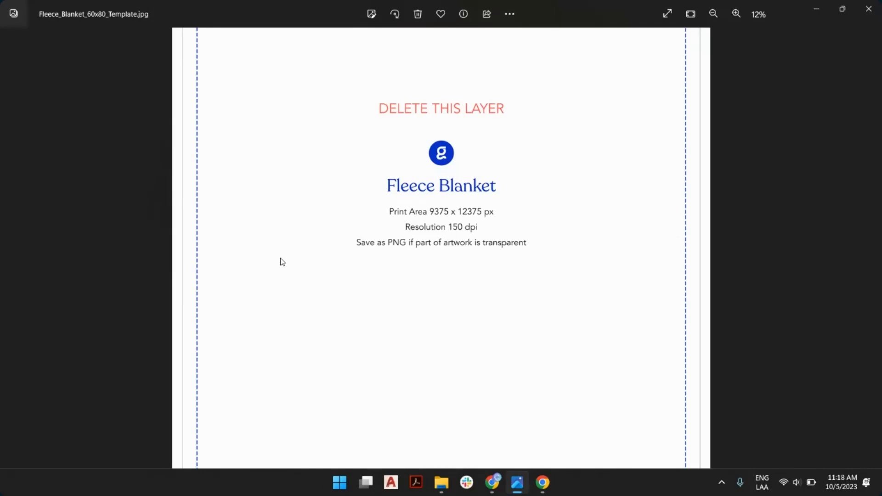
{"action": "key", "text": "alt+Tab"}
{"action": "key", "text": "Tab"}
{"action": "type", "text": "12375"}
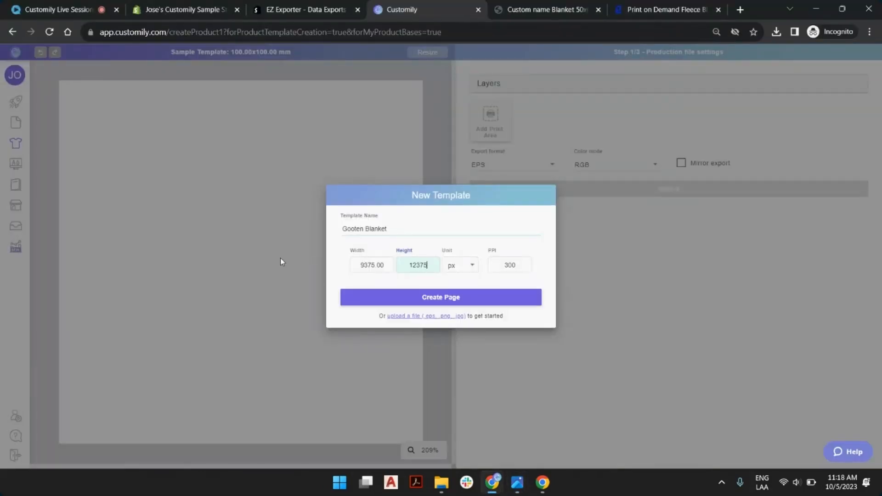
{"action": "key", "text": "Tab"}
{"action": "key", "text": "Tab"}
{"action": "type", "text": "150"}
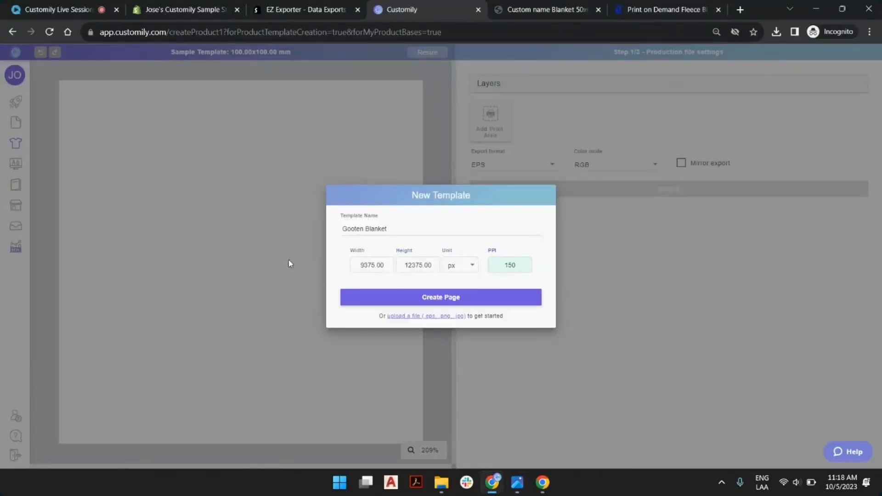
{"action": "left_click", "coordinate": [457, 299]}
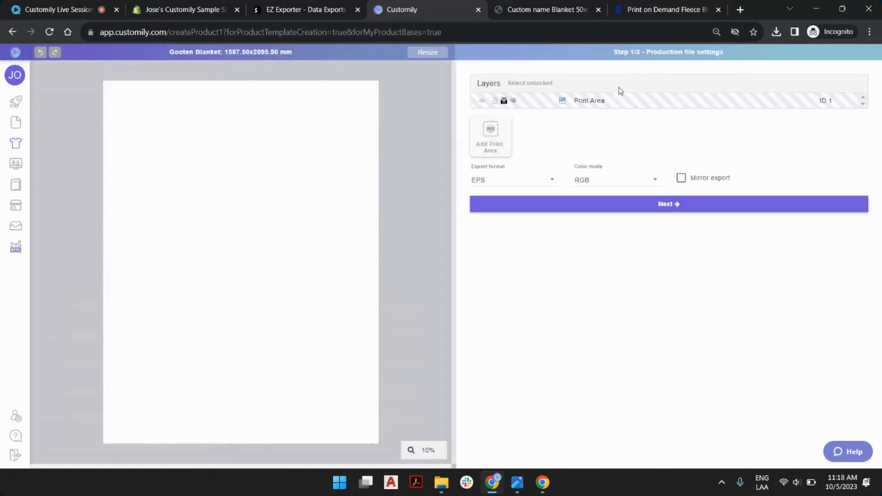
Inspect the extent of the print area layer and the page dimensions of the production file.
{"action": "left_click", "coordinate": [606, 102]}
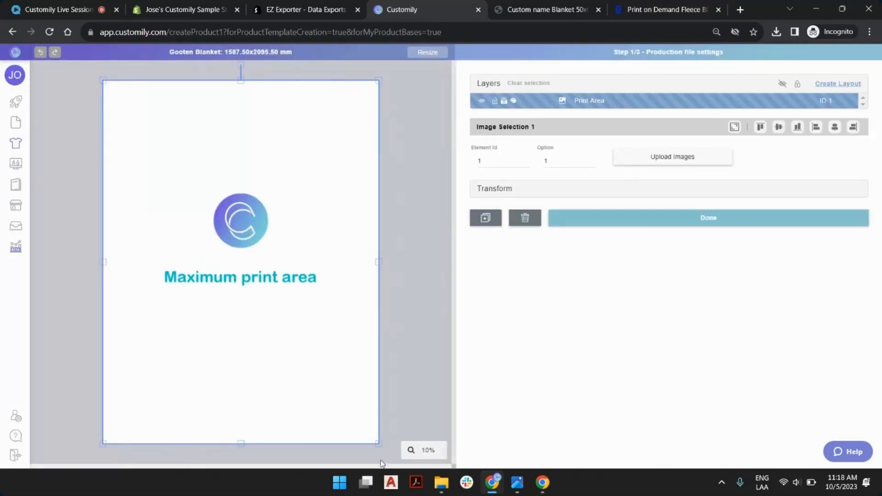
{"action": "left_click", "coordinate": [410, 180]}
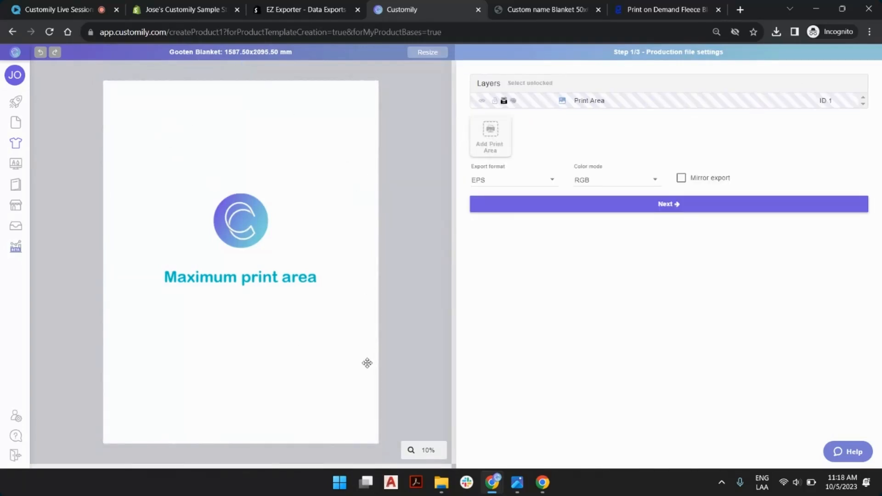
{"action": "left_click_drag", "start_coordinate": [227, 52], "coordinate": [298, 52]}
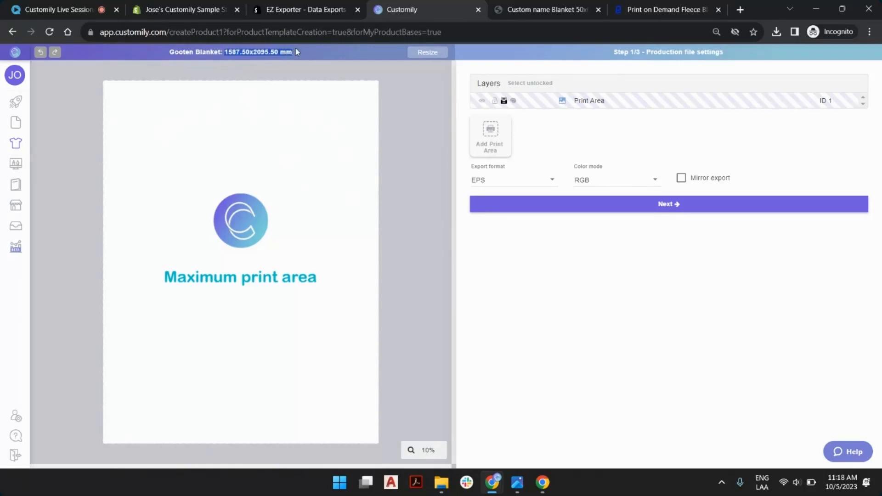
{"action": "left_click", "coordinate": [297, 54]}
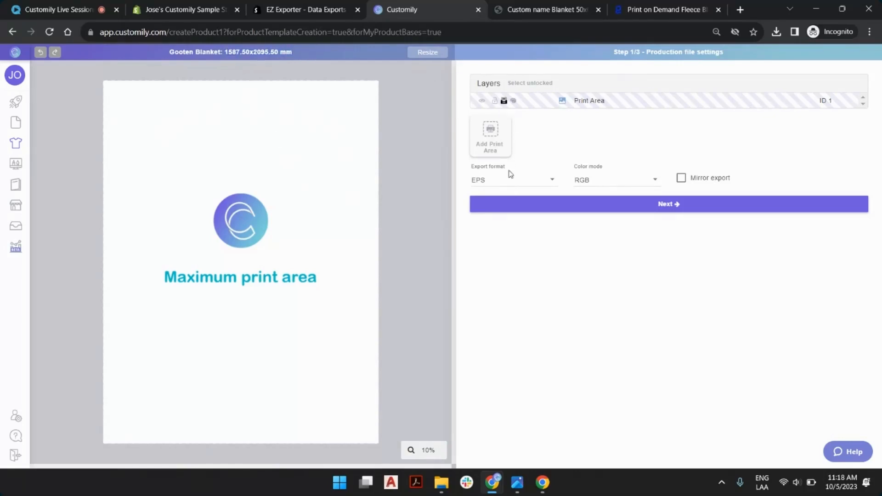
Set the production file's export format to PNG with an export resolution of 150, and continue to the preview settings.
{"action": "left_click", "coordinate": [510, 184]}
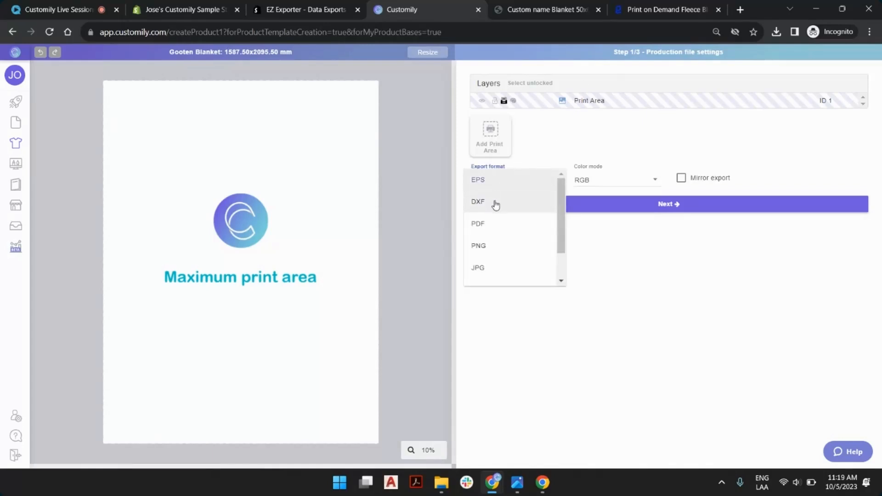
{"action": "left_click", "coordinate": [498, 248]}
{"action": "double_click", "coordinate": [579, 180]}
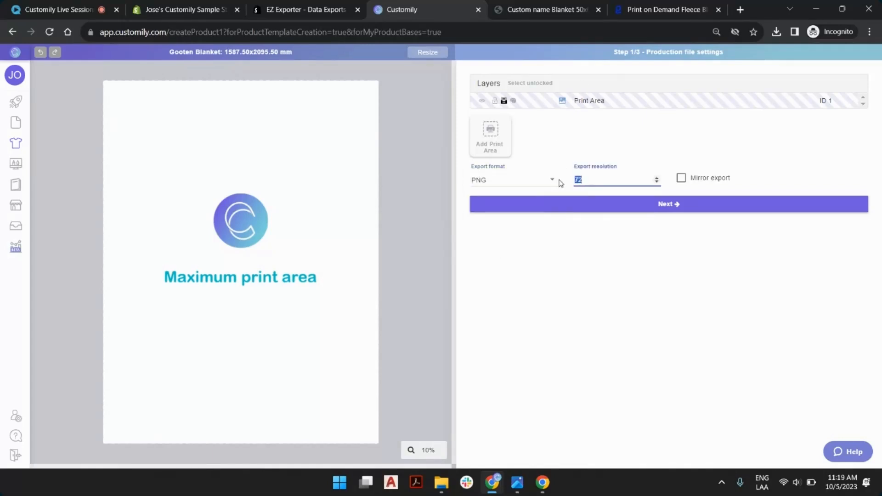
{"action": "type", "text": "150"}
{"action": "left_click", "coordinate": [431, 141]}
{"action": "left_click", "coordinate": [488, 180]}
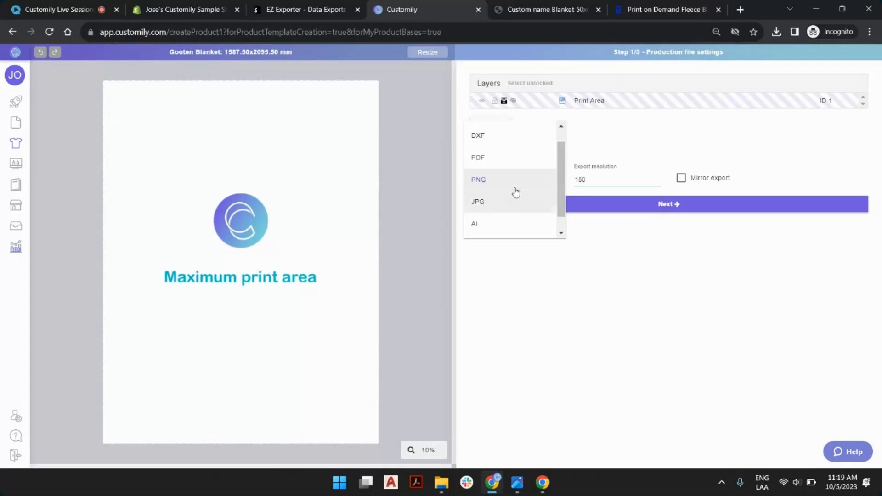
{"action": "scroll", "coordinate": [510, 202], "scroll_direction": "down", "scroll_amount": 1}
{"action": "scroll", "coordinate": [492, 193], "scroll_direction": "up", "scroll_amount": 2}
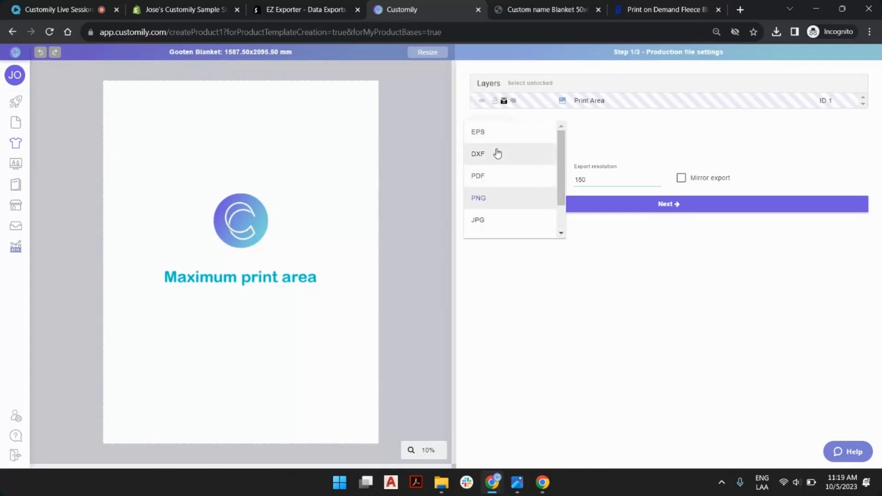
{"action": "left_click", "coordinate": [408, 117]}
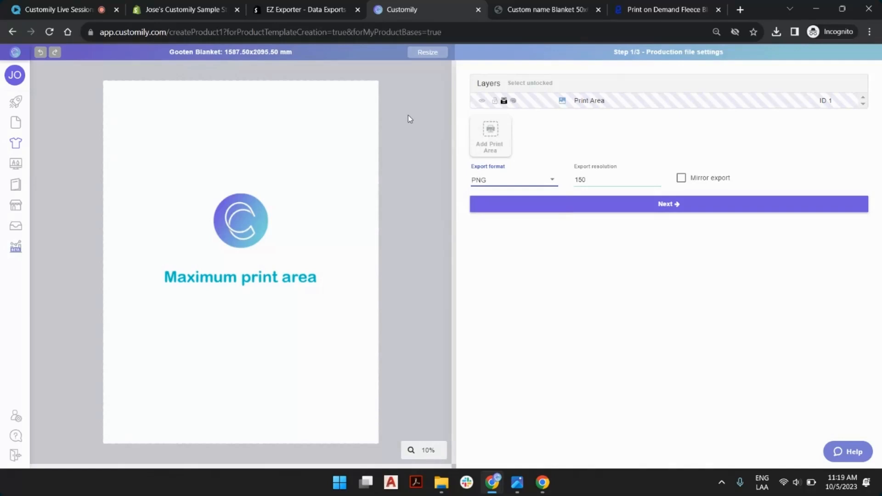
{"action": "left_click", "coordinate": [690, 211]}
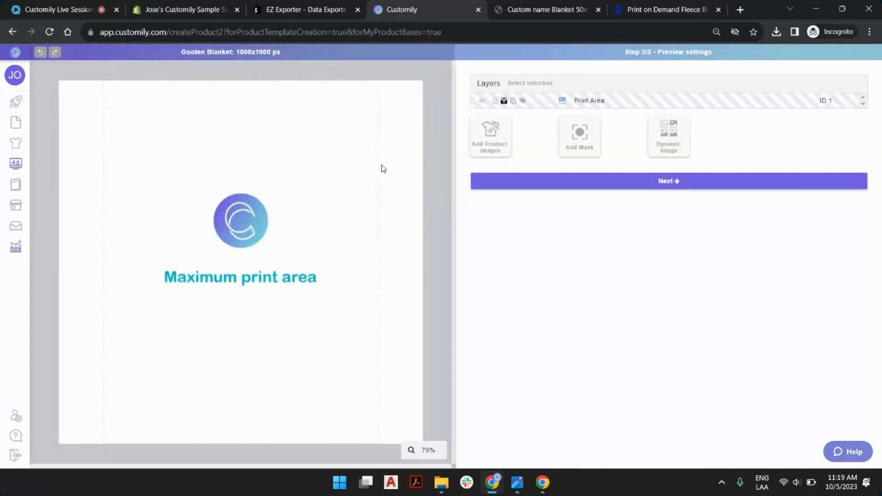
Add a product images layer to the preview using the white blanket mockup 1ea2bec9-422c-4093-b8fd-49b707d072f8.png.
{"action": "left_click", "coordinate": [352, 146]}
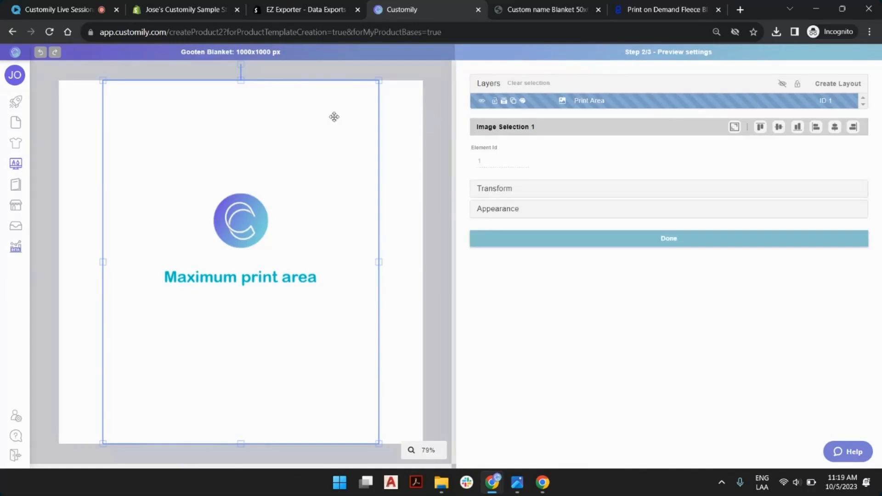
{"action": "left_click", "coordinate": [445, 96]}
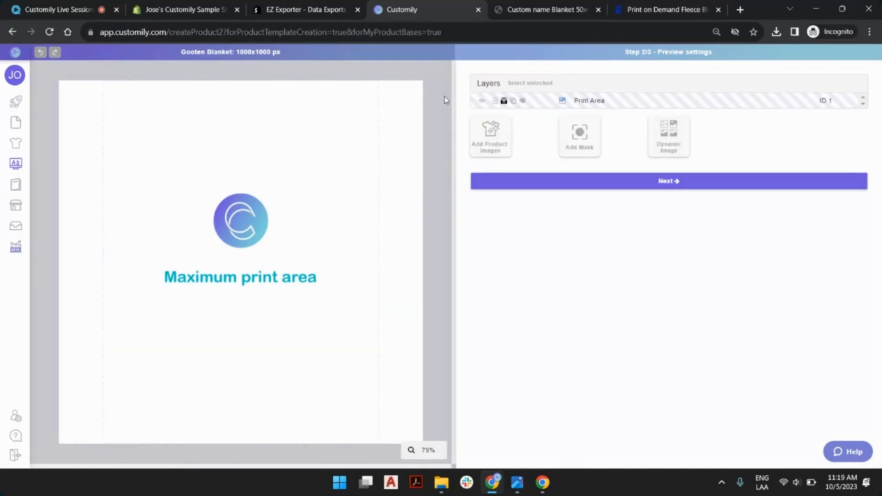
{"action": "left_click", "coordinate": [494, 138]}
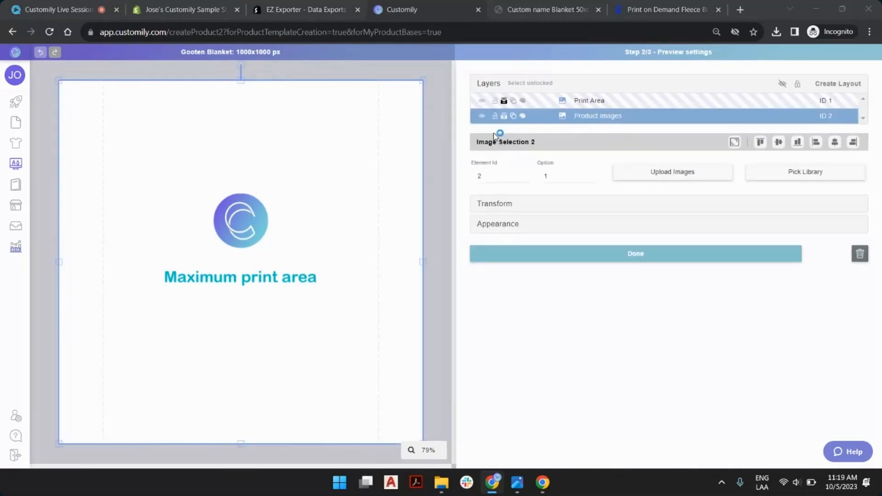
{"action": "left_click", "coordinate": [482, 136]}
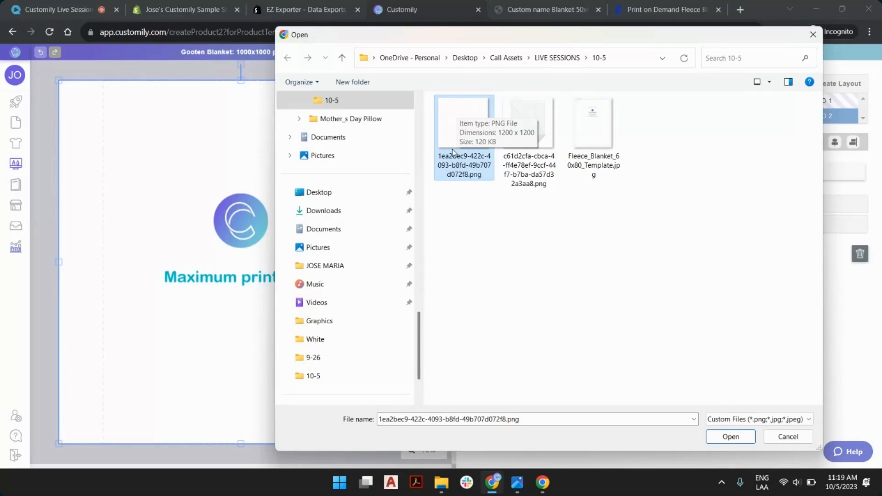
{"action": "double_click", "coordinate": [449, 110]}
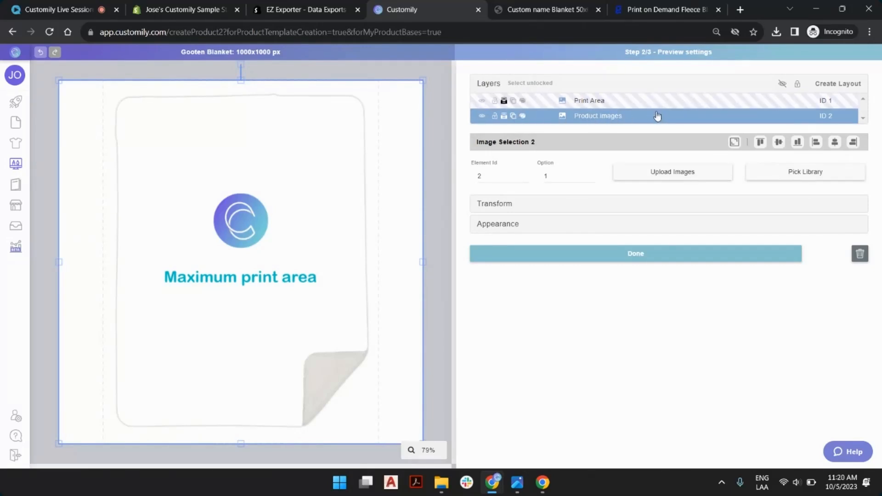
Shrink the print area in the preview so it closely fits the outline of the blanket.
{"action": "left_click", "coordinate": [578, 101]}
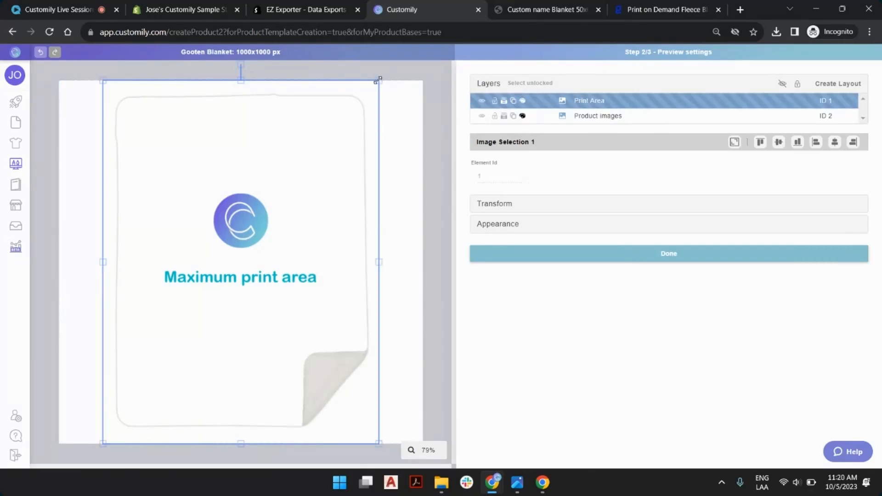
{"action": "mouse_move", "coordinate": [377, 81]}
{"action": "left_mouse_down"}
{"action": "mouse_move", "coordinate": [356, 91]}
{"action": "mouse_move", "coordinate": [370, 95]}
{"action": "left_mouse_up"}
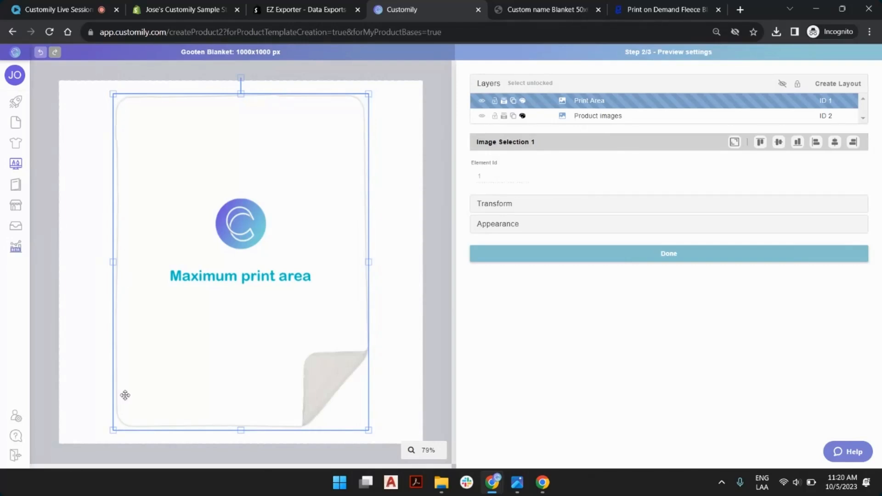
{"action": "left_click", "coordinate": [440, 144]}
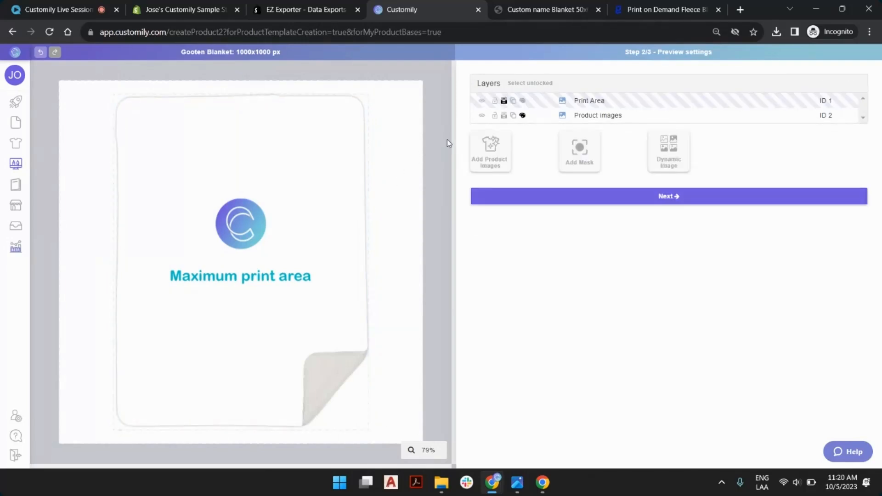
Add a mask layer to the preview using the creased blanket image c61d2cfa-cbca-4-ff4e78ef-9ccf-44f7-b7ba-da57d32a3aa8.png.
{"action": "left_click", "coordinate": [580, 147]}
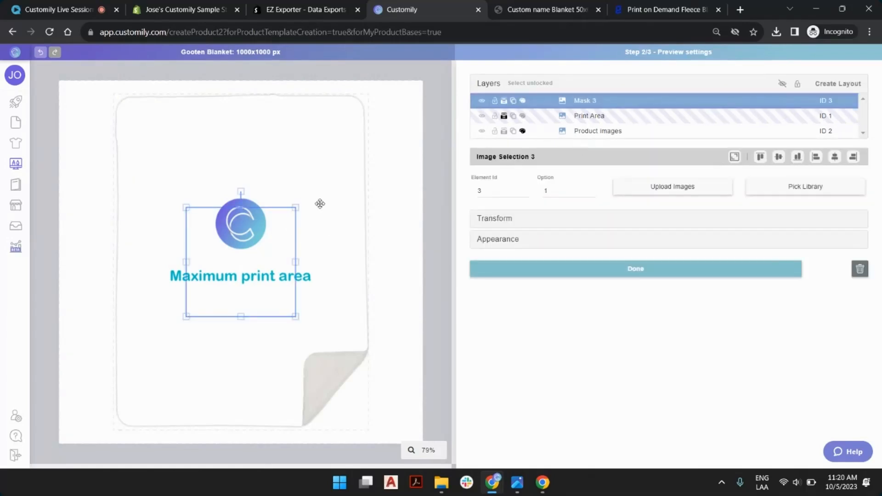
{"action": "left_click", "coordinate": [646, 191]}
{"action": "left_click", "coordinate": [539, 128]}
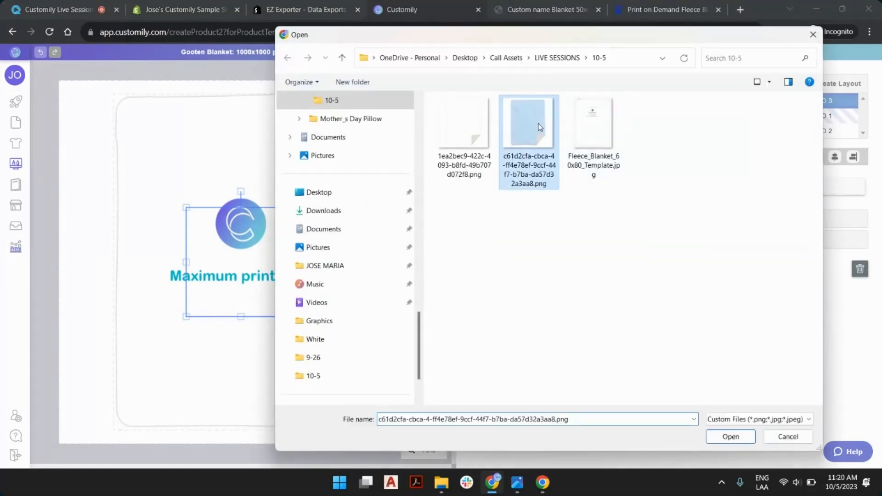
{"action": "double_click", "coordinate": [526, 121]}
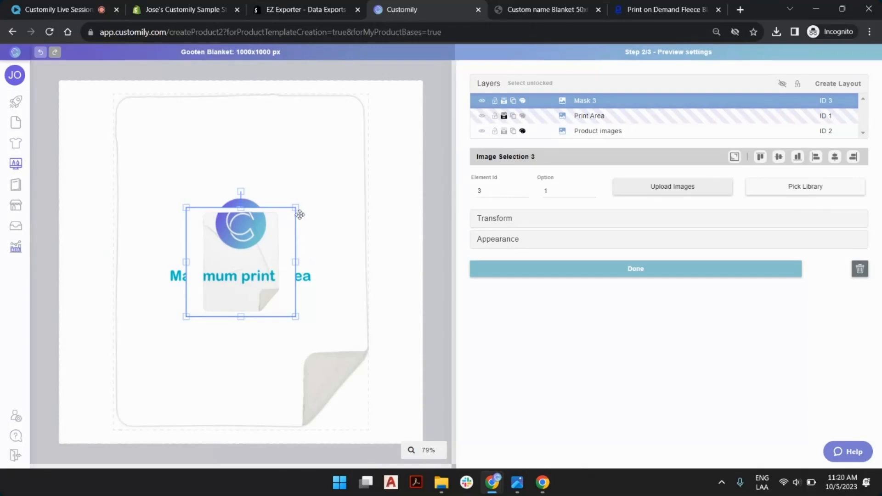
Enlarge the mask so it fills the whole preview canvas and lines up with the blanket image.
{"action": "left_click_drag", "start_coordinate": [301, 200], "coordinate": [331, 173]}
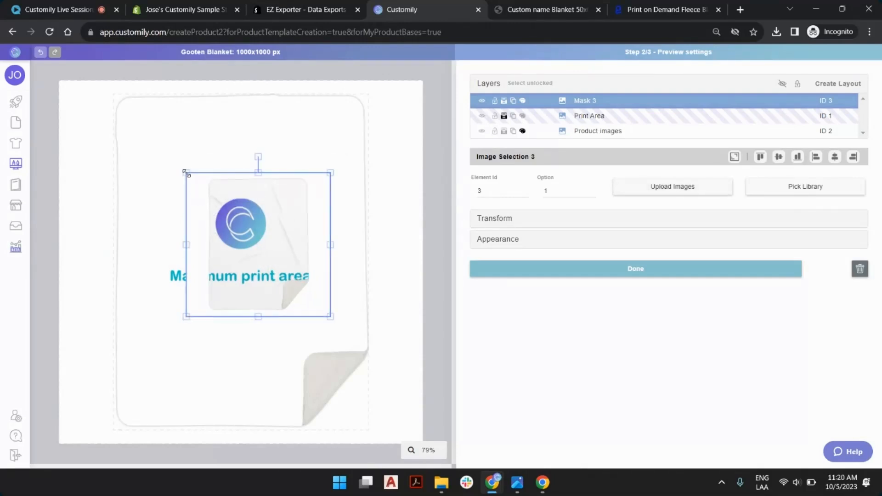
{"action": "left_click_drag", "start_coordinate": [187, 174], "coordinate": [87, 109]}
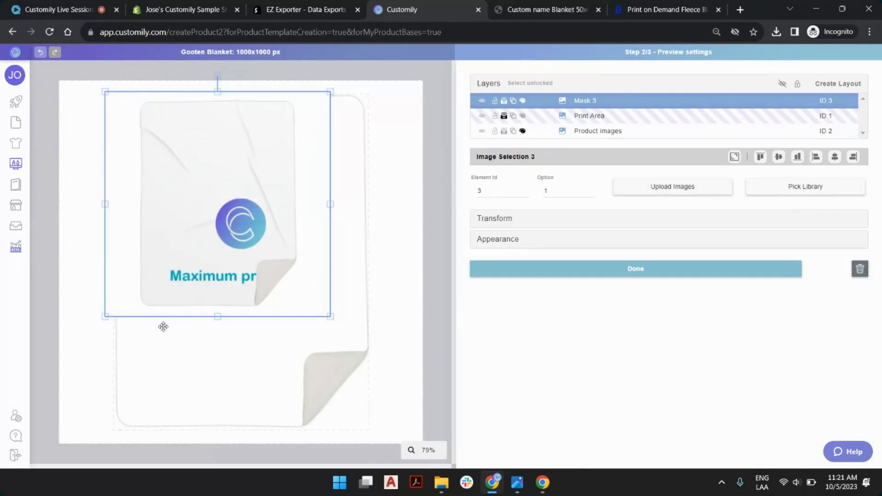
{"action": "left_click", "coordinate": [735, 158]}
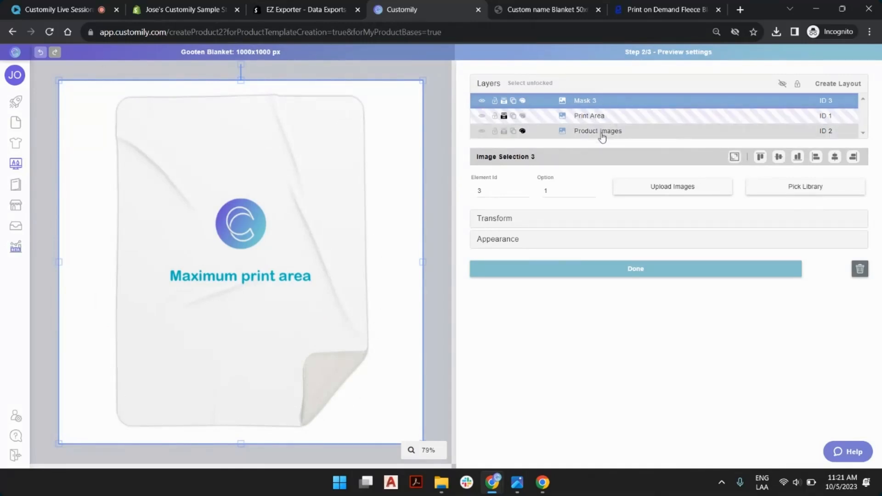
Check the print area under the mask, continue to the template review and select the print area there.
{"action": "left_click", "coordinate": [603, 118]}
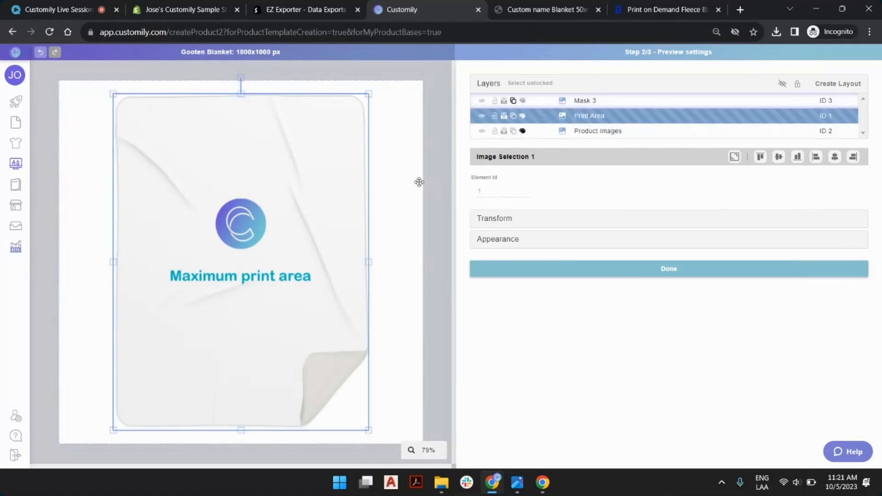
{"action": "left_click", "coordinate": [445, 82]}
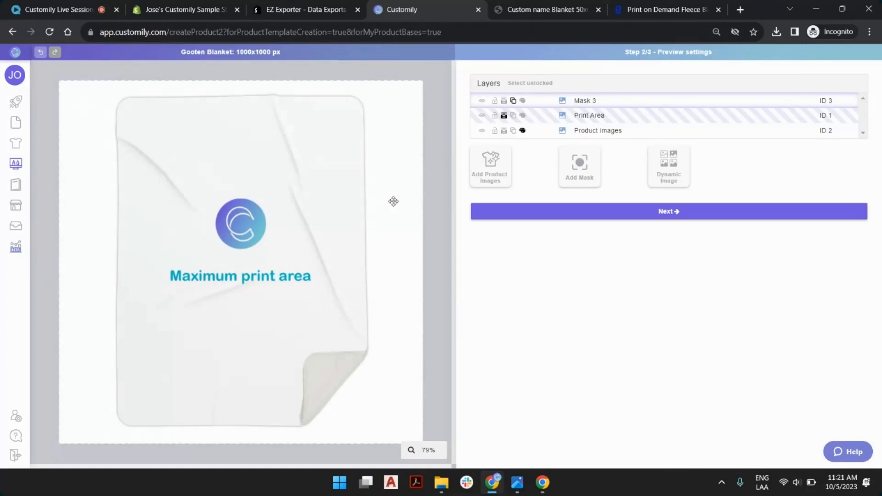
{"action": "left_click", "coordinate": [575, 220]}
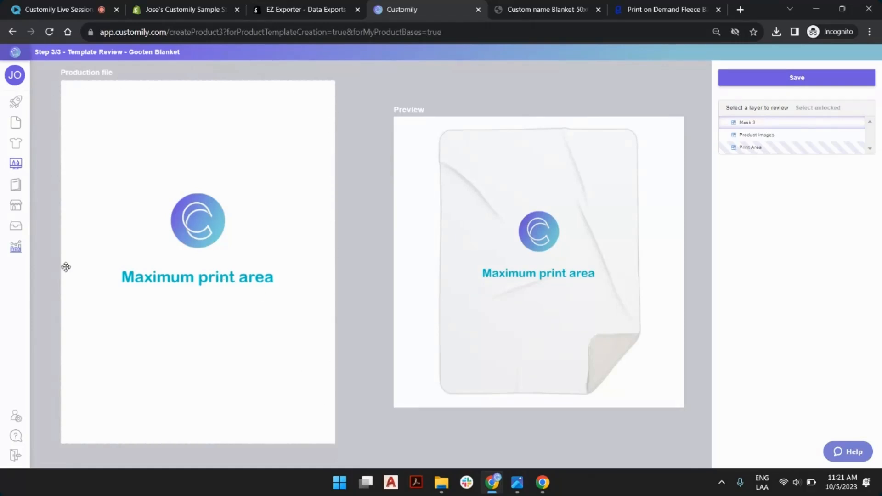
{"action": "left_click", "coordinate": [112, 219]}
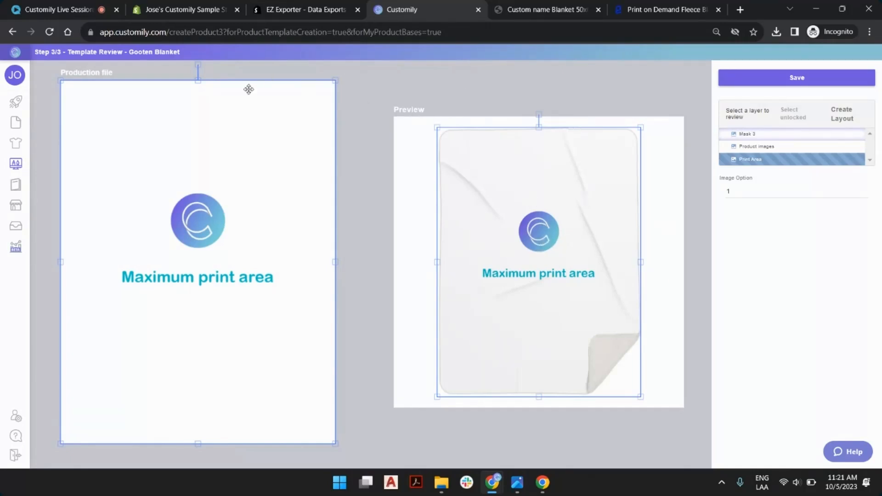
Save the Gooten Blanket product base with the prefilled Color variant name and values cleared.
{"action": "left_click", "coordinate": [528, 82]}
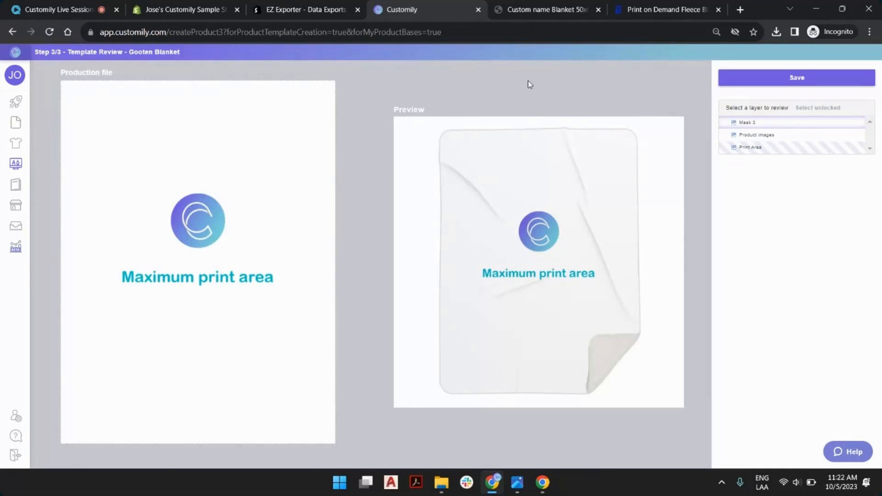
{"action": "left_click", "coordinate": [846, 79]}
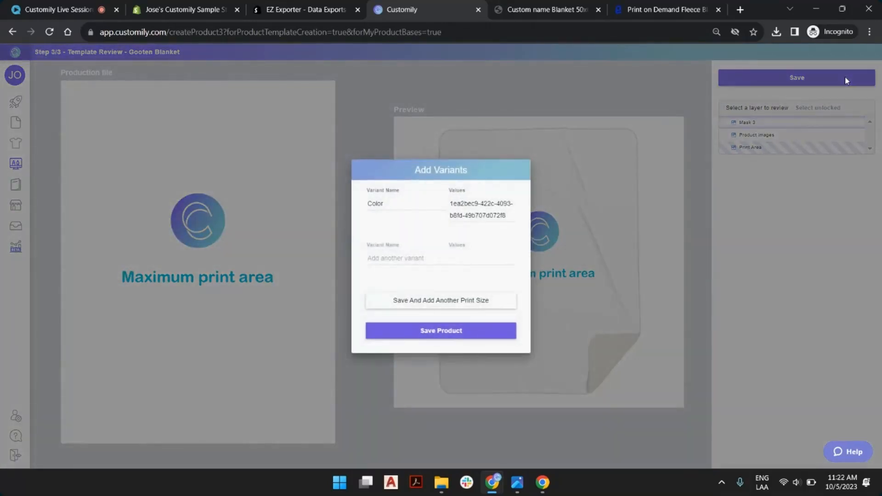
{"action": "double_click", "coordinate": [395, 204]}
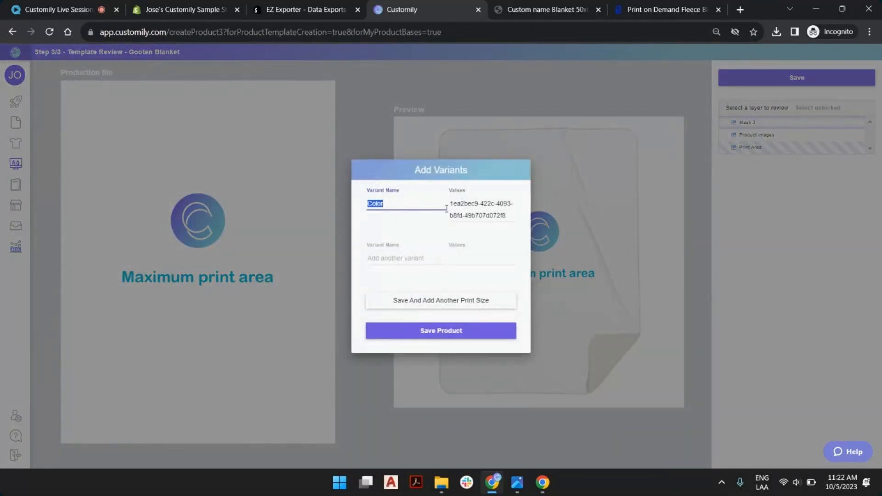
{"action": "left_click", "coordinate": [512, 216]}
{"action": "left_click_drag", "start_coordinate": [512, 216], "coordinate": [436, 192]}
{"action": "key", "text": "BackSpace"}
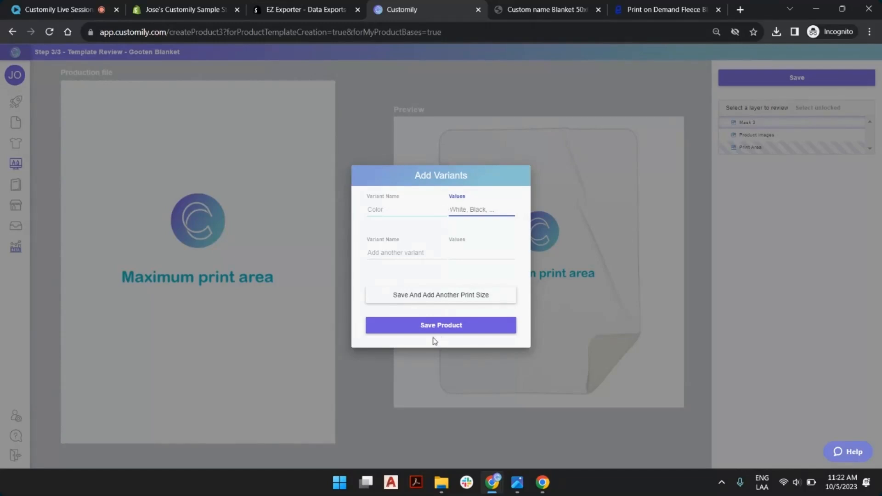
{"action": "left_click", "coordinate": [422, 326]}
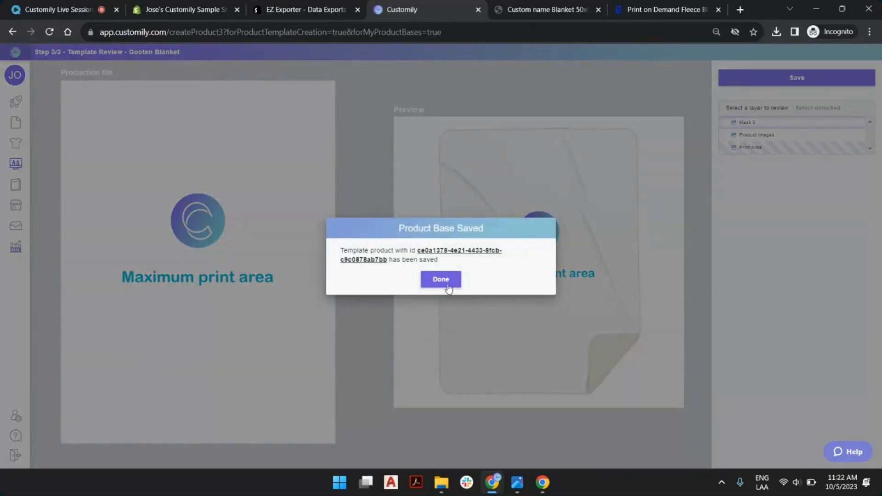
{"action": "left_click", "coordinate": [448, 288]}
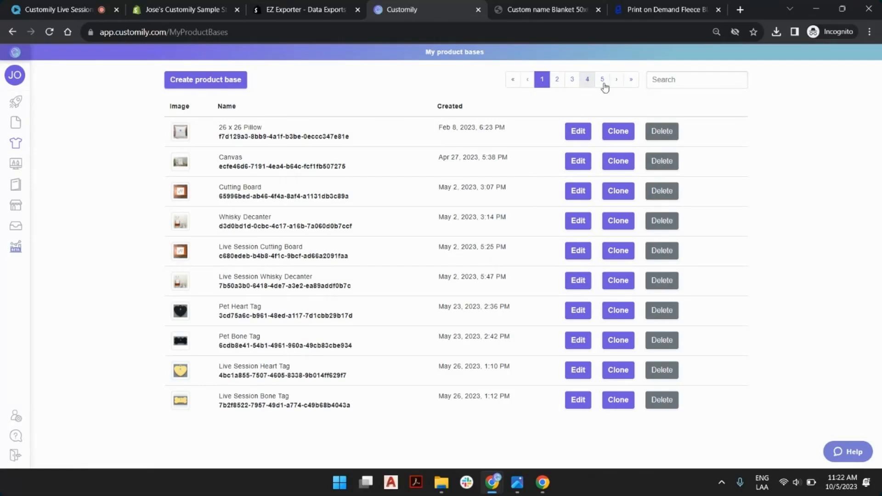
Start a new store product from my product bases, picking the Gooten Blanket base with the Default print area.
{"action": "left_click", "coordinate": [26, 103]}
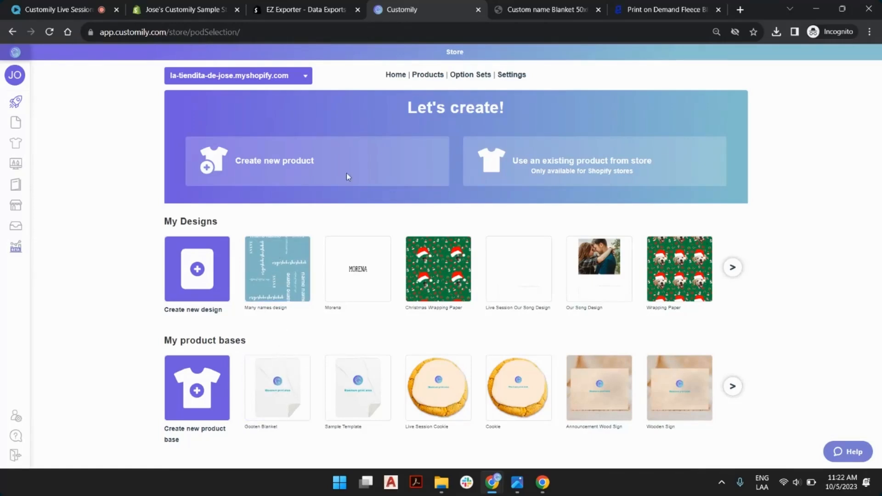
{"action": "left_click", "coordinate": [300, 167]}
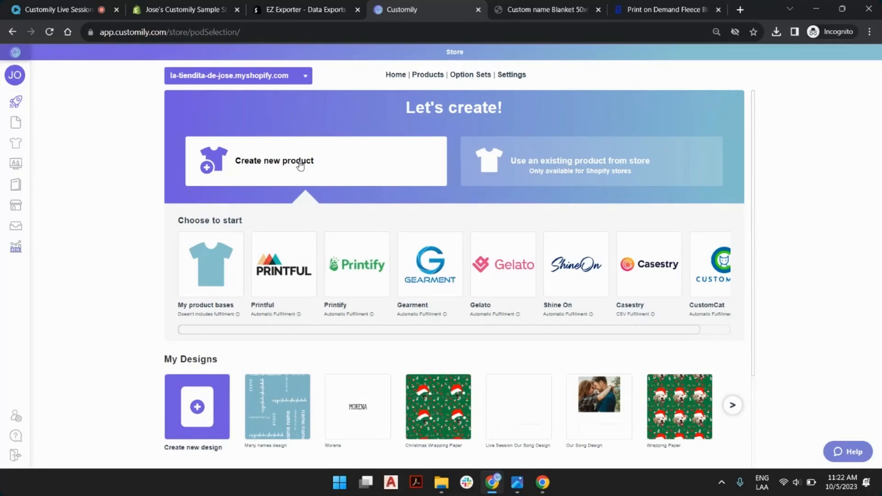
{"action": "left_click", "coordinate": [206, 267]}
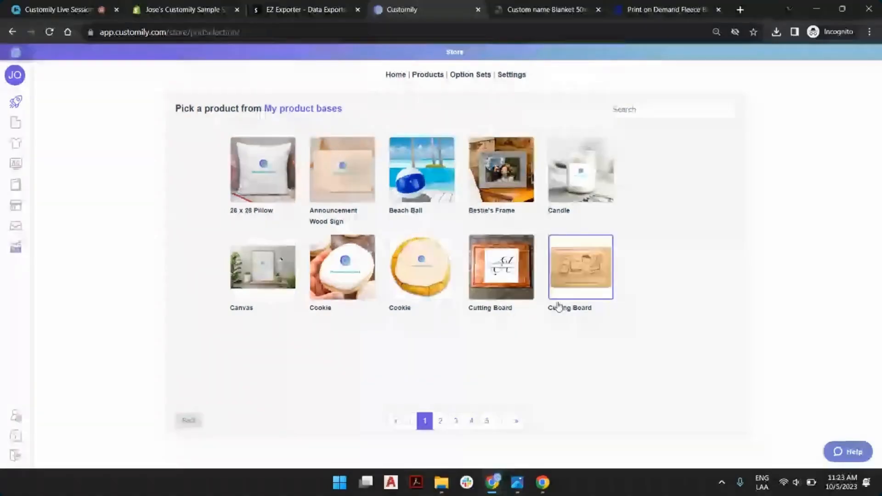
{"action": "left_click", "coordinate": [456, 421]}
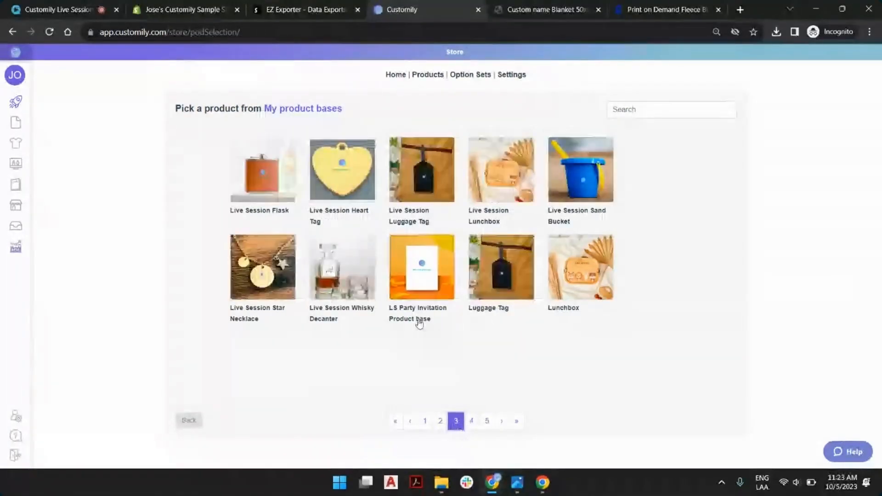
{"action": "left_click", "coordinate": [440, 421]}
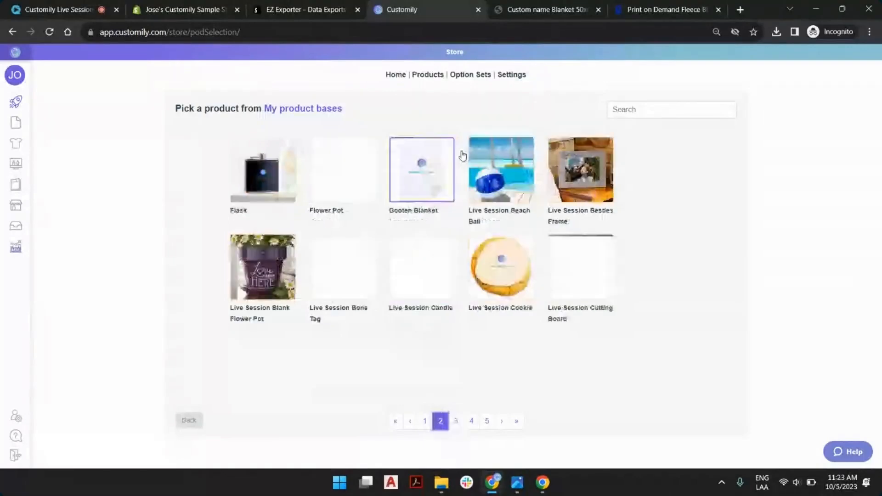
{"action": "left_click", "coordinate": [422, 171]}
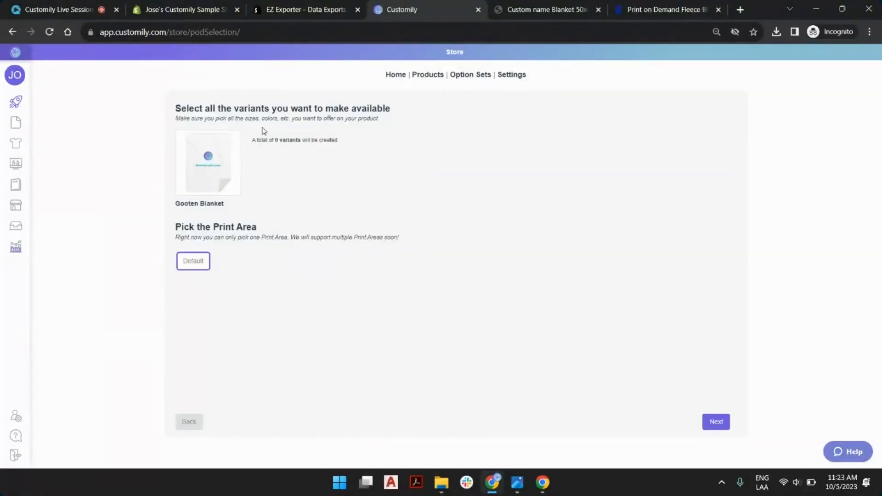
{"action": "left_click", "coordinate": [716, 422]}
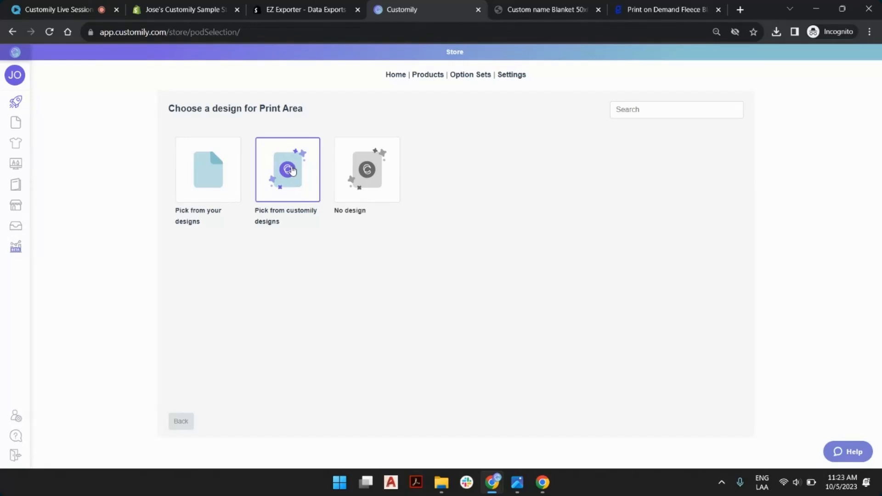
Browse the Christmas category of the Customily design library, including its fifth page.
{"action": "left_click", "coordinate": [286, 182]}
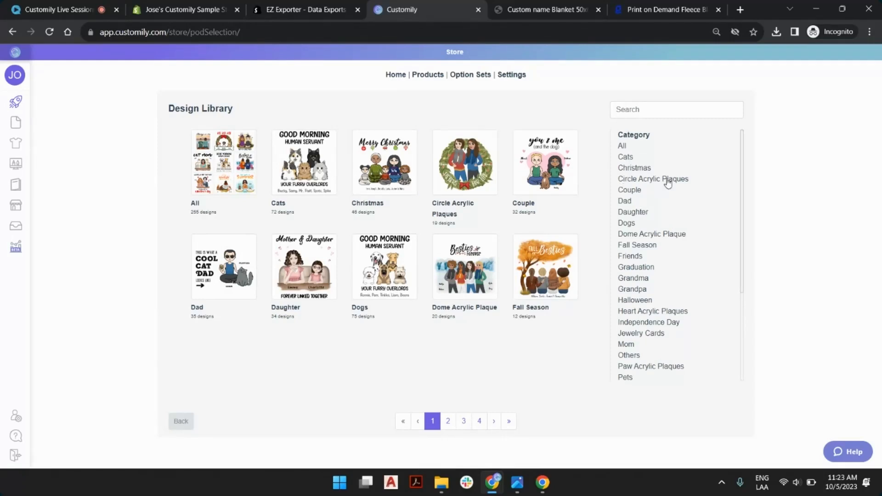
{"action": "left_click", "coordinate": [634, 169]}
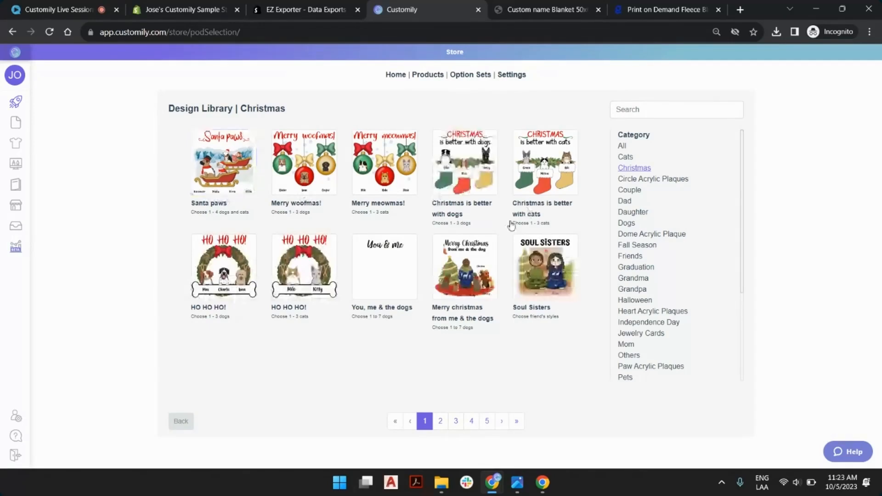
{"action": "left_click", "coordinate": [488, 422]}
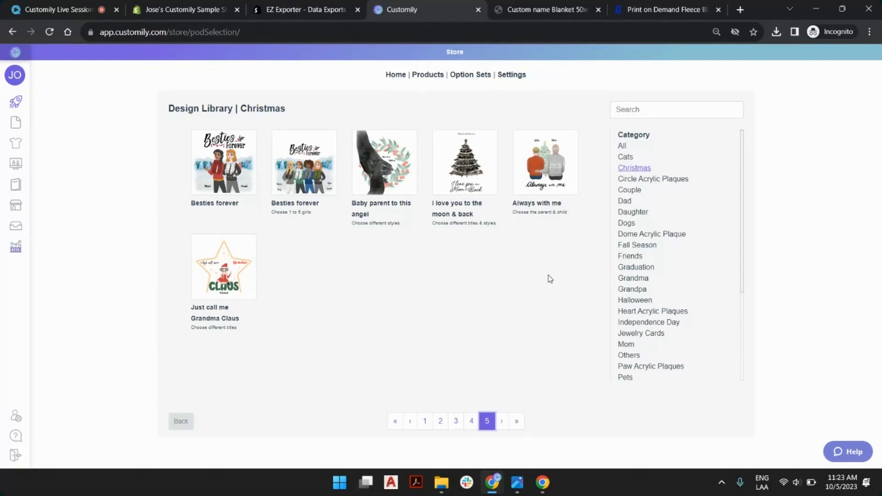
Return to the start page and create a new design named Multiple Name Blanket Design.
{"action": "mouse_move", "coordinate": [22, 131]}
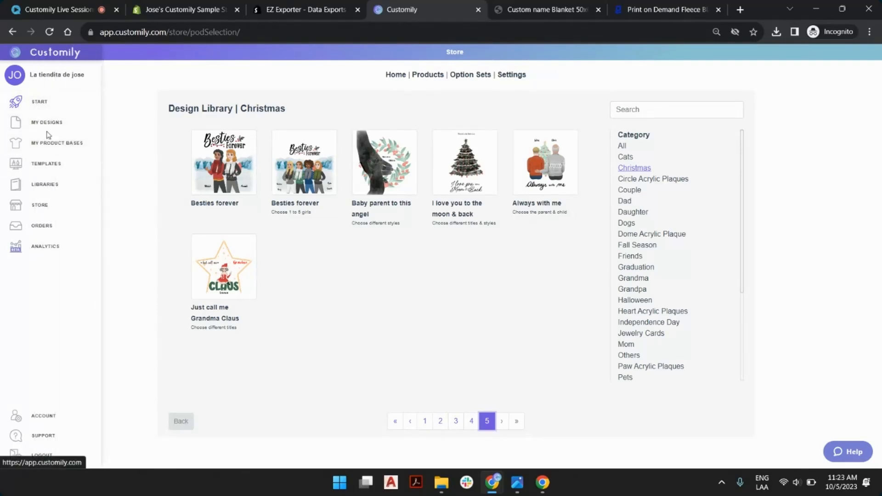
{"action": "left_click", "coordinate": [37, 102]}
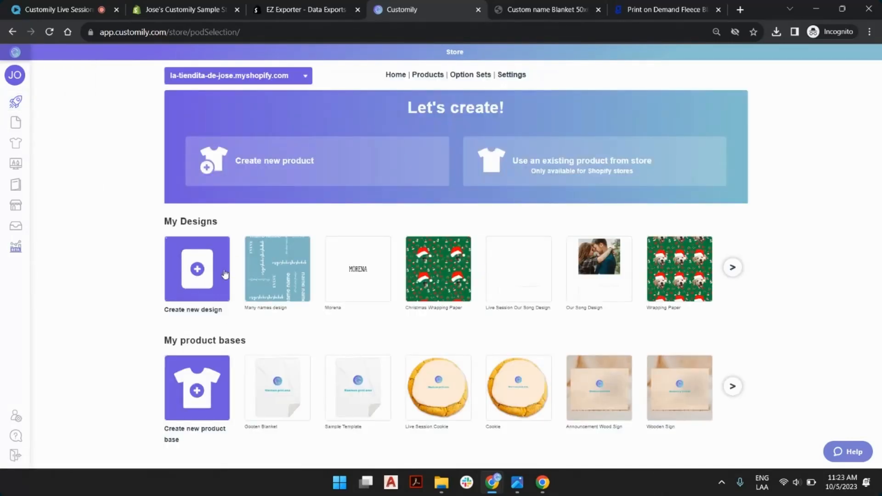
{"action": "left_click", "coordinate": [210, 261]}
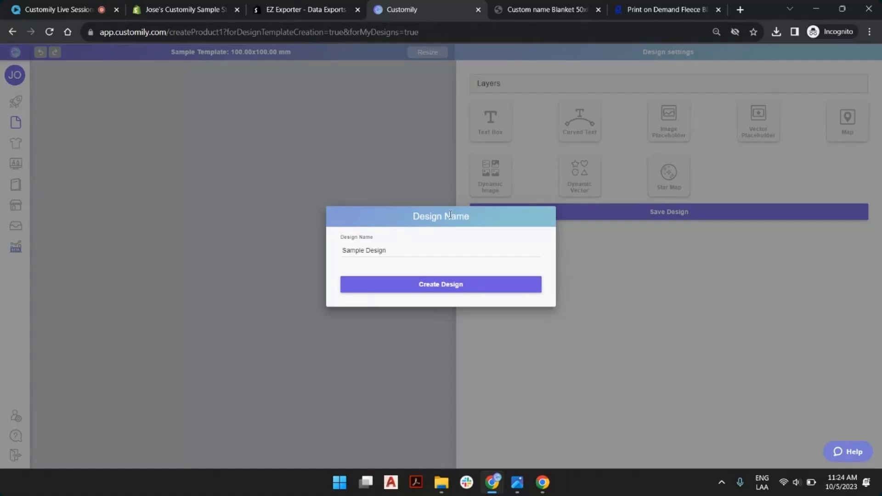
{"action": "triple_click", "coordinate": [381, 251]}
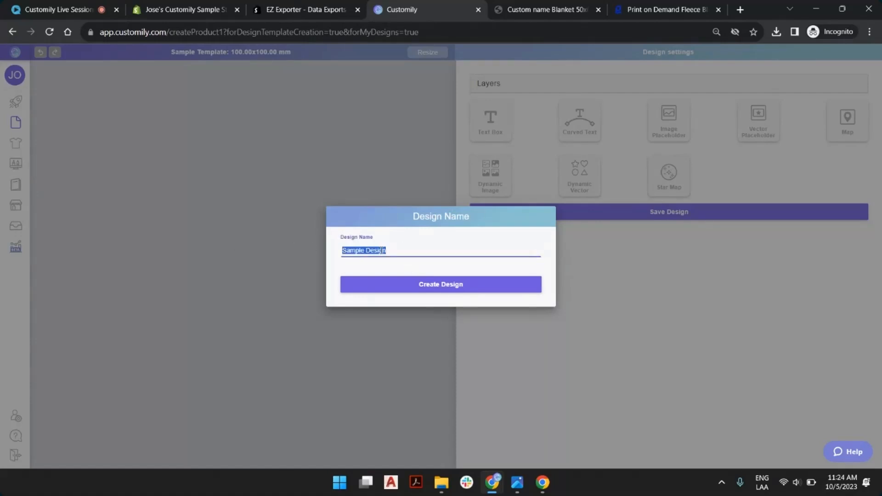
{"action": "type", "text": "Multiple Na"}
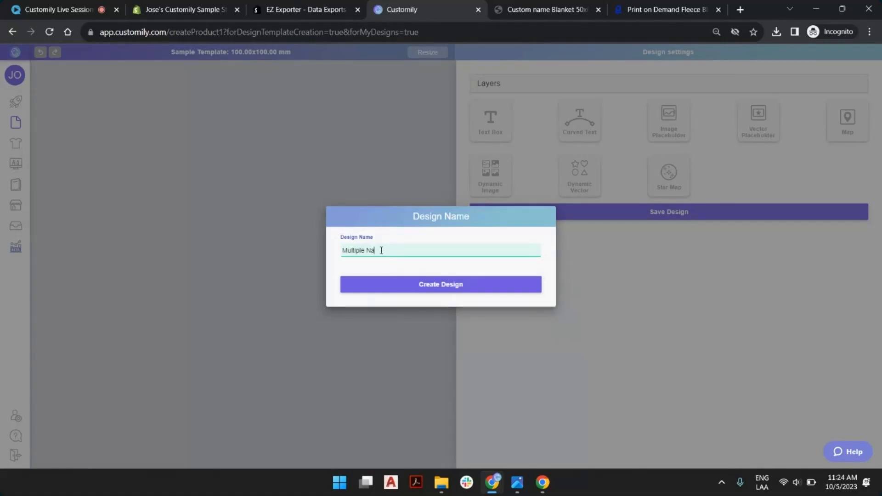
{"action": "type", "text": "me Blanket Design"}
{"action": "left_click", "coordinate": [389, 286]}
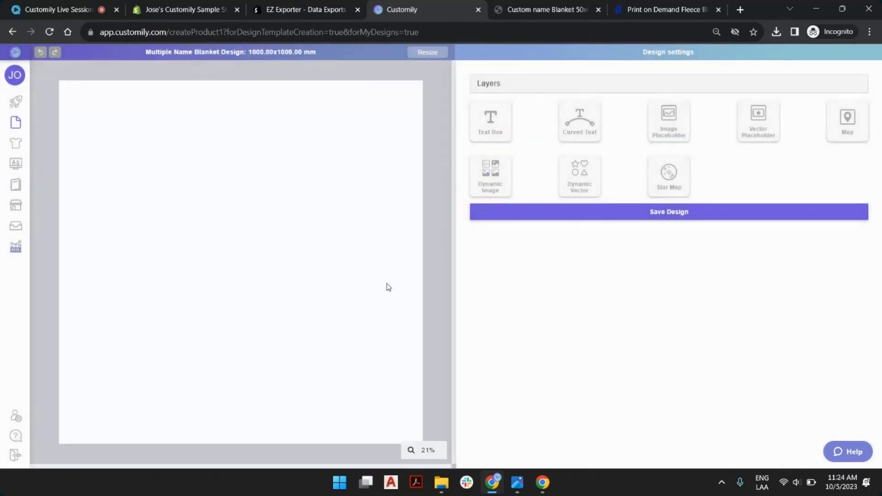
Try a longer name on the Custom name Blanket 50x60 store page to examine its preview, then return to Customily.
{"action": "left_click", "coordinate": [542, 14]}
{"action": "scroll", "coordinate": [571, 250], "scroll_direction": "down", "scroll_amount": 3}
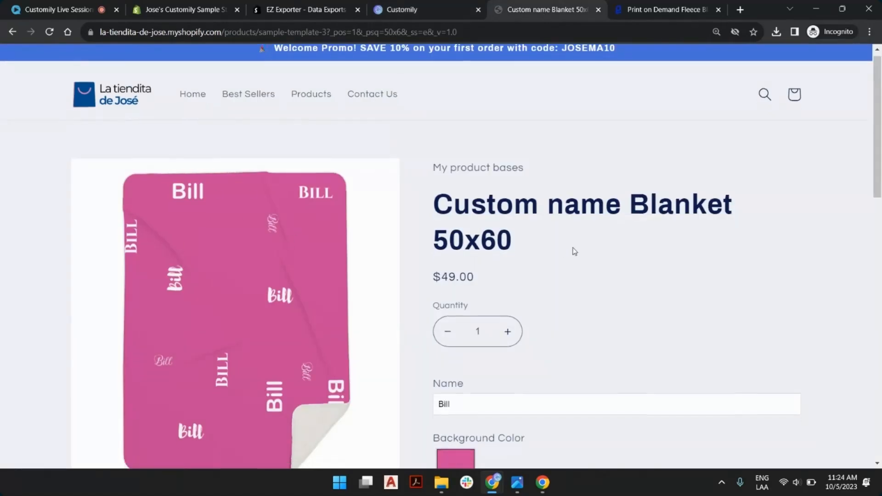
{"action": "left_click", "coordinate": [491, 298]}
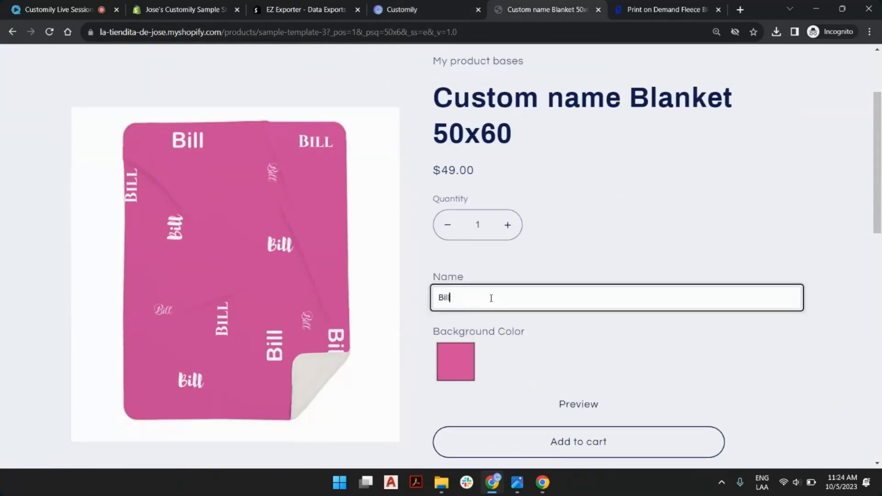
{"action": "type", "text": "ie"}
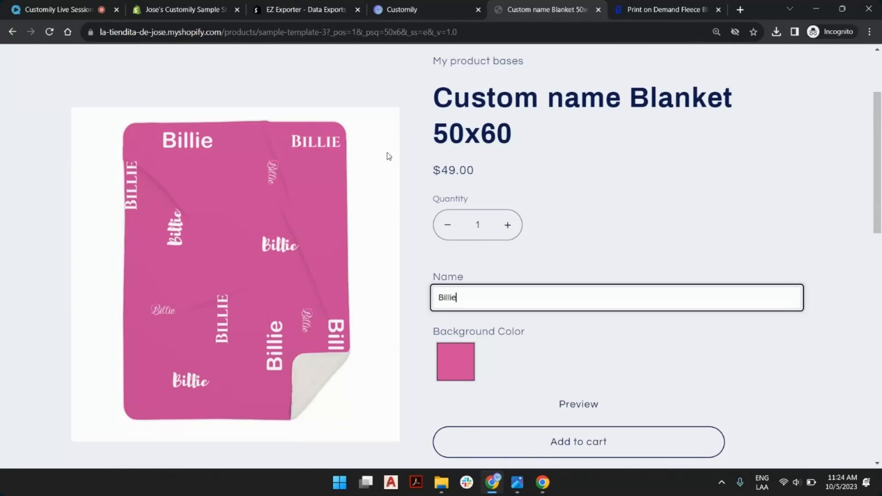
{"action": "left_click", "coordinate": [409, 10]}
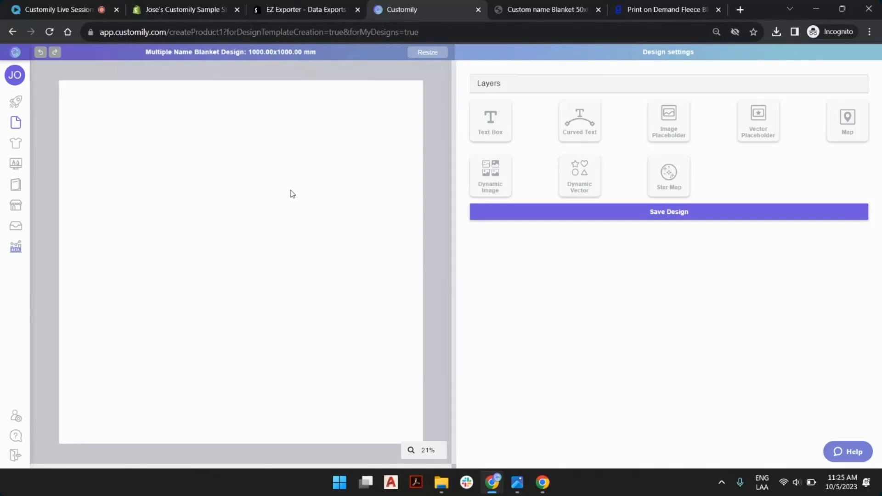
Change the design page's unit to px and set its width to 9375, following the Fleece_Blanket_60x80_Template.jpg print area.
{"action": "left_click", "coordinate": [434, 54]}
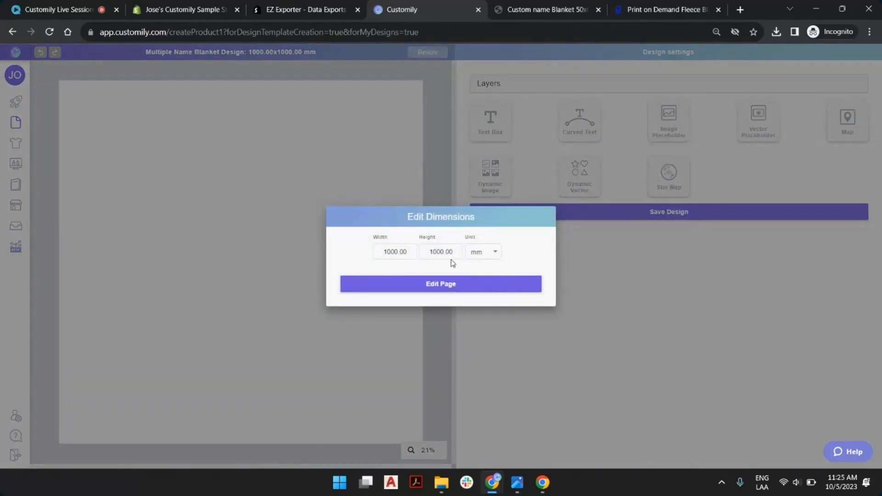
{"action": "left_click", "coordinate": [487, 256]}
{"action": "left_click", "coordinate": [491, 299]}
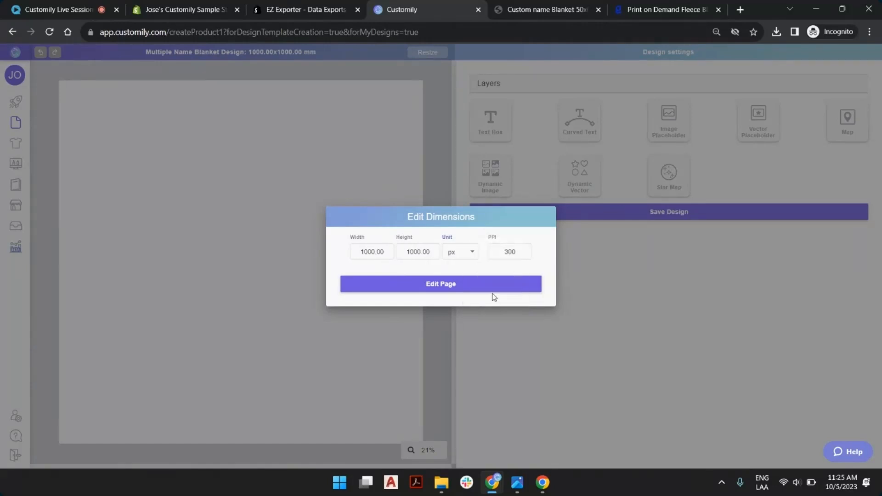
{"action": "key", "text": "alt+Tab"}
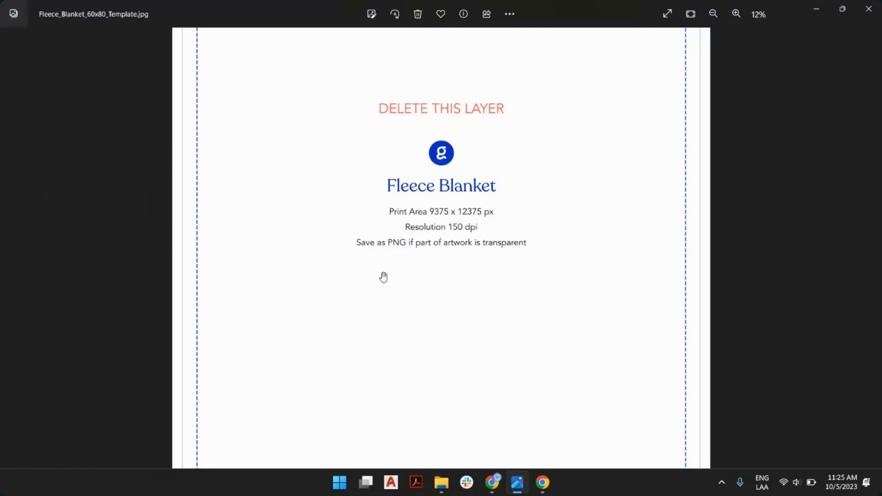
{"action": "key", "text": "alt+Tab"}
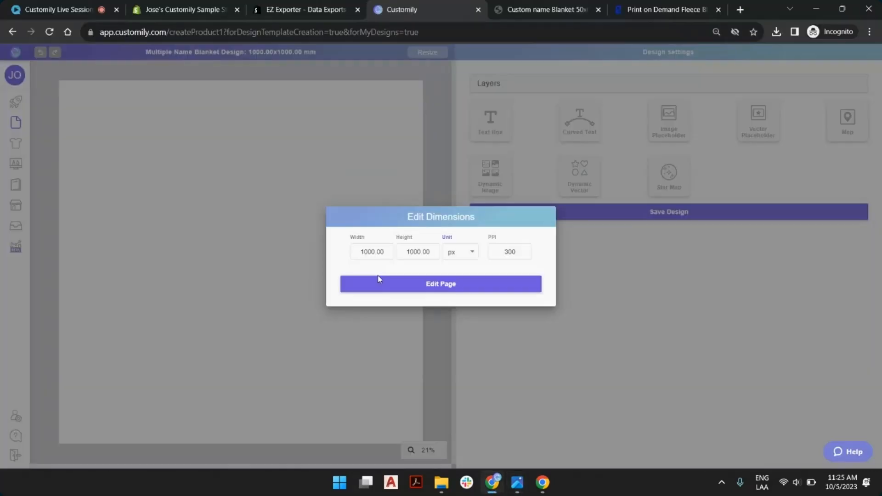
{"action": "left_click_drag", "start_coordinate": [390, 252], "coordinate": [262, 247]}
{"action": "type", "text": "9375"}
Set the design page's height to 12375 px and its resolution to 150 PPI from the blanket template, and apply the dimensions.
{"action": "key", "text": "alt+Tab"}
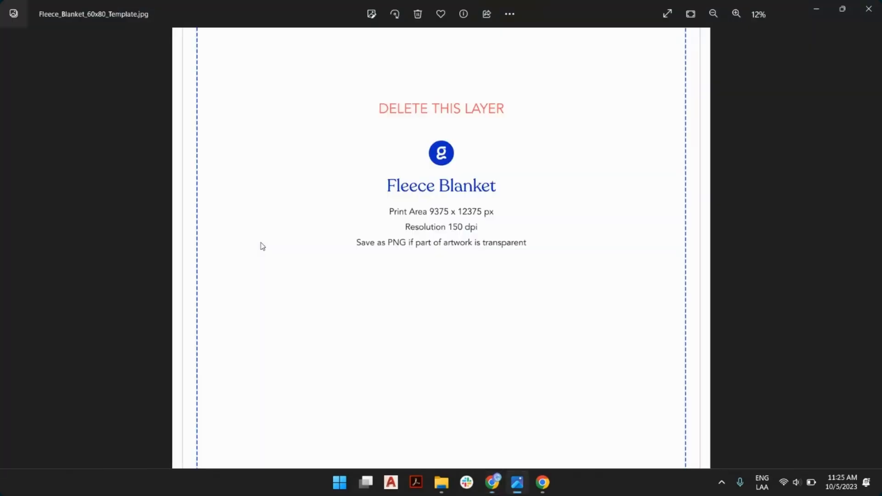
{"action": "key", "text": "alt+Tab"}
{"action": "key", "text": "Tab"}
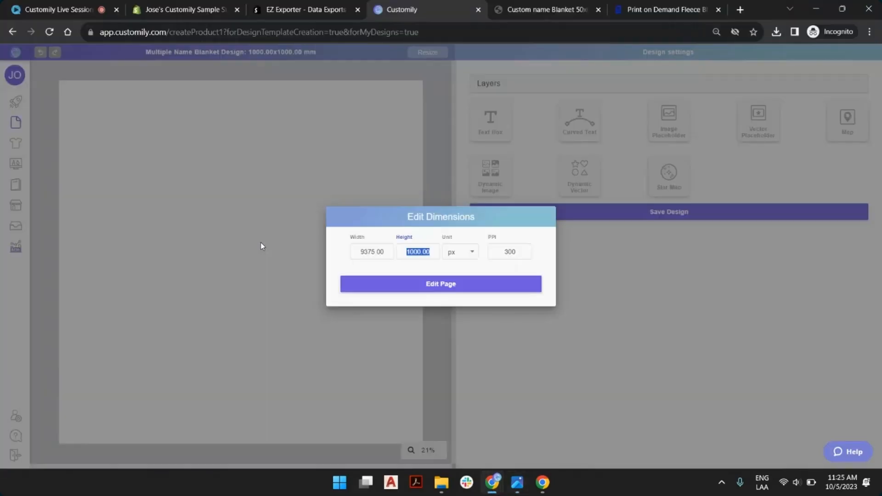
{"action": "type", "text": "12375"}
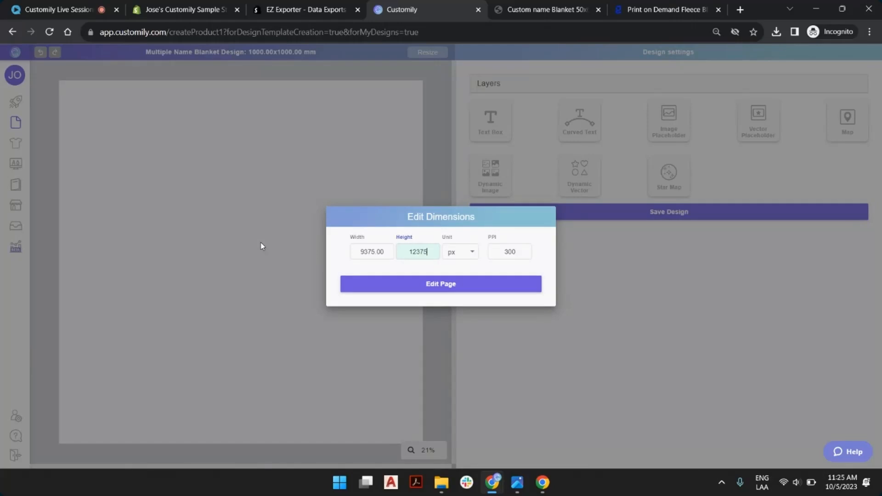
{"action": "key", "text": "Tab"}
{"action": "key", "text": "Tab"}
{"action": "type", "text": "1587.50"}
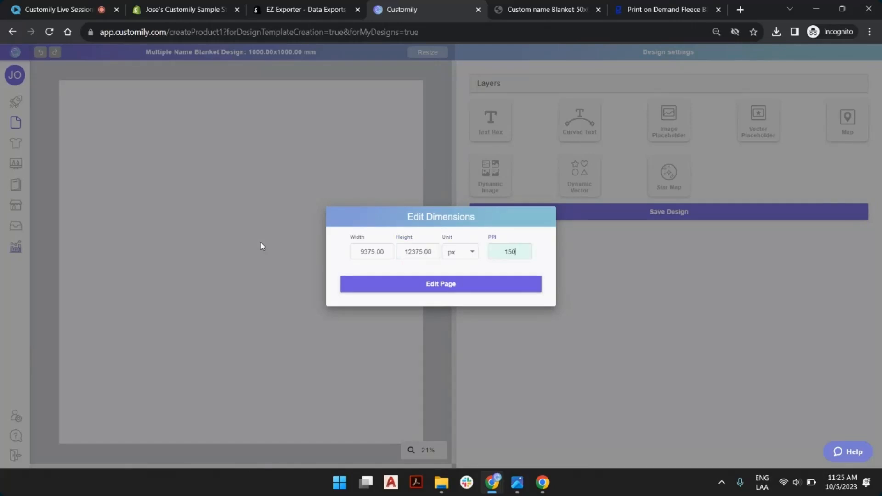
{"action": "left_click", "coordinate": [394, 284]}
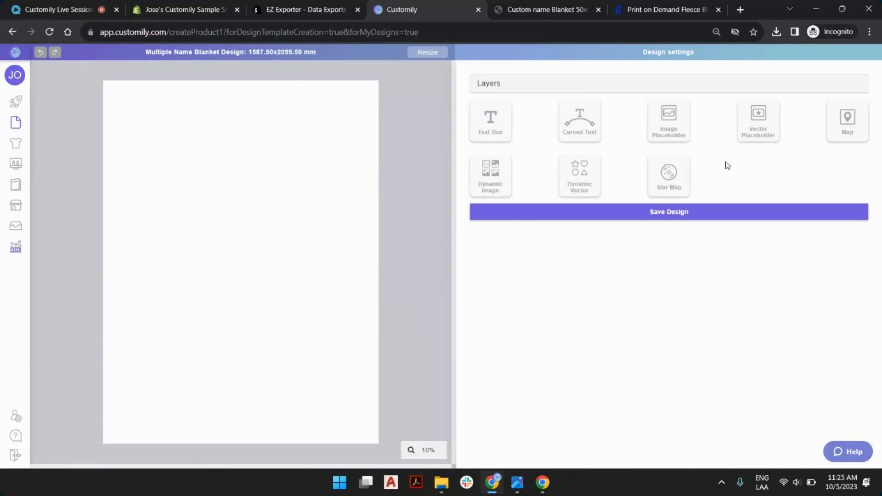
Add a dynamic image layer, fit it to the whole design page, and upload the 60x80 fleece blanket template into it.
{"action": "left_click", "coordinate": [507, 116]}
{"action": "left_click", "coordinate": [499, 178]}
{"action": "left_click", "coordinate": [498, 177]}
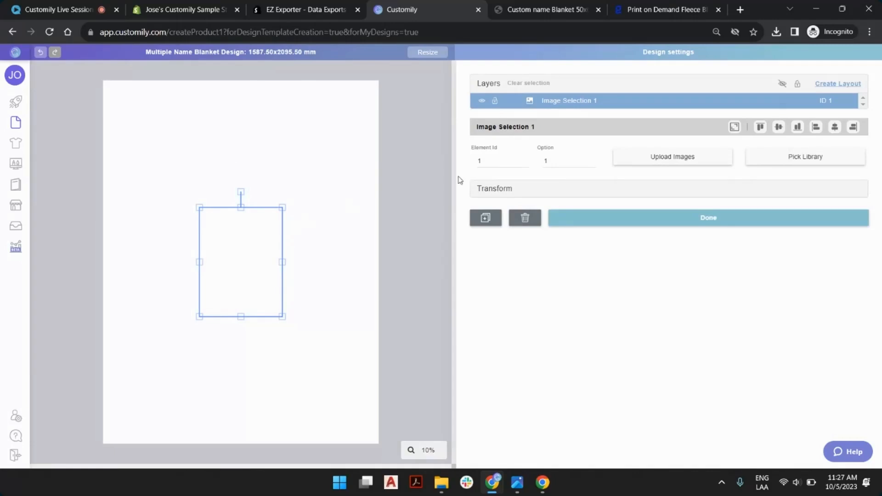
{"action": "left_click", "coordinate": [735, 132]}
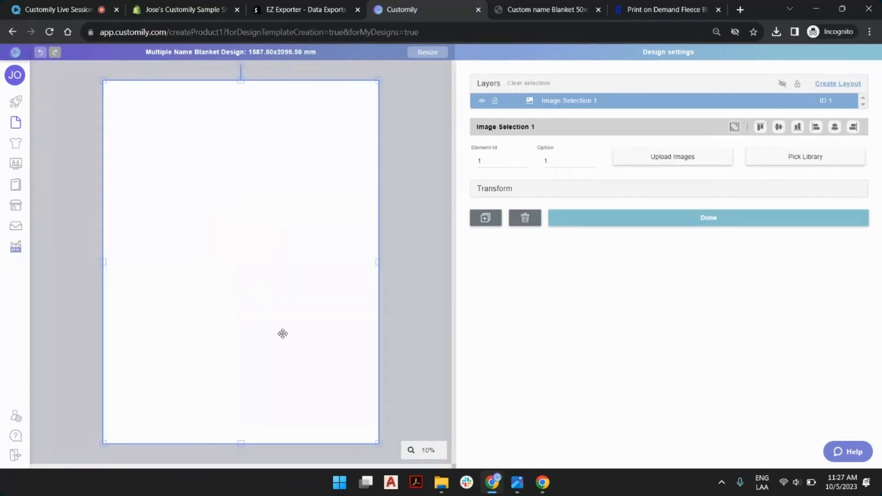
{"action": "left_click", "coordinate": [678, 166]}
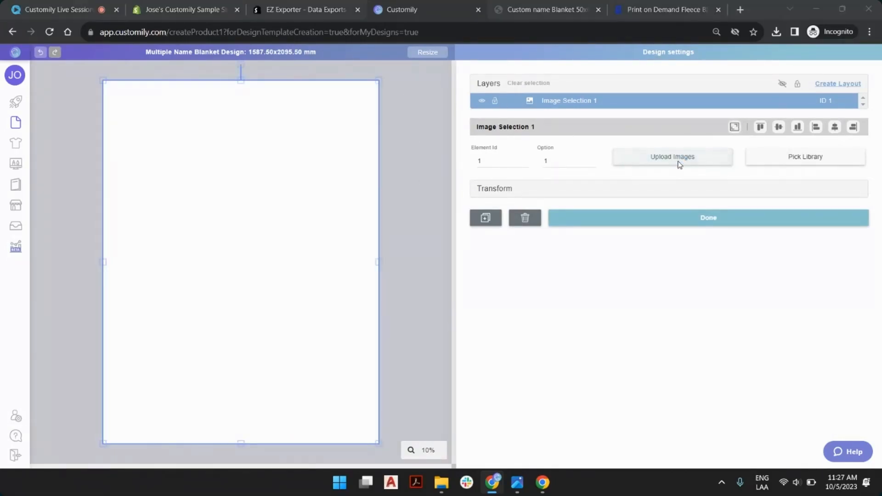
{"action": "left_click", "coordinate": [581, 121]}
{"action": "double_click", "coordinate": [581, 120]}
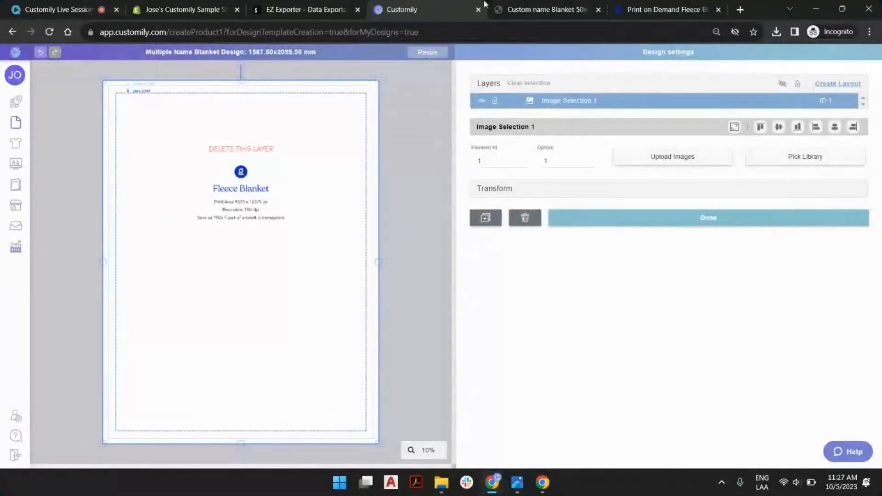
Check the Gooten fleece blanket page, try enlarging the template image slightly beyond the design page, and refit it to the page.
{"action": "left_click", "coordinate": [629, 8]}
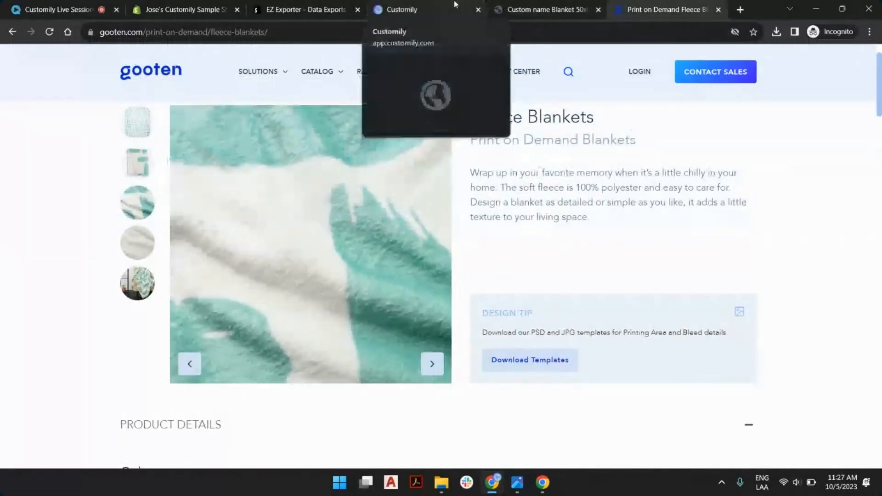
{"action": "left_click", "coordinate": [483, 6]}
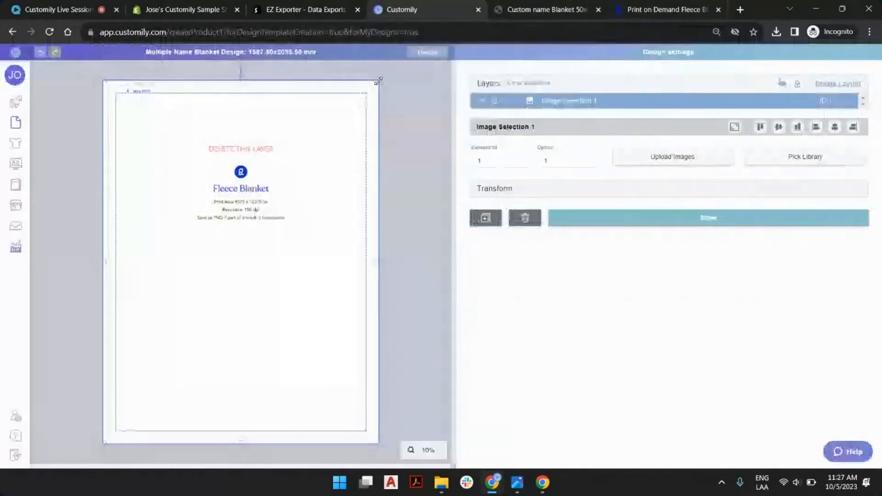
{"action": "left_click_drag", "start_coordinate": [379, 81], "coordinate": [390, 76]}
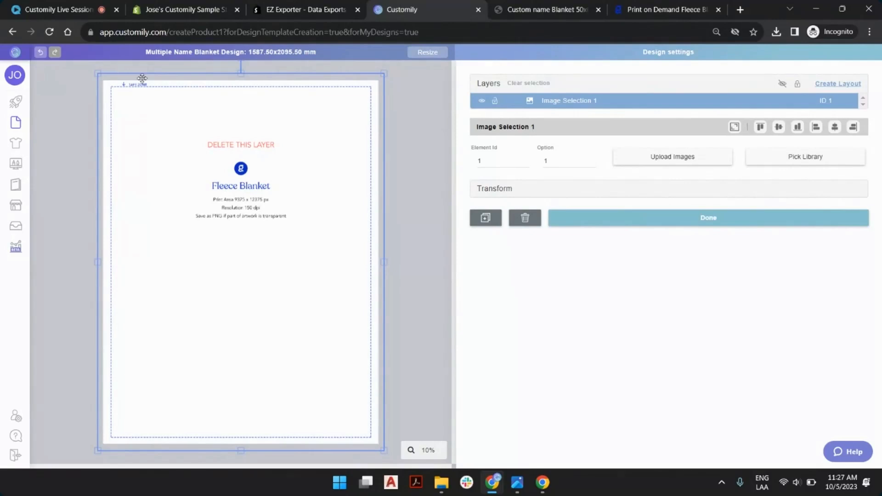
{"action": "left_click", "coordinate": [734, 127]}
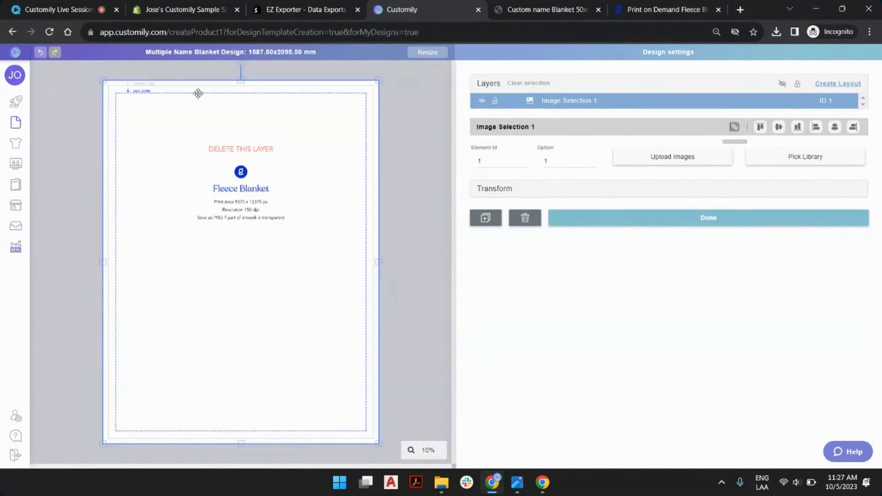
Enlarge the template image past the page edges until its grey product line roughly meets the page border, and lock the layer.
{"action": "scroll", "coordinate": [127, 75], "scroll_direction": "up", "scroll_amount": 5}
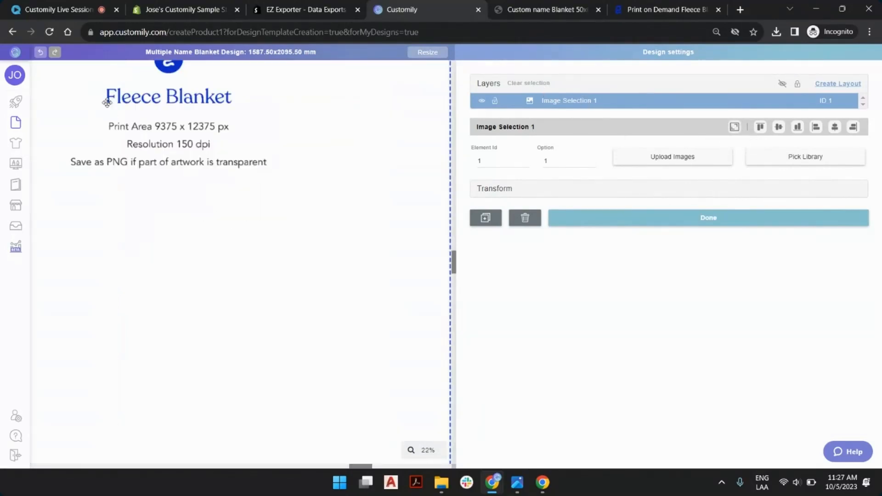
{"action": "left_click_drag", "start_coordinate": [454, 239], "coordinate": [453, 95]}
{"action": "left_click_drag", "start_coordinate": [333, 466], "coordinate": [37, 452]}
{"action": "scroll", "coordinate": [173, 233], "scroll_direction": "up", "scroll_amount": 4}
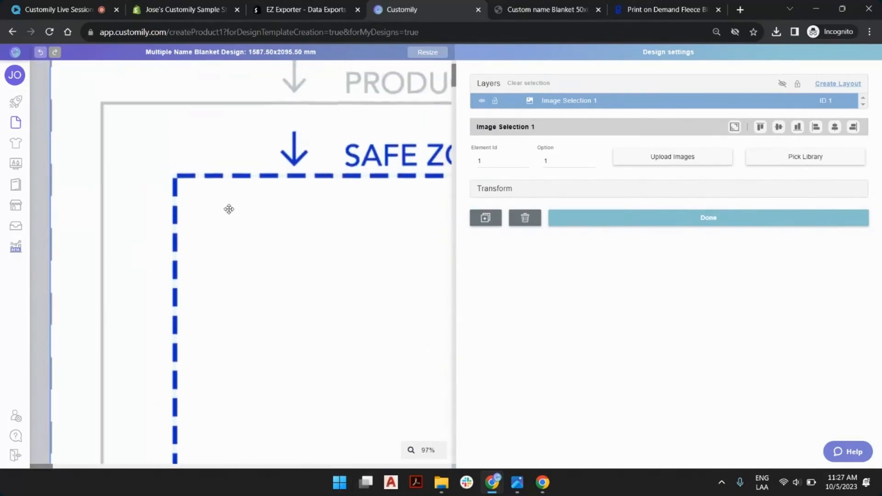
{"action": "left_click", "coordinate": [45, 468]}
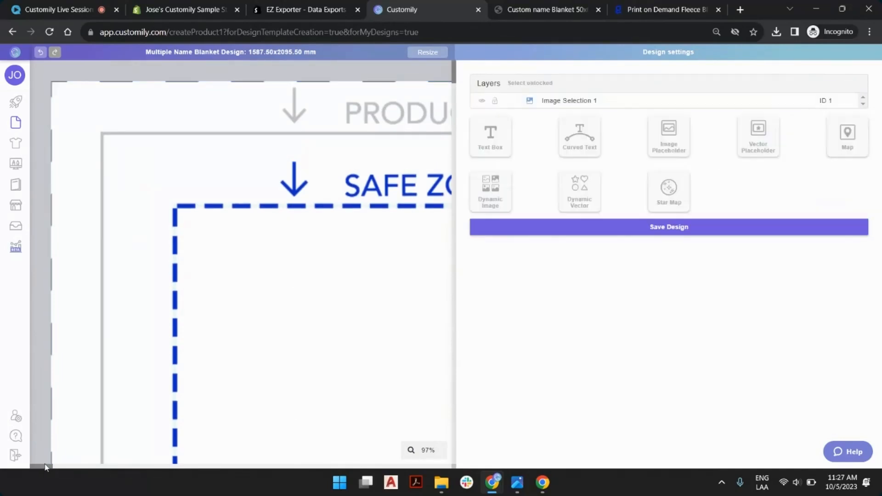
{"action": "left_click_drag", "start_coordinate": [44, 466], "coordinate": [14, 447]}
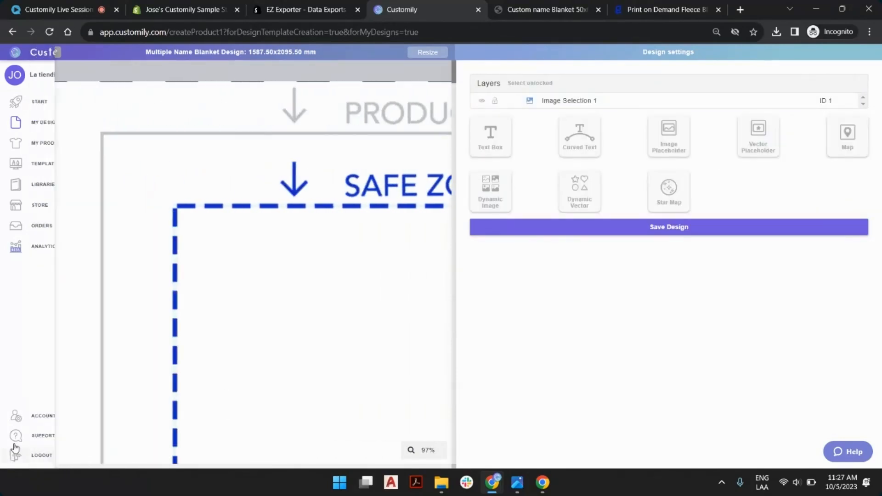
{"action": "left_click", "coordinate": [223, 247]}
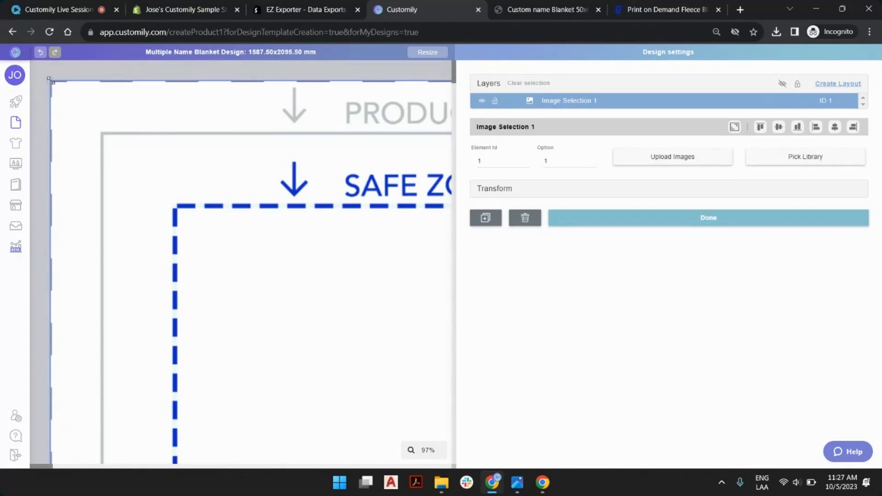
{"action": "left_click_drag", "start_coordinate": [50, 80], "coordinate": [23, 20]}
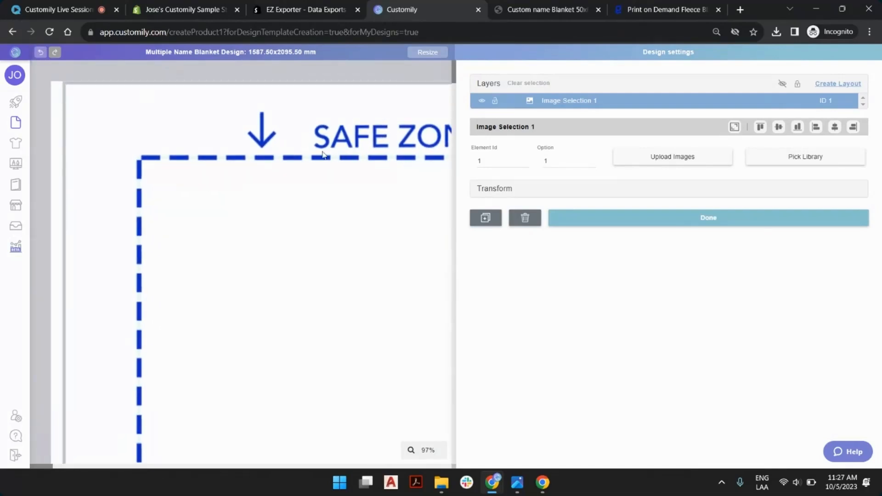
{"action": "scroll", "coordinate": [249, 173], "scroll_direction": "down", "scroll_amount": 5}
{"action": "scroll", "coordinate": [249, 173], "scroll_direction": "down", "scroll_amount": 4}
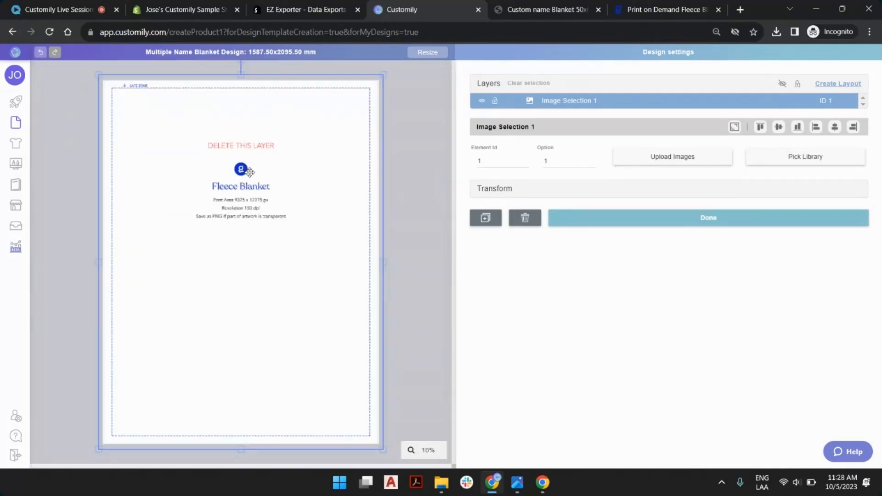
{"action": "left_click", "coordinate": [495, 102]}
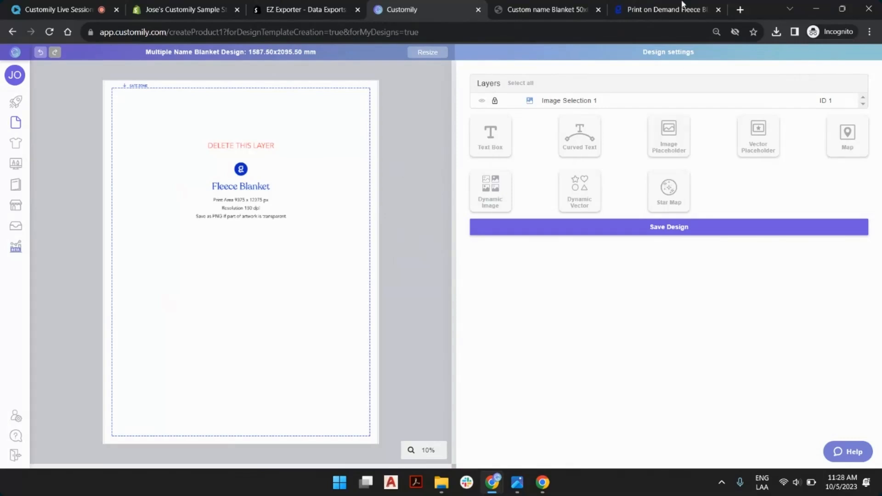
Try background color #C464A0 on the Custom name Blanket 50x60 store page to examine the preview, then return to Customily.
{"action": "left_click", "coordinate": [526, 9]}
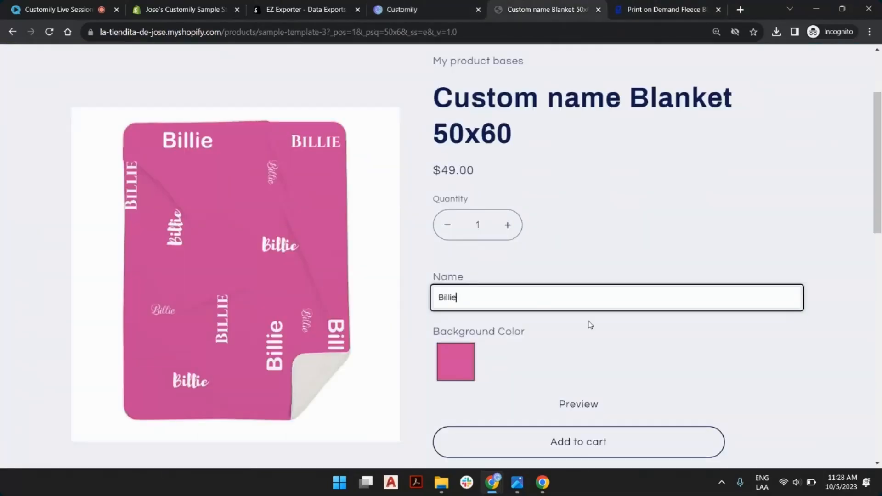
{"action": "left_click", "coordinate": [456, 363]}
{"action": "left_click_drag", "start_coordinate": [490, 224], "coordinate": [456, 203]}
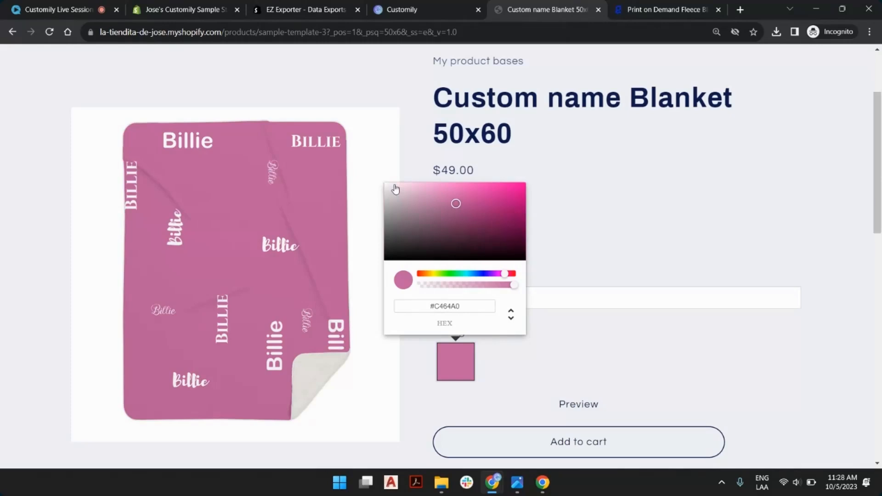
{"action": "left_click", "coordinate": [442, 6]}
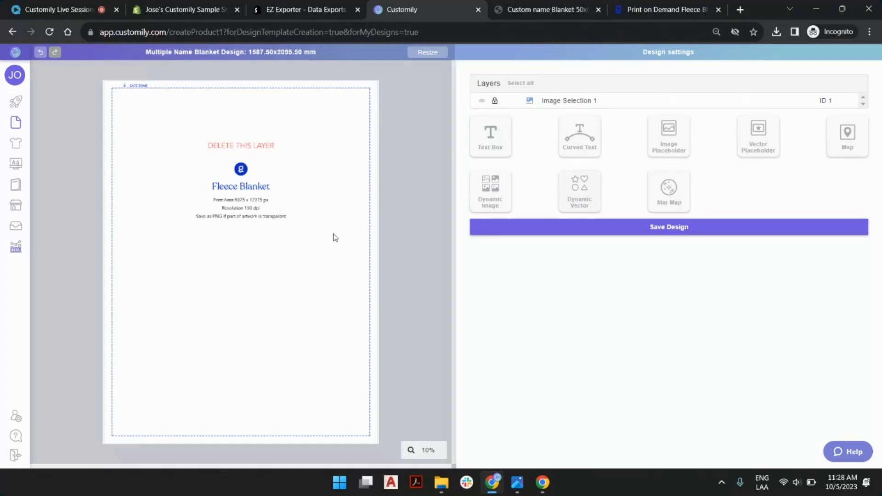
Add a dynamic vector layer to the design and upload background.eps into it.
{"action": "left_click", "coordinate": [585, 195]}
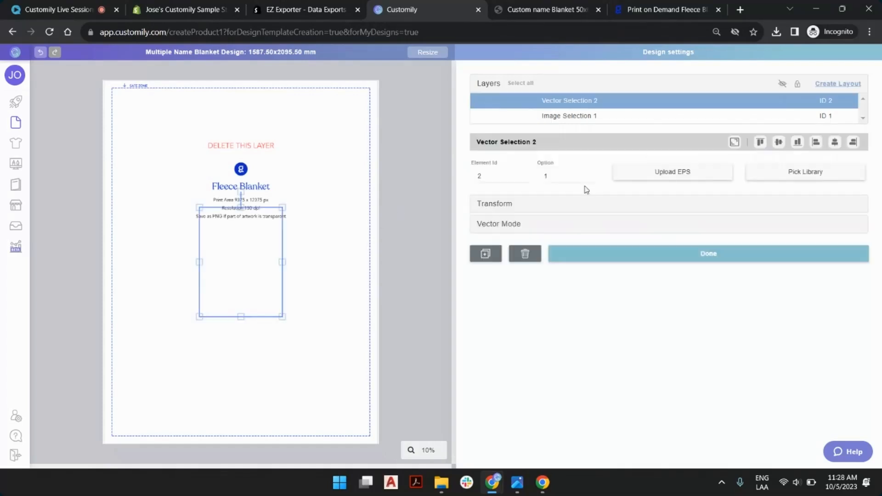
{"action": "left_click", "coordinate": [637, 175]}
{"action": "left_click", "coordinate": [464, 133]}
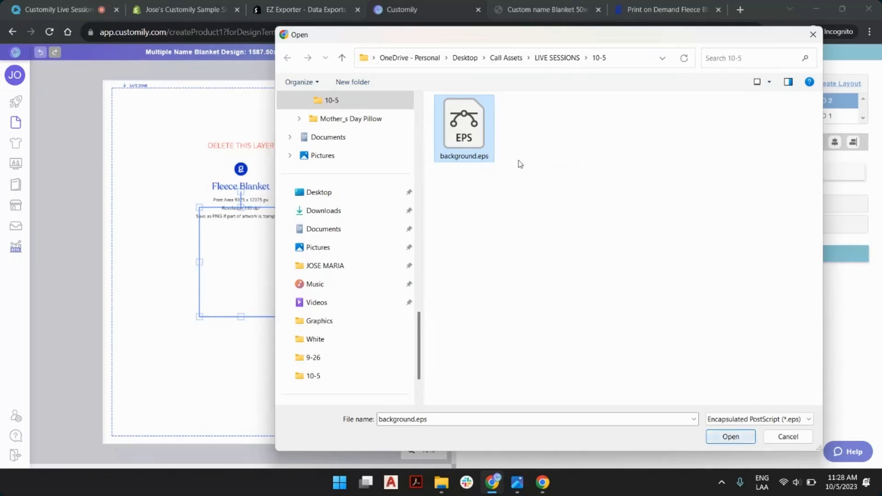
{"action": "double_click", "coordinate": [466, 133]}
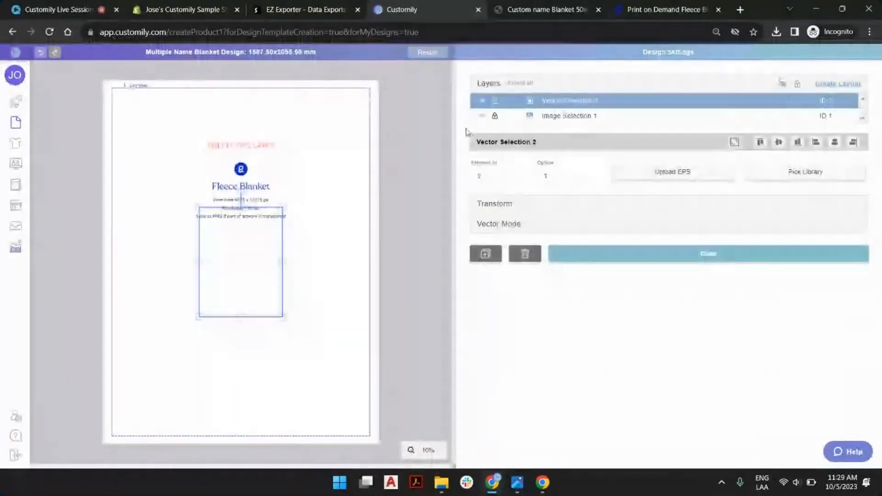
Fit the background vector to the design page and make it cover the page's full height and width.
{"action": "left_click_drag", "start_coordinate": [229, 264], "coordinate": [194, 157]}
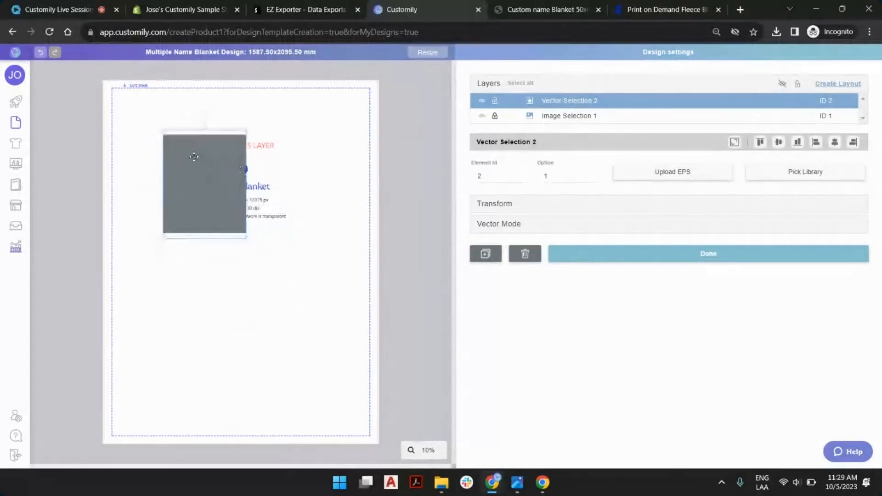
{"action": "left_click", "coordinate": [734, 144]}
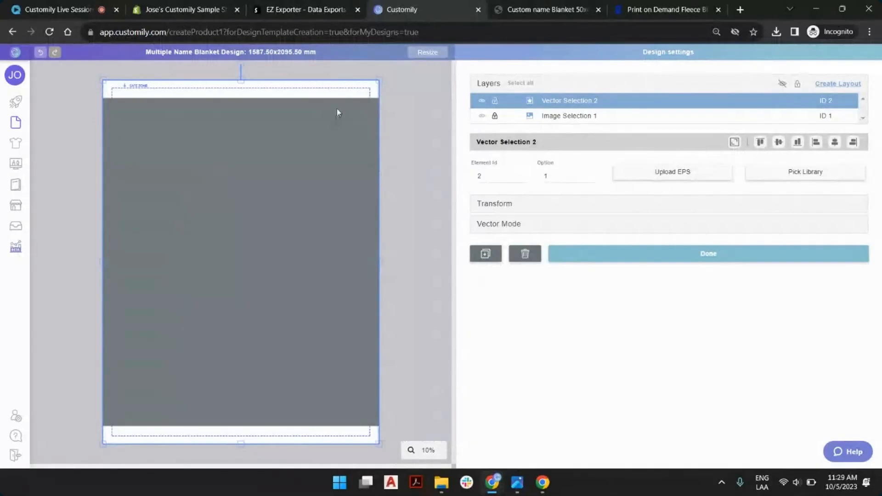
{"action": "left_click", "coordinate": [616, 168]}
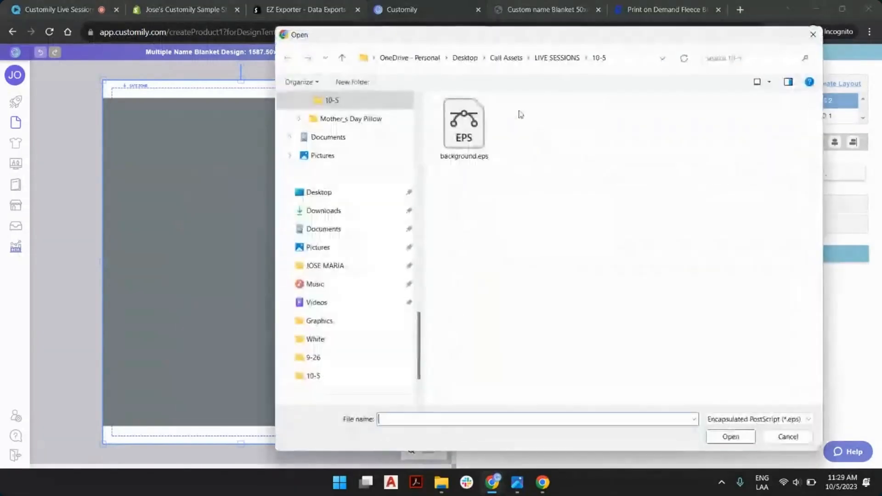
{"action": "left_click", "coordinate": [788, 437]}
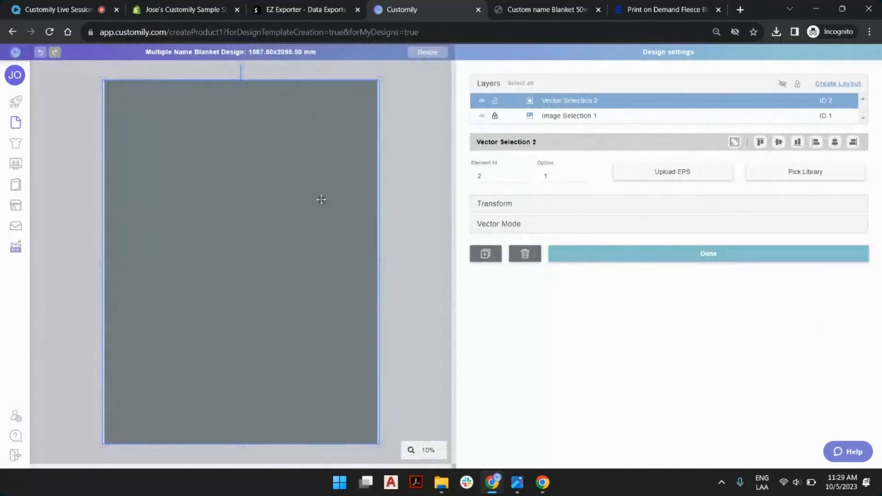
{"action": "left_click", "coordinate": [397, 139]}
{"action": "left_click", "coordinate": [273, 121]}
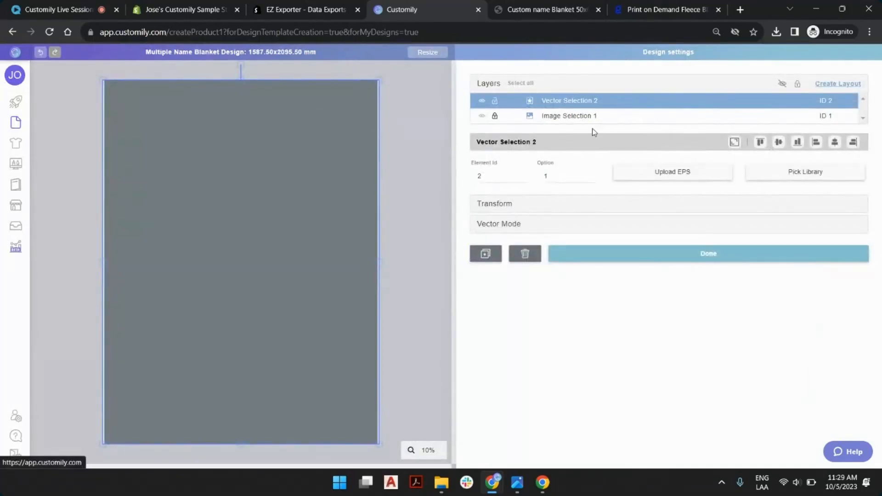
Set the background vector's type to Single Color and make its color option 1 white.
{"action": "left_click", "coordinate": [533, 228]}
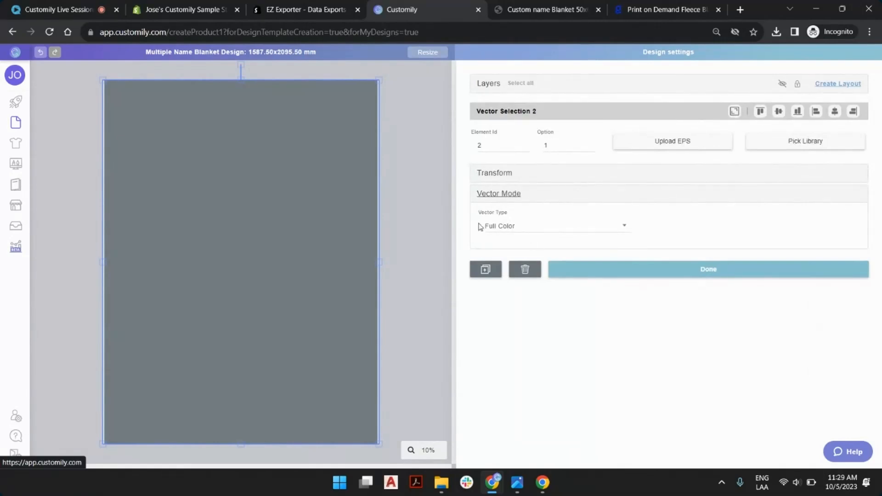
{"action": "left_click", "coordinate": [520, 230]}
{"action": "left_click", "coordinate": [528, 254]}
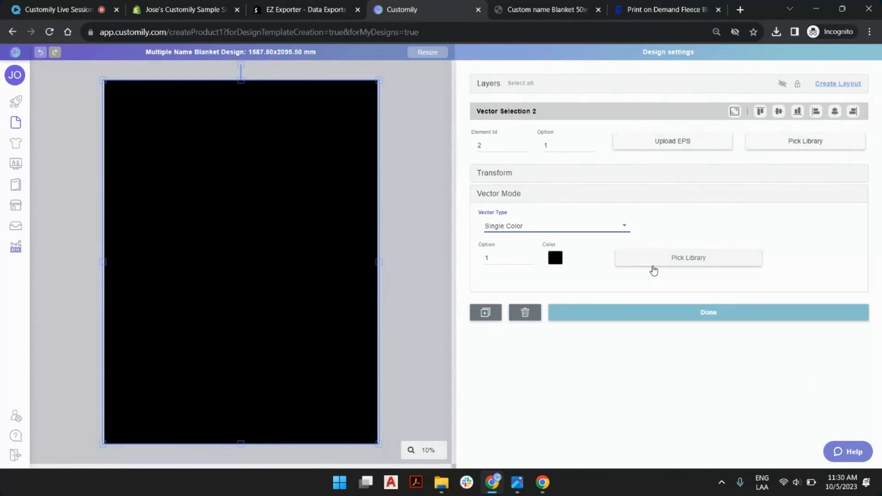
{"action": "left_click", "coordinate": [554, 259]}
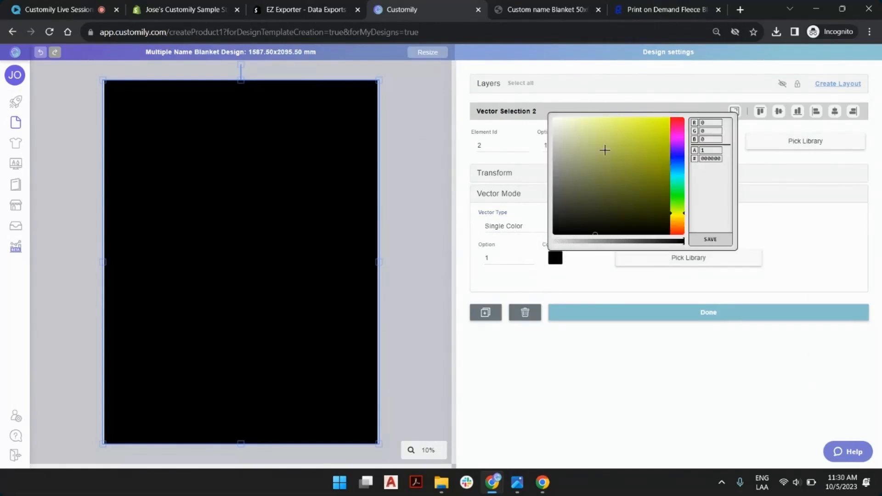
{"action": "left_click_drag", "start_coordinate": [604, 150], "coordinate": [553, 117]}
{"action": "left_click", "coordinate": [538, 275]}
Set the background vector's color option 2 to yellow #D1E711 and color option 3 to blue.
{"action": "left_click", "coordinate": [530, 255]}
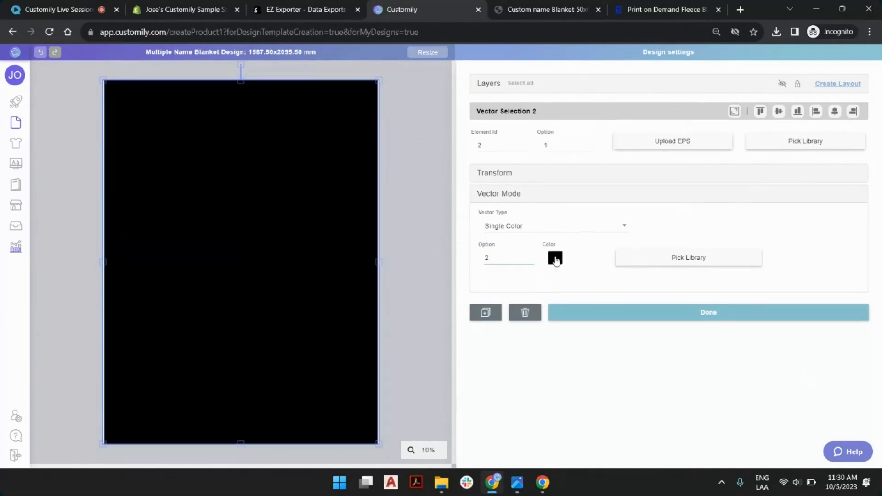
{"action": "left_click", "coordinate": [556, 260]}
{"action": "left_click_drag", "start_coordinate": [634, 149], "coordinate": [661, 128]}
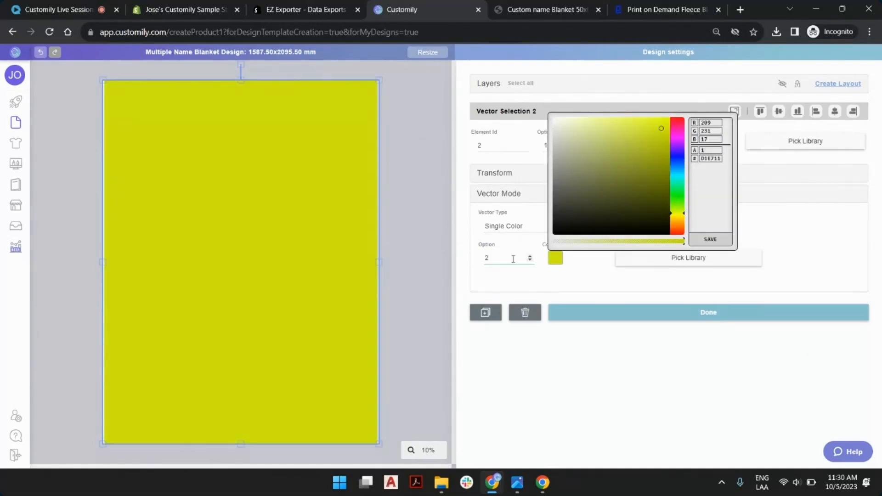
{"action": "left_click", "coordinate": [530, 255]}
{"action": "left_click", "coordinate": [555, 258]}
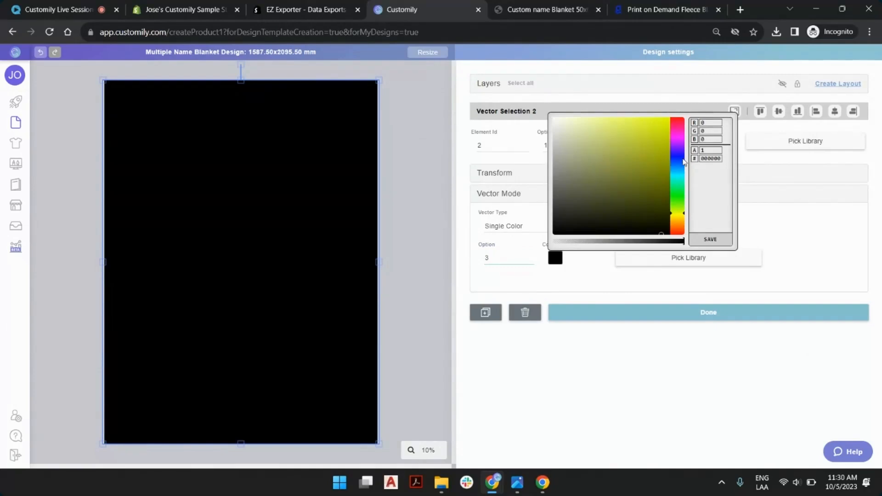
{"action": "left_click", "coordinate": [684, 162]}
{"action": "left_click", "coordinate": [656, 128]}
{"action": "left_click", "coordinate": [574, 284]}
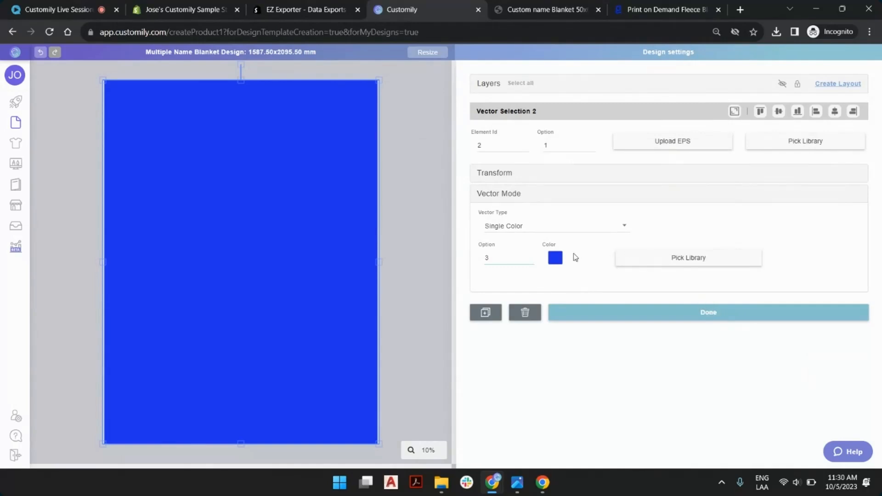
Assign the Print Colors (Imported) color library to the background vector.
{"action": "left_click", "coordinate": [705, 258]}
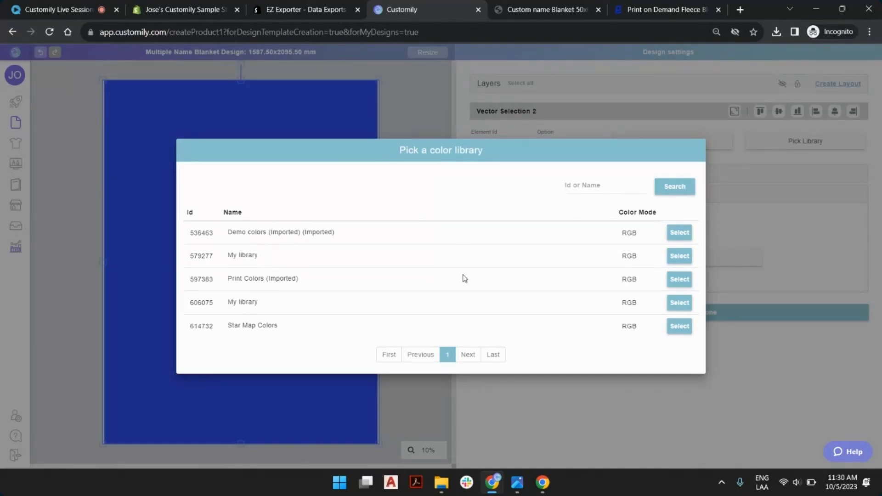
{"action": "left_click", "coordinate": [673, 280]}
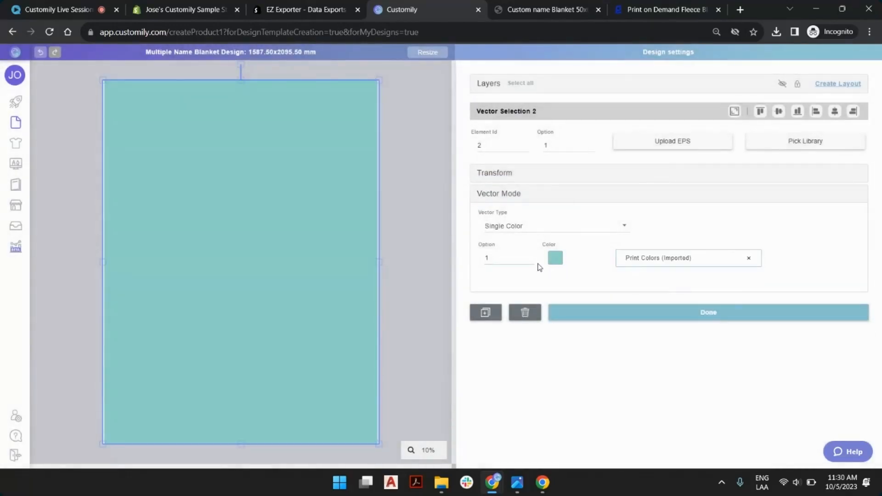
Preview the library's color options on the background vector by stepping from option 1 up to 15 and back to 1.
{"action": "left_click", "coordinate": [530, 257]}
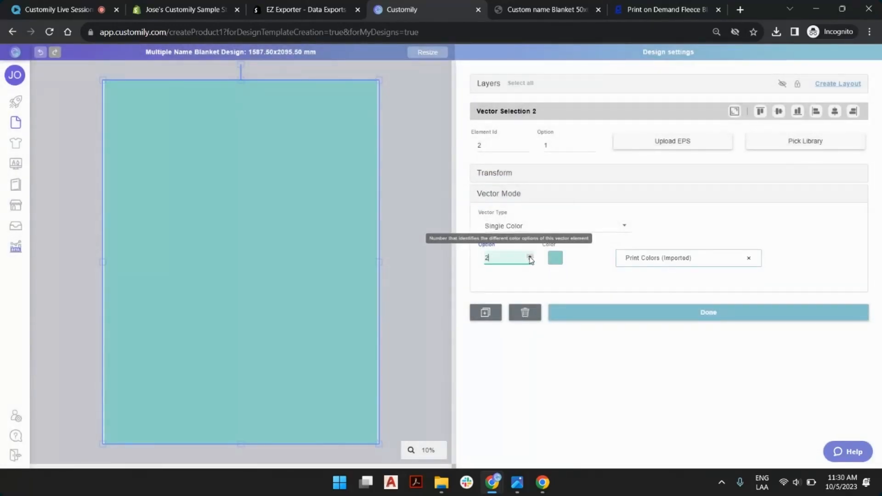
{"action": "left_click", "coordinate": [530, 257]}
{"action": "left_click", "coordinate": [530, 258]}
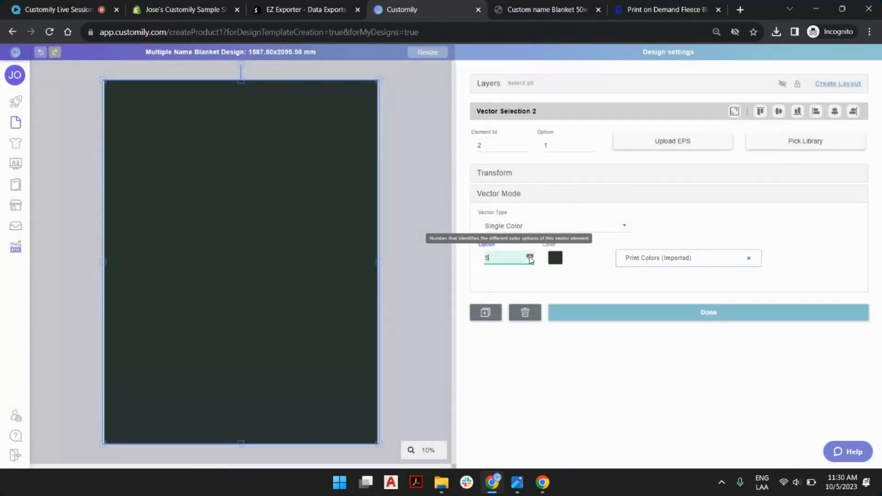
{"action": "left_click", "coordinate": [530, 257]}
{"action": "left_click", "coordinate": [530, 258]}
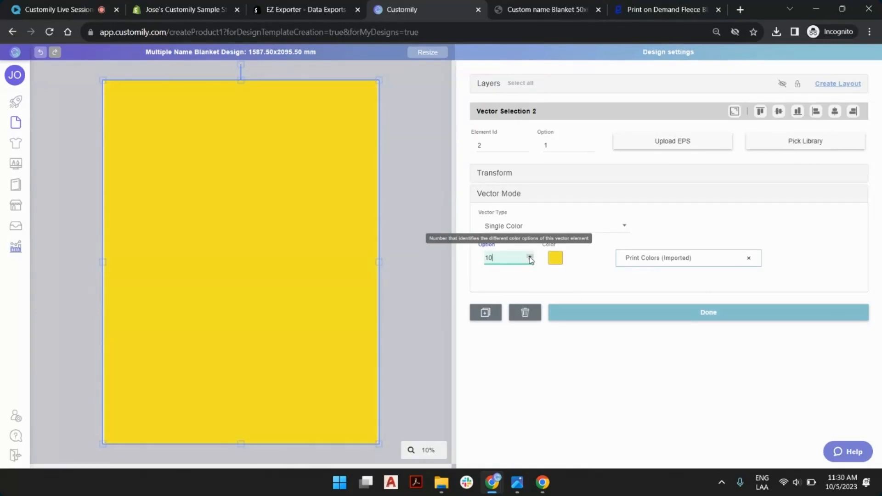
{"action": "left_click", "coordinate": [530, 257]}
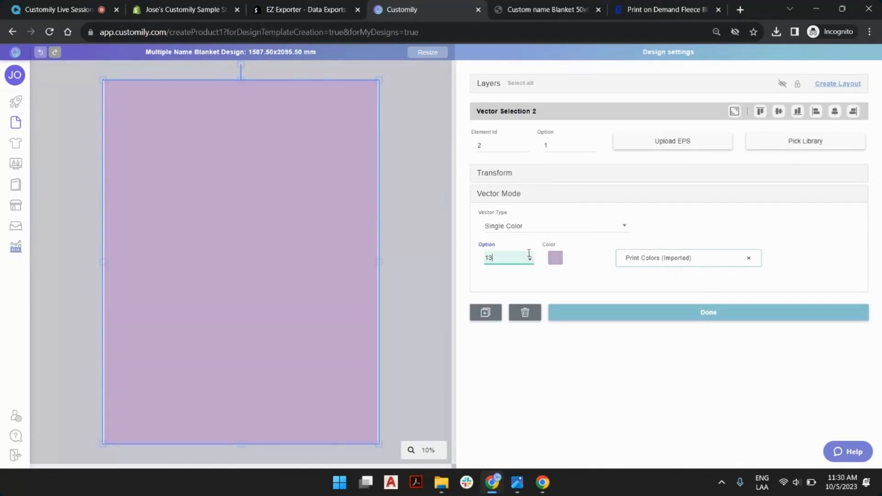
{"action": "left_click", "coordinate": [529, 256]}
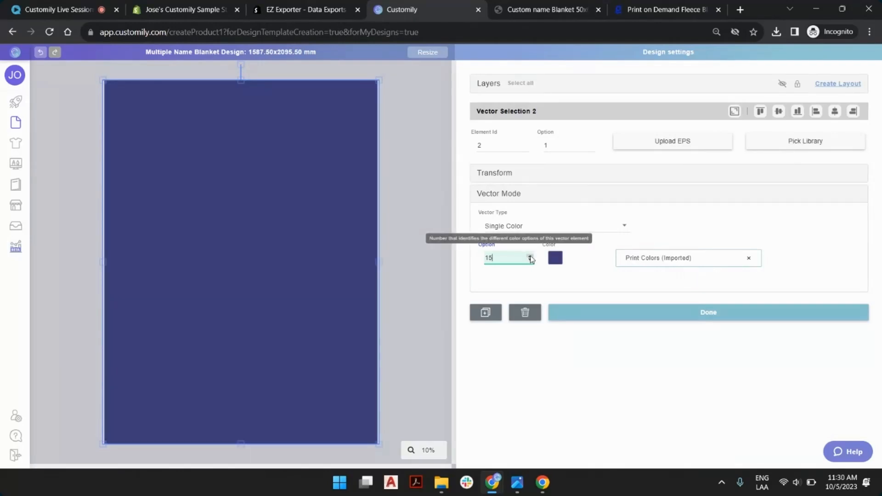
{"action": "left_click", "coordinate": [530, 261]}
{"action": "left_click", "coordinate": [531, 260]}
{"action": "left_click", "coordinate": [530, 260]}
{"action": "left_click", "coordinate": [531, 260]}
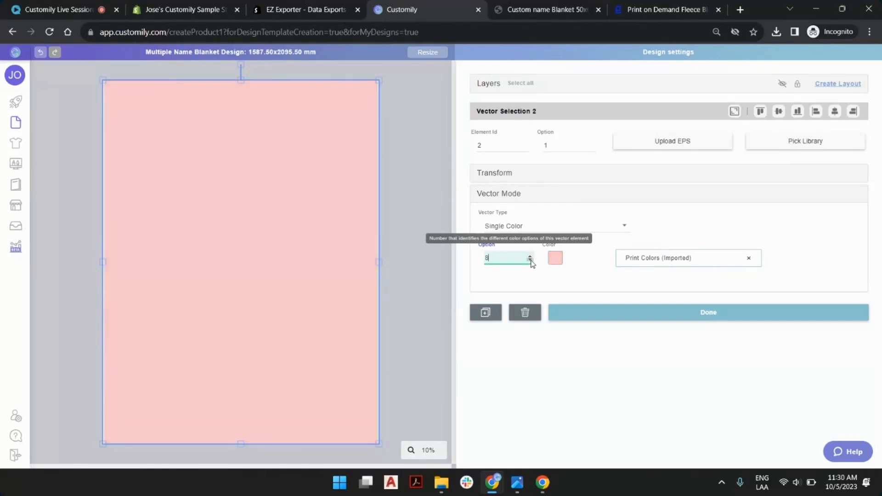
{"action": "left_click", "coordinate": [530, 261]}
{"action": "left_click", "coordinate": [531, 261]}
{"action": "left_click", "coordinate": [531, 261]}
{"action": "left_click", "coordinate": [531, 261]}
{"action": "left_click", "coordinate": [530, 261]}
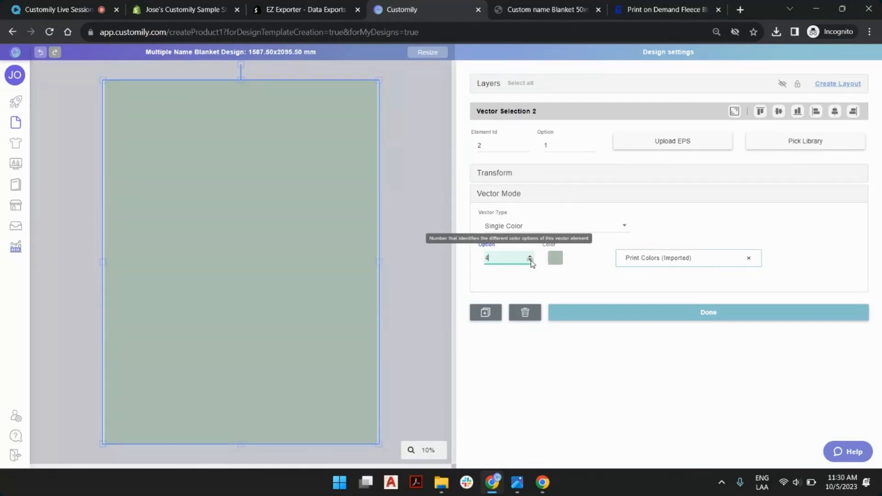
{"action": "left_click", "coordinate": [530, 260]}
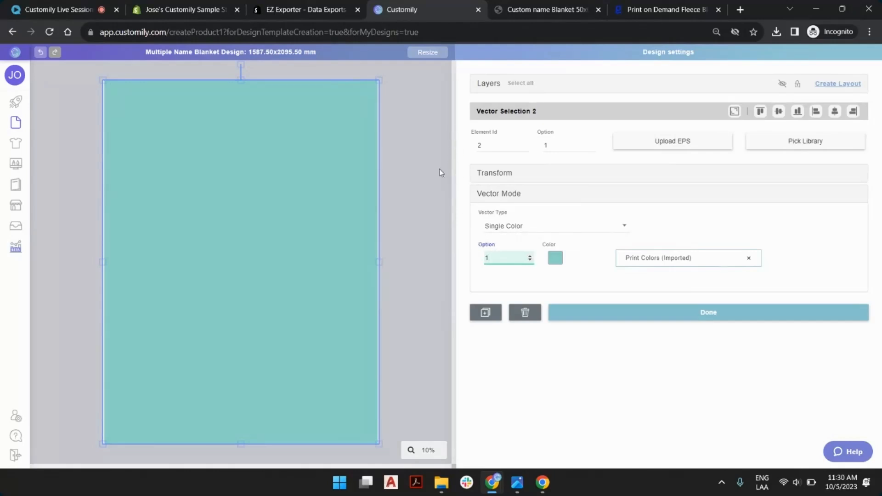
Set the background vector's color option to 2 and deselect the vector.
{"action": "left_click", "coordinate": [438, 156]}
{"action": "left_click", "coordinate": [339, 110]}
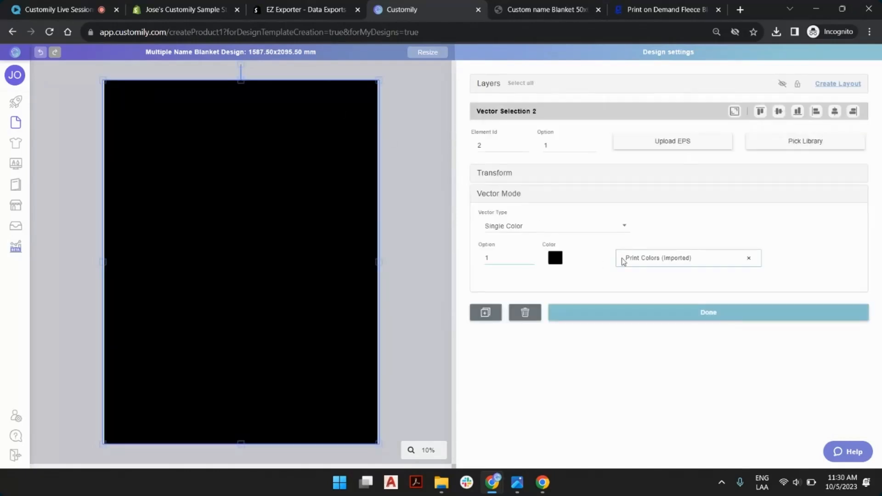
{"action": "left_click", "coordinate": [531, 260]}
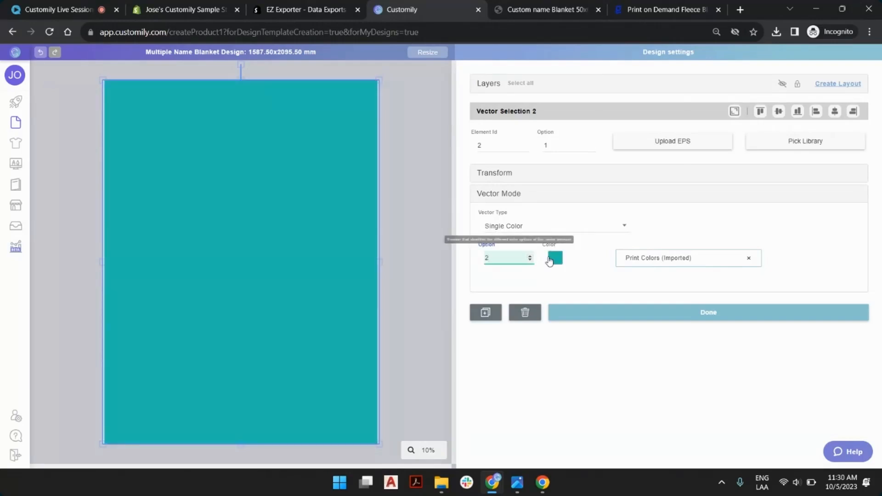
{"action": "left_click", "coordinate": [400, 172]}
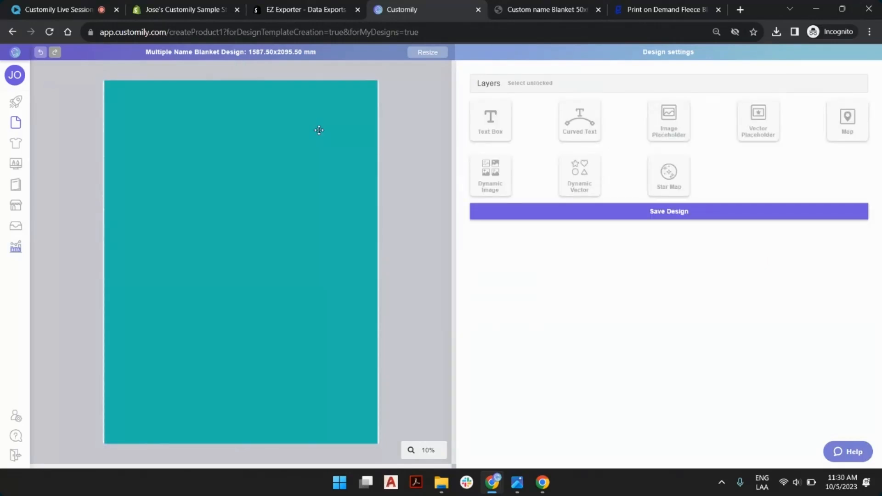
Rename the vector layer as Background Color.
{"action": "left_click", "coordinate": [319, 108]}
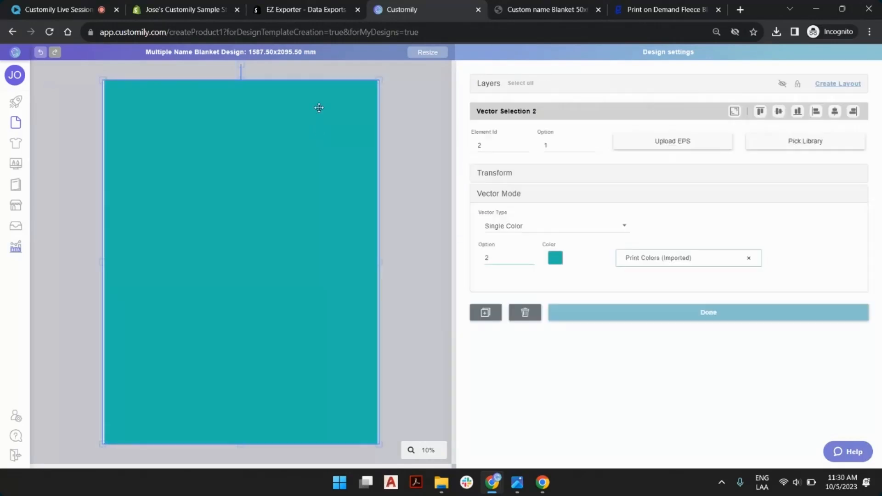
{"action": "left_click", "coordinate": [488, 86]}
{"action": "double_click", "coordinate": [567, 101]}
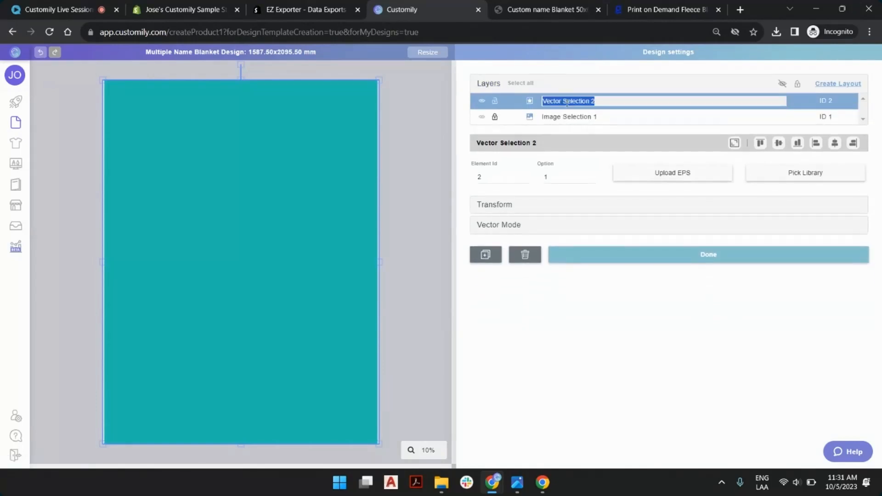
{"action": "type", "text": "Background Color"}
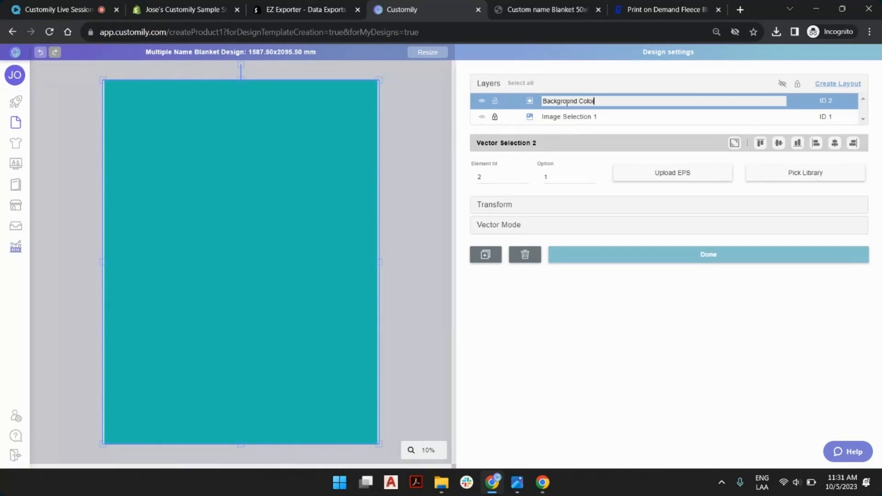
{"action": "key", "text": "Return"}
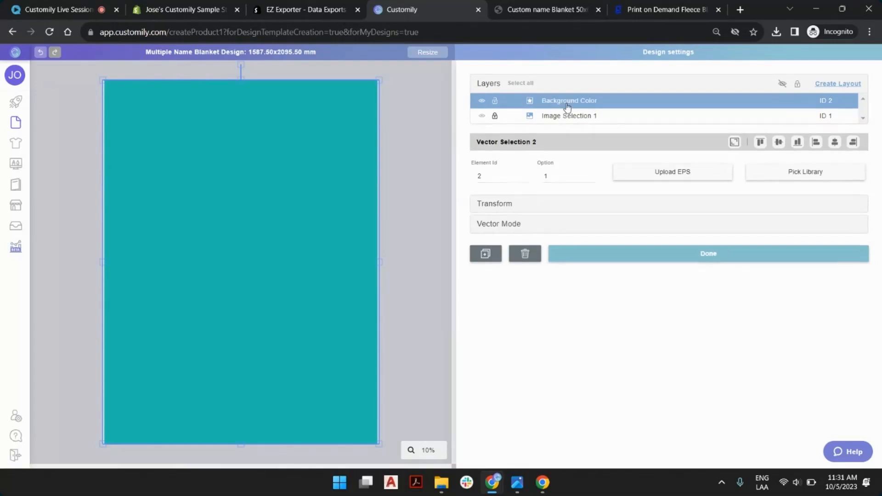
Rename the template image layer as Guide.
{"action": "left_click", "coordinate": [578, 116]}
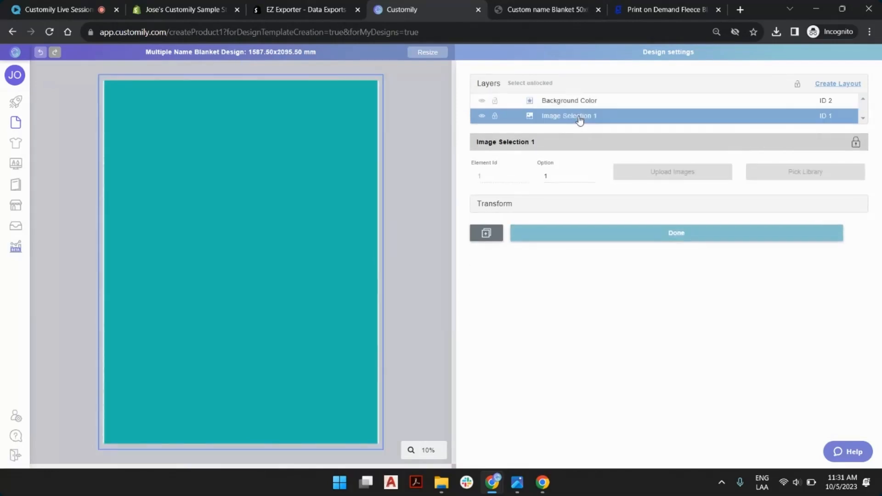
{"action": "left_click", "coordinate": [579, 117]}
{"action": "key", "text": "ctrl+a"}
{"action": "type", "text": "Gu"}
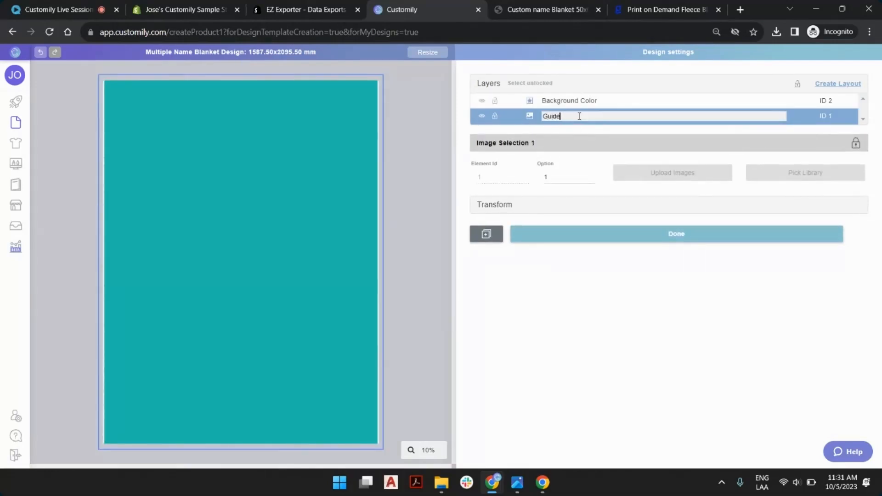
{"action": "type", "text": "ide"}
{"action": "key", "text": "Return"}
{"action": "left_click", "coordinate": [437, 103]}
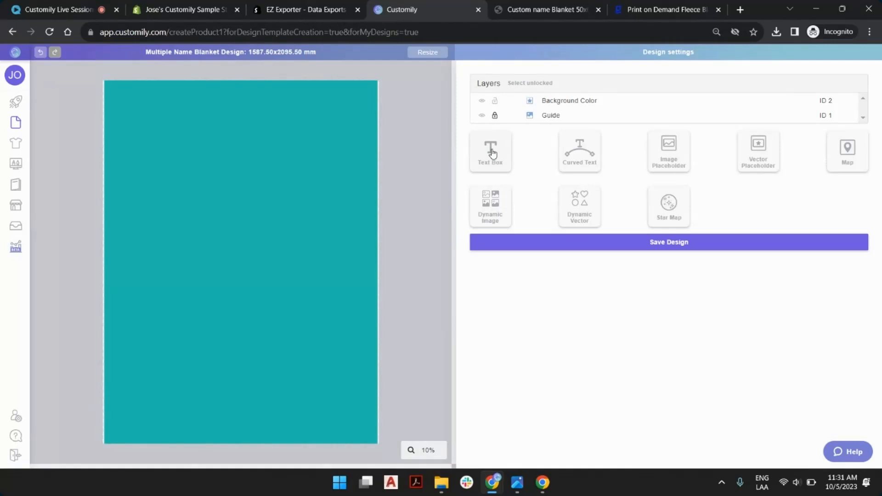
Unlock the Guide layer, move it above the Background Color layer and lock it again.
{"action": "left_click", "coordinate": [557, 117]}
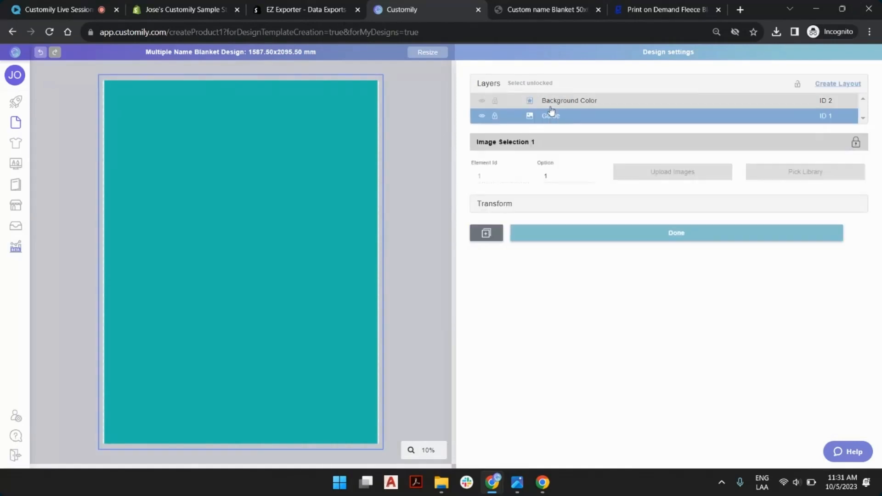
{"action": "left_click", "coordinate": [493, 117]}
{"action": "left_click_drag", "start_coordinate": [549, 117], "coordinate": [550, 105]}
{"action": "left_click", "coordinate": [494, 103]}
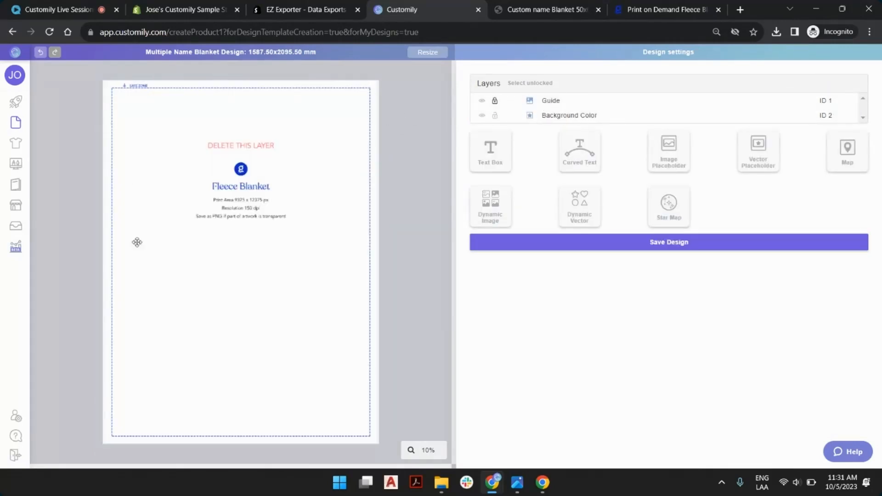
Move the Background Color layer back above the Guide layer and lock it.
{"action": "left_click", "coordinate": [565, 118]}
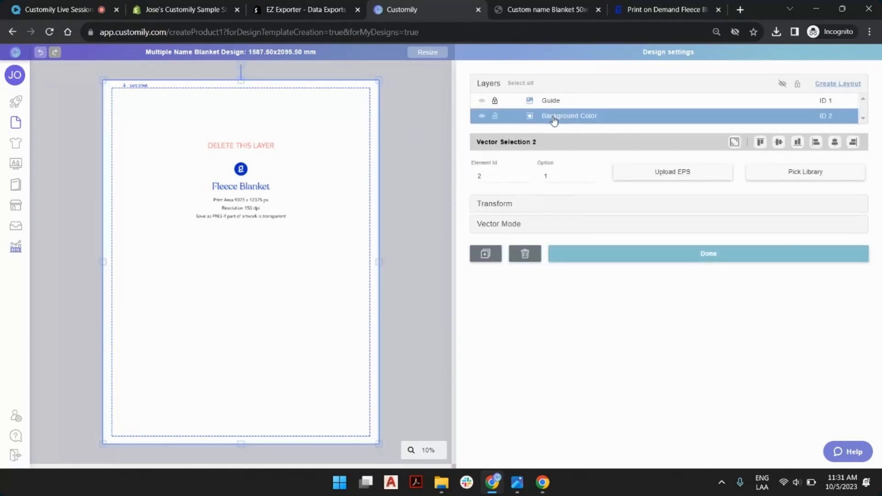
{"action": "left_click_drag", "start_coordinate": [555, 119], "coordinate": [549, 109]}
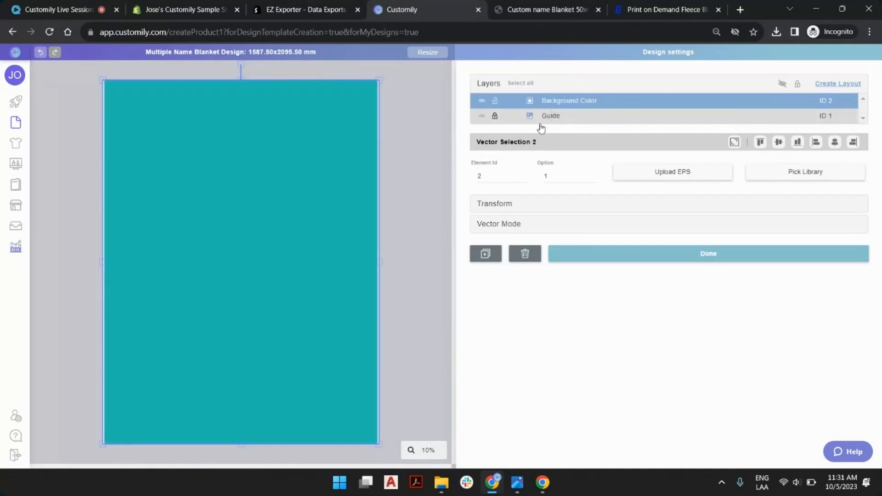
{"action": "left_click", "coordinate": [495, 101]}
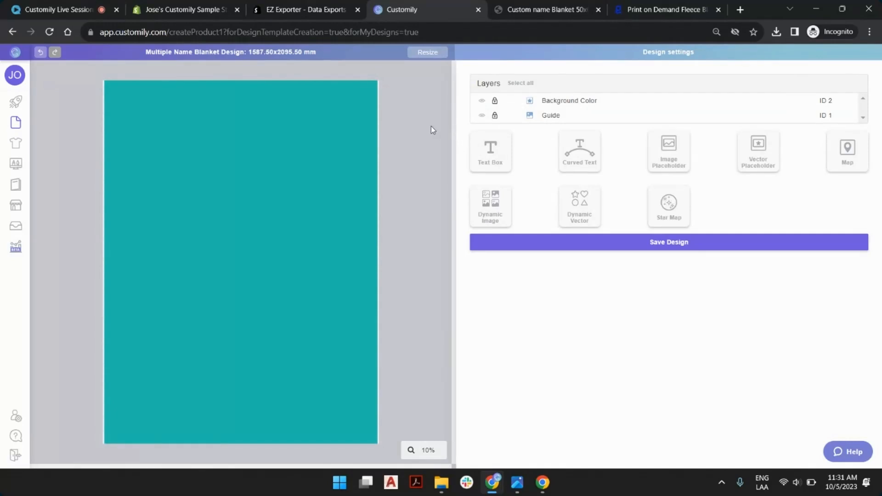
Check the name layout on the Custom name Blanket 50x60 store page and add a text box near the design's upper-left corner.
{"action": "left_click", "coordinate": [546, 9]}
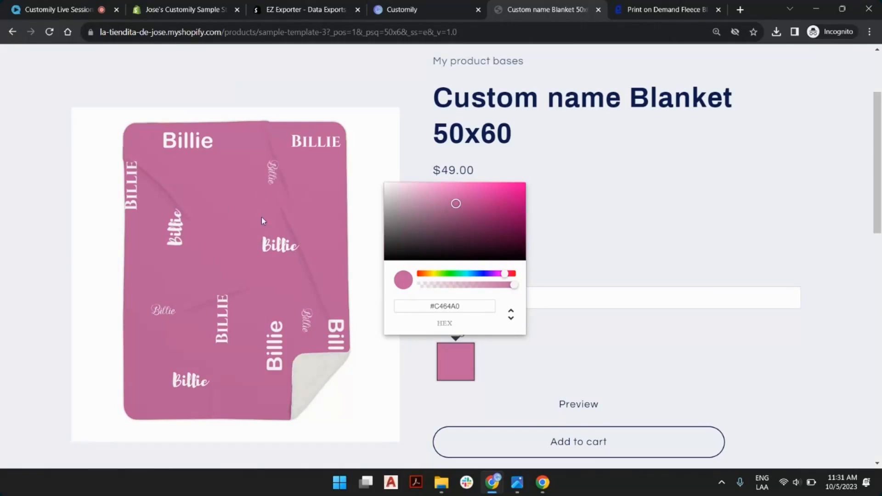
{"action": "left_click", "coordinate": [445, 4]}
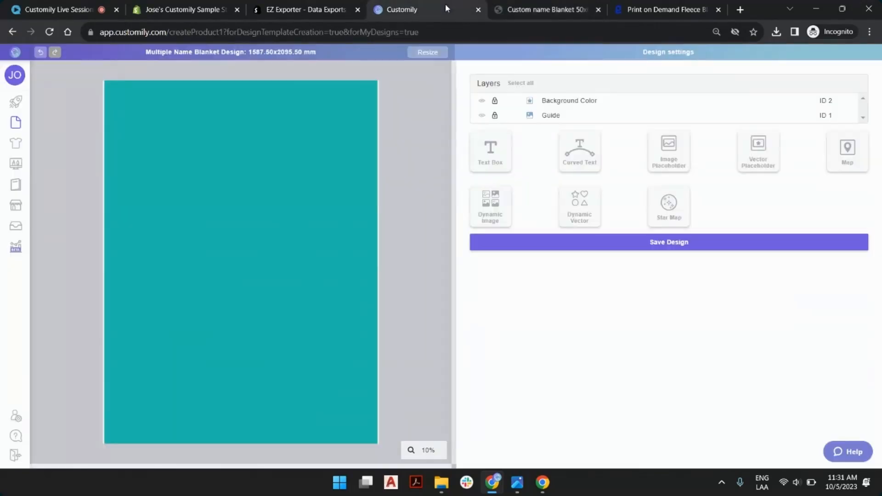
{"action": "left_click", "coordinate": [491, 152]}
{"action": "left_click_drag", "start_coordinate": [227, 255], "coordinate": [198, 112]}
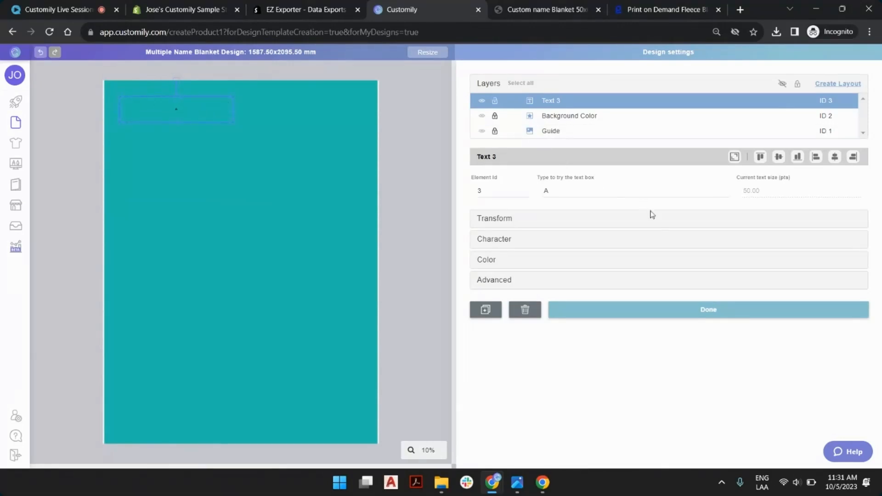
Set the text box's maximum font size to 400 pts.
{"action": "left_click", "coordinate": [572, 239]}
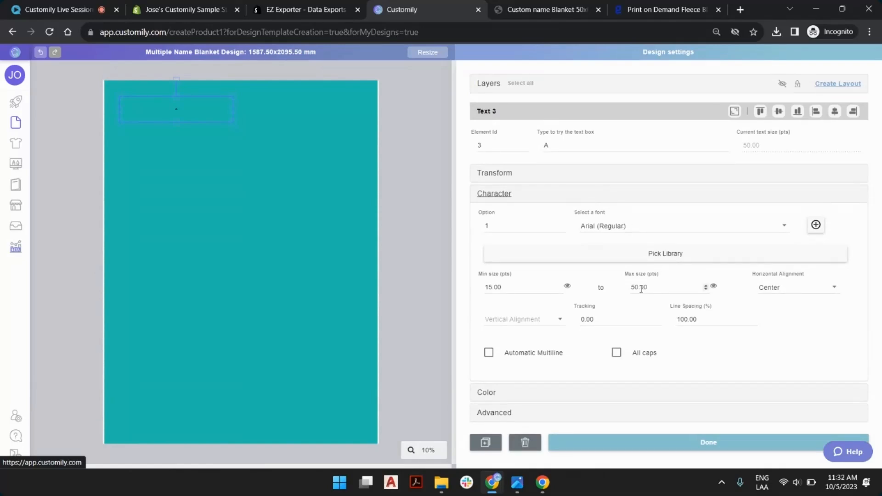
{"action": "left_click", "coordinate": [706, 285]}
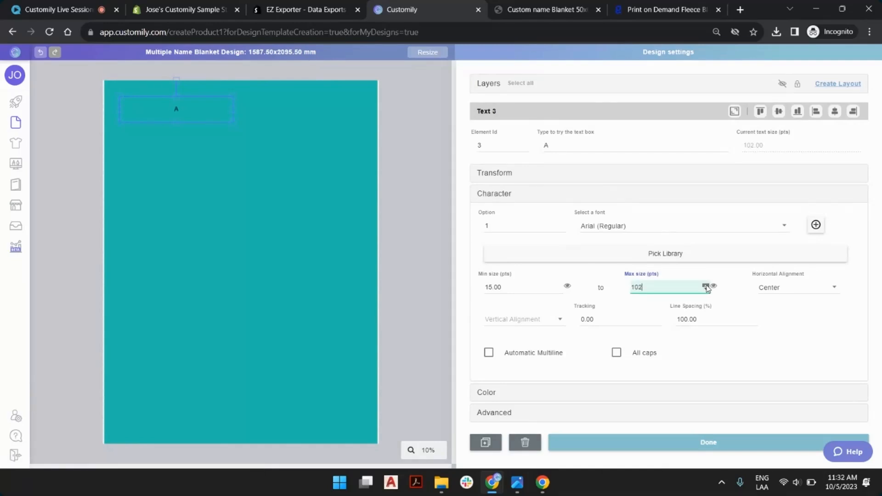
{"action": "double_click", "coordinate": [632, 289]}
{"action": "type", "text": "400"}
Look through the text box's font list and the font files available for upload in the LIVE SESSIONS 9-28 folder.
{"action": "left_click", "coordinate": [656, 230]}
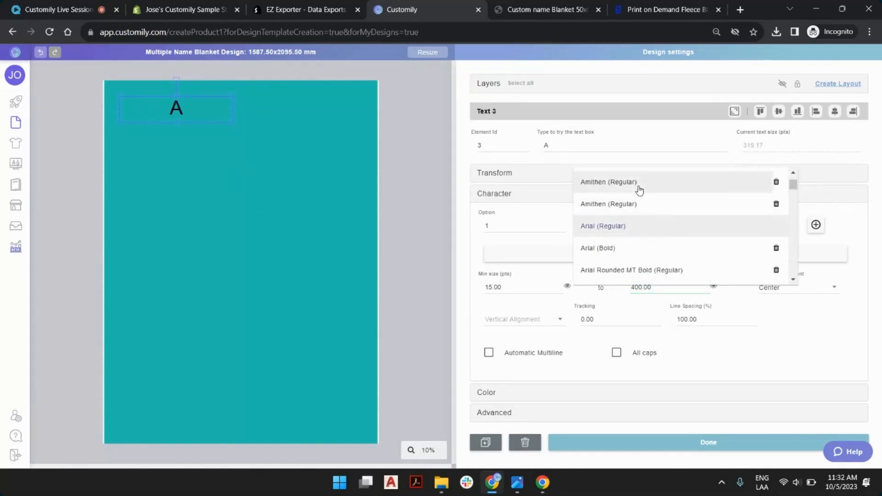
{"action": "scroll", "coordinate": [639, 192], "scroll_direction": "up", "scroll_amount": 2}
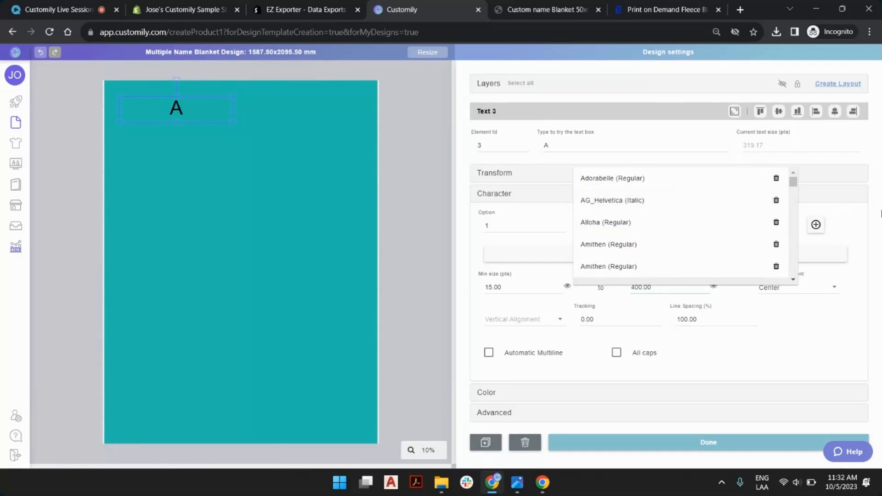
{"action": "scroll", "coordinate": [624, 211], "scroll_direction": "down", "scroll_amount": 5}
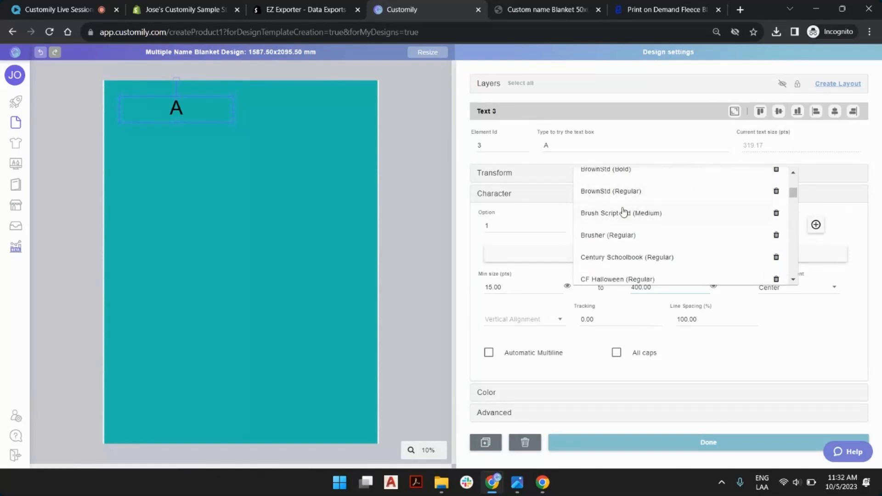
{"action": "left_click", "coordinate": [854, 226]}
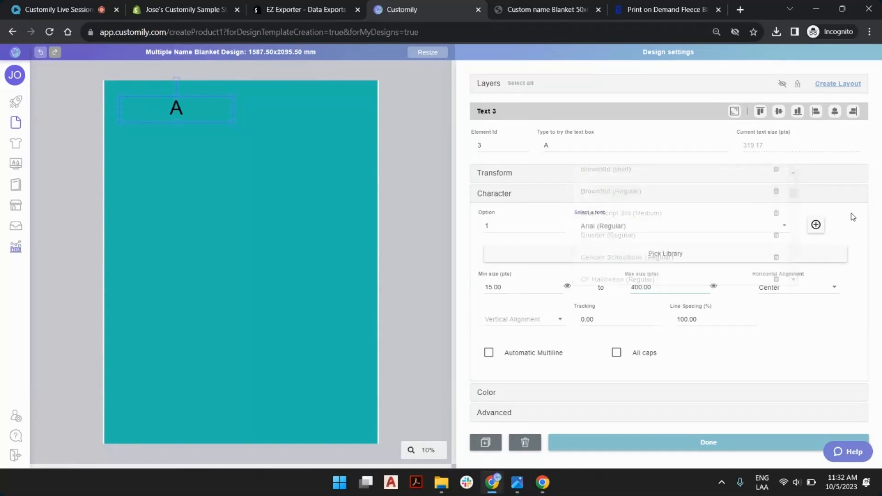
{"action": "left_click", "coordinate": [816, 227]}
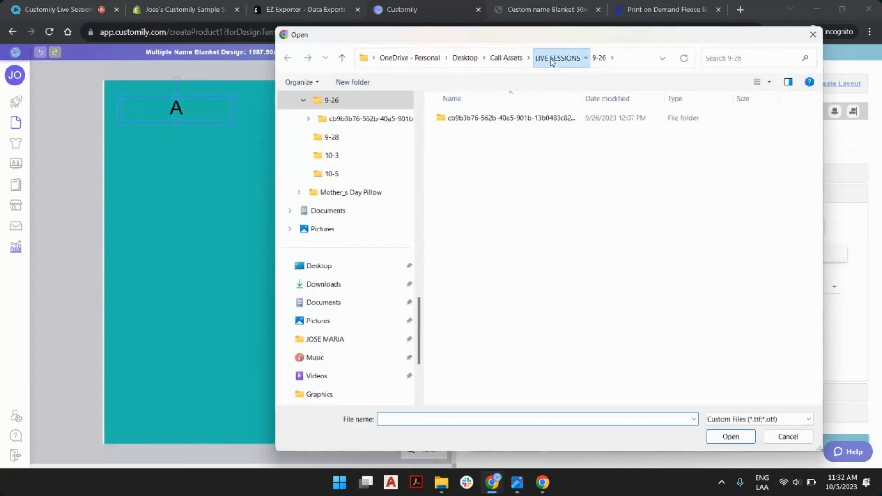
{"action": "left_click", "coordinate": [551, 59]}
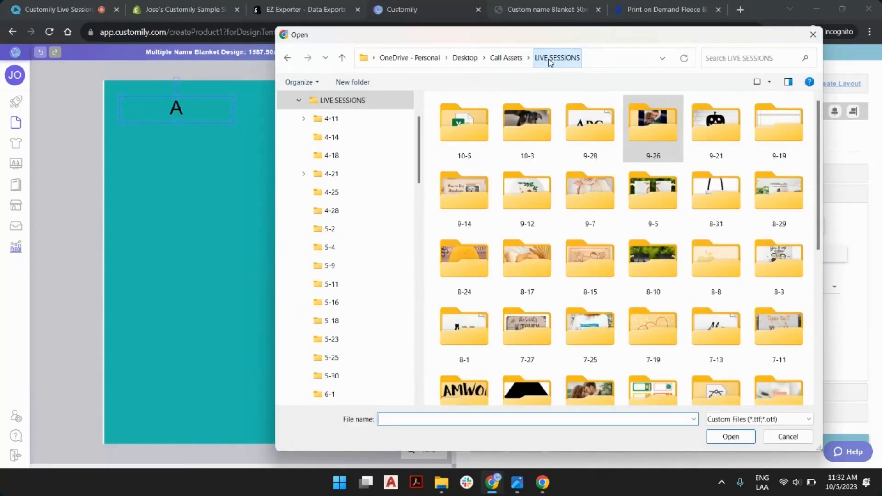
{"action": "double_click", "coordinate": [587, 121]}
{"action": "left_click", "coordinate": [457, 122]}
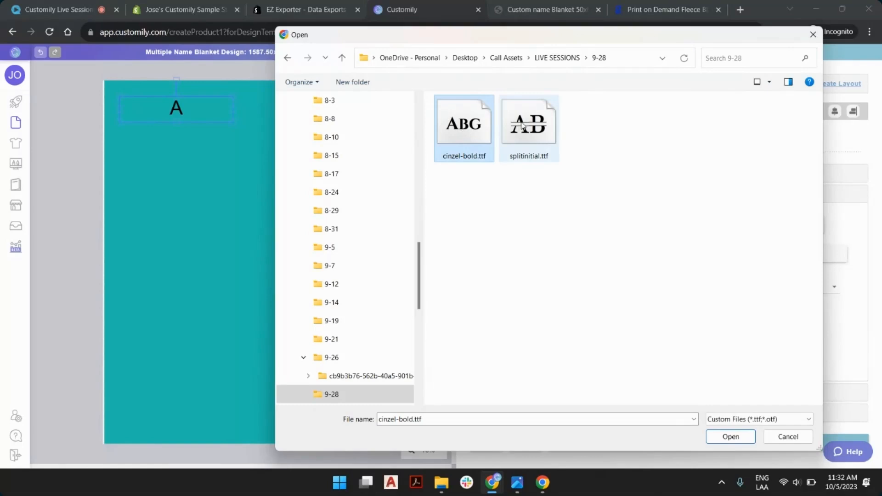
{"action": "left_click", "coordinate": [545, 135]}
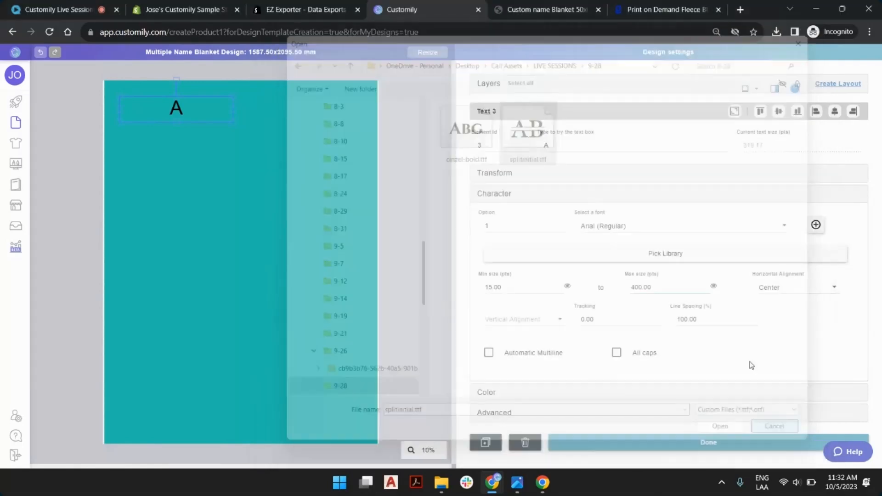
{"action": "left_click", "coordinate": [794, 438]}
Set the text box's font to Amithen (Regular).
{"action": "left_click", "coordinate": [627, 235]}
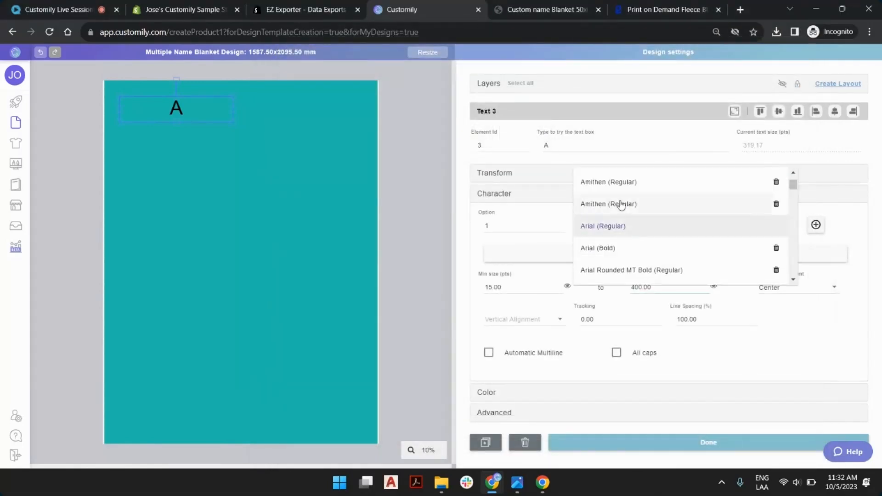
{"action": "left_click", "coordinate": [629, 202]}
{"action": "left_click", "coordinate": [465, 281]}
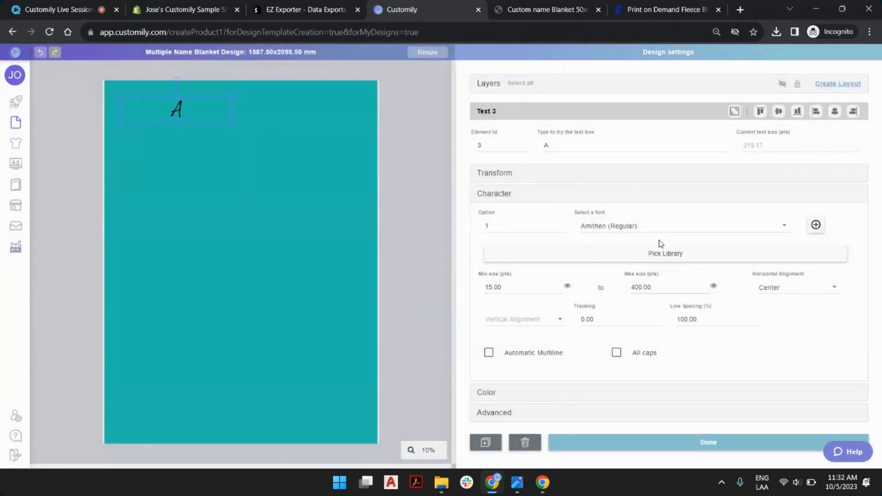
Enter a sample first name as the text box's preview text and enlarge the box to over half the design's width.
{"action": "left_click", "coordinate": [617, 143]}
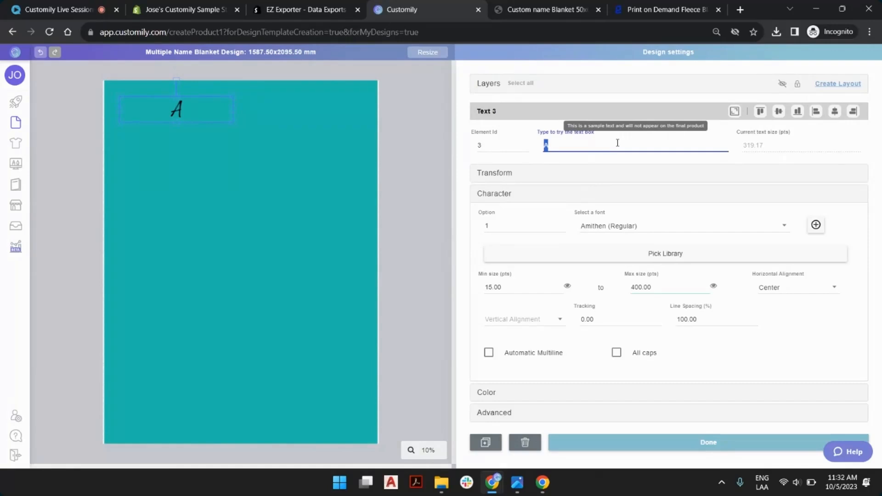
{"action": "type", "text": "Phillippe"}
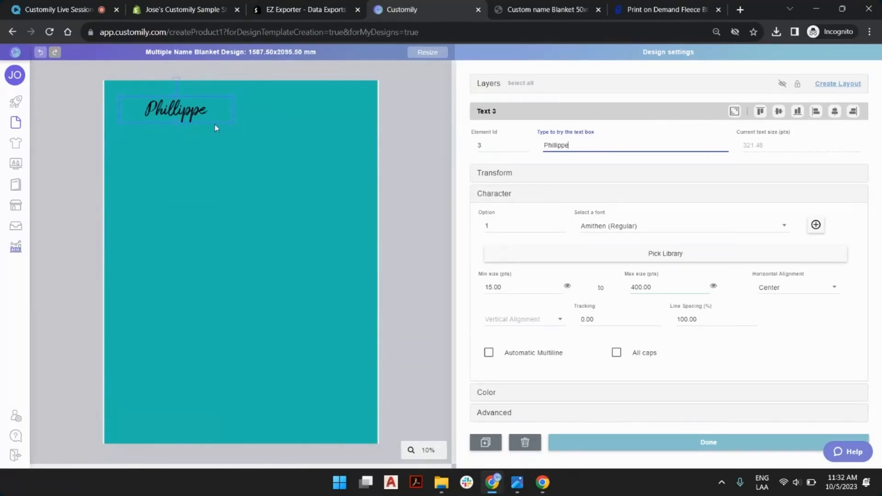
{"action": "left_click_drag", "start_coordinate": [231, 122], "coordinate": [253, 130]}
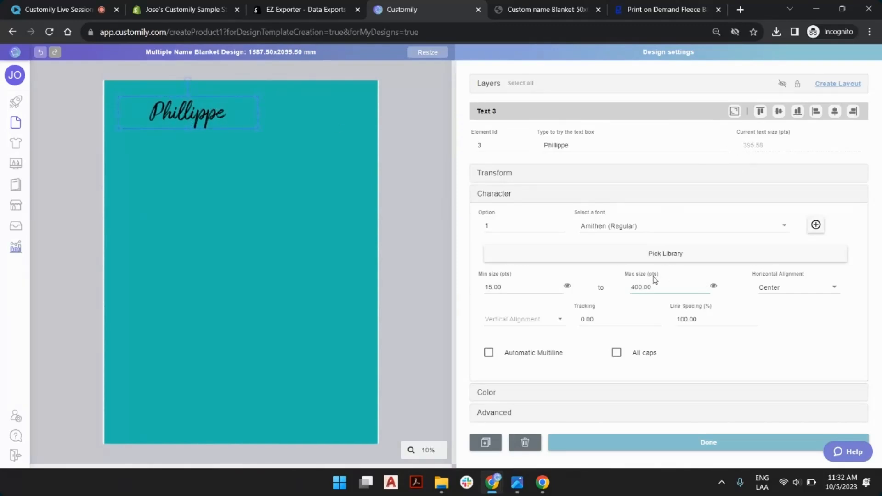
{"action": "left_click_drag", "start_coordinate": [257, 126], "coordinate": [231, 122]}
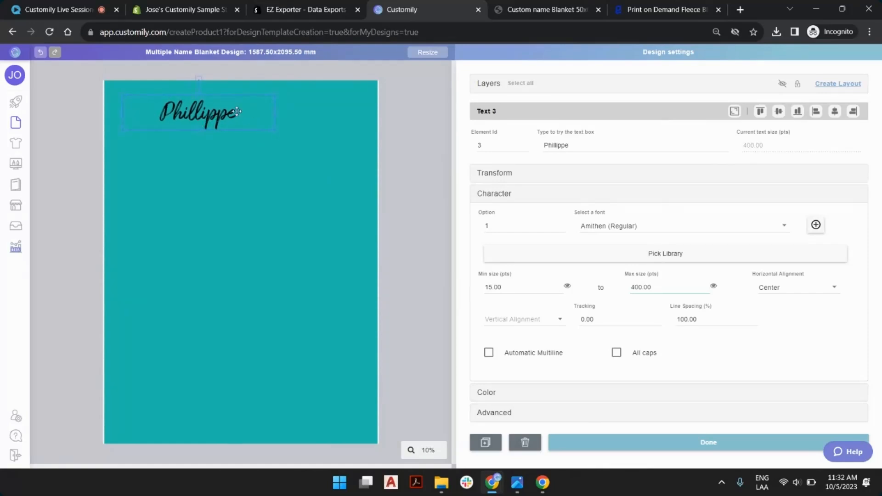
Lengthen the preview text to six repetitions of the sample name to test how the font size adapts to the box.
{"action": "double_click", "coordinate": [605, 147]}
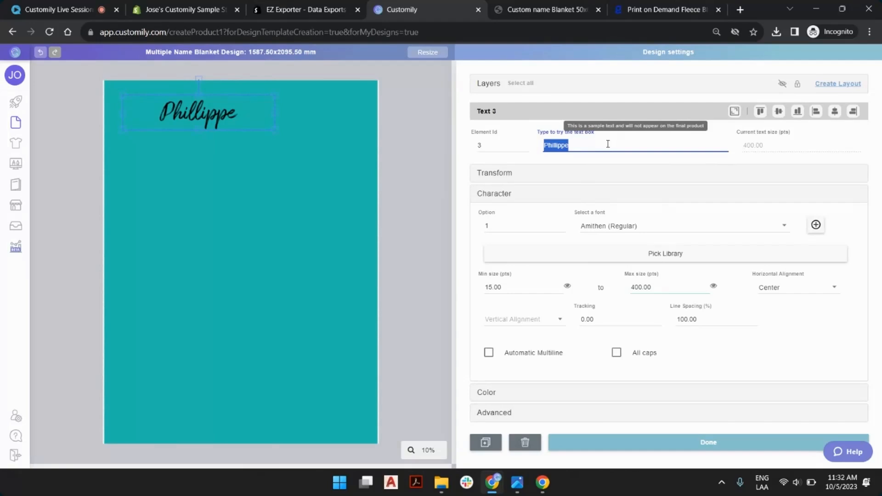
{"action": "key", "text": "ctrl+c"}
{"action": "key", "text": "Right"}
{"action": "key", "text": "ctrl+v"}
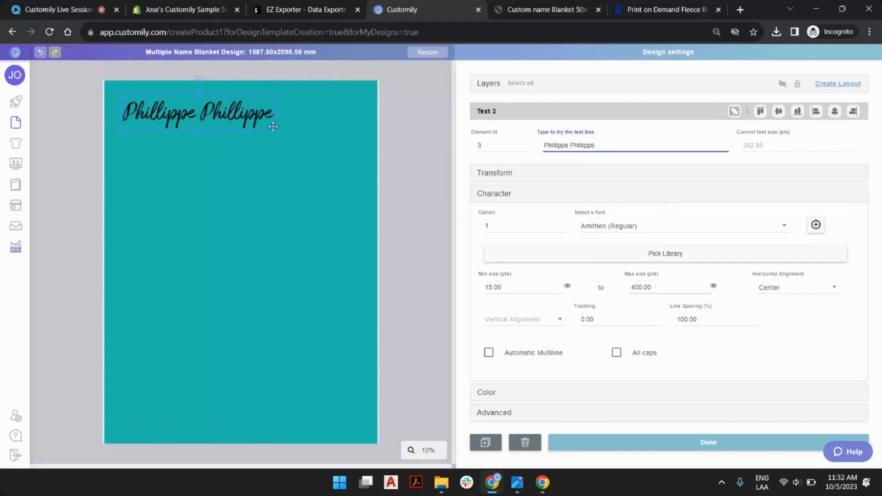
{"action": "key", "text": "ctrl+v"}
{"action": "key", "text": "ctrl+v"}
{"action": "key", "text": "ctrl+v"}
{"action": "key", "text": "ctrl+v"}
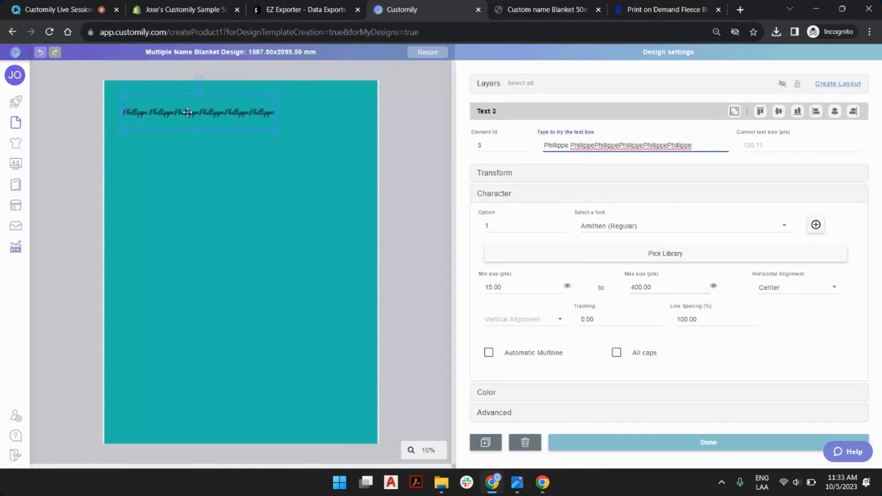
Set the text box's minimum font size to 300 pts.
{"action": "double_click", "coordinate": [493, 287]}
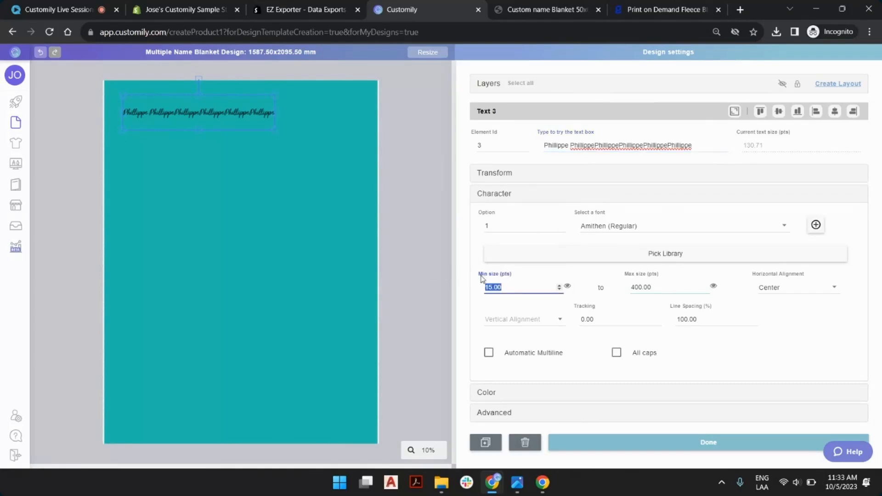
{"action": "left_click", "coordinate": [568, 290]}
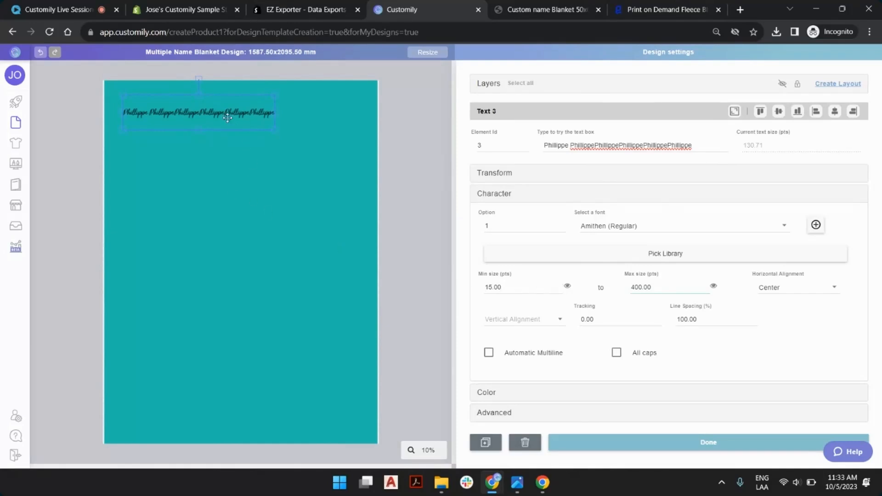
{"action": "double_click", "coordinate": [501, 287]}
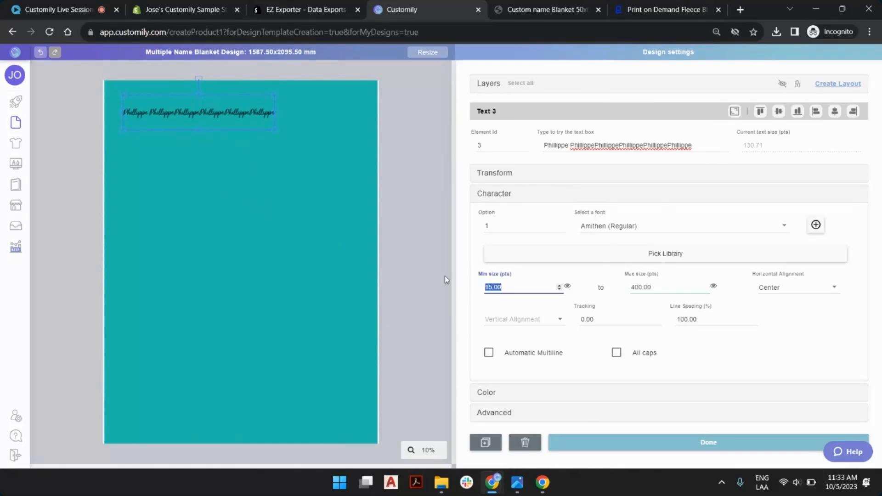
{"action": "type", "text": "300"}
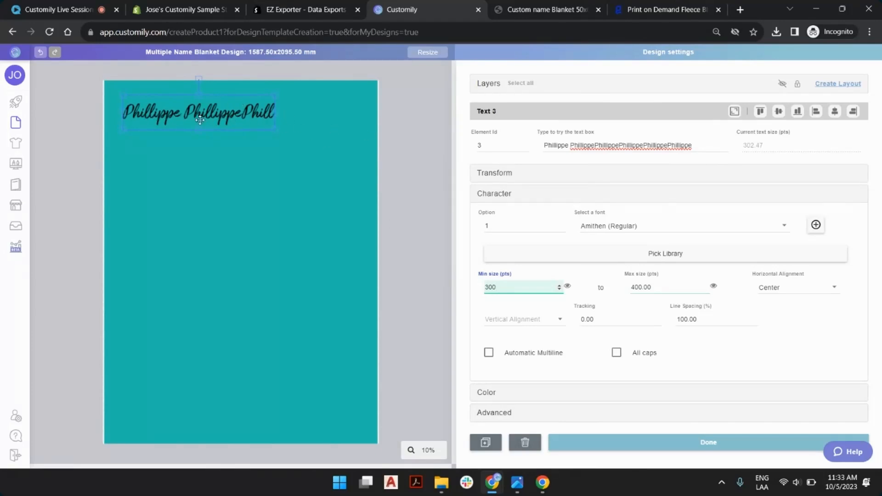
Remove the repeated names from the preview text, leaving a single sample name.
{"action": "triple_click", "coordinate": [646, 150]}
{"action": "left_click", "coordinate": [671, 146]}
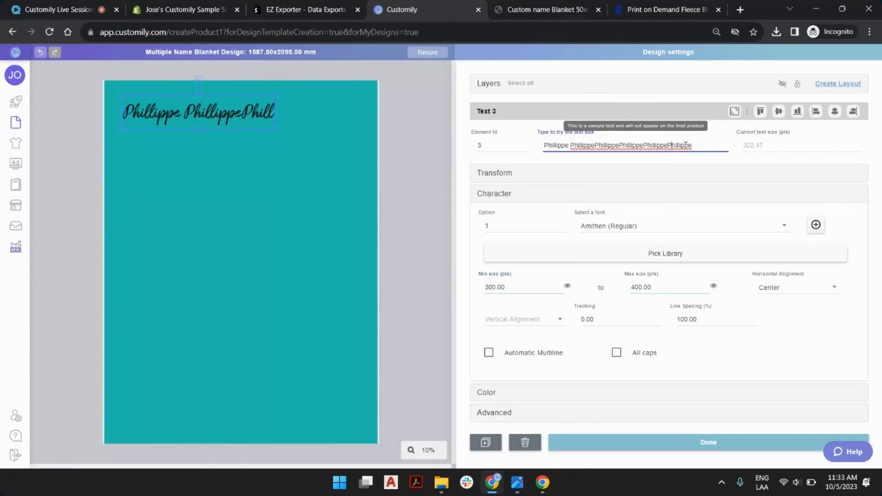
{"action": "left_click_drag", "start_coordinate": [693, 145], "coordinate": [601, 139]}
{"action": "key", "text": "BackSpace"}
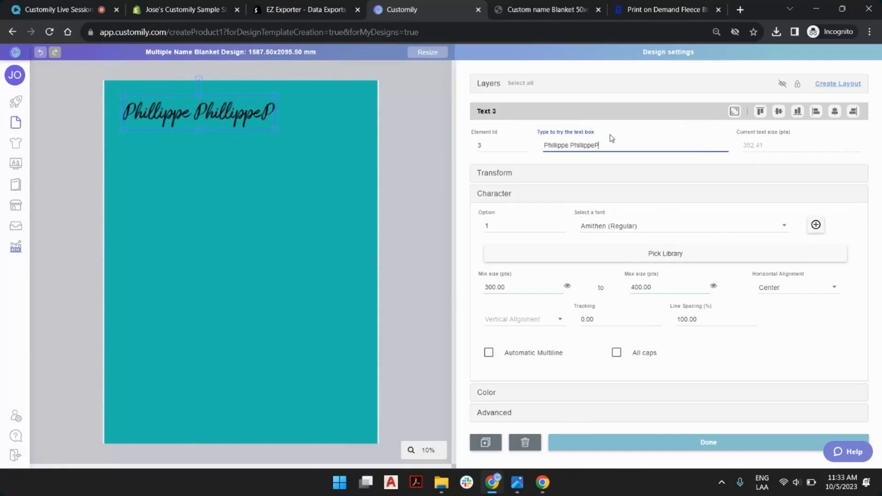
{"action": "key", "text": "BackSpace"}
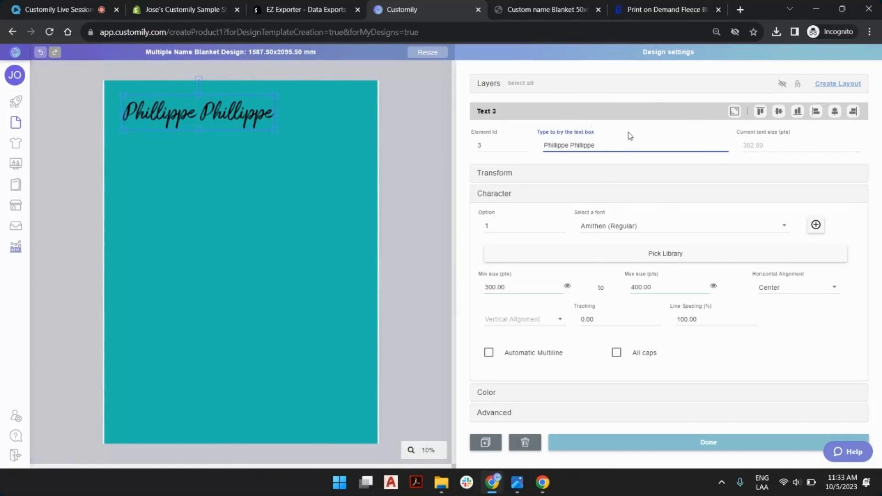
{"action": "left_click_drag", "start_coordinate": [578, 145], "coordinate": [651, 154]}
{"action": "key", "text": "BackSpace"}
{"action": "key", "text": "BackSpace"}
{"action": "key", "text": "BackSpace"}
{"action": "key", "text": "BackSpace"}
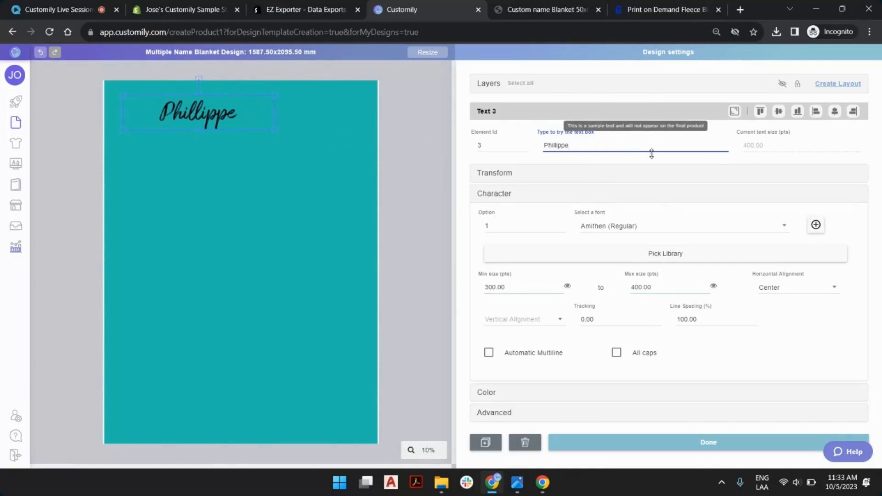
Toggle the All caps option for the name text.
{"action": "left_click", "coordinate": [617, 352]}
{"action": "left_click", "coordinate": [617, 352]}
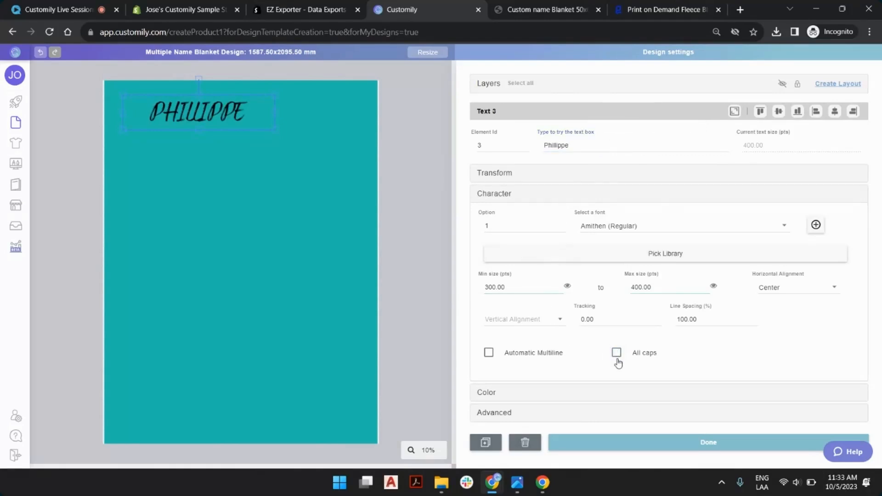
Try Justify as the name text's horizontal alignment and set it back to Center.
{"action": "left_click", "coordinate": [778, 288]}
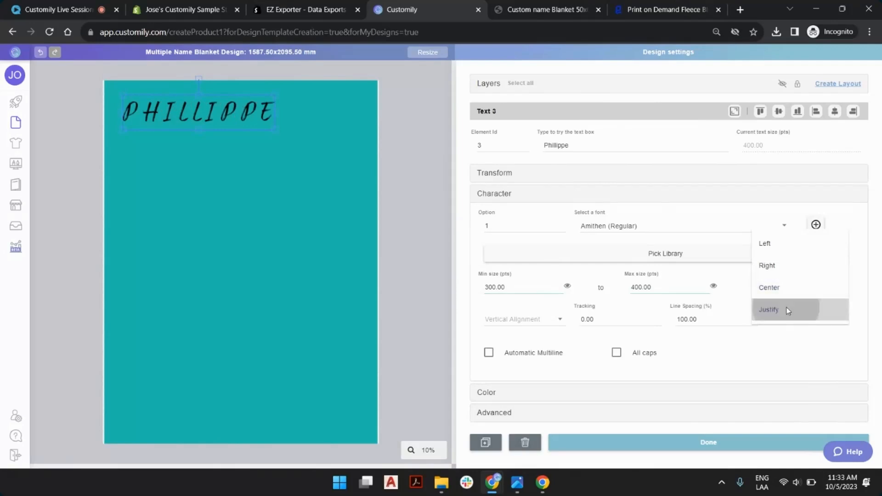
{"action": "left_click", "coordinate": [786, 308]}
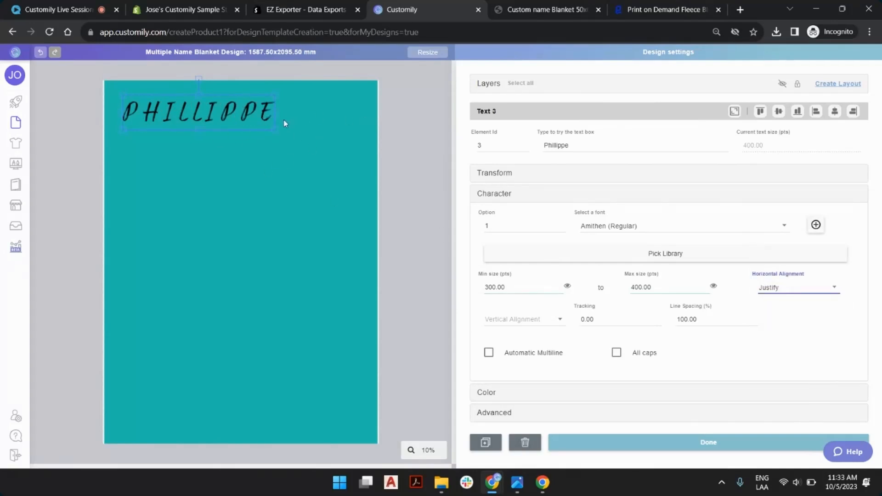
{"action": "left_click", "coordinate": [794, 291]}
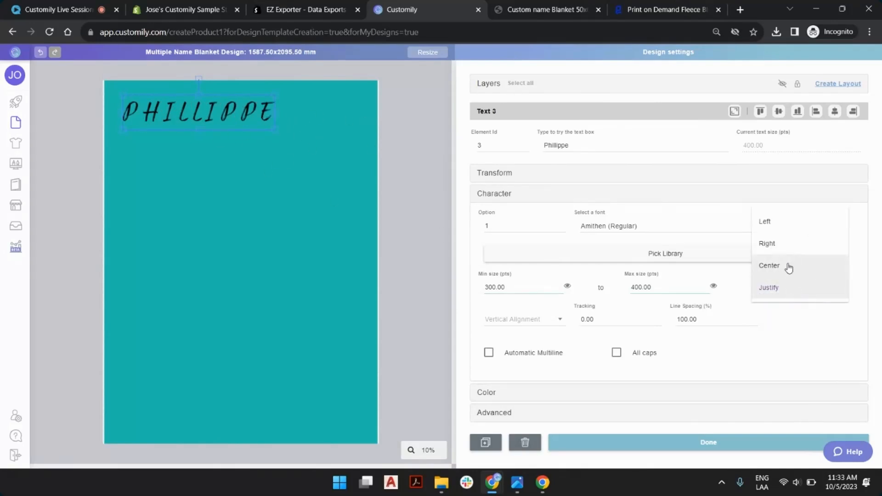
{"action": "left_click", "coordinate": [788, 267]}
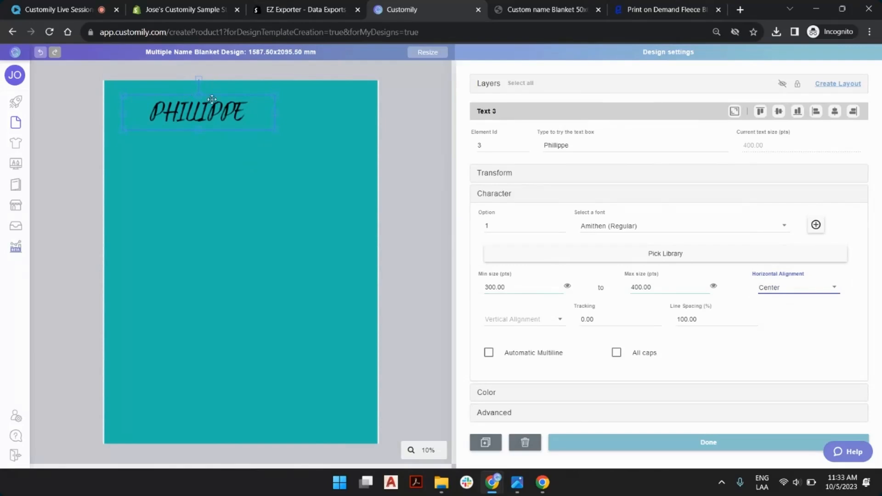
Set the name text's fill color to white (FFFFFF) and save it as color option 1.
{"action": "left_click", "coordinate": [631, 198]}
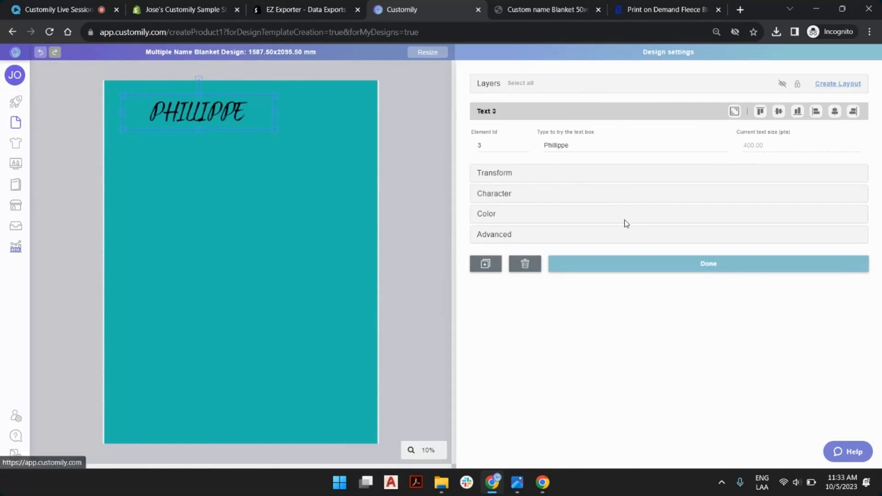
{"action": "left_click", "coordinate": [626, 217]}
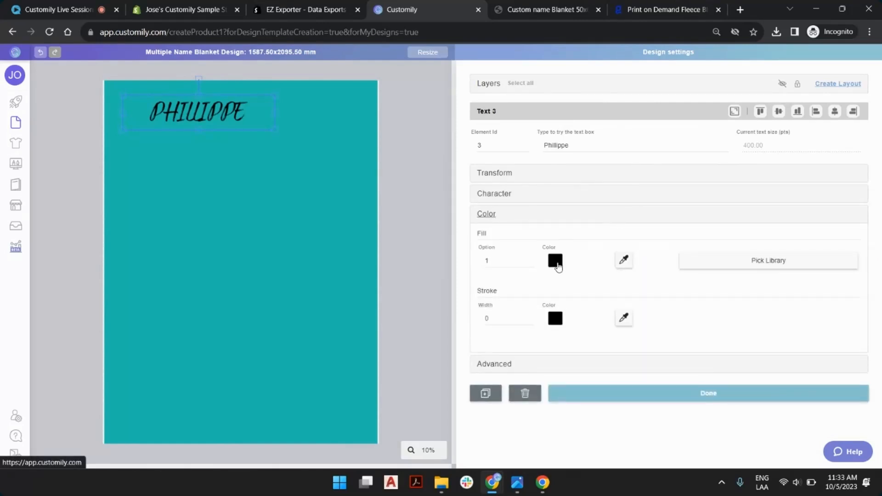
{"action": "left_click", "coordinate": [554, 260]}
{"action": "left_click", "coordinate": [553, 122]}
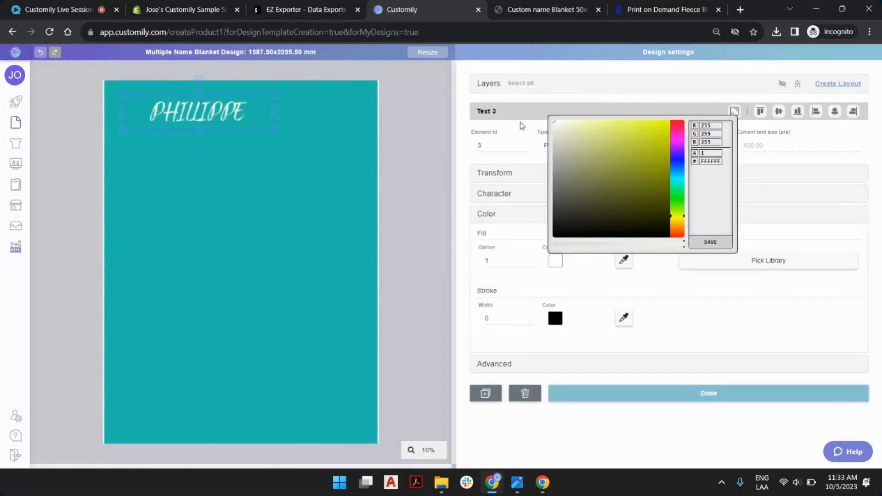
{"action": "left_click", "coordinate": [708, 241]}
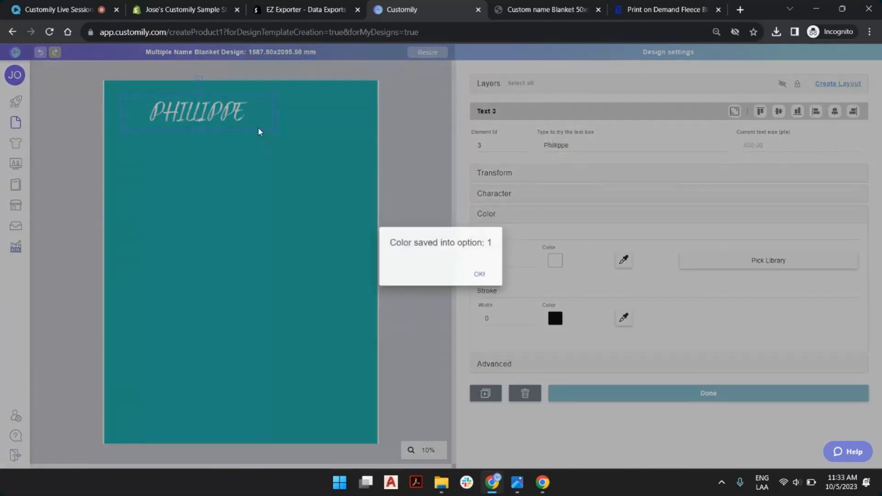
{"action": "left_click", "coordinate": [346, 201]}
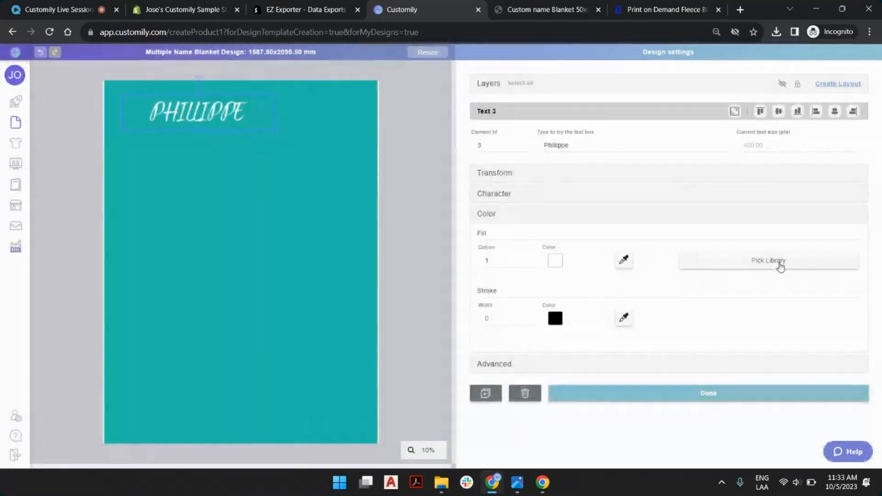
Assign the Print Colors (Imported) library to the name text's fill and check color options 2 and 1.
{"action": "left_click", "coordinate": [780, 261]}
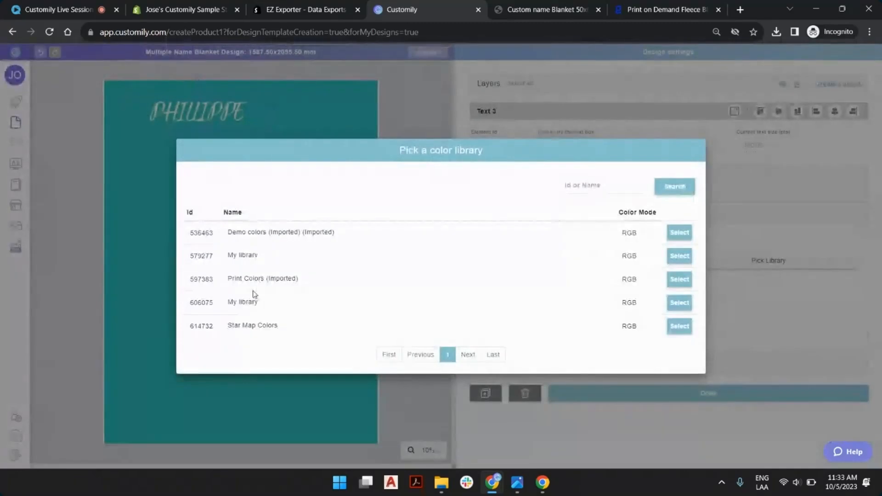
{"action": "left_click", "coordinate": [679, 281]}
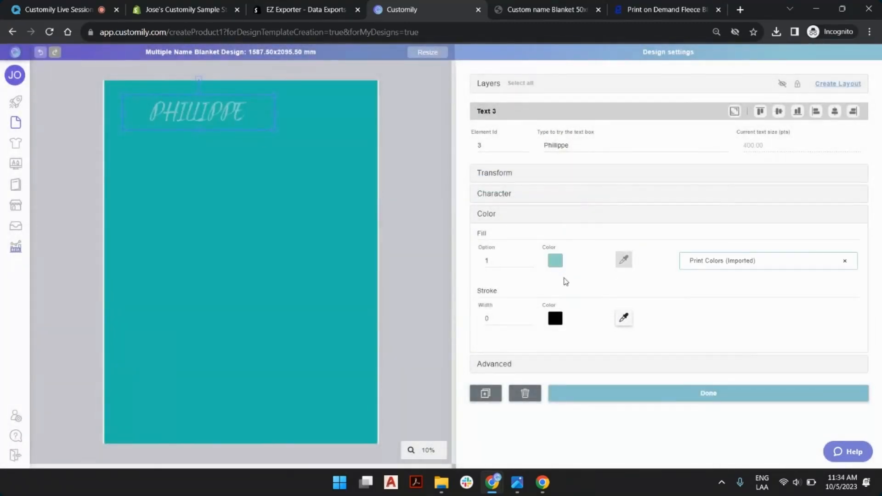
{"action": "left_click", "coordinate": [530, 260]}
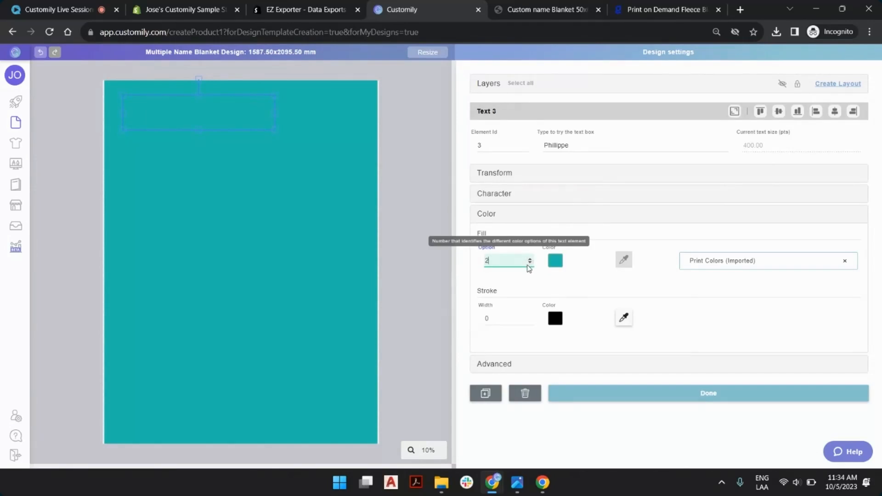
{"action": "left_click", "coordinate": [530, 263]}
{"action": "left_click", "coordinate": [577, 276]}
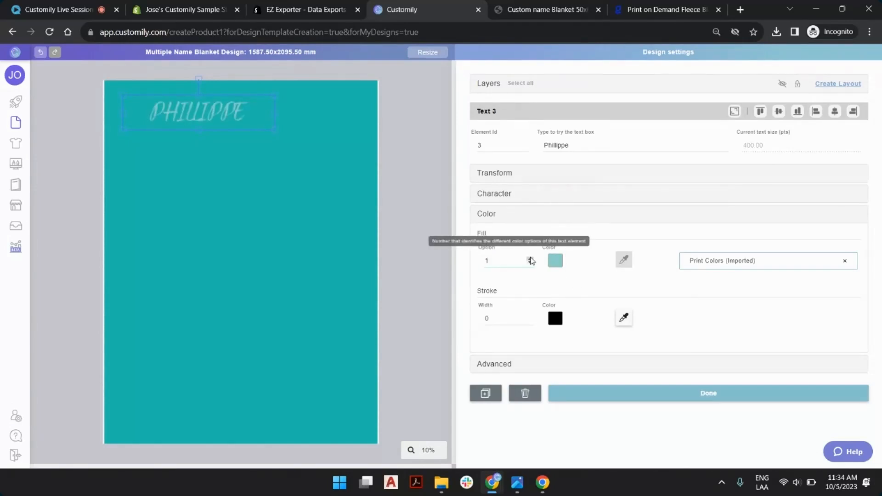
Preview fill color options 4 and 3 from the library on the name text.
{"action": "left_click", "coordinate": [530, 258]}
{"action": "left_click", "coordinate": [530, 260]}
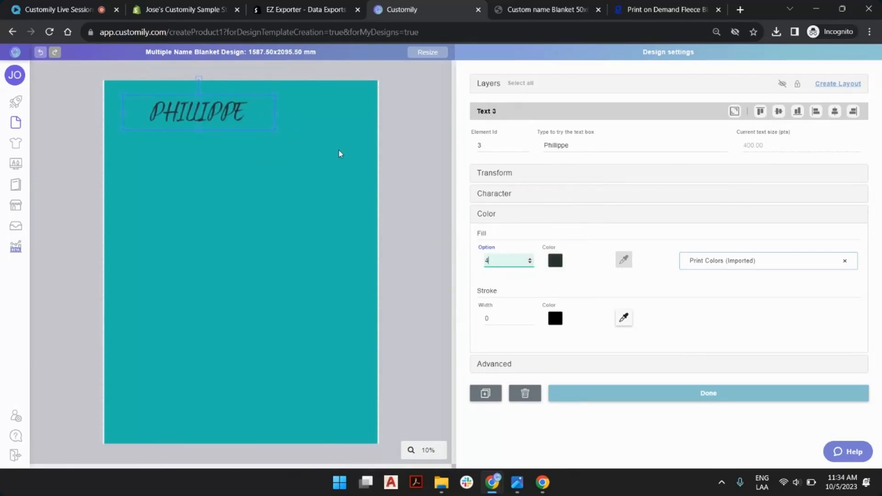
{"action": "left_click", "coordinate": [339, 129]}
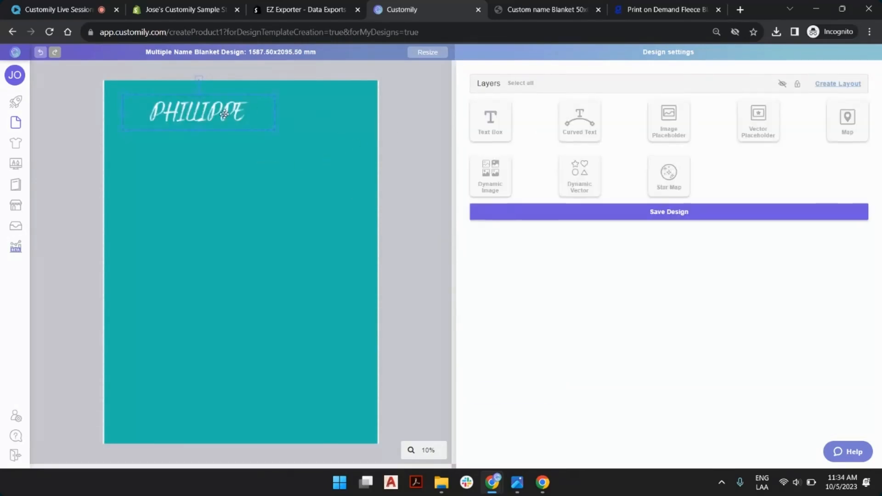
{"action": "left_click", "coordinate": [256, 113]}
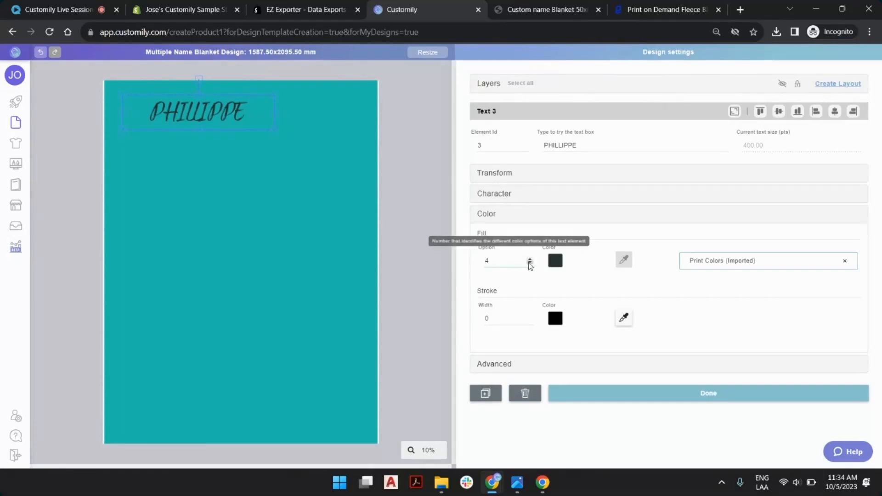
{"action": "left_click", "coordinate": [529, 263]}
{"action": "left_click", "coordinate": [405, 115]}
{"action": "left_click", "coordinate": [240, 114]}
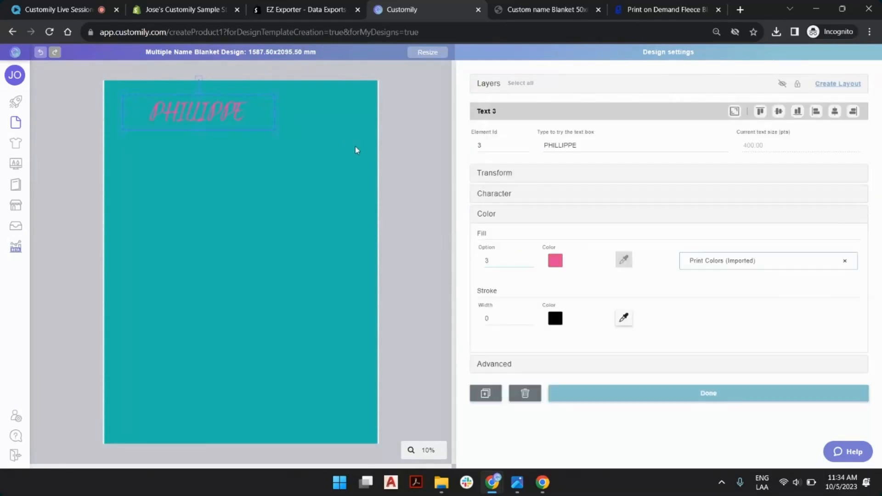
Set the name text's fill color to option 6 of the linked library.
{"action": "left_click", "coordinate": [490, 81]}
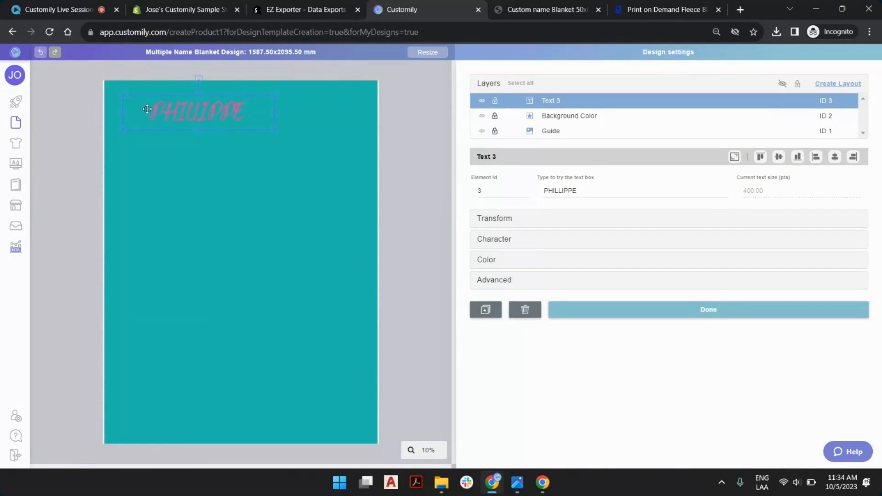
{"action": "left_click", "coordinate": [495, 238]}
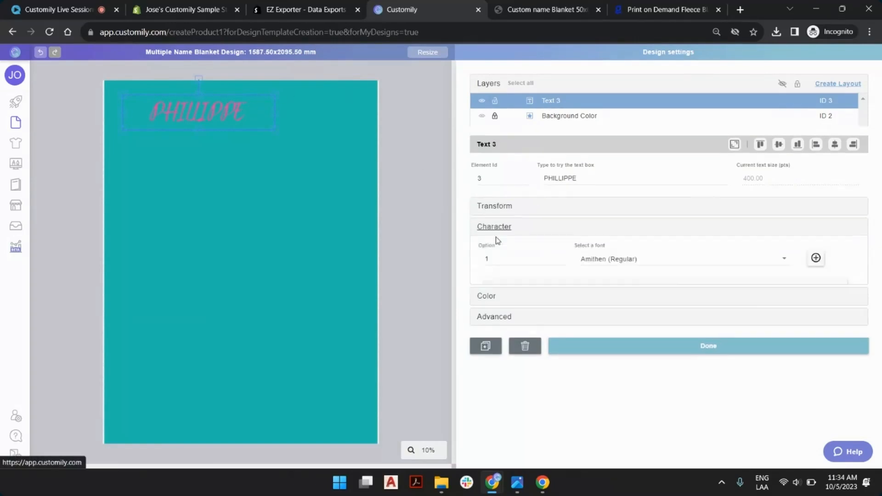
{"action": "left_click", "coordinate": [484, 392]}
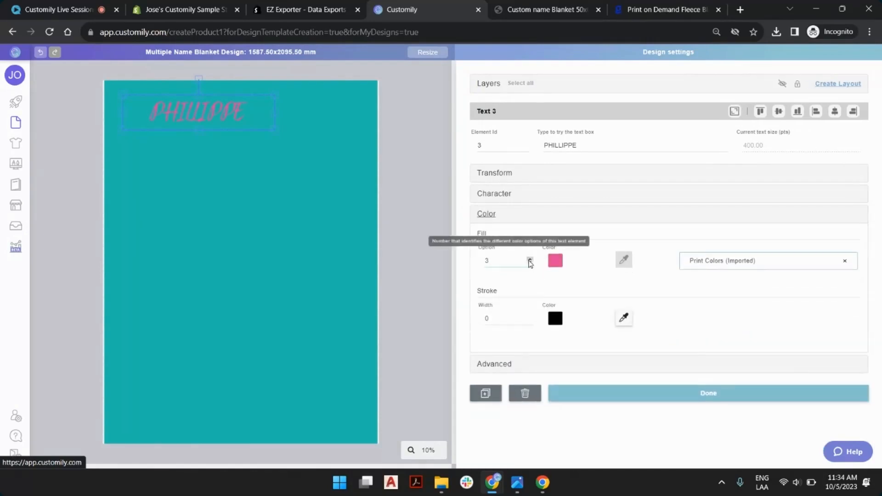
{"action": "left_click", "coordinate": [530, 260]}
{"action": "left_click", "coordinate": [529, 259]}
{"action": "left_click", "coordinate": [529, 260]}
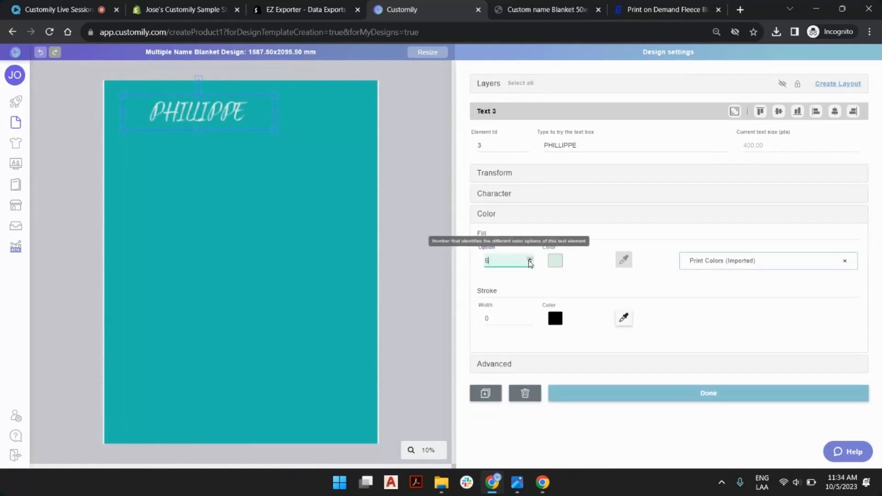
{"action": "left_click", "coordinate": [354, 118]}
{"action": "left_click", "coordinate": [248, 108]}
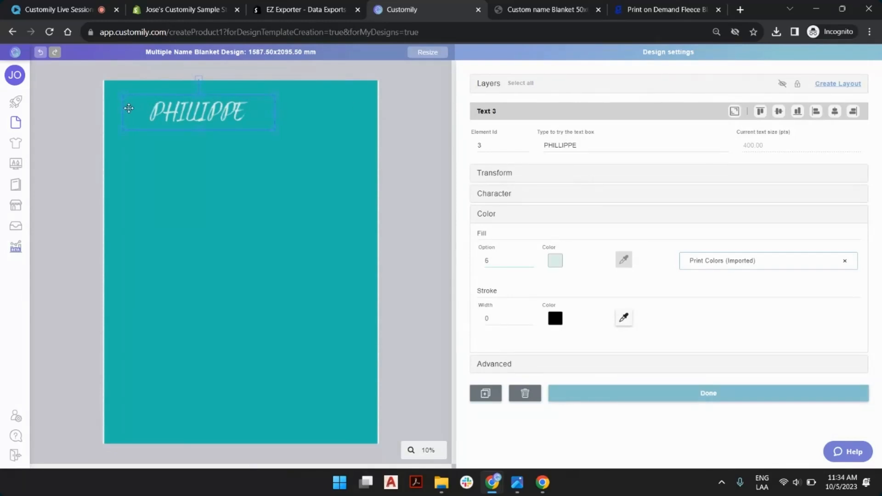
Rename the name text's layer as "Type your name".
{"action": "left_click", "coordinate": [489, 85]}
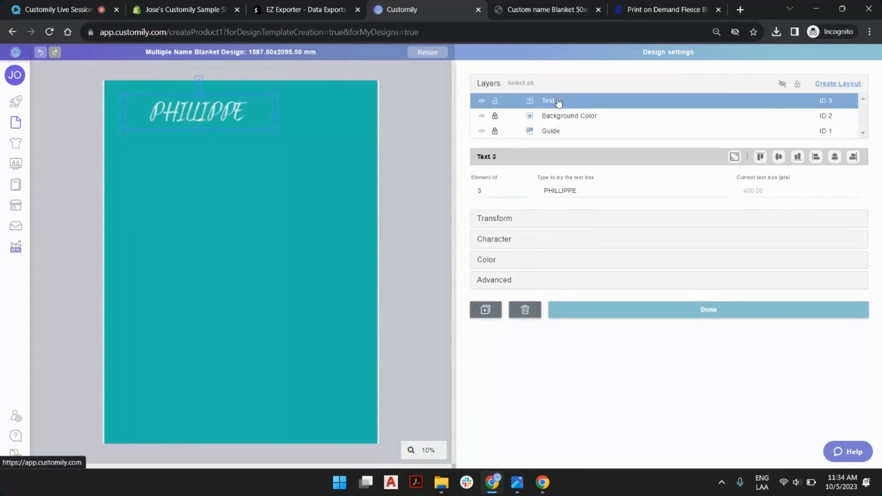
{"action": "double_click", "coordinate": [555, 101]}
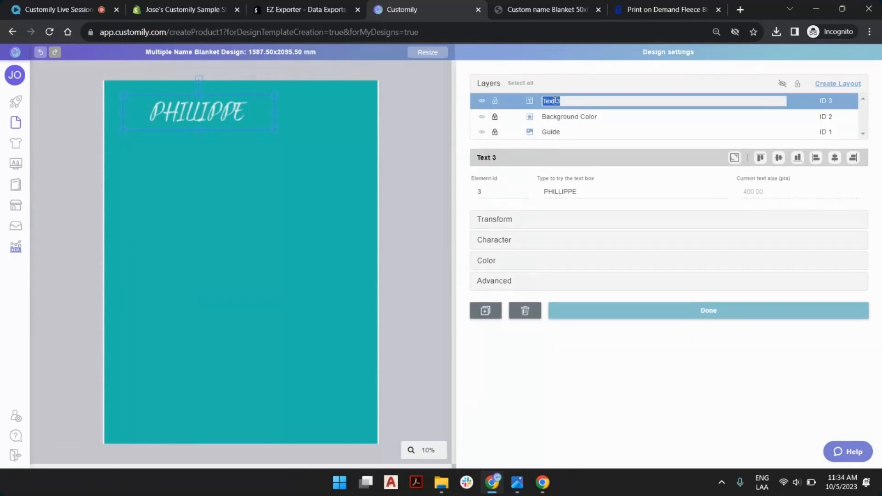
{"action": "type", "text": "Type your name"}
{"action": "key", "text": "Return"}
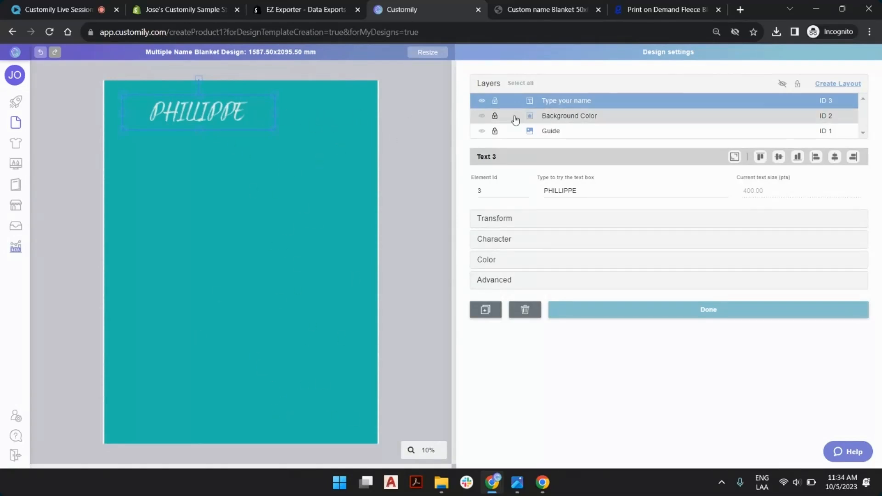
Duplicate the name text box and place the copy below and to the right of the original.
{"action": "left_click", "coordinate": [486, 312]}
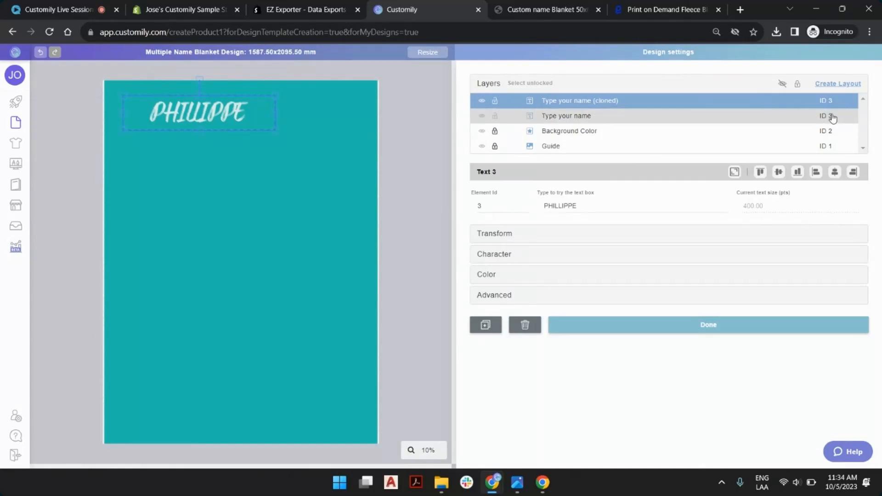
{"action": "left_click", "coordinate": [583, 118]}
{"action": "mouse_move", "coordinate": [214, 115]}
{"action": "left_mouse_down"}
{"action": "mouse_move", "coordinate": [269, 217]}
{"action": "mouse_move", "coordinate": [297, 156]}
{"action": "left_mouse_up"}
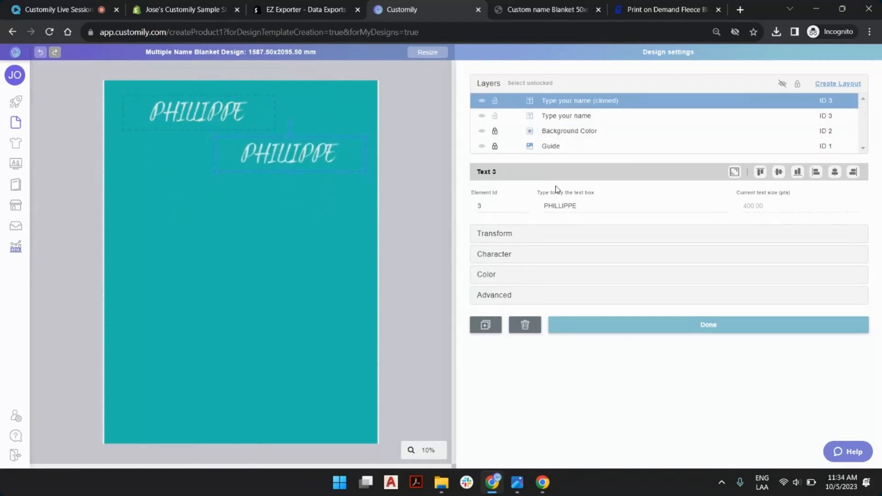
Replace the original name box's preview text with a shorter sample name and select both boxes in turn to compare them.
{"action": "left_click", "coordinate": [590, 118]}
{"action": "double_click", "coordinate": [573, 208]}
{"action": "type", "text": "Josema"}
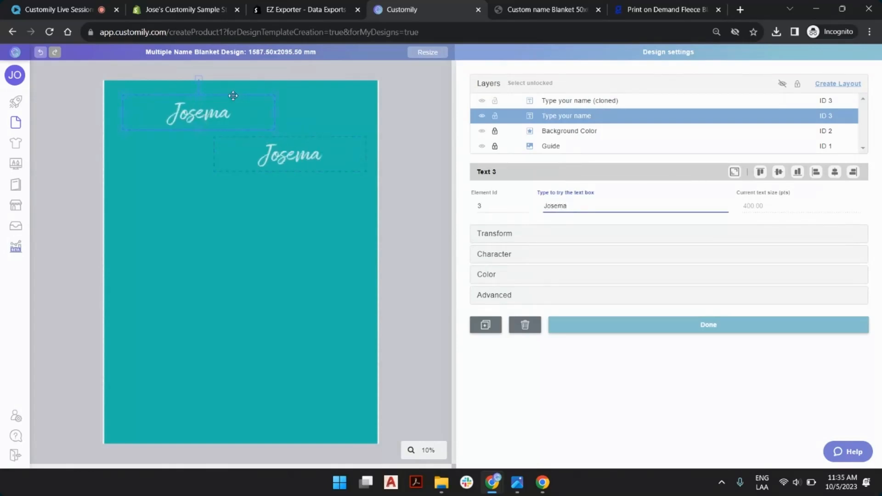
{"action": "left_click", "coordinate": [266, 148]}
{"action": "left_click", "coordinate": [248, 108]}
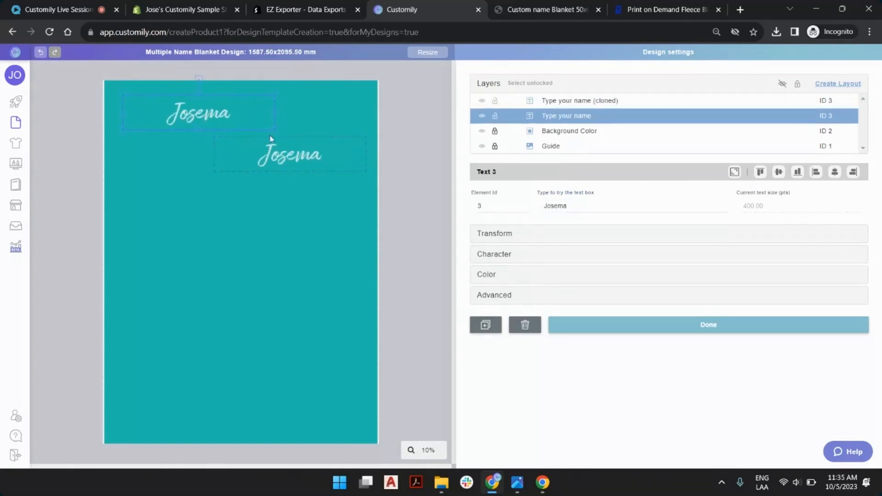
{"action": "left_click", "coordinate": [272, 154]}
{"action": "left_click", "coordinate": [261, 119]}
{"action": "left_click", "coordinate": [268, 150]}
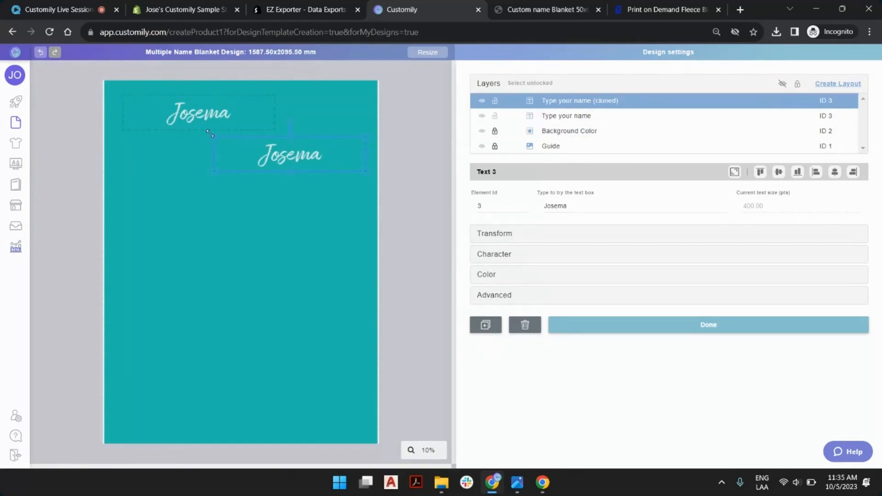
{"action": "left_click", "coordinate": [216, 102]}
{"action": "left_click", "coordinate": [485, 325]}
{"action": "mouse_move", "coordinate": [232, 143]}
{"action": "left_mouse_down"}
{"action": "mouse_move", "coordinate": [217, 202]}
{"action": "mouse_move", "coordinate": [233, 200]}
{"action": "left_mouse_up"}
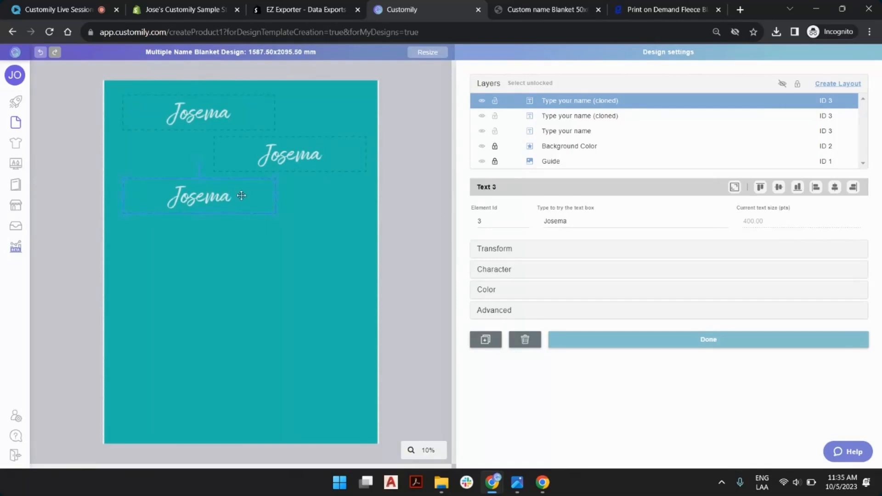
{"action": "key", "text": "Delete"}
Duplicate both name text boxes together and place the copied pair directly below the first two.
{"action": "left_click", "coordinate": [236, 112]}
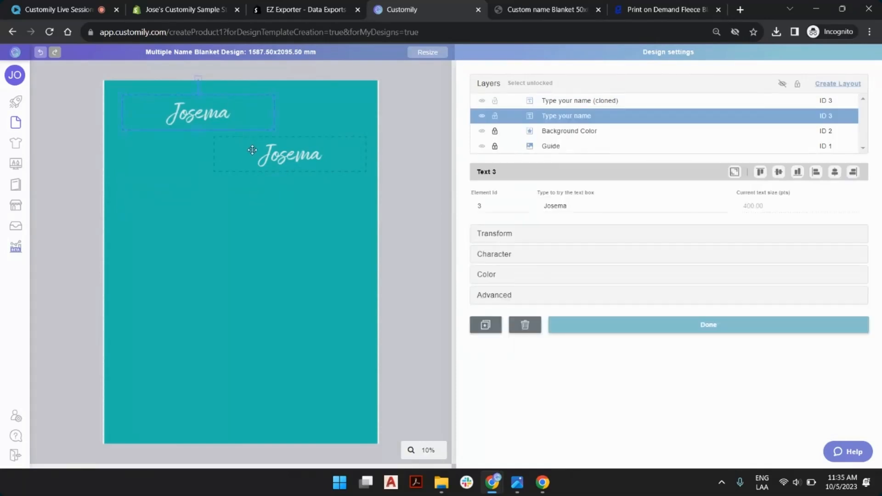
{"action": "left_click", "coordinate": [602, 100]}
{"action": "left_click", "coordinate": [582, 115], "text": "shift"}
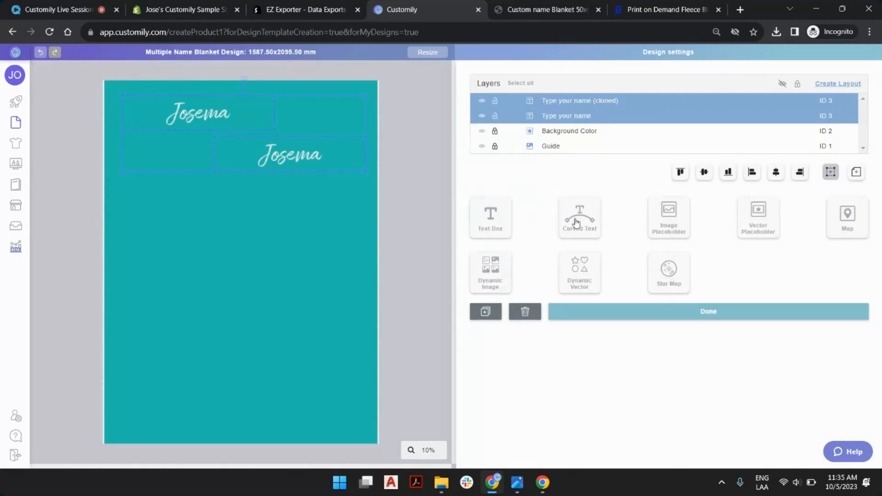
{"action": "left_click", "coordinate": [485, 312]}
{"action": "left_click_drag", "start_coordinate": [305, 150], "coordinate": [305, 236]}
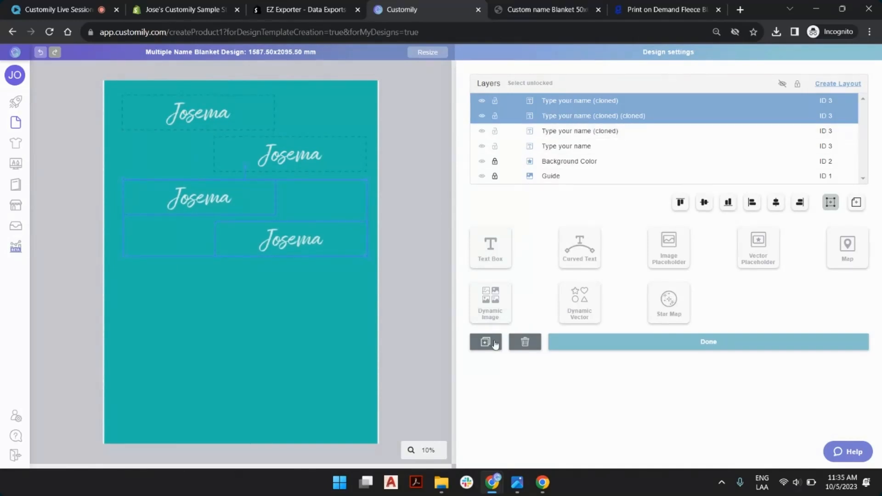
Duplicate all four name text boxes together and place the copies below them to fill the lower half of the blanket.
{"action": "left_click", "coordinate": [565, 131], "text": "shift"}
{"action": "left_click", "coordinate": [565, 146], "text": "shift"}
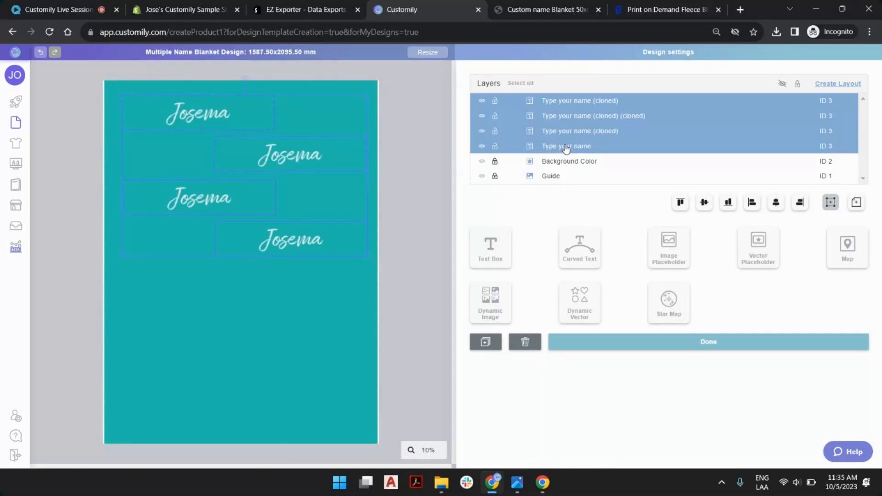
{"action": "left_click", "coordinate": [486, 342]}
{"action": "left_click_drag", "start_coordinate": [262, 121], "coordinate": [266, 289]}
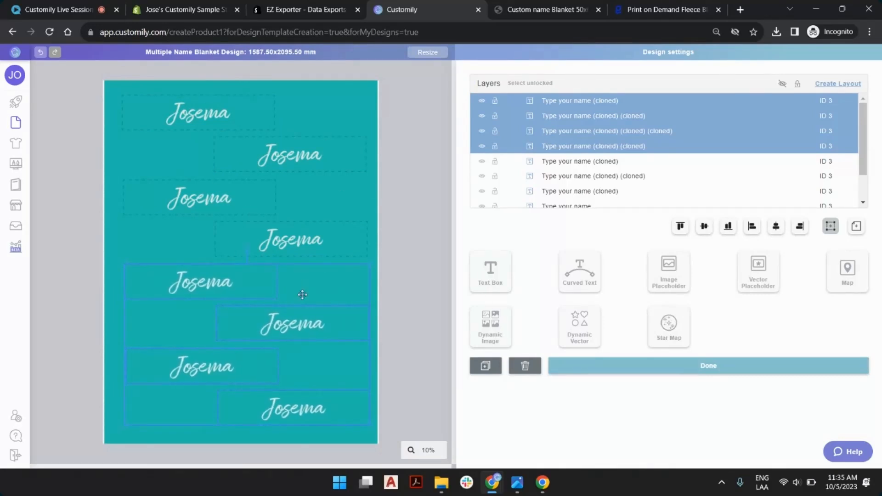
{"action": "left_click", "coordinate": [415, 187]}
Try fill color option 7 on the topmost name text and set it back to option 6.
{"action": "left_click", "coordinate": [255, 118]}
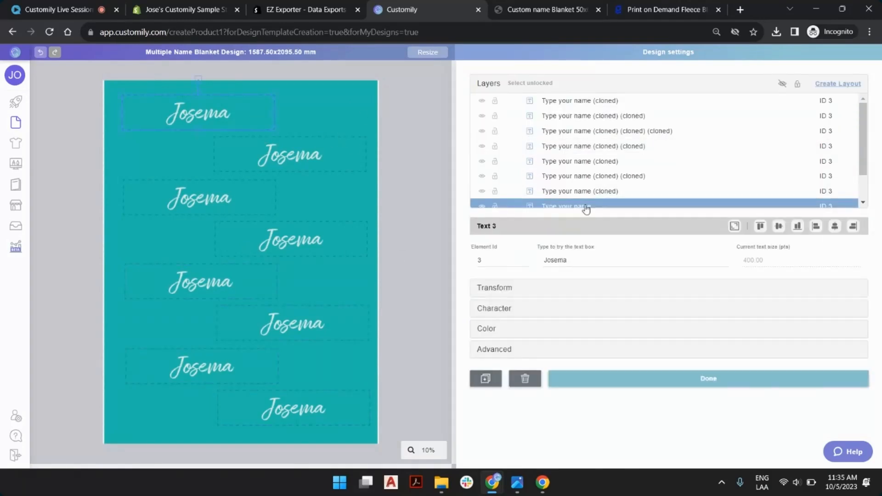
{"action": "left_click", "coordinate": [498, 308]}
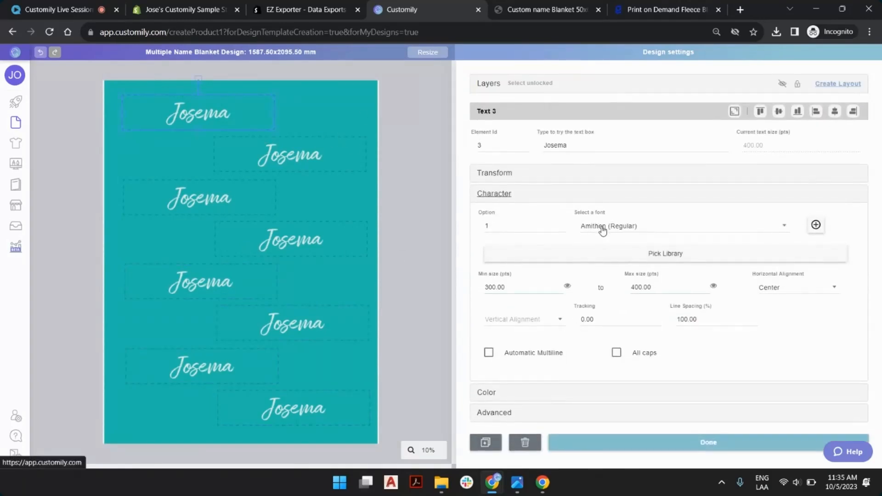
{"action": "left_click", "coordinate": [509, 395]}
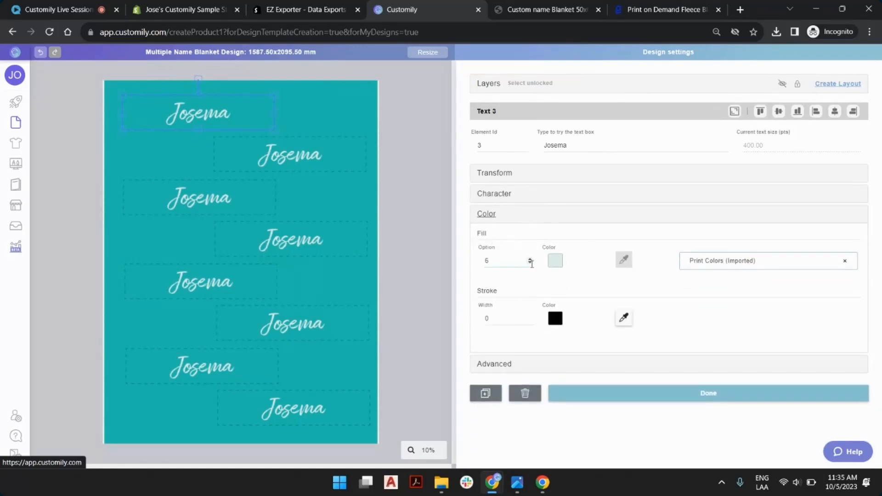
{"action": "left_click", "coordinate": [530, 259]}
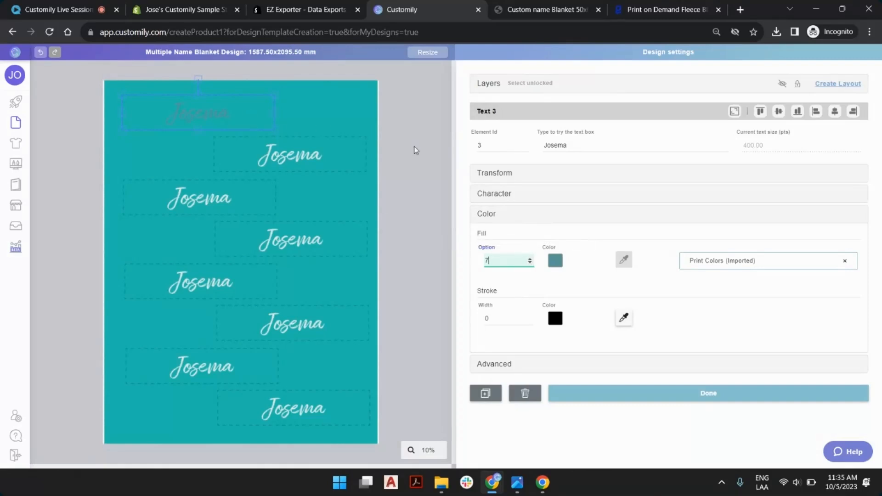
{"action": "left_click", "coordinate": [530, 262]}
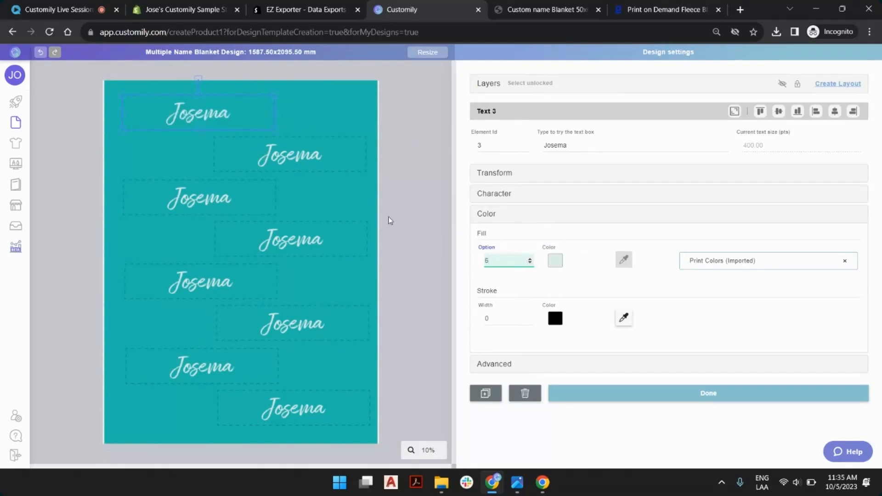
{"action": "left_click", "coordinate": [418, 167]}
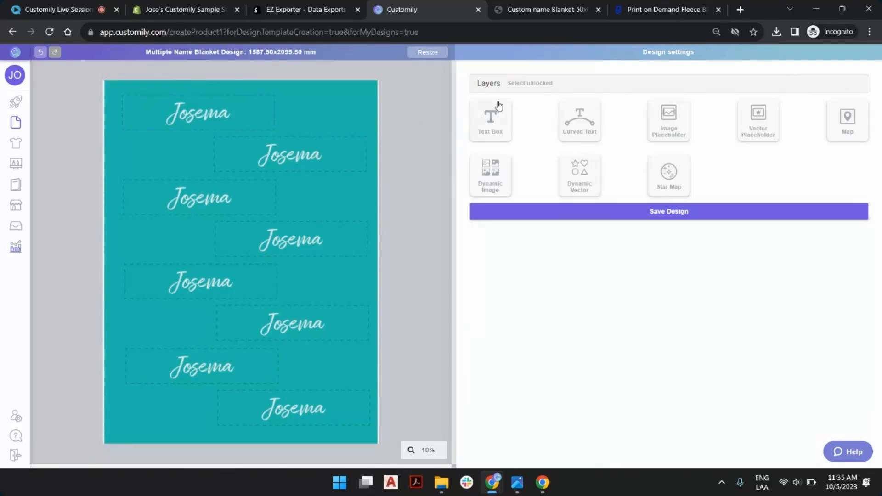
Expand the layer list and look through it down to the Background Color and Guide layers.
{"action": "left_click", "coordinate": [490, 88]}
{"action": "scroll", "coordinate": [616, 193], "scroll_direction": "down", "scroll_amount": 1}
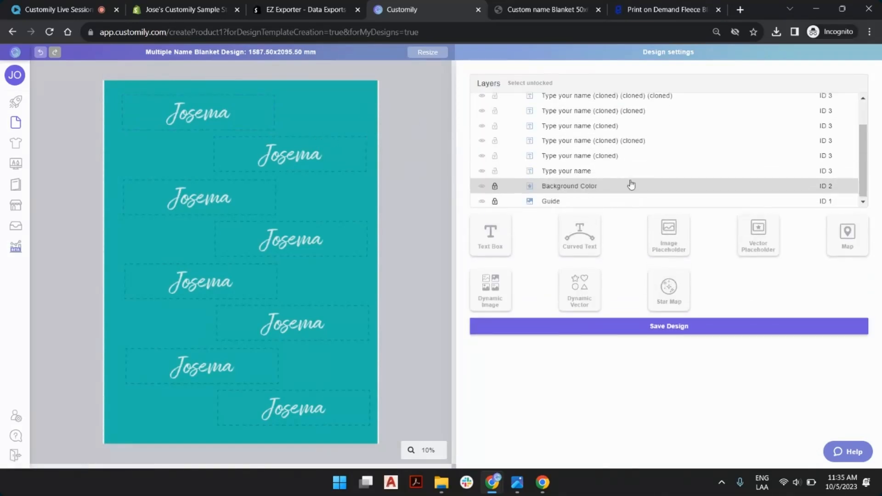
{"action": "left_click", "coordinate": [562, 171]}
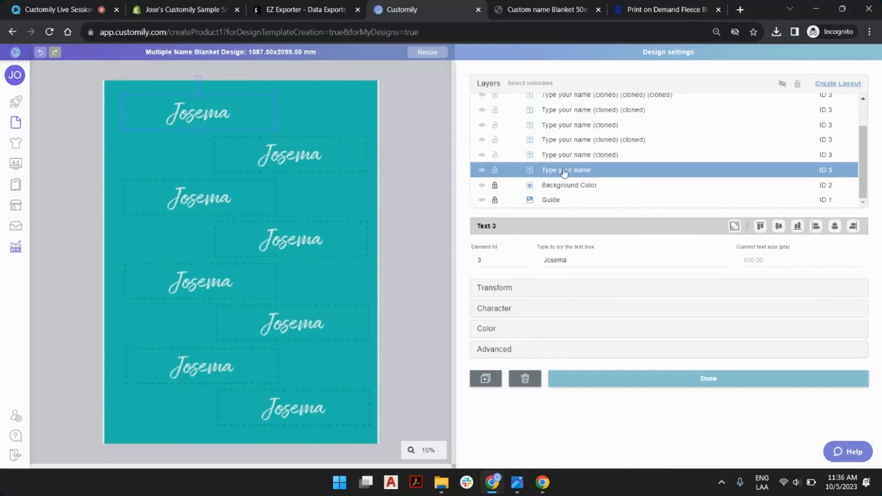
{"action": "scroll", "coordinate": [587, 138], "scroll_direction": "up", "scroll_amount": 1}
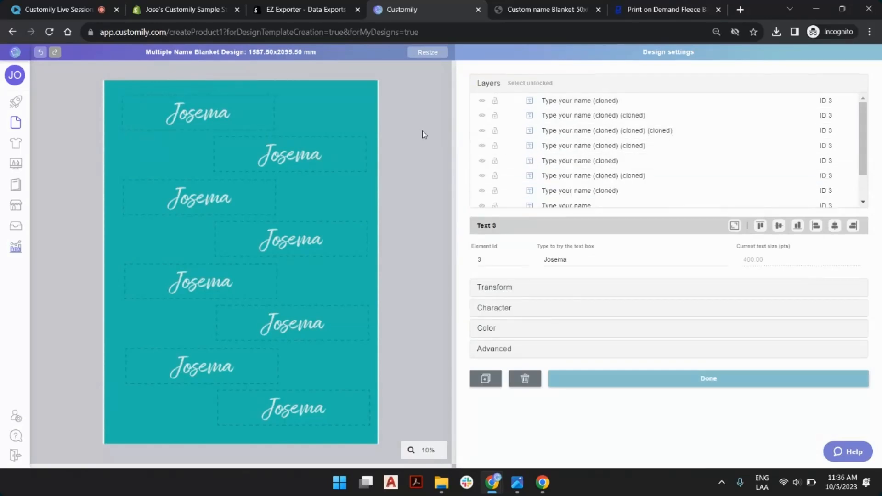
{"action": "left_click", "coordinate": [423, 134]}
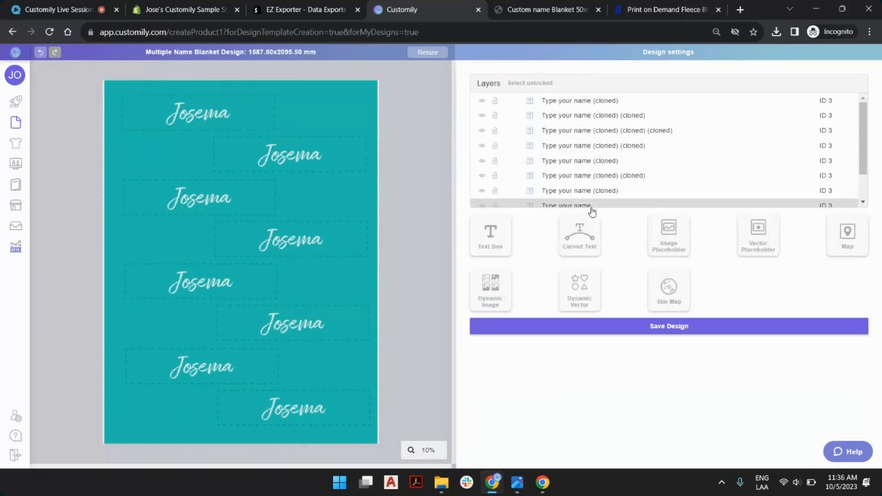
Unlock the Guide layer and move it to the top of the layer stack.
{"action": "scroll", "coordinate": [587, 151], "scroll_direction": "down", "scroll_amount": 1}
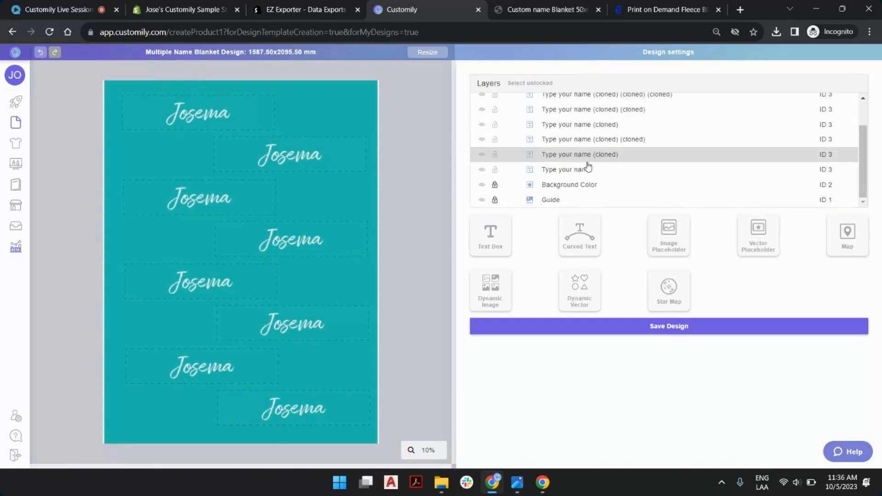
{"action": "left_click", "coordinate": [565, 201]}
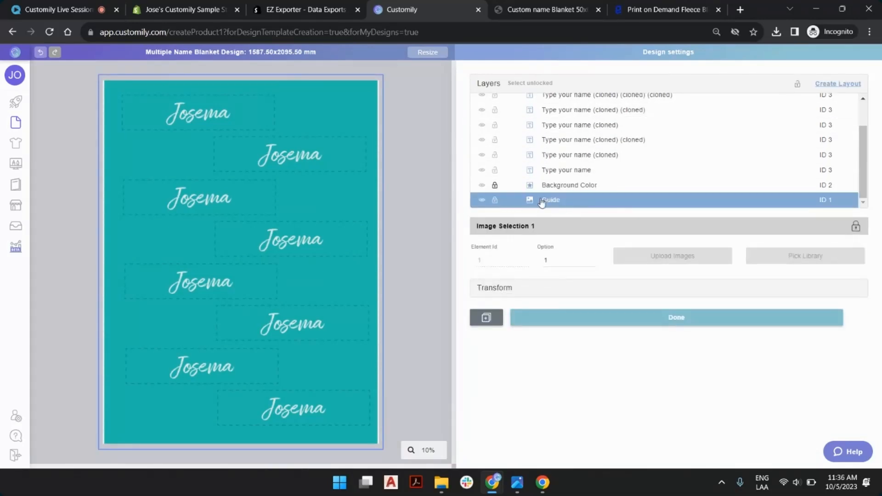
{"action": "left_click", "coordinate": [510, 201]}
{"action": "left_click_drag", "start_coordinate": [559, 192], "coordinate": [564, 102]}
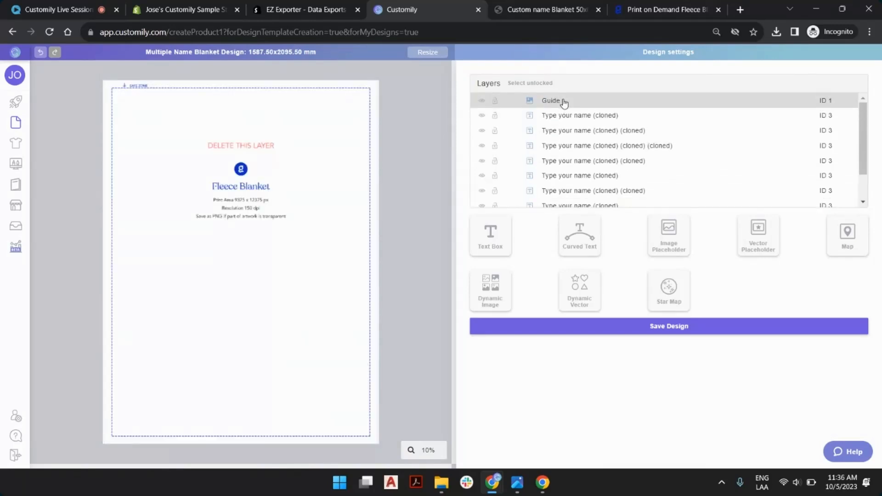
Check the fill color option of the original Type your name text layer.
{"action": "left_click", "coordinate": [581, 116]}
{"action": "scroll", "coordinate": [584, 152], "scroll_direction": "down", "scroll_amount": 2}
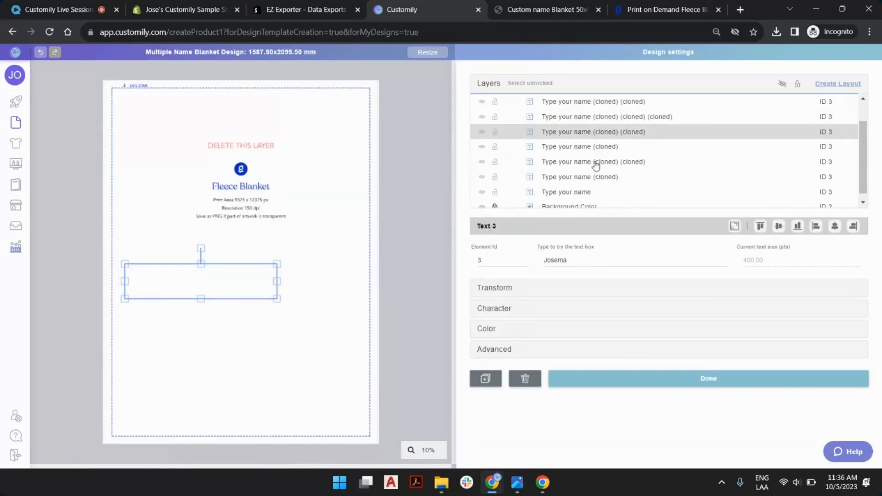
{"action": "left_click", "coordinate": [585, 185]}
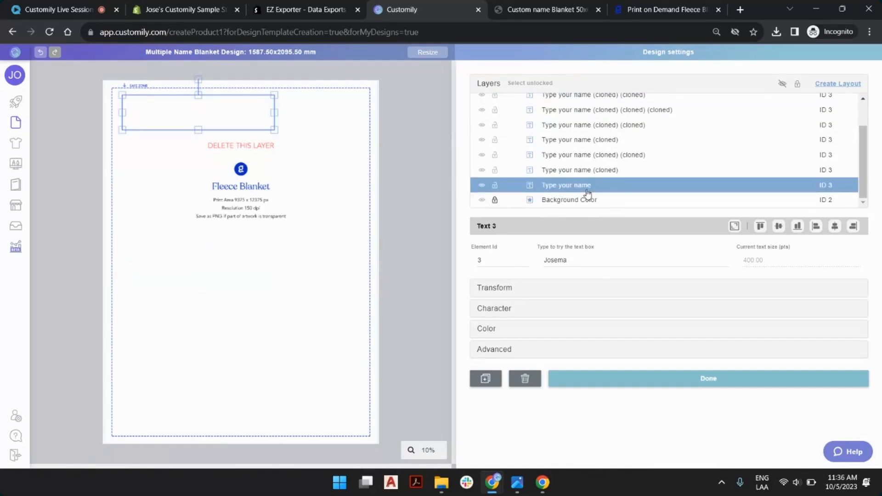
{"action": "left_click", "coordinate": [486, 328]}
{"action": "left_click", "coordinate": [531, 260]}
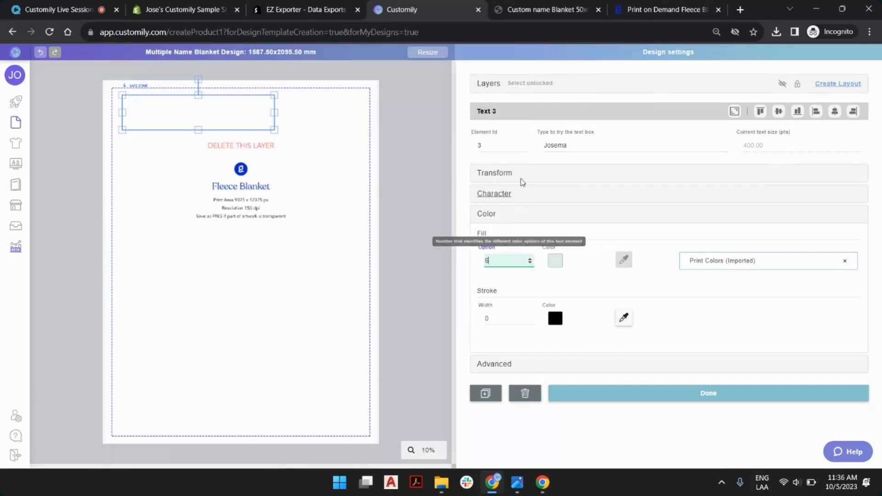
{"action": "left_click", "coordinate": [489, 85]}
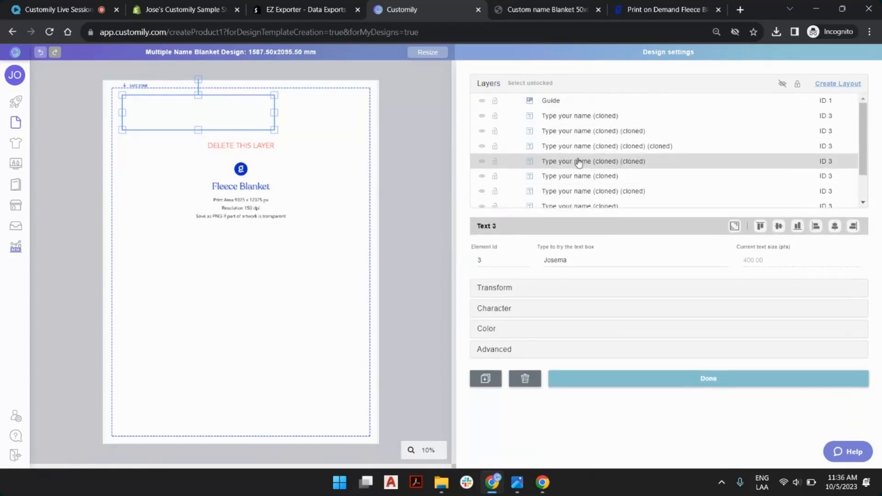
Move the Guide layer below all the name text layers, directly above Background Color.
{"action": "scroll", "coordinate": [560, 157], "scroll_direction": "down", "scroll_amount": 3}
{"action": "scroll", "coordinate": [560, 137], "scroll_direction": "up", "scroll_amount": 3}
{"action": "left_click", "coordinate": [565, 102]}
{"action": "left_click_drag", "start_coordinate": [565, 105], "coordinate": [567, 185]}
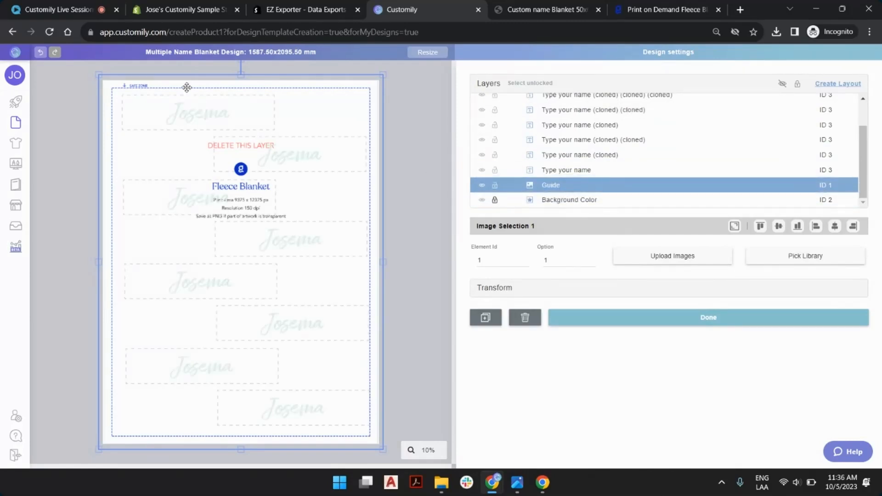
Select all the name text layers and shift them slightly left so they sit inside the guide's safe zone.
{"action": "left_click", "coordinate": [570, 172]}
{"action": "scroll", "coordinate": [571, 138], "scroll_direction": "up", "scroll_amount": 2}
{"action": "left_click", "coordinate": [569, 101], "text": "shift"}
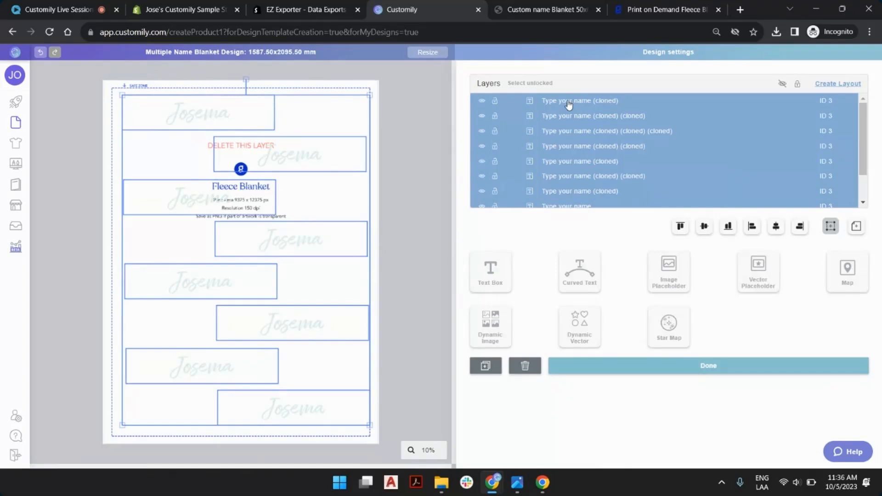
{"action": "key", "text": "Left"}
{"action": "key", "text": "Left"}
{"action": "key", "text": "Left"}
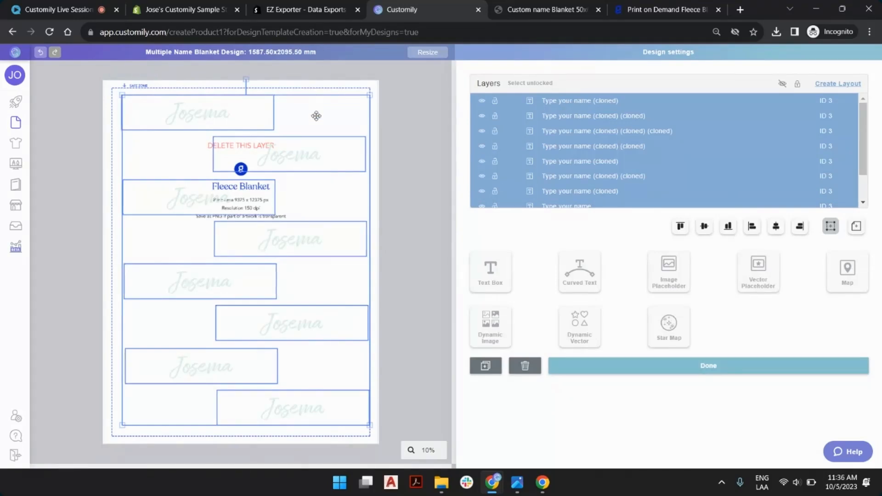
{"action": "left_click_drag", "start_coordinate": [331, 150], "coordinate": [326, 149]}
{"action": "left_click", "coordinate": [443, 105]}
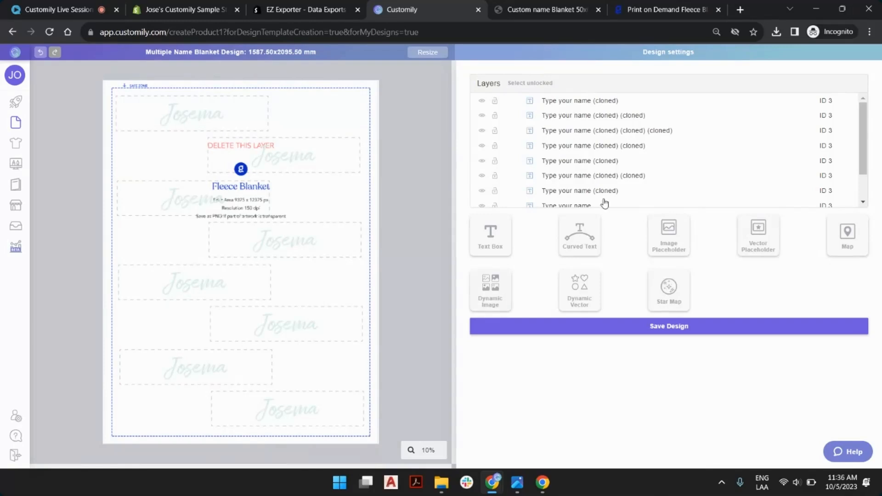
Delete the Guide layer from the design.
{"action": "scroll", "coordinate": [604, 204], "scroll_direction": "down", "scroll_amount": 2}
{"action": "left_click", "coordinate": [566, 187]}
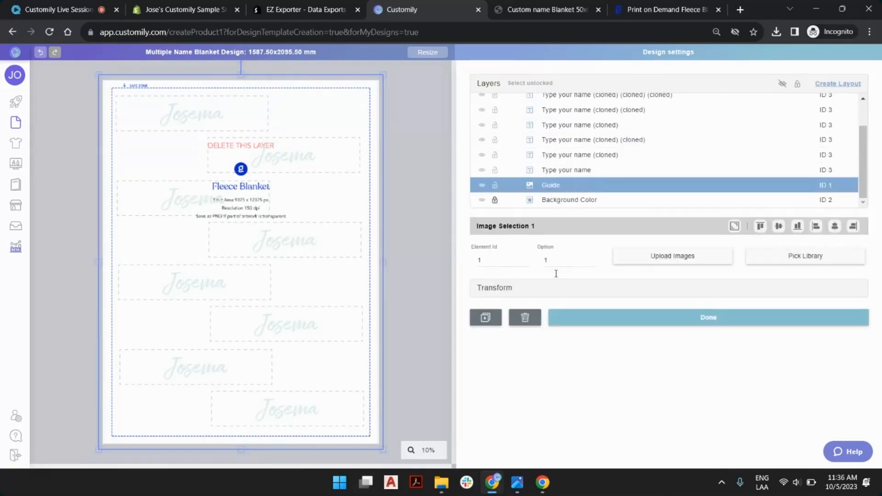
{"action": "left_click", "coordinate": [532, 319]}
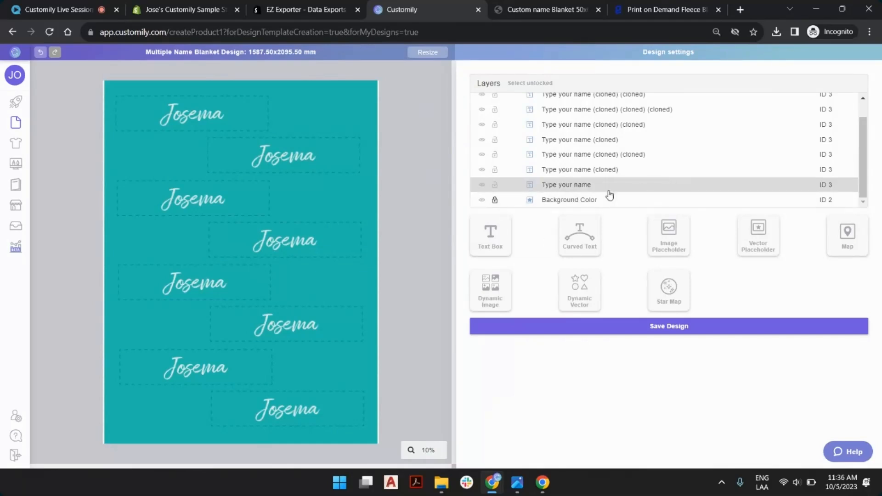
Examine the Background Color layer's vector mode and color option, plus the remaining layer list.
{"action": "left_click", "coordinate": [588, 201]}
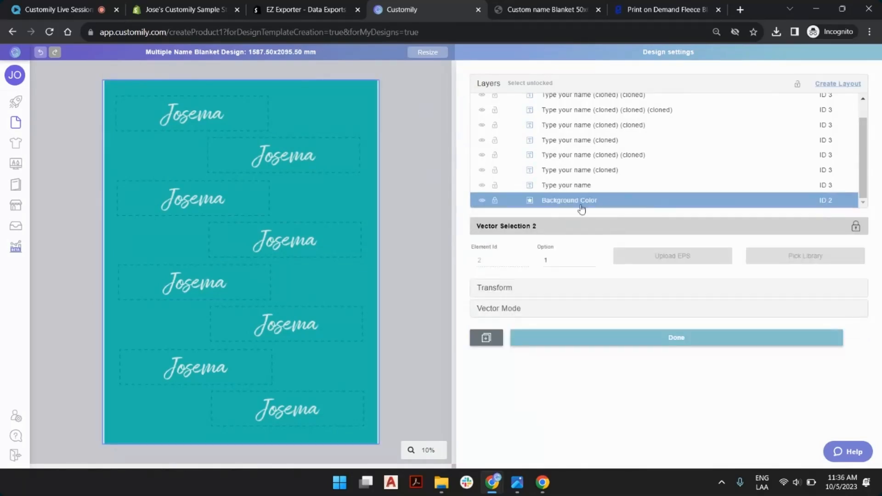
{"action": "left_click", "coordinate": [501, 307]}
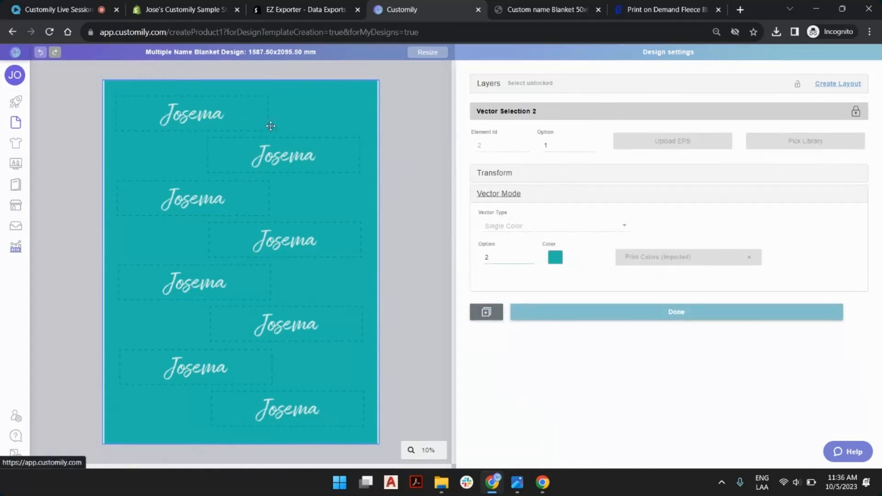
{"action": "left_click", "coordinate": [488, 84]}
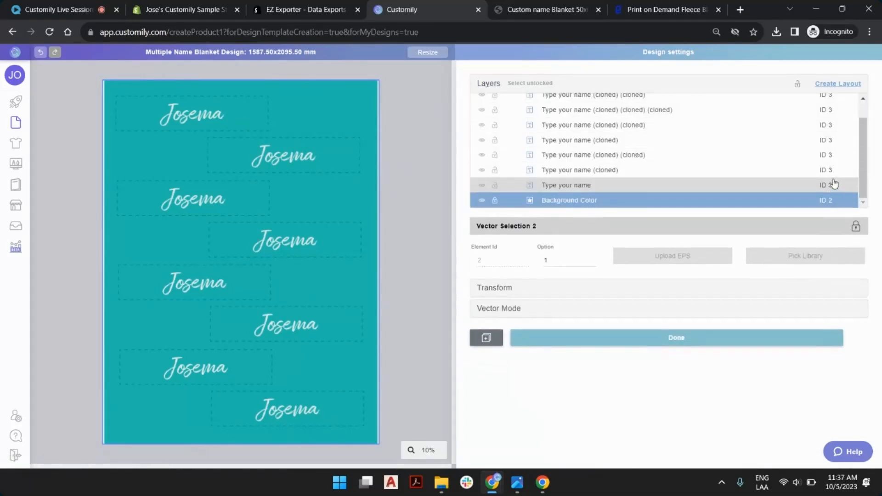
{"action": "scroll", "coordinate": [830, 129], "scroll_direction": "up", "scroll_amount": 2}
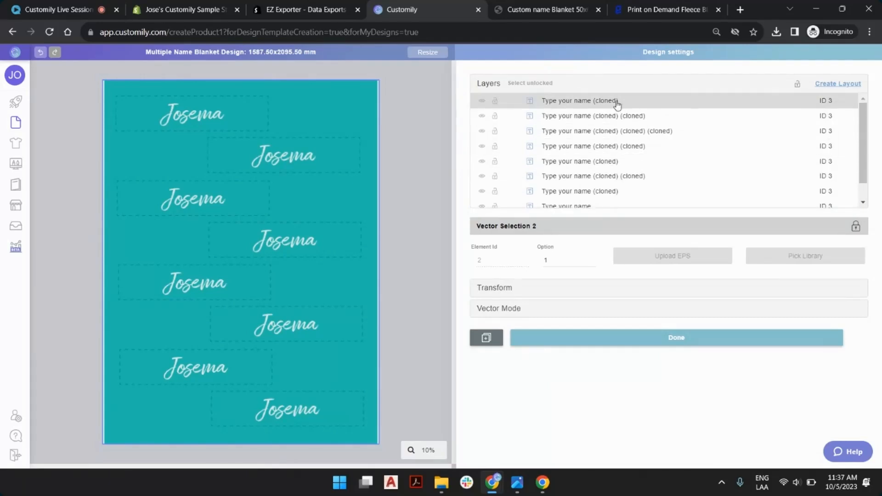
{"action": "left_click", "coordinate": [610, 341]}
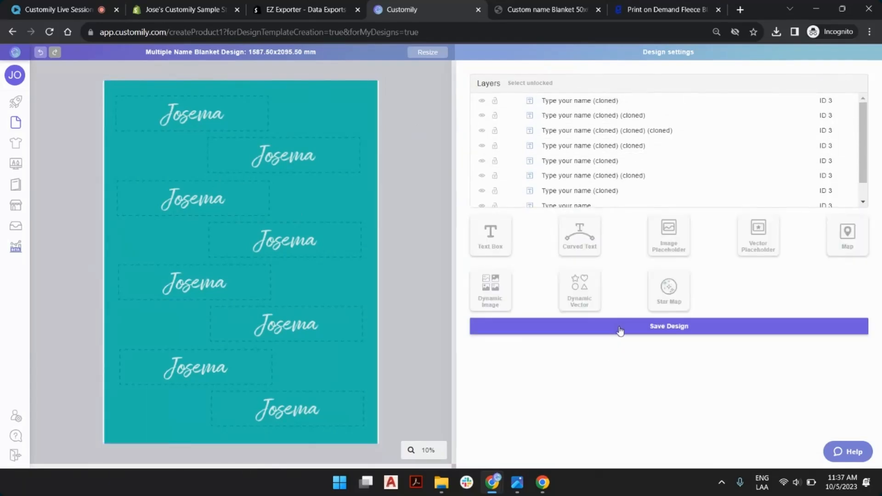
Save the blanket design and show the last page of the designs list at 100% zoom.
{"action": "left_click", "coordinate": [620, 327]}
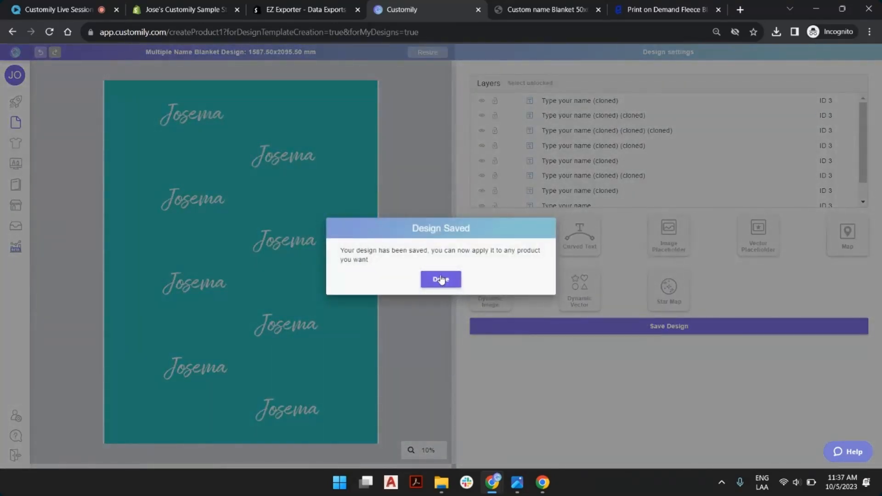
{"action": "left_click", "coordinate": [441, 279]}
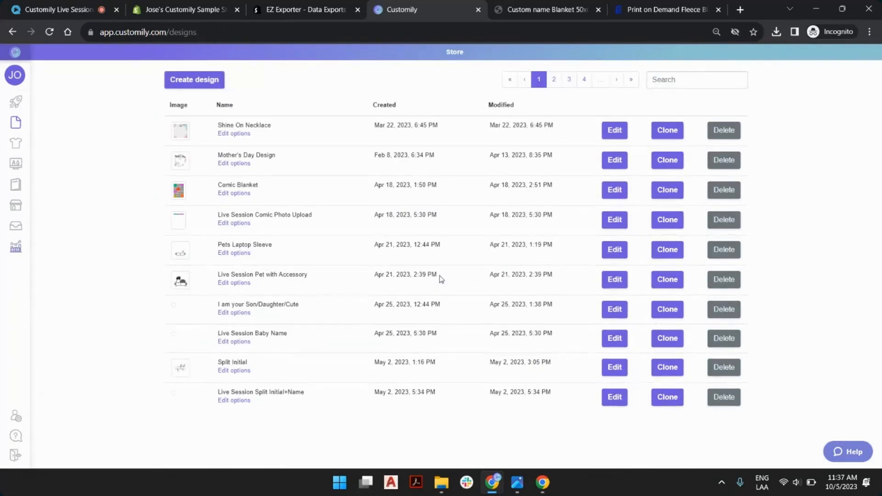
{"action": "mouse_move", "coordinate": [27, 126]}
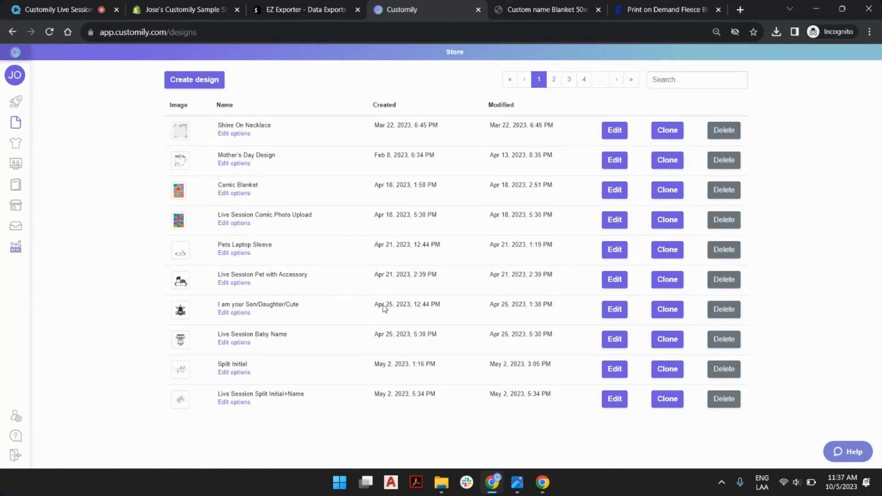
{"action": "left_click", "coordinate": [632, 81]}
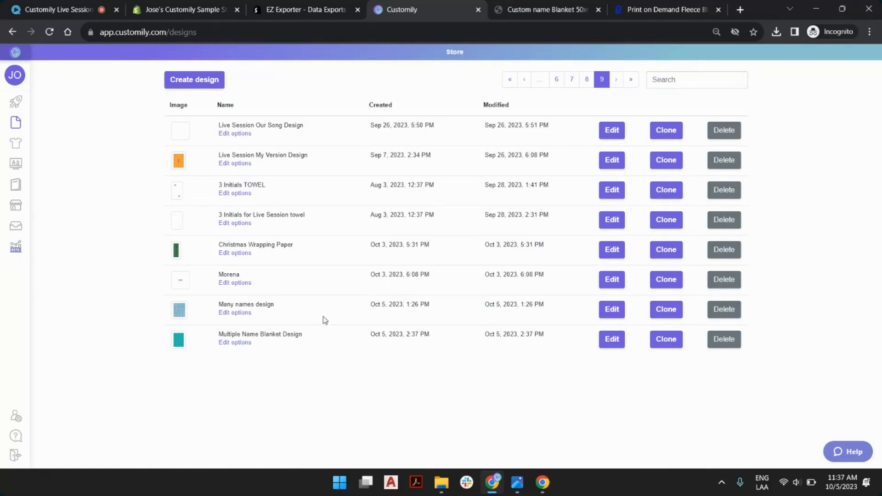
{"action": "left_click", "coordinate": [869, 32]}
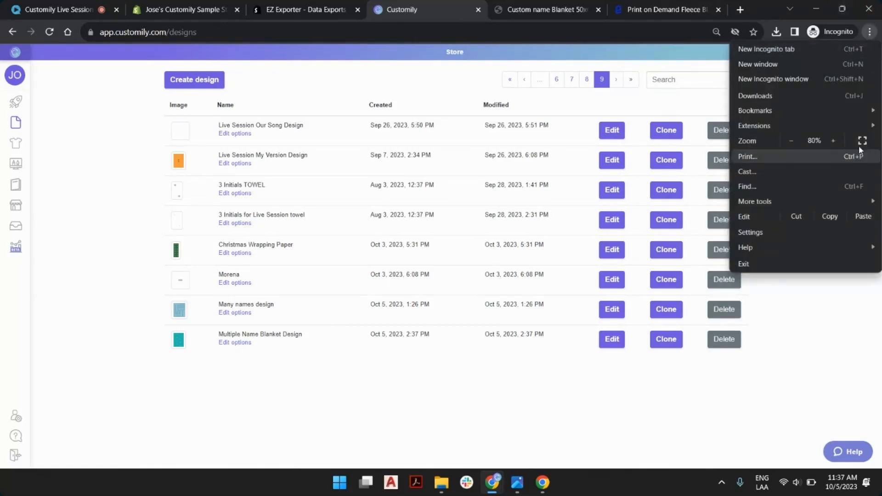
{"action": "left_click", "coordinate": [833, 141]}
{"action": "left_click", "coordinate": [833, 140]}
{"action": "left_click", "coordinate": [199, 411]}
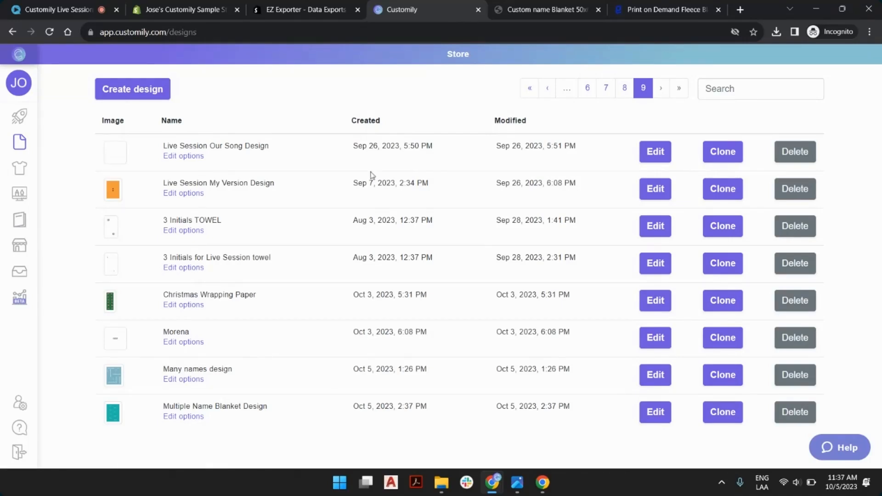
Examine the name and background color options on the Custom name Blanket 50x60 store page, and return to the designs list.
{"action": "left_click", "coordinate": [531, 12]}
{"action": "scroll", "coordinate": [608, 193], "scroll_direction": "down", "scroll_amount": 3}
{"action": "left_click", "coordinate": [608, 193]}
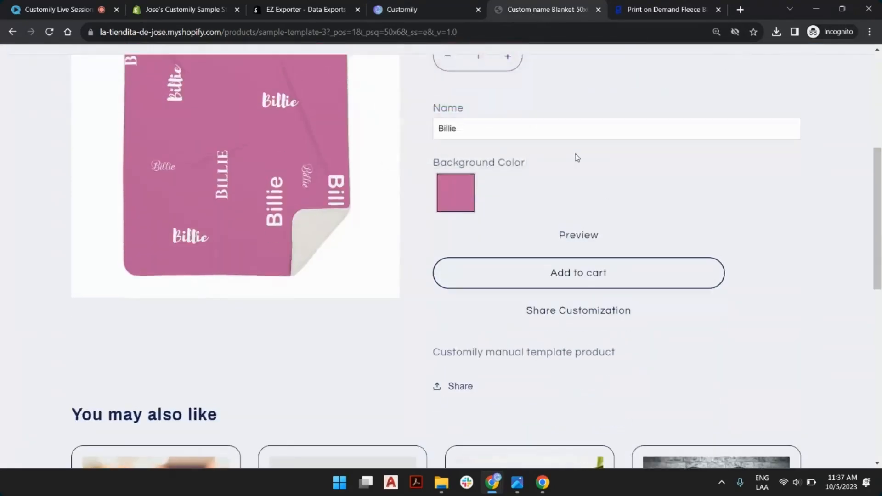
{"action": "scroll", "coordinate": [575, 158], "scroll_direction": "up", "scroll_amount": 4}
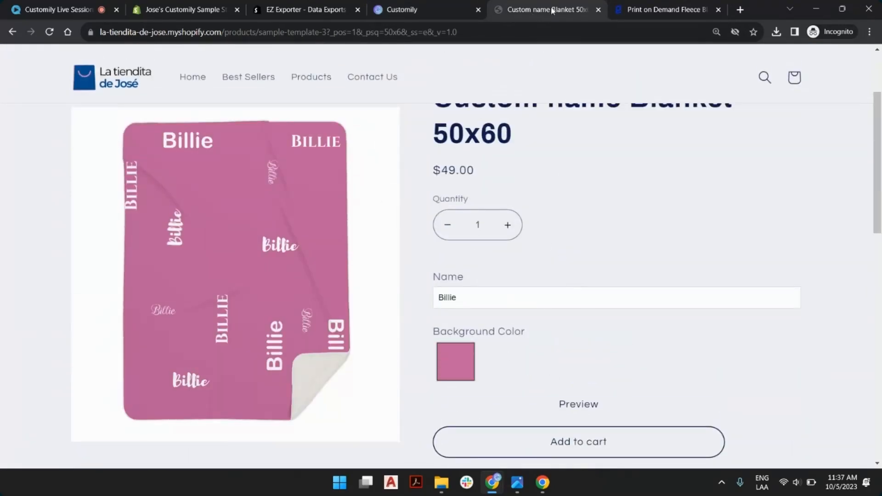
{"action": "left_click", "coordinate": [424, 5]}
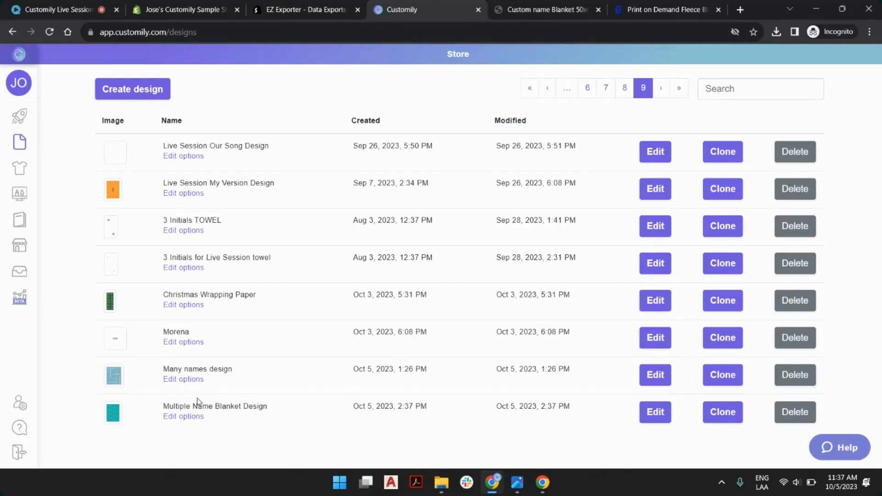
Open the option set of Multiple Name Blanket Design for editing at 80% zoom and turn on Preview Options.
{"action": "left_click", "coordinate": [187, 419]}
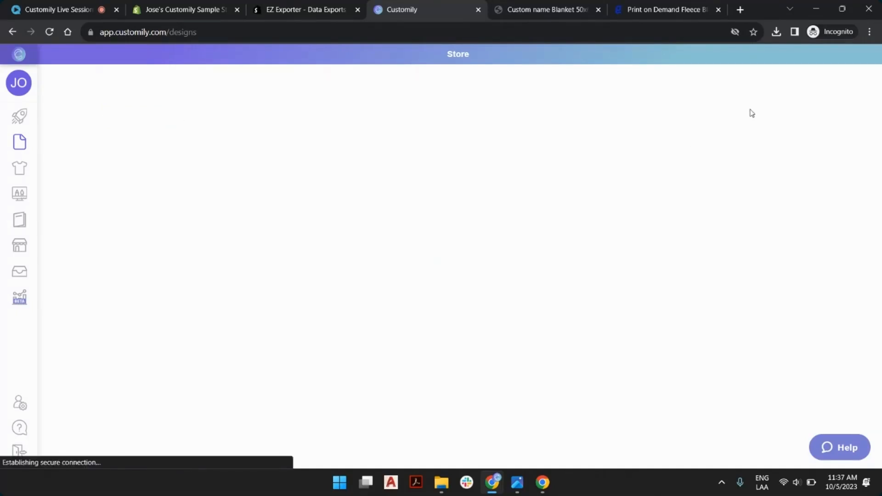
{"action": "left_click", "coordinate": [870, 32]}
{"action": "left_click", "coordinate": [791, 140]}
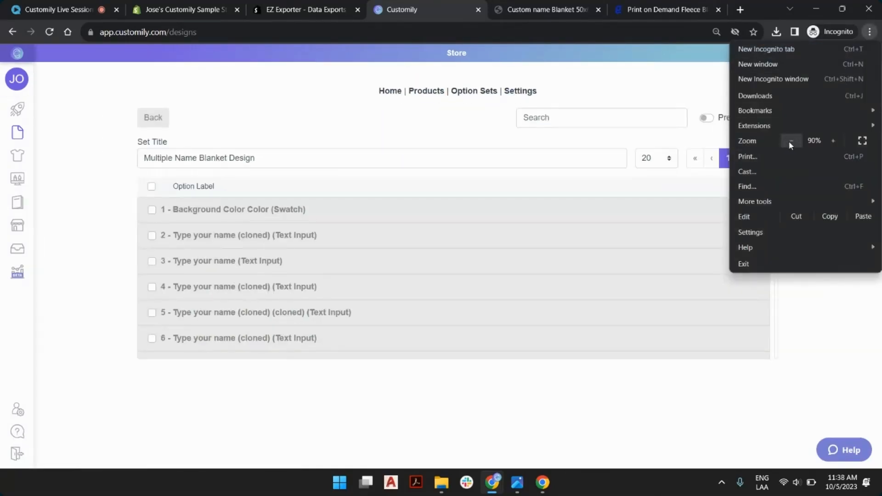
{"action": "left_click", "coordinate": [791, 141]}
{"action": "left_click", "coordinate": [565, 407]}
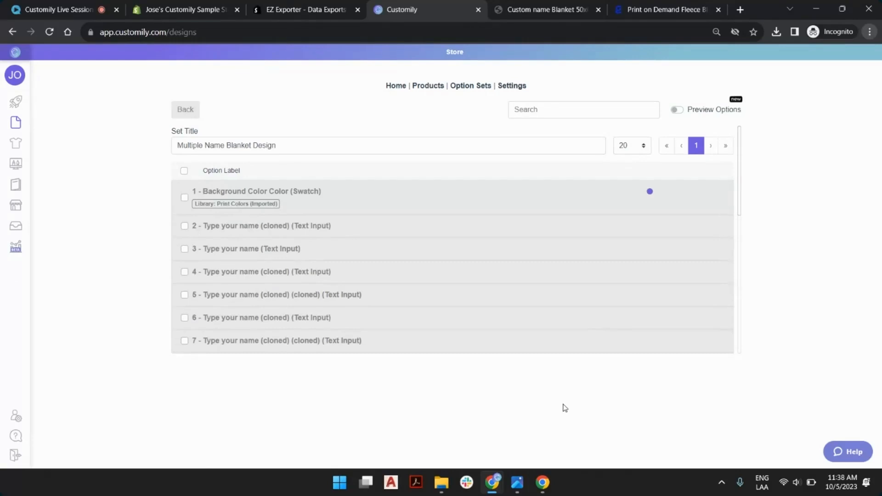
{"action": "left_click", "coordinate": [682, 111]}
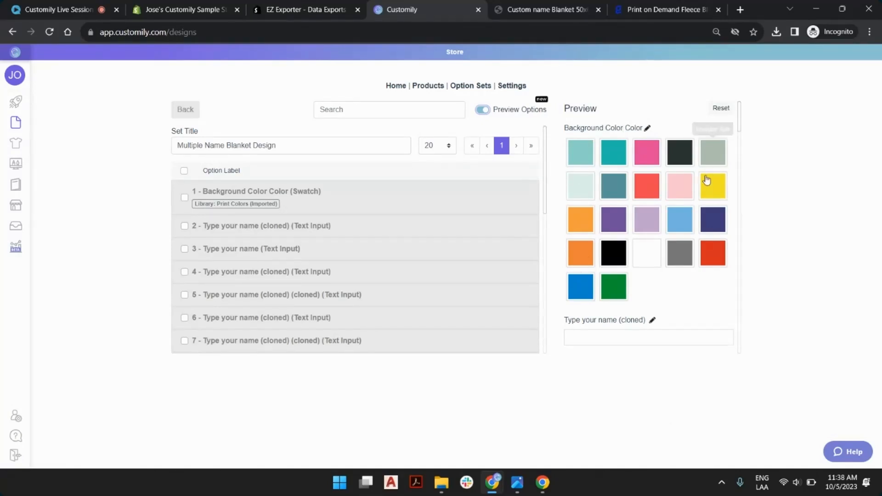
{"action": "scroll", "coordinate": [644, 202], "scroll_direction": "down", "scroll_amount": 2}
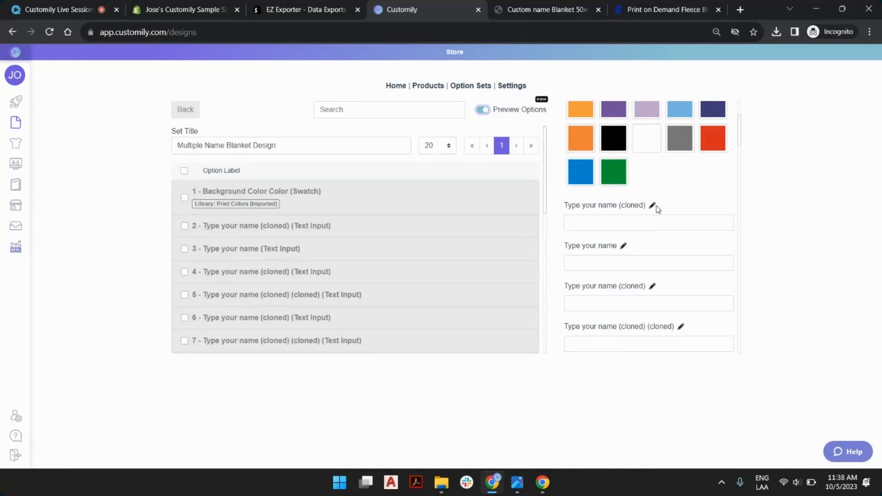
Delete all options from the set except the background color swatch, the original Type your name input and its color swatch.
{"action": "scroll", "coordinate": [660, 207], "scroll_direction": "down", "scroll_amount": 12}
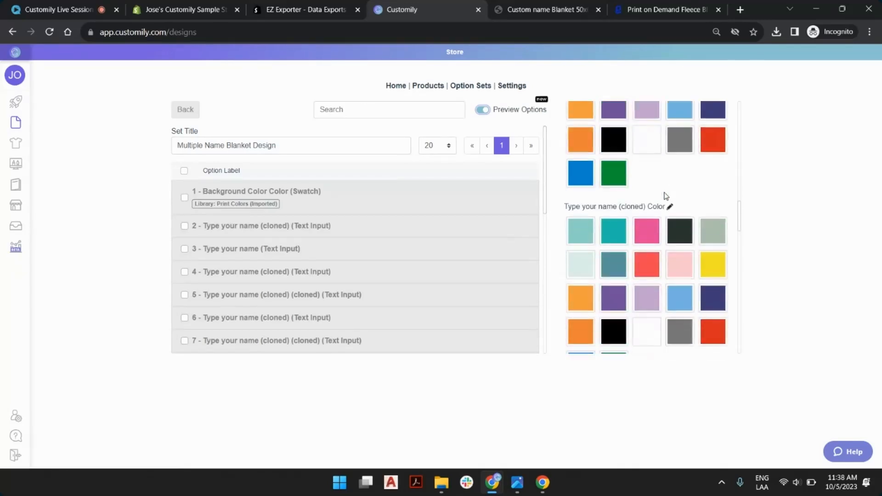
{"action": "scroll", "coordinate": [666, 197], "scroll_direction": "down", "scroll_amount": 6}
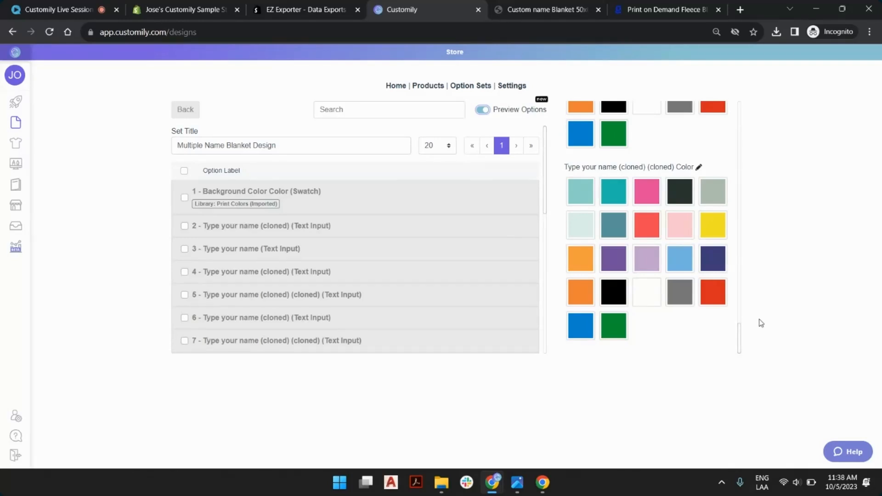
{"action": "left_click", "coordinate": [184, 172]}
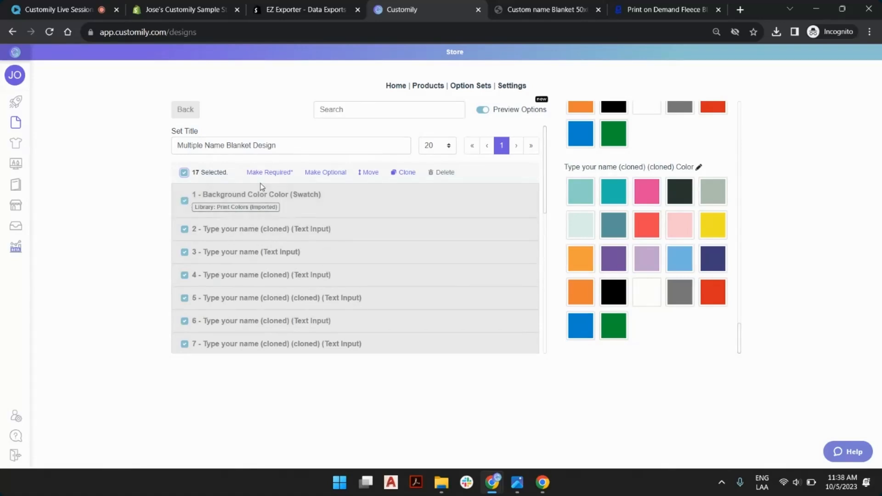
{"action": "left_click", "coordinate": [184, 202]}
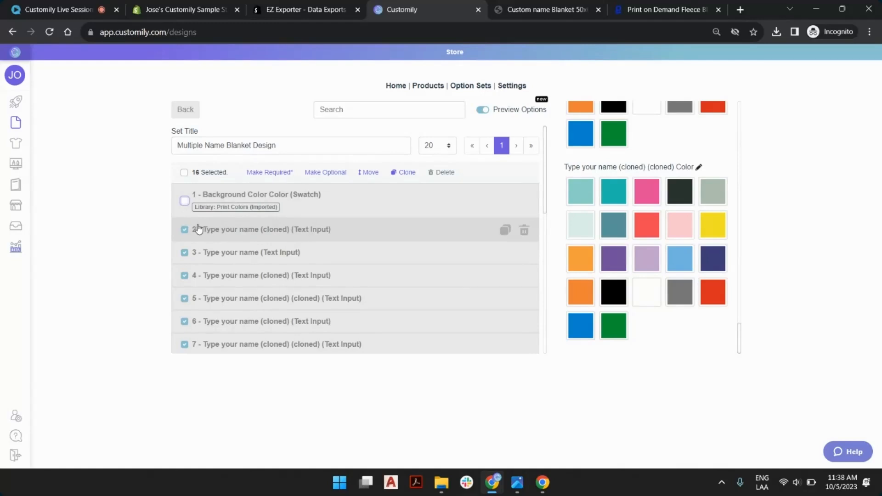
{"action": "left_click", "coordinate": [184, 231]}
{"action": "left_click", "coordinate": [184, 231]}
{"action": "left_click", "coordinate": [184, 254]}
{"action": "scroll", "coordinate": [321, 294], "scroll_direction": "down", "scroll_amount": 3}
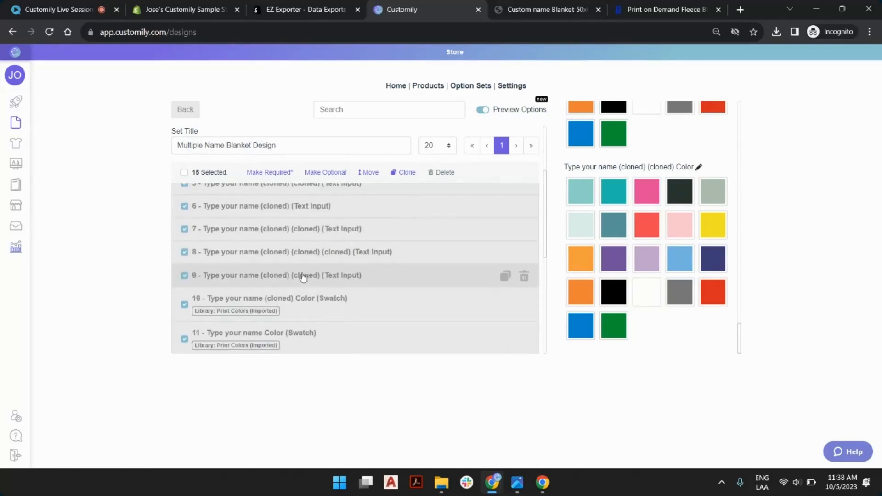
{"action": "left_click", "coordinate": [185, 340]}
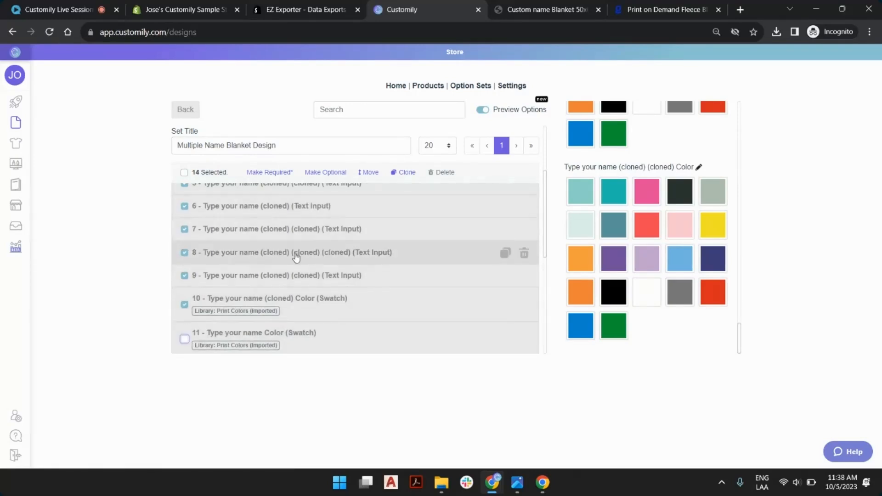
{"action": "scroll", "coordinate": [221, 342], "scroll_direction": "down", "scroll_amount": 1}
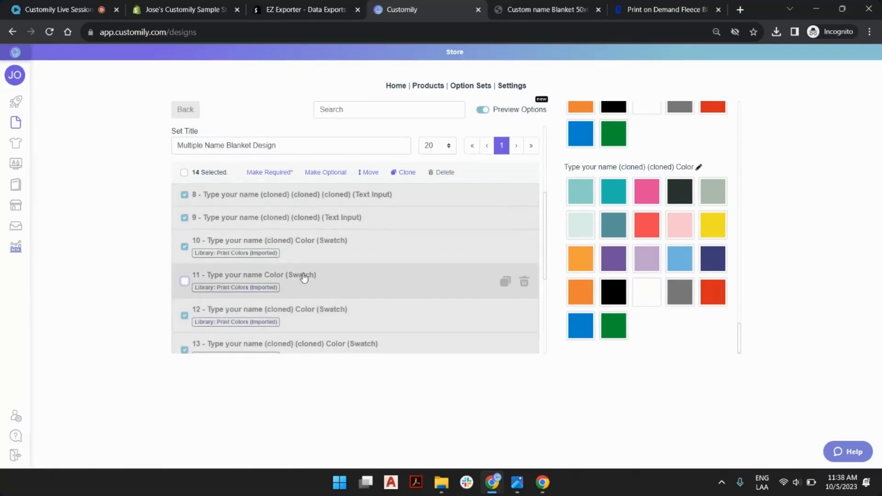
{"action": "scroll", "coordinate": [276, 278], "scroll_direction": "up", "scroll_amount": 3}
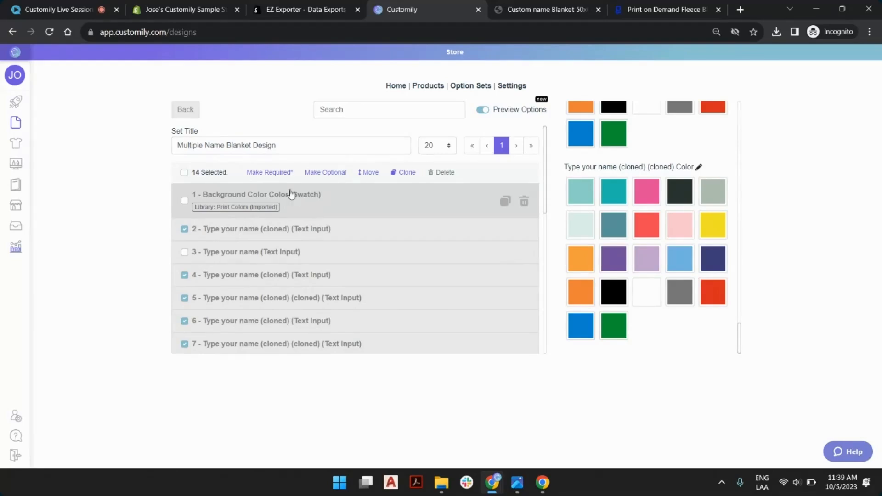
{"action": "left_click", "coordinate": [442, 173]}
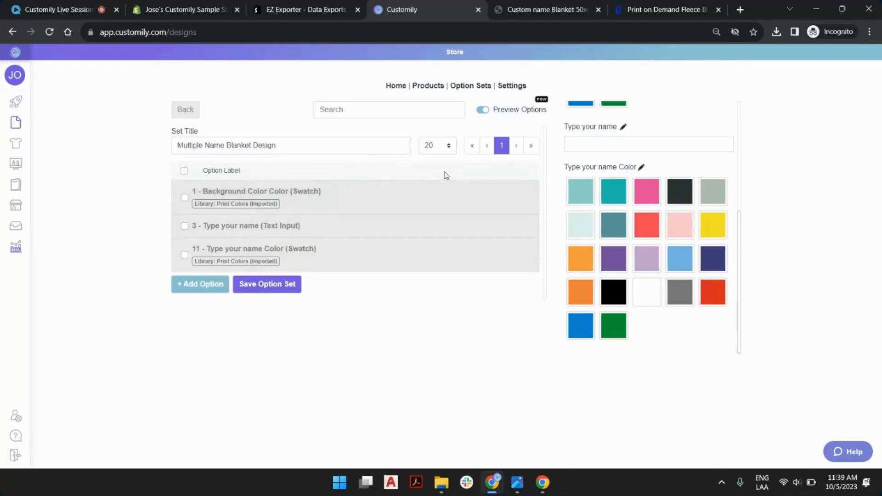
Shorten the label of the background swatch option to "Background Color".
{"action": "left_click", "coordinate": [347, 196]}
{"action": "left_click", "coordinate": [346, 197]}
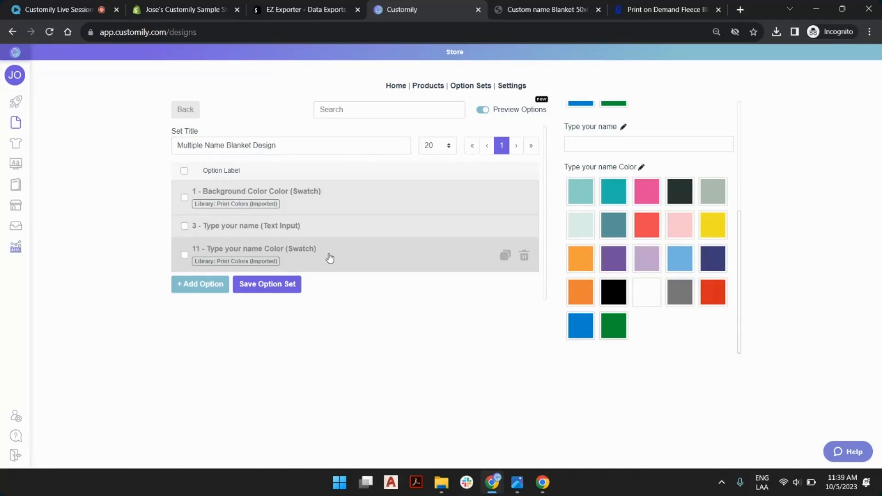
{"action": "left_click", "coordinate": [315, 201]}
{"action": "left_click_drag", "start_coordinate": [339, 243], "coordinate": [446, 245]}
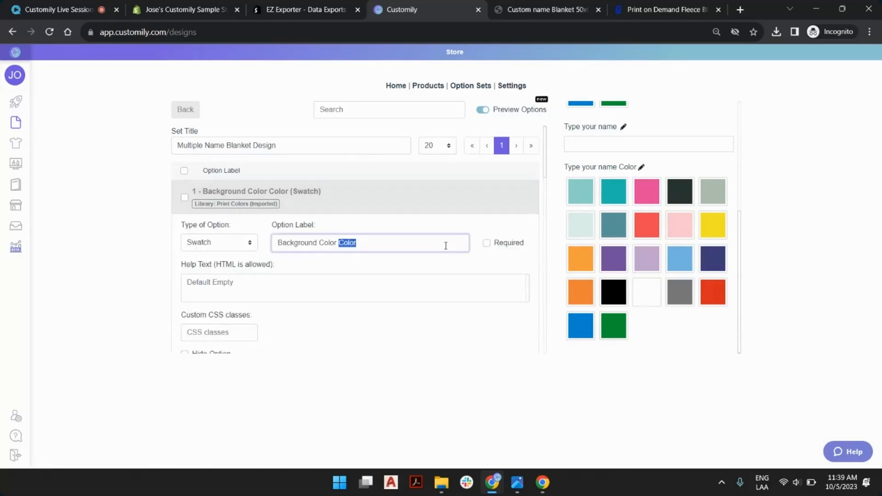
{"action": "key", "text": "BackSpace"}
{"action": "key", "text": "BackSpace"}
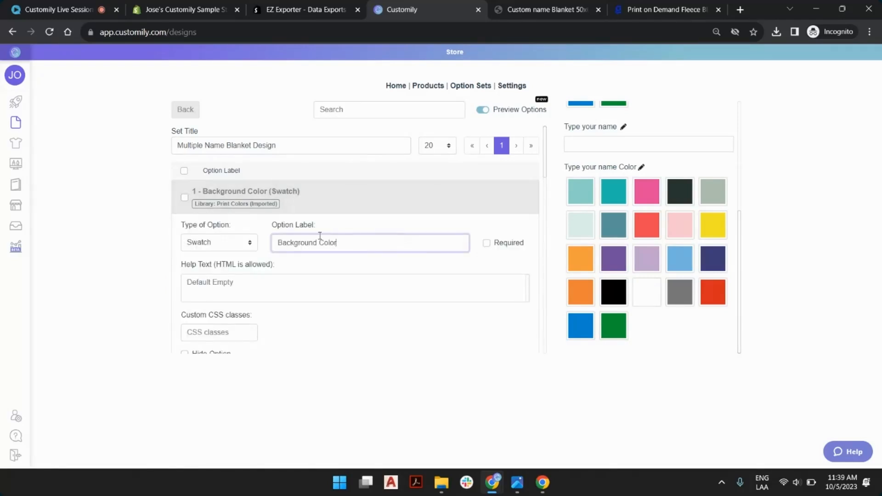
{"action": "scroll", "coordinate": [602, 151], "scroll_direction": "up", "scroll_amount": 4}
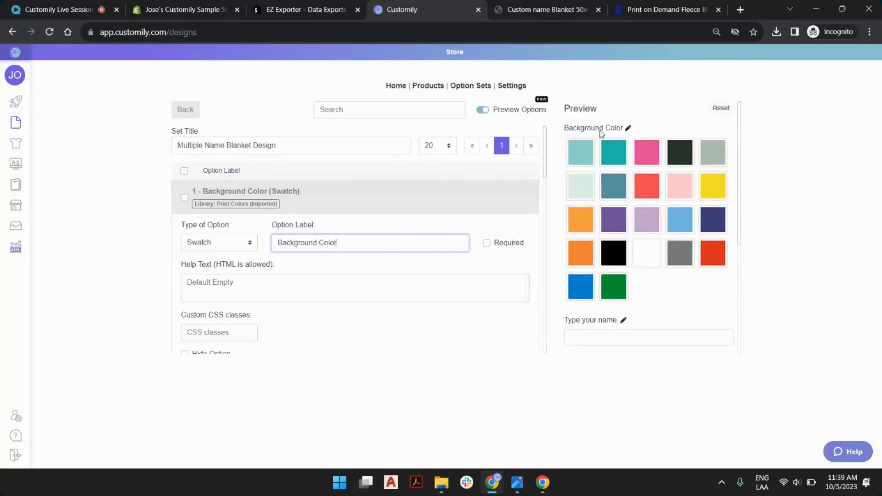
{"action": "left_click", "coordinate": [354, 194]}
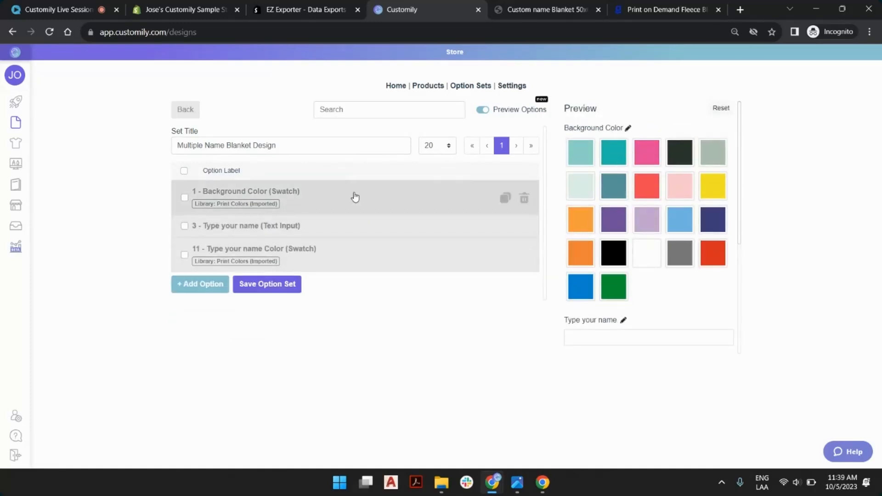
Rename the Type your name Color option as "Text Color" and save the option set.
{"action": "left_click", "coordinate": [345, 259]}
{"action": "left_click_drag", "start_coordinate": [331, 303], "coordinate": [258, 307]}
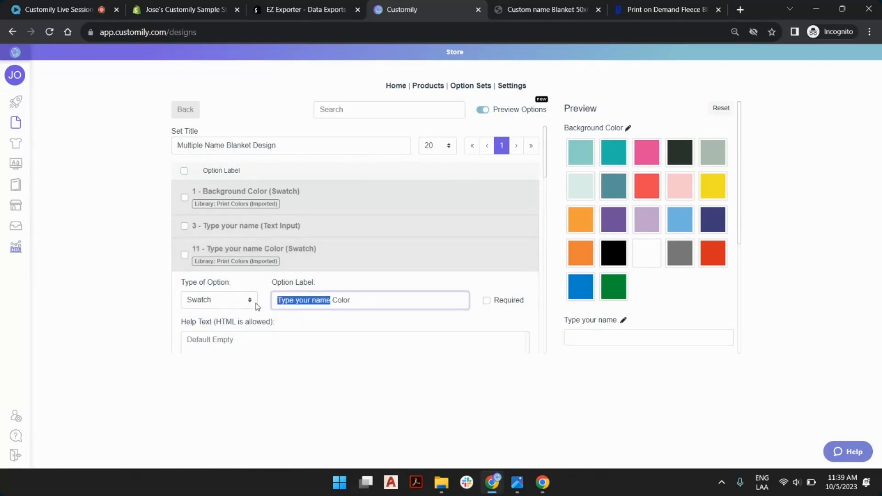
{"action": "type", "text": "Text"}
{"action": "left_click", "coordinate": [330, 255]}
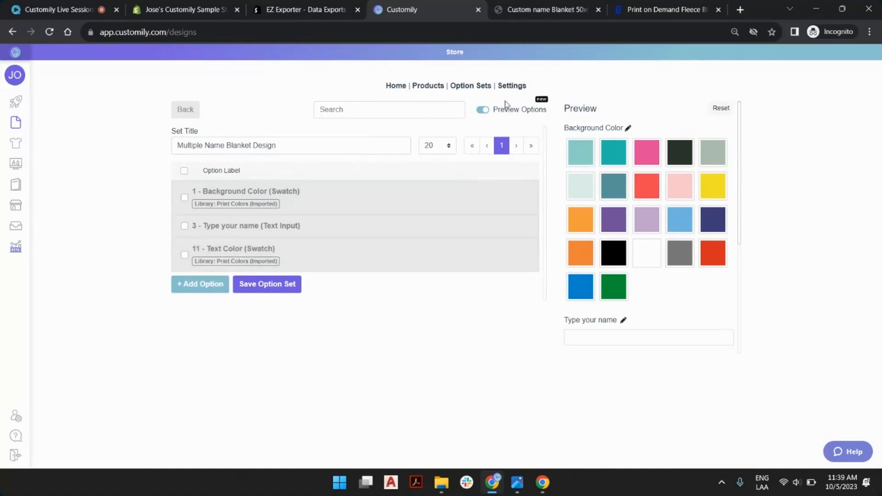
{"action": "left_click", "coordinate": [275, 283]}
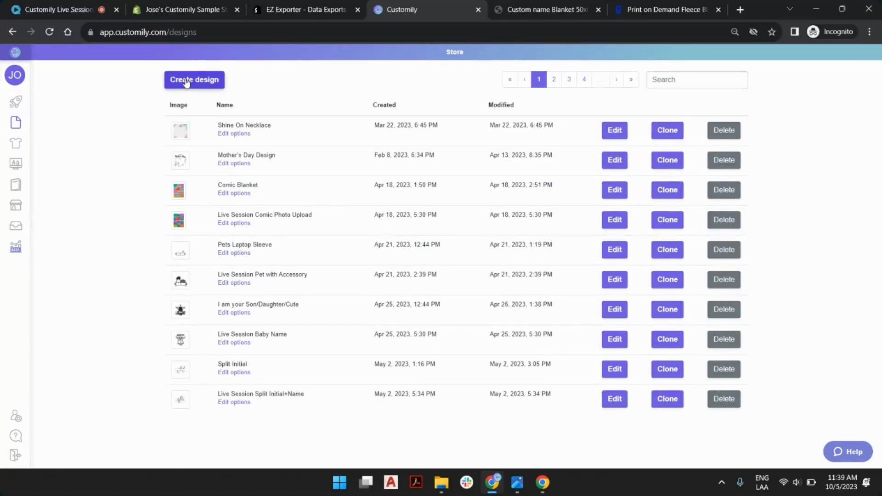
Start a new product from your own product bases using Gooten Blanket with the Default print area.
{"action": "mouse_move", "coordinate": [20, 108]}
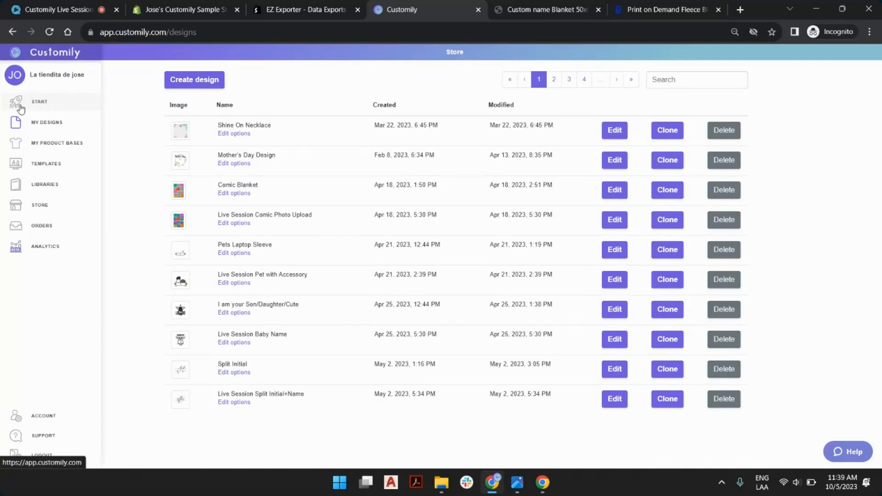
{"action": "left_click", "coordinate": [21, 105]}
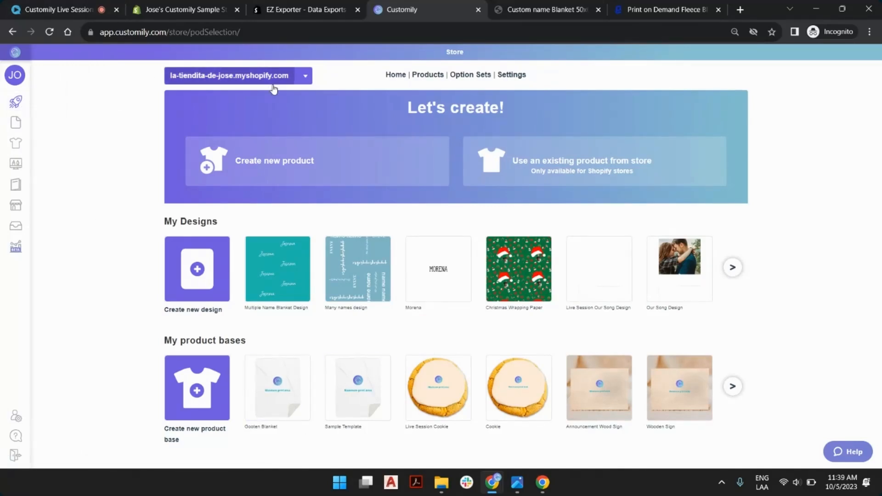
{"action": "left_click", "coordinate": [279, 163]}
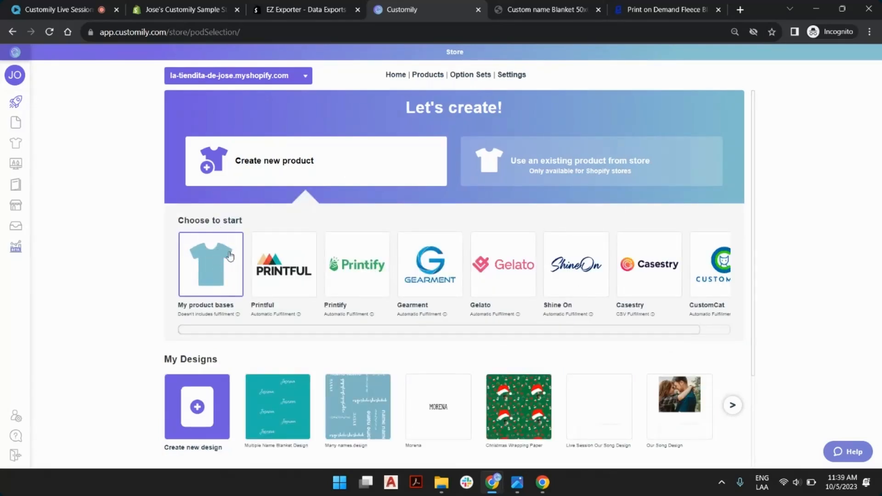
{"action": "left_click", "coordinate": [201, 259]}
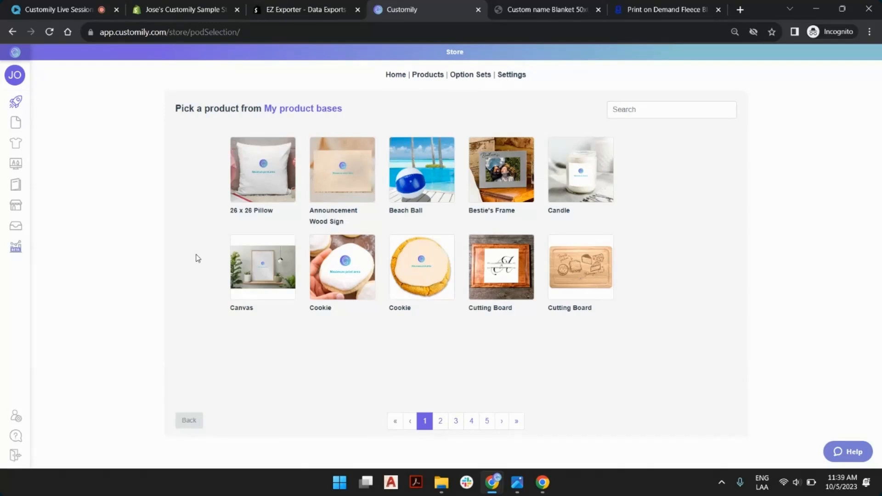
{"action": "left_click", "coordinate": [645, 112]}
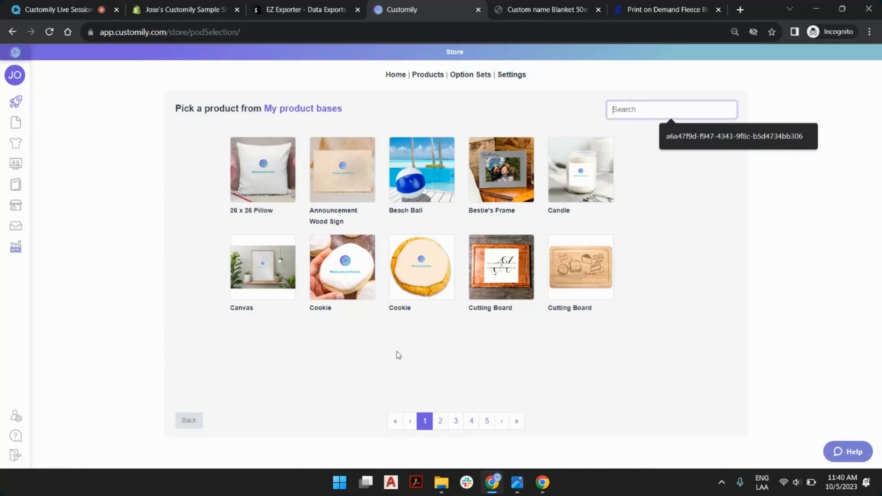
{"action": "left_click", "coordinate": [440, 421]}
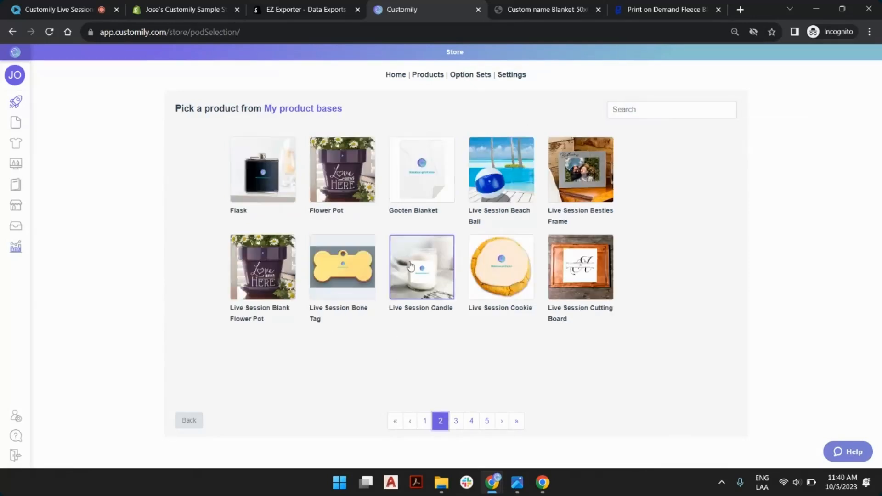
{"action": "left_click", "coordinate": [425, 177]}
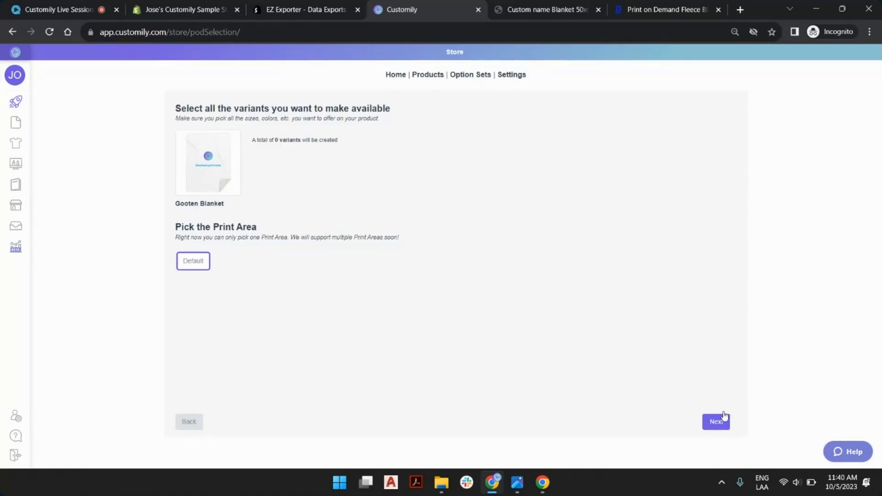
{"action": "left_click", "coordinate": [712, 425]}
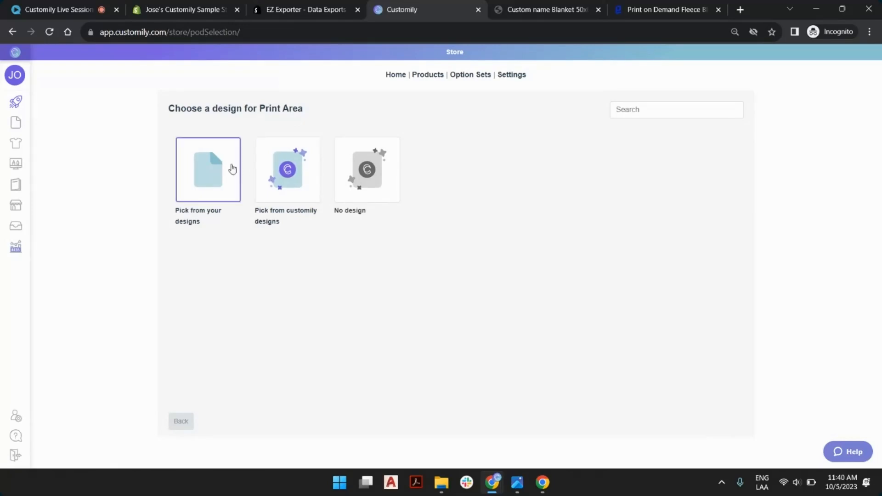
Assign your own Multiple Name Blanket Design to the blanket's print area.
{"action": "left_click", "coordinate": [205, 171]}
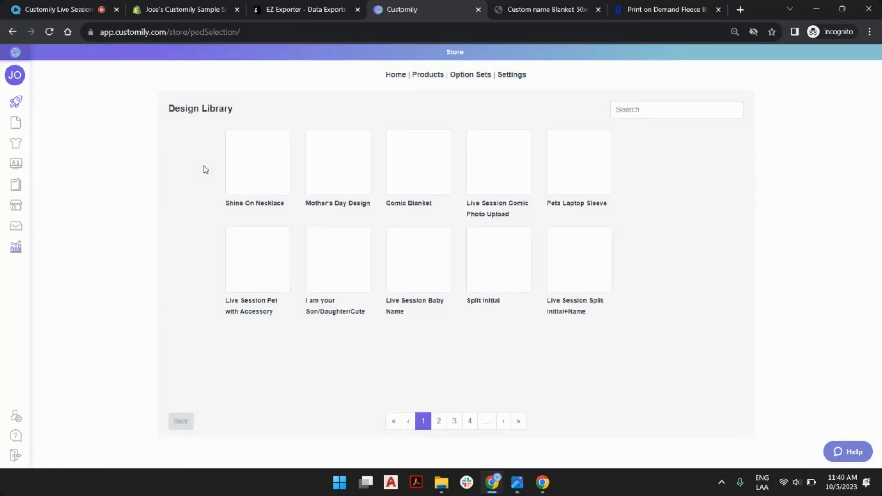
{"action": "left_click", "coordinate": [517, 423]}
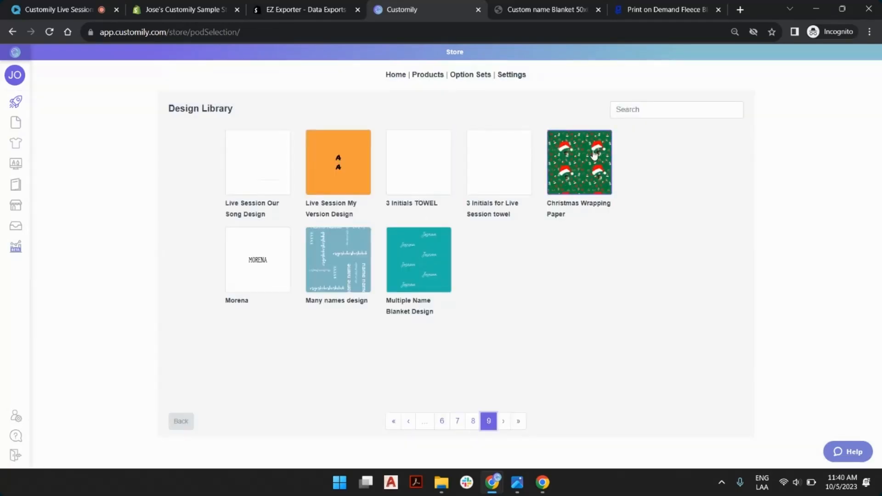
{"action": "left_click", "coordinate": [448, 269]}
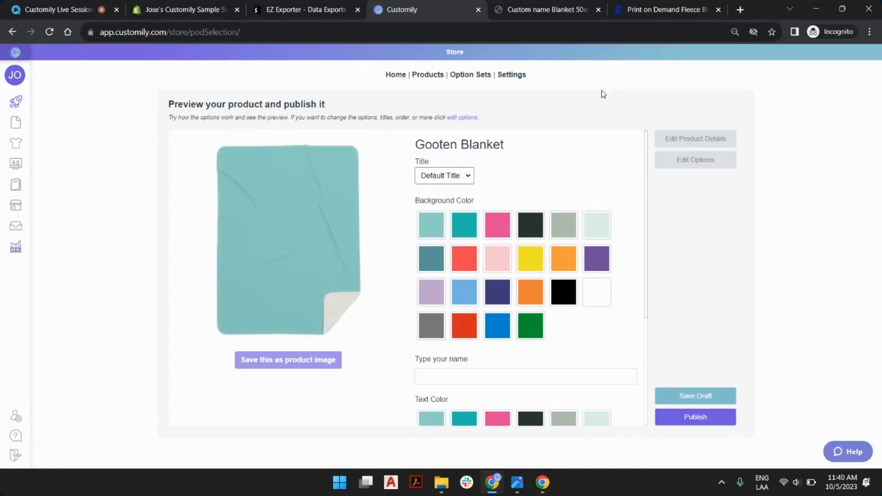
Set the product preview's background color to Light Orange and fill in a sample first name.
{"action": "left_click", "coordinate": [564, 258]}
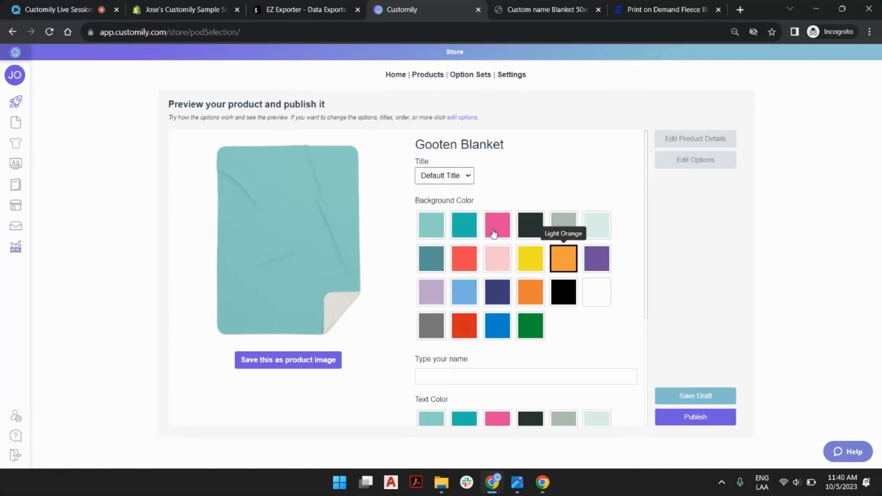
{"action": "left_click", "coordinate": [481, 377]}
{"action": "left_click", "coordinate": [502, 445]}
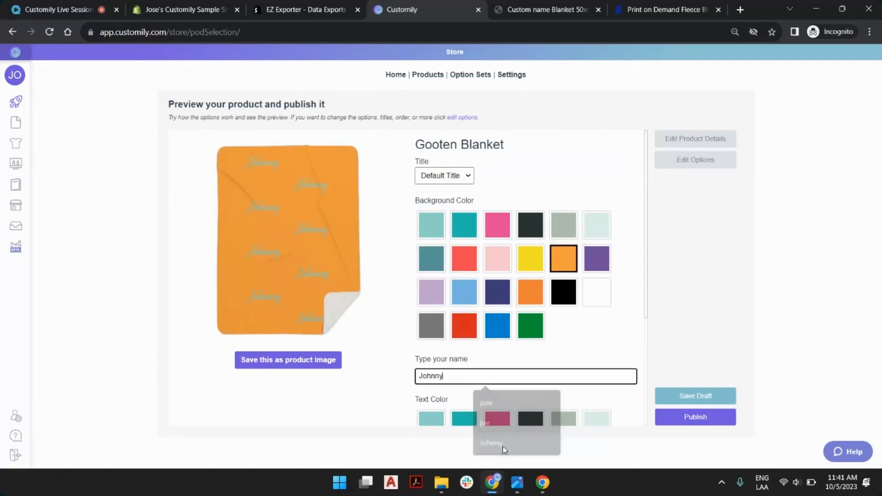
Try the dark charcoal, Light Blue and black text colors on the blanket preview, ending with yellow.
{"action": "scroll", "coordinate": [531, 255], "scroll_direction": "down", "scroll_amount": 2}
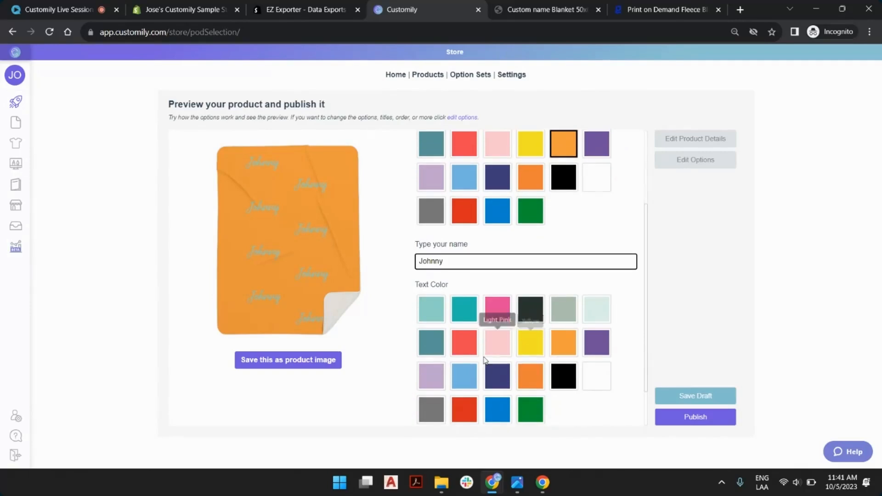
{"action": "left_click", "coordinate": [529, 320]}
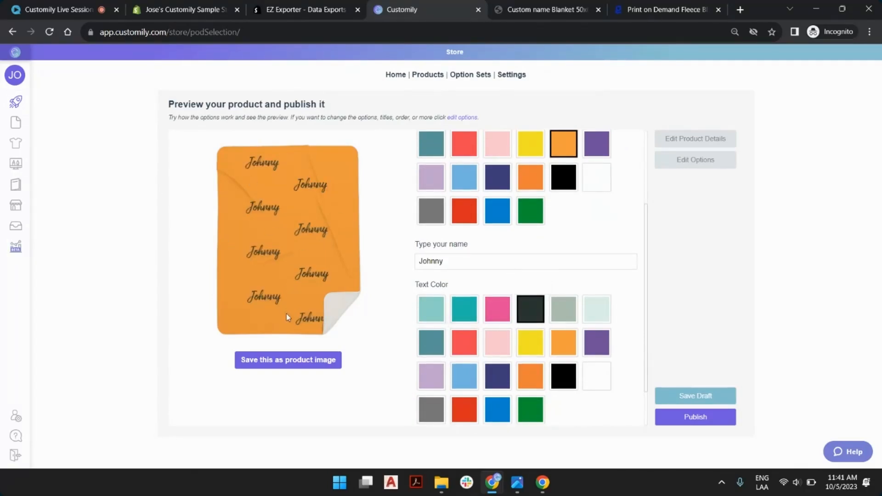
{"action": "scroll", "coordinate": [531, 258], "scroll_direction": "down", "scroll_amount": 1}
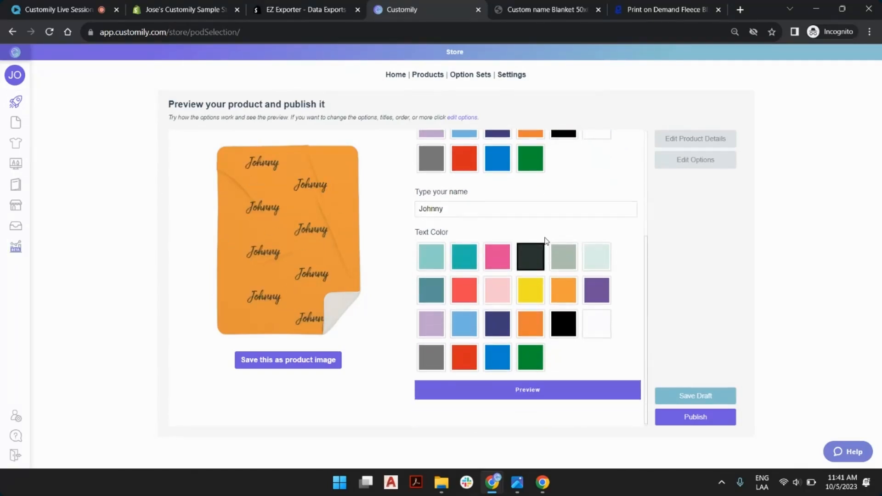
{"action": "left_click", "coordinate": [465, 331]}
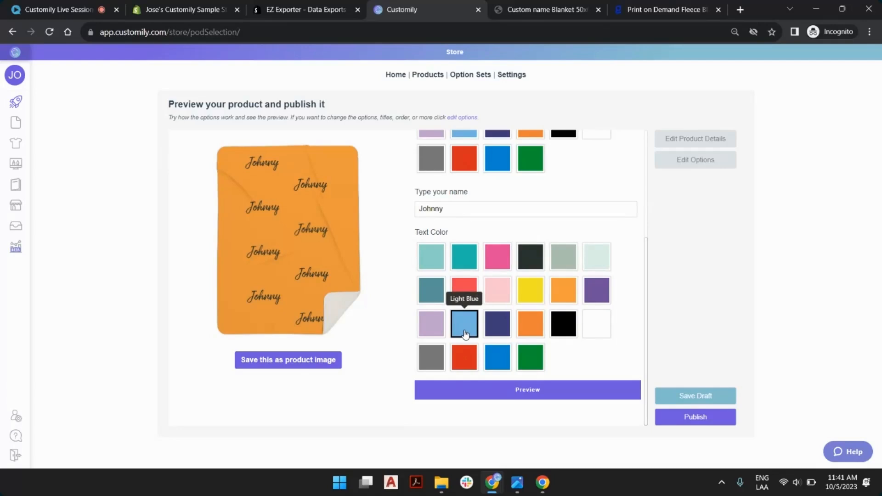
{"action": "left_click", "coordinate": [564, 324]}
{"action": "left_click", "coordinate": [528, 297]}
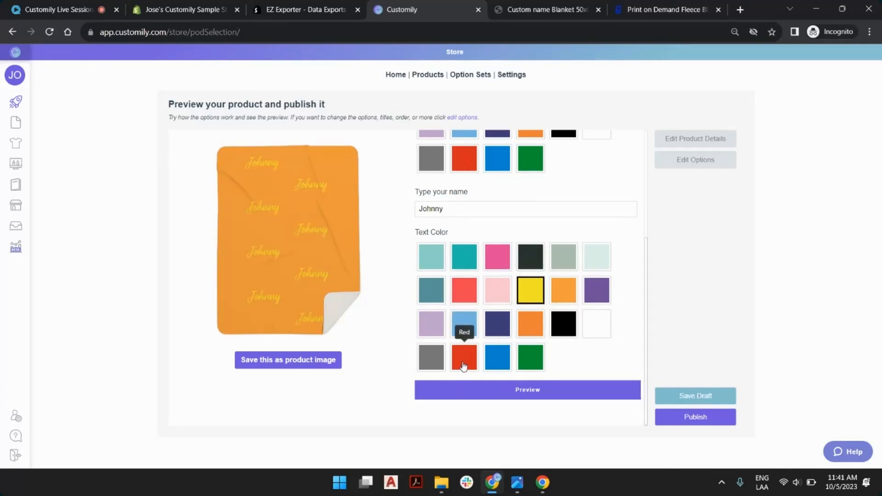
Try red text on the blanket preview, followed by a gray background with black text.
{"action": "left_click", "coordinate": [463, 366]}
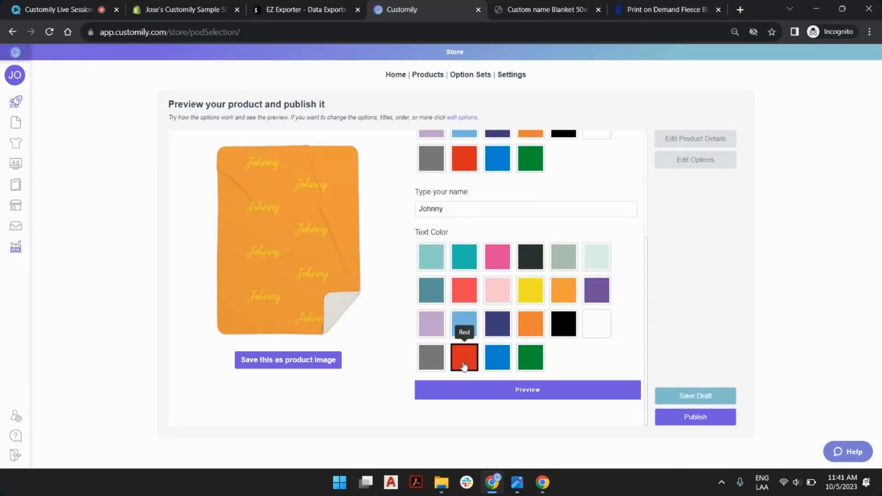
{"action": "left_click", "coordinate": [434, 166]}
{"action": "left_click", "coordinate": [564, 325]}
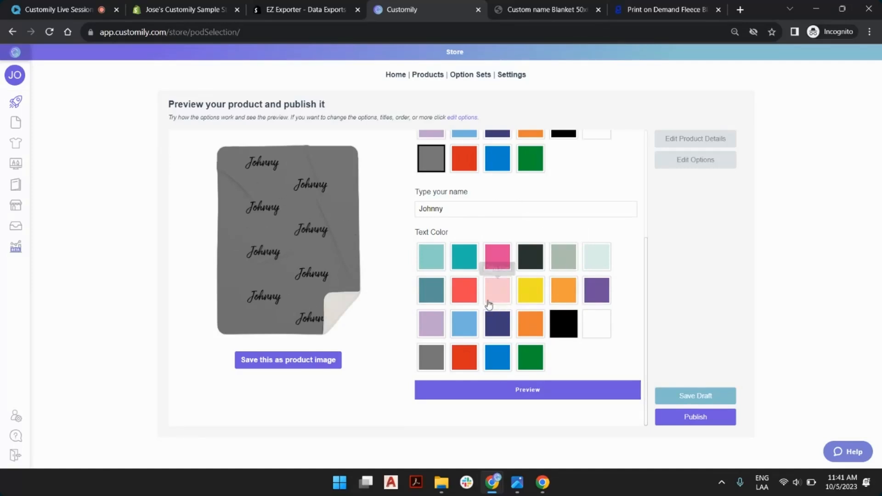
Set the blanket preview to white text on a blue background and save it as the product image.
{"action": "left_click", "coordinate": [598, 327]}
{"action": "left_click", "coordinate": [496, 169]}
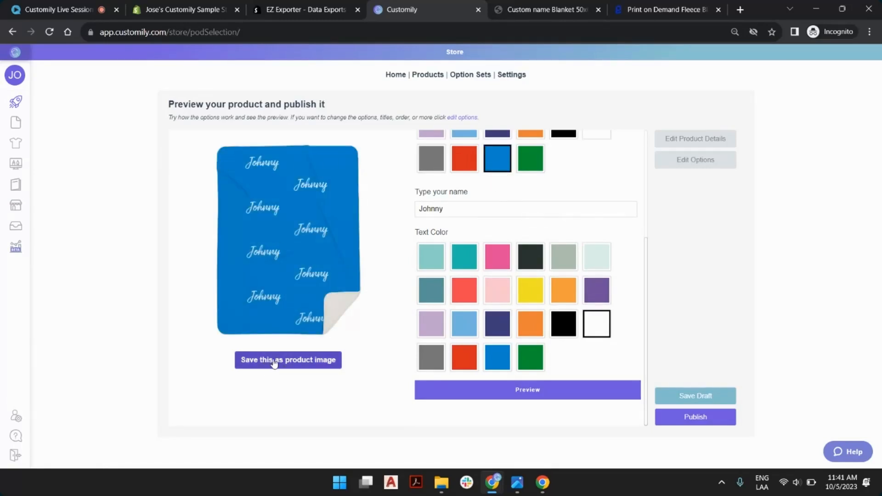
{"action": "left_click", "coordinate": [313, 365]}
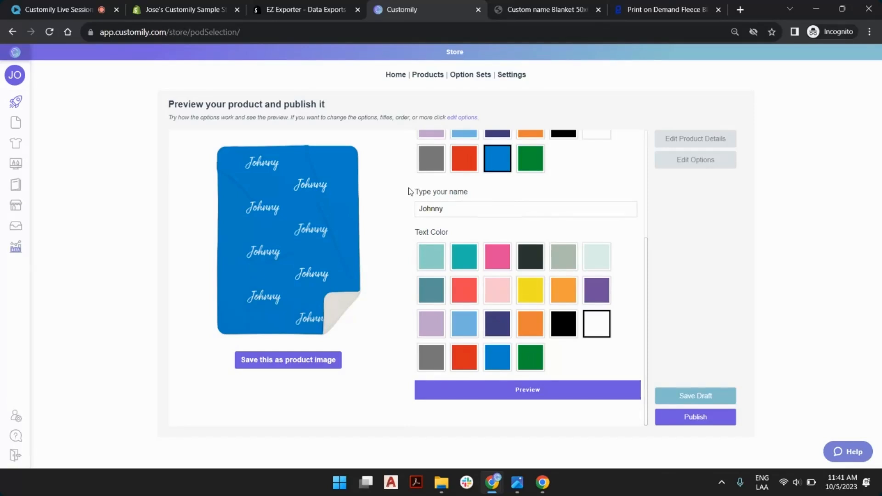
Edit the product details, setting the title to Custom Name Gooten Blanket and the price to 49.
{"action": "scroll", "coordinate": [537, 229], "scroll_direction": "up", "scroll_amount": 4}
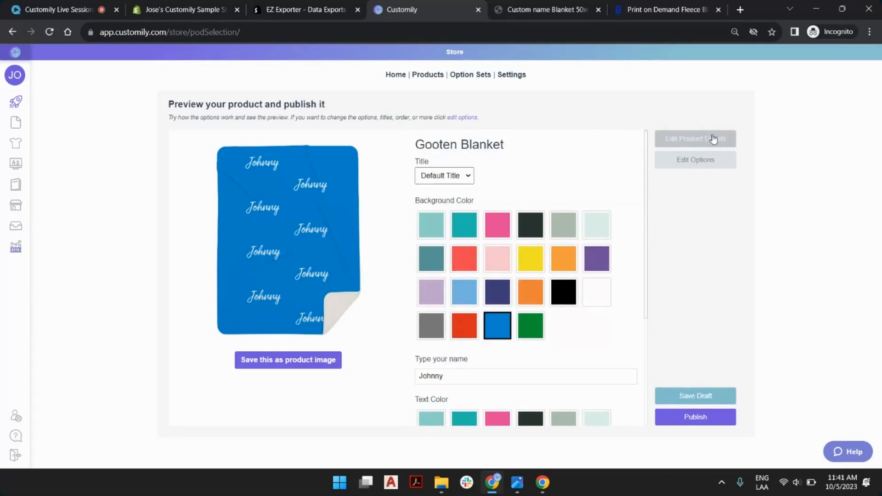
{"action": "left_click_drag", "start_coordinate": [516, 145], "coordinate": [407, 147]}
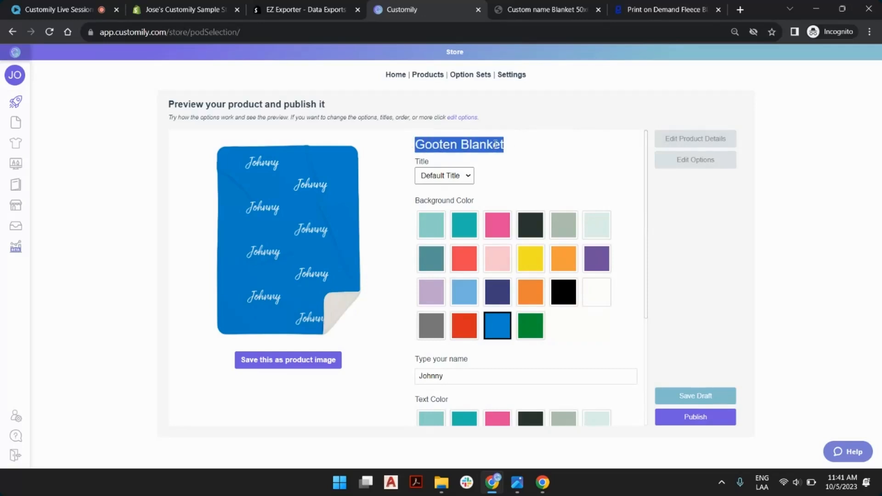
{"action": "left_click", "coordinate": [662, 148]}
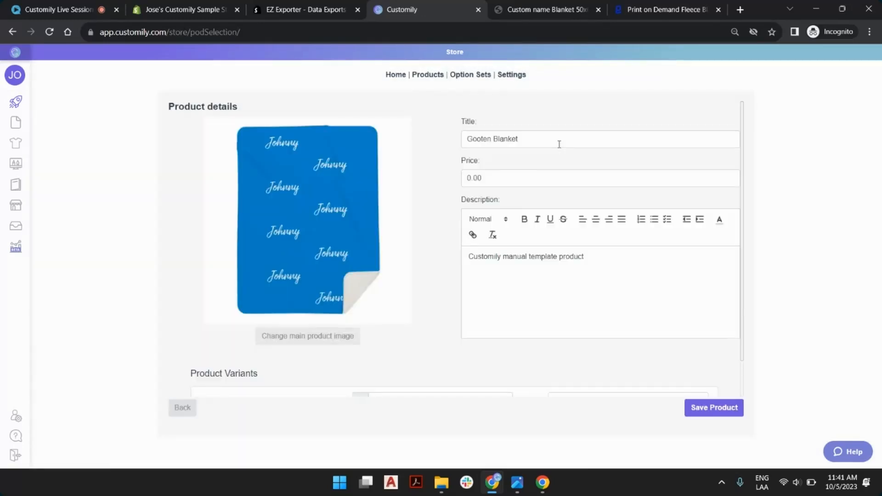
{"action": "left_click", "coordinate": [472, 138]}
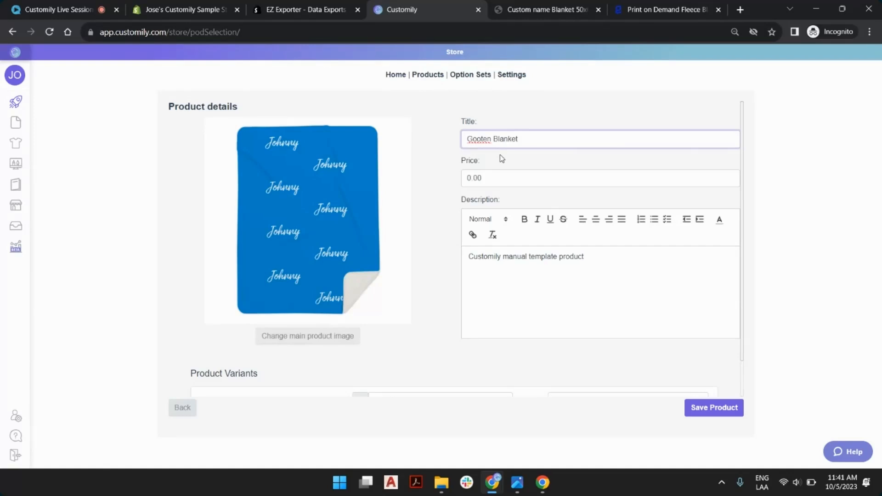
{"action": "type", "text": "Custom Name"}
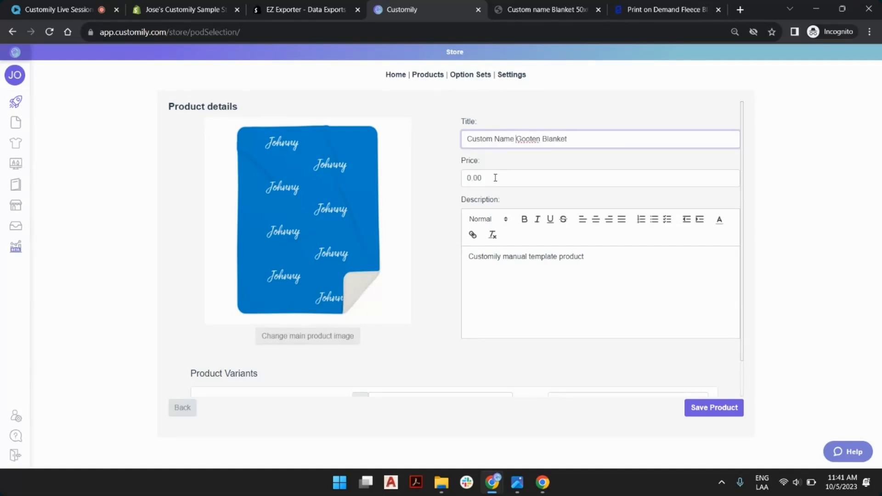
{"action": "key", "text": "Tab"}
{"action": "type", "text": "49"}
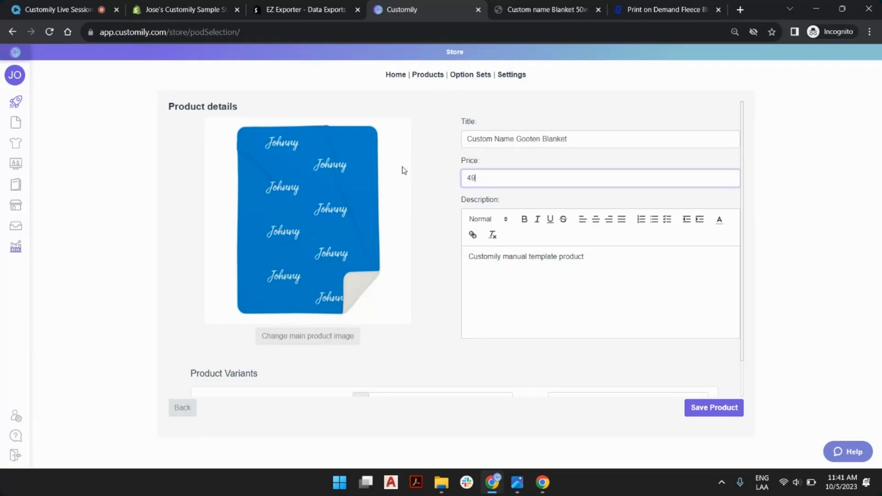
{"action": "left_click", "coordinate": [404, 171]}
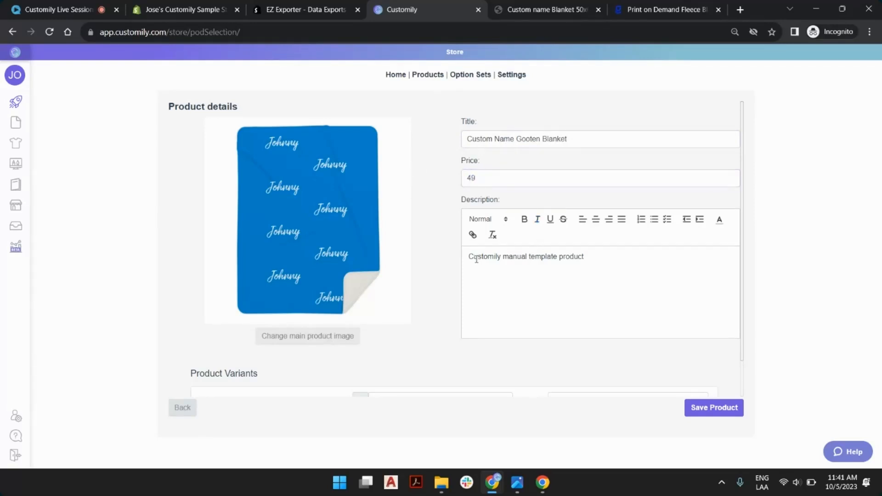
Review the product's description and variants, and save the product details.
{"action": "left_click_drag", "start_coordinate": [476, 259], "coordinate": [541, 266]}
{"action": "left_click", "coordinate": [543, 268]}
{"action": "scroll", "coordinate": [364, 288], "scroll_direction": "down", "scroll_amount": 1}
{"action": "scroll", "coordinate": [399, 284], "scroll_direction": "up", "scroll_amount": 1}
{"action": "left_click", "coordinate": [721, 409]}
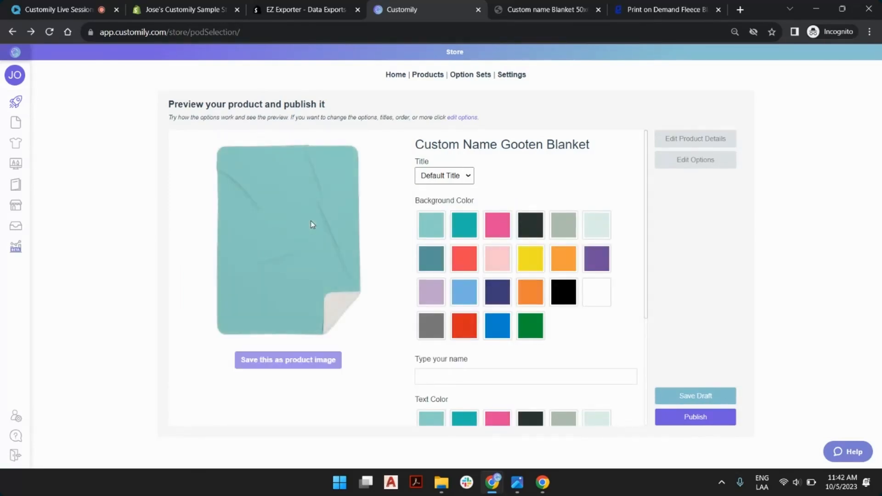
Look over the customer options on the product preview and publish the product to the store.
{"action": "scroll", "coordinate": [539, 242], "scroll_direction": "down", "scroll_amount": 3}
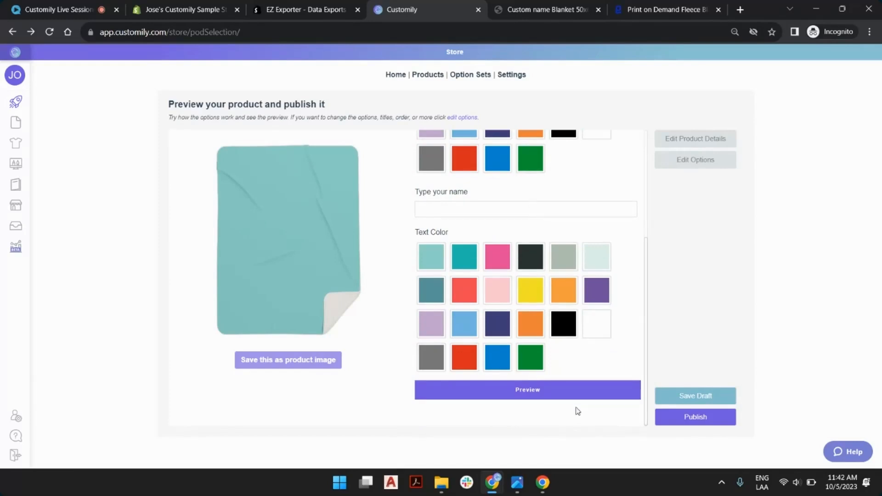
{"action": "scroll", "coordinate": [555, 324], "scroll_direction": "up", "scroll_amount": 3}
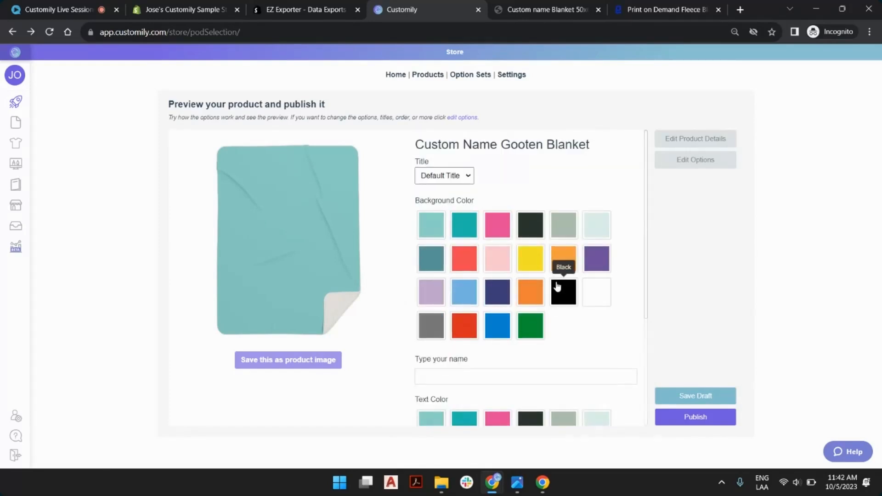
{"action": "left_click", "coordinate": [730, 417]}
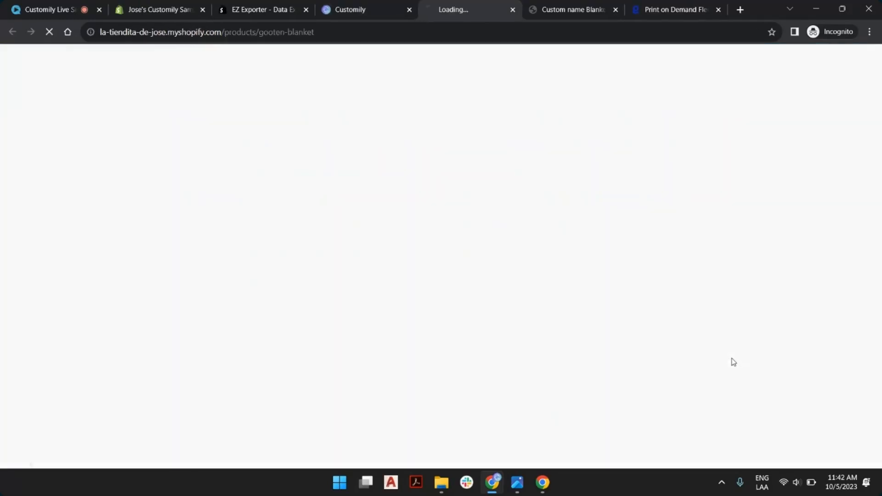
On the published product page, choose the Purple background color and fill in a sample first name.
{"action": "scroll", "coordinate": [555, 237], "scroll_direction": "down", "scroll_amount": 4}
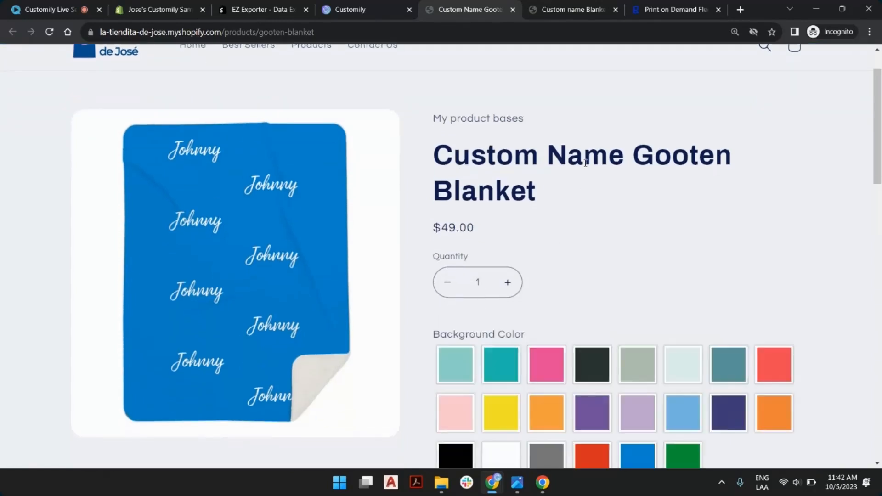
{"action": "scroll", "coordinate": [630, 248], "scroll_direction": "down", "scroll_amount": 1}
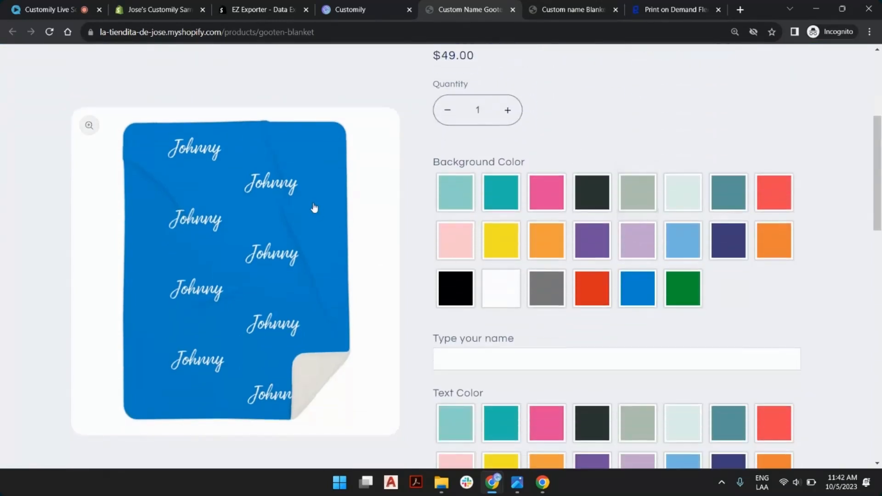
{"action": "left_click", "coordinate": [594, 244]}
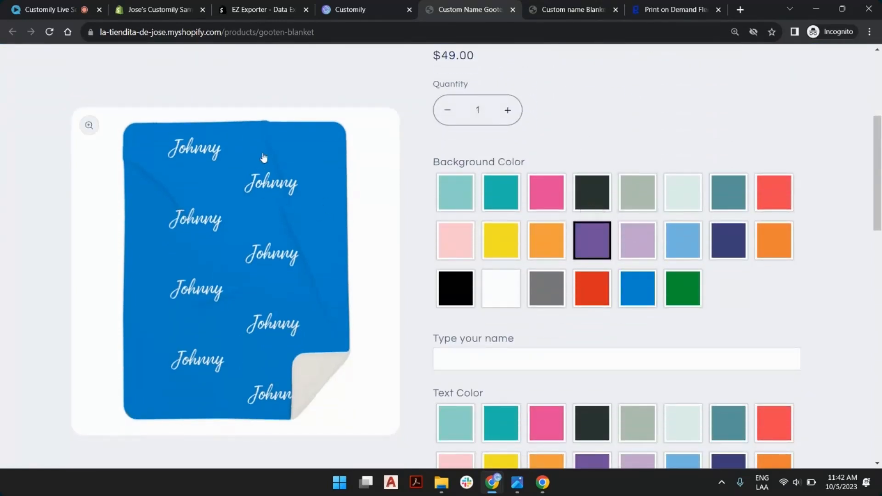
{"action": "scroll", "coordinate": [584, 238], "scroll_direction": "down", "scroll_amount": 2}
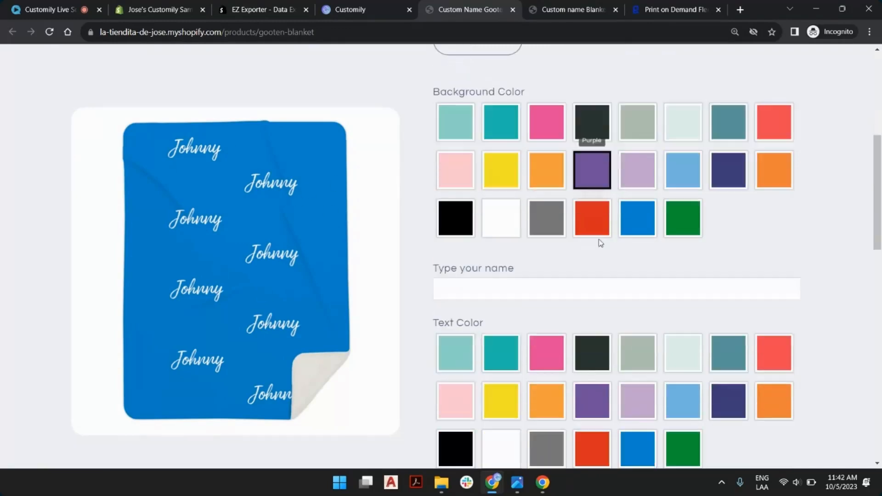
{"action": "left_click", "coordinate": [551, 242]}
{"action": "left_click", "coordinate": [519, 313]}
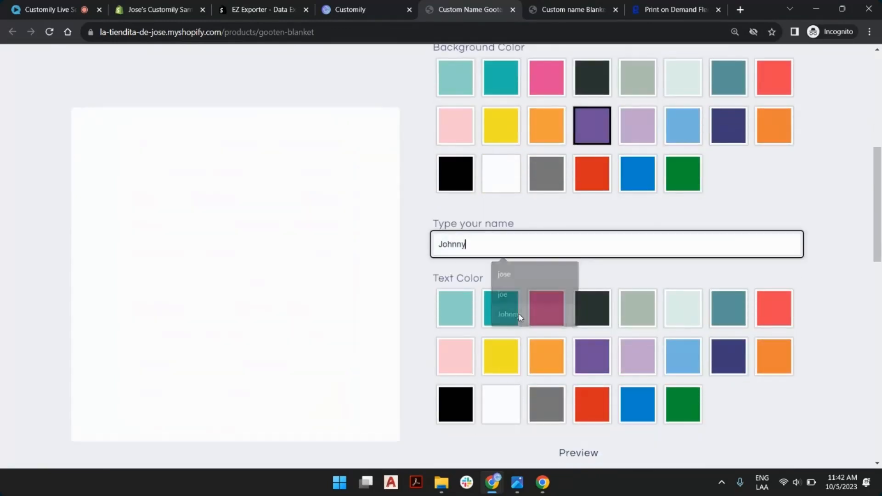
Try light blue text before choosing white, and try a lavender background before returning to Purple.
{"action": "left_click", "coordinate": [693, 371]}
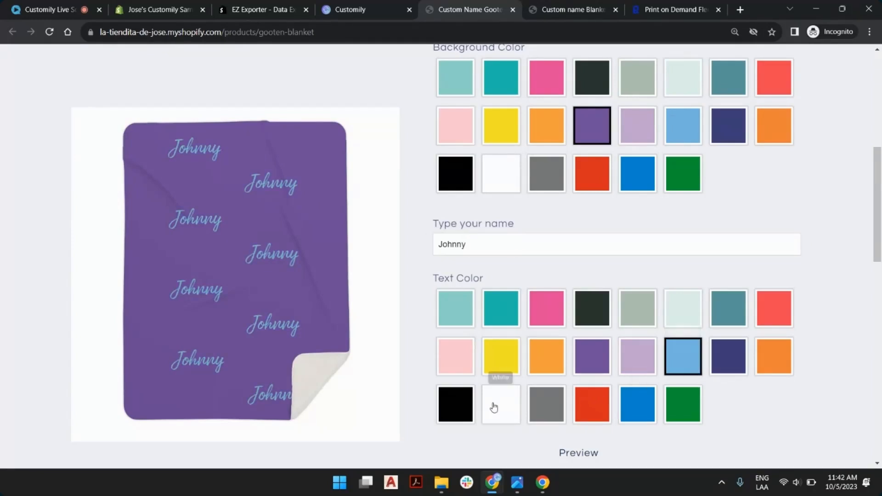
{"action": "left_click", "coordinate": [502, 407]}
{"action": "scroll", "coordinate": [600, 299], "scroll_direction": "down", "scroll_amount": 1}
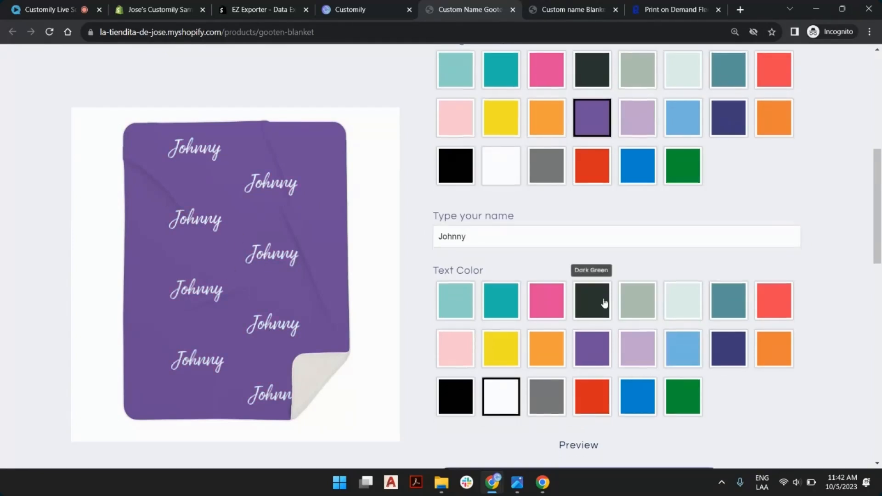
{"action": "scroll", "coordinate": [634, 184], "scroll_direction": "up", "scroll_amount": 2}
{"action": "left_click", "coordinate": [636, 183]}
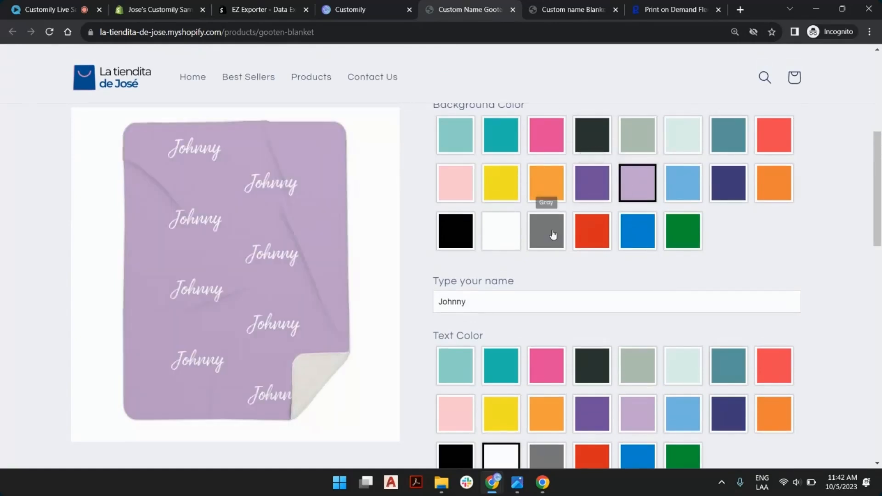
{"action": "left_click", "coordinate": [593, 198]}
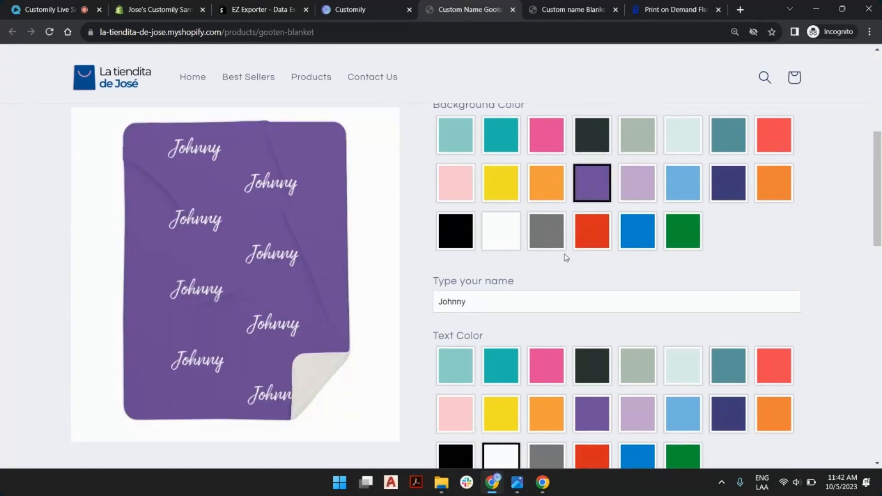
Review the rest of the product page and add the customized blanket to the cart.
{"action": "scroll", "coordinate": [564, 253], "scroll_direction": "down", "scroll_amount": 6}
{"action": "scroll", "coordinate": [749, 230], "scroll_direction": "up", "scroll_amount": 3}
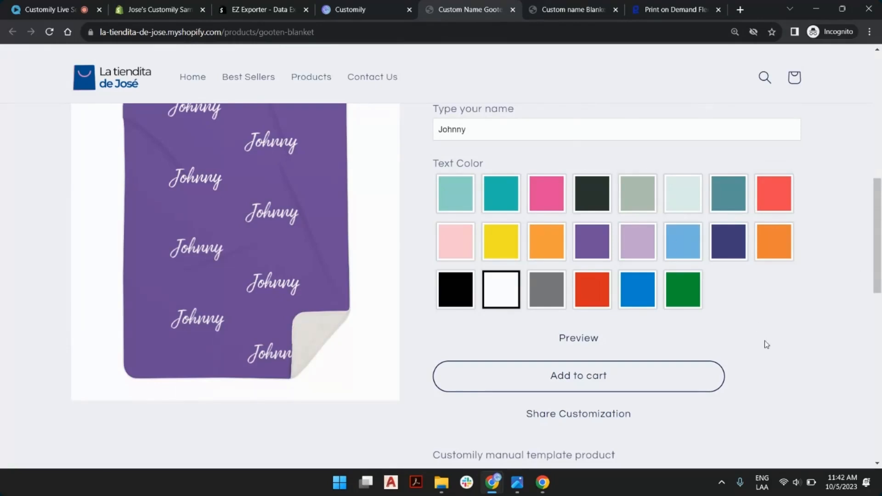
{"action": "left_click", "coordinate": [650, 10]}
{"action": "left_click", "coordinate": [453, 10]}
{"action": "left_click", "coordinate": [603, 391]}
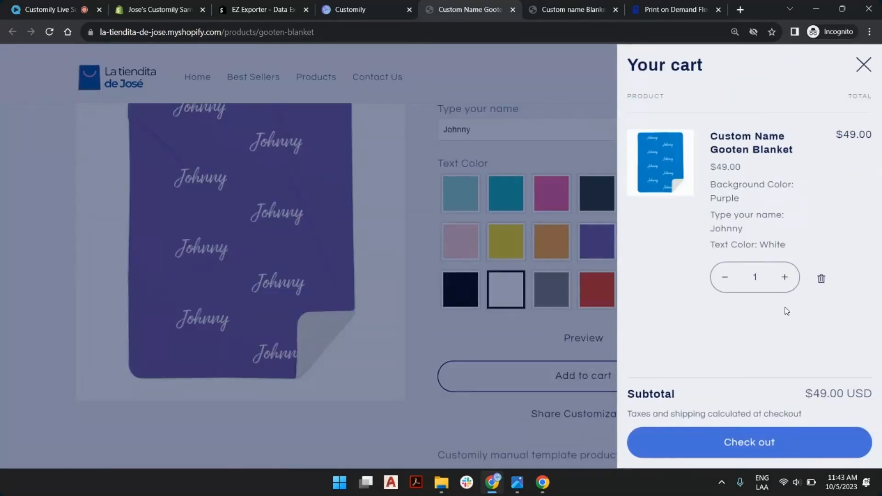
Proceed to checkout and fill in the contact e-mail with a saved address.
{"action": "left_click", "coordinate": [763, 443]}
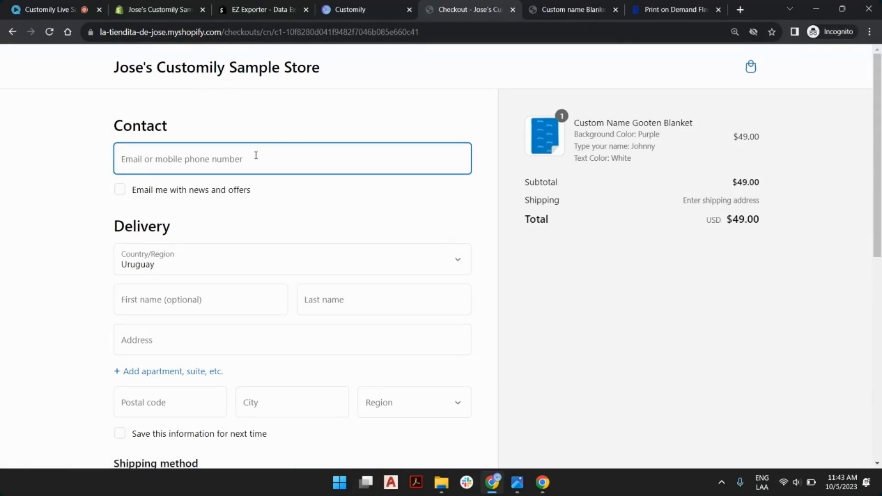
{"action": "left_click", "coordinate": [254, 161]}
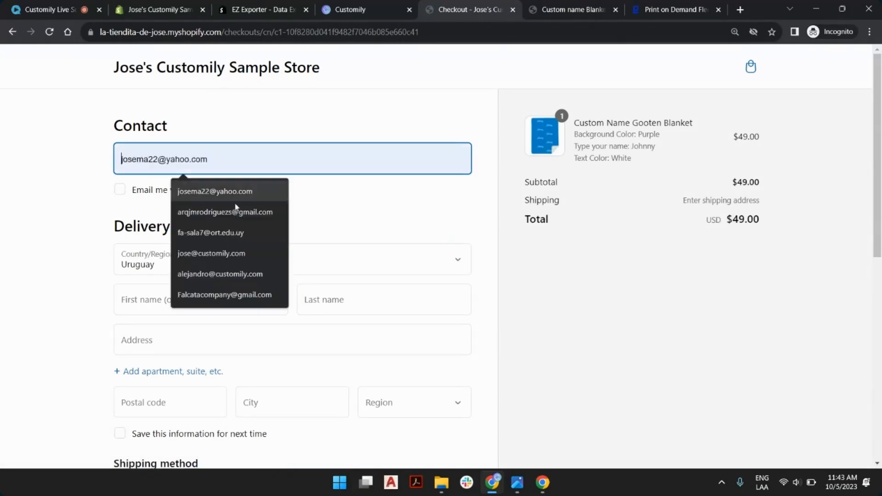
{"action": "left_click", "coordinate": [227, 253]}
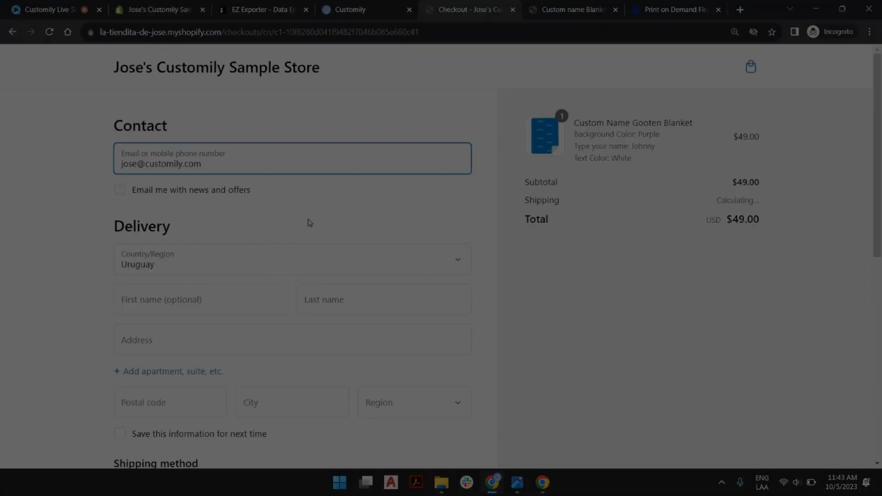
Switch to the Shopify admin and sort the product list by creation date, newest first.
{"action": "left_click", "coordinate": [156, 8]}
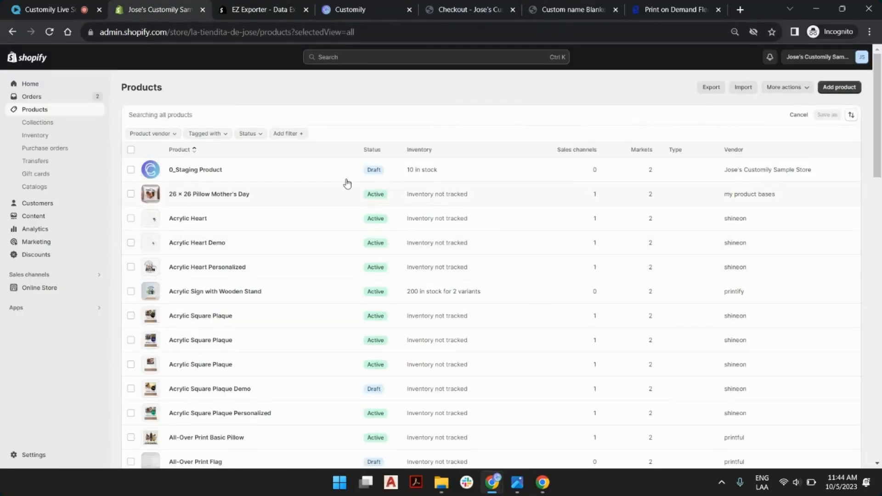
{"action": "left_click", "coordinate": [849, 118]}
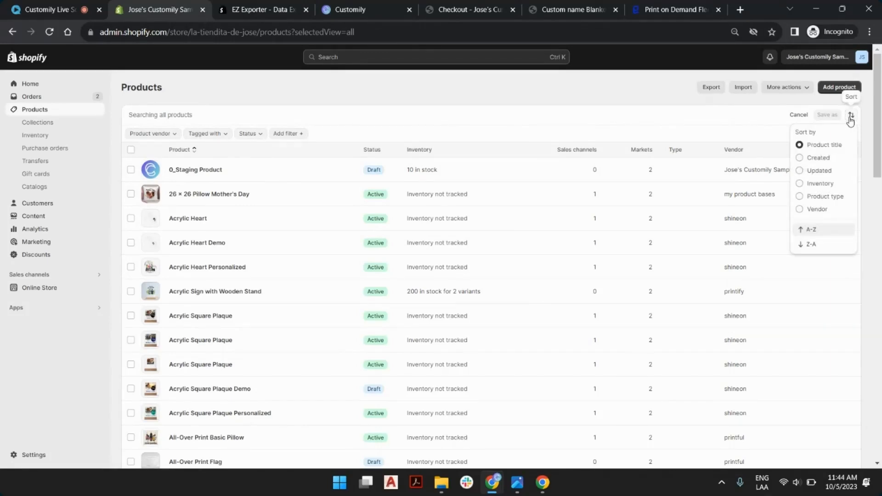
{"action": "left_click", "coordinate": [818, 159]}
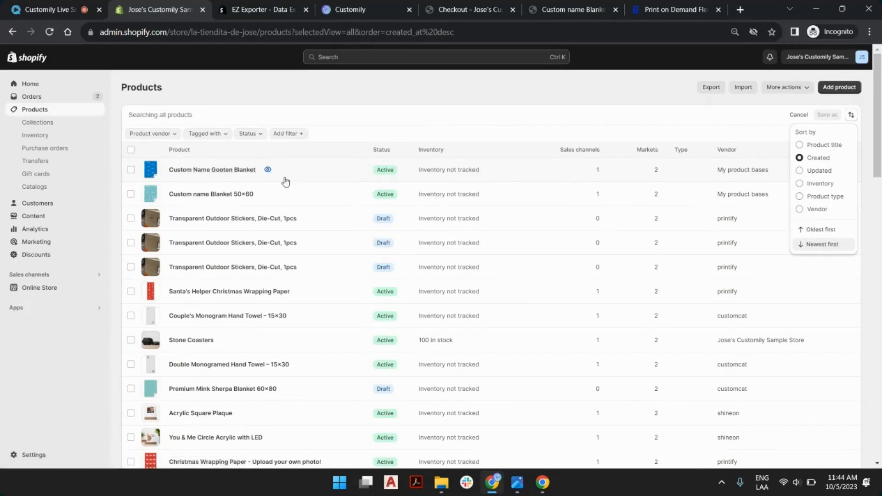
{"action": "left_click", "coordinate": [363, 89]}
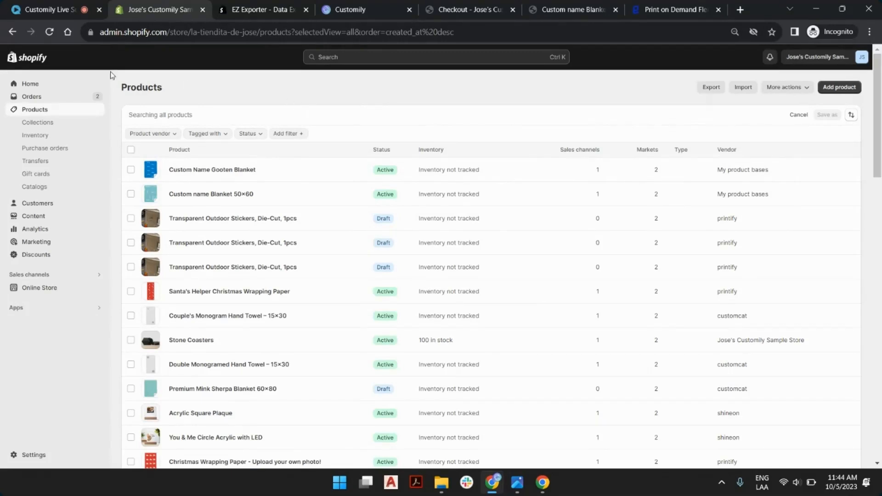
Open the store's orders list and view the details of the older $40.00 order.
{"action": "left_click", "coordinate": [40, 98]}
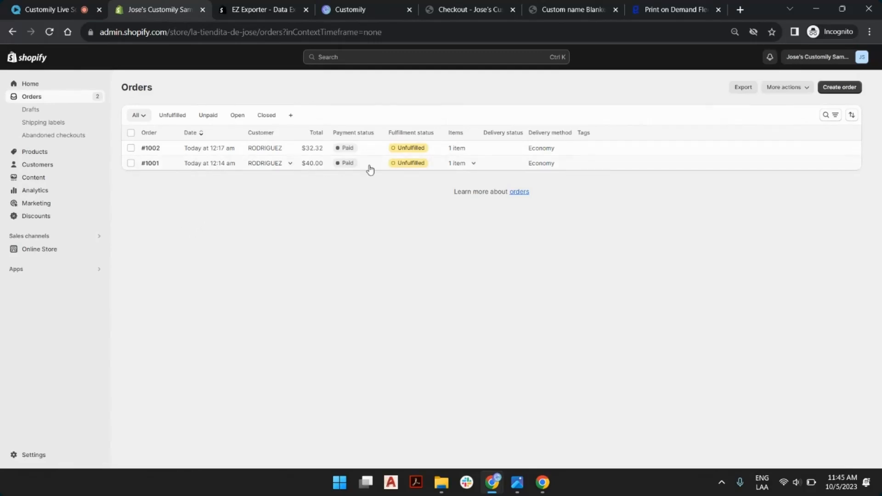
{"action": "left_click", "coordinate": [197, 165]}
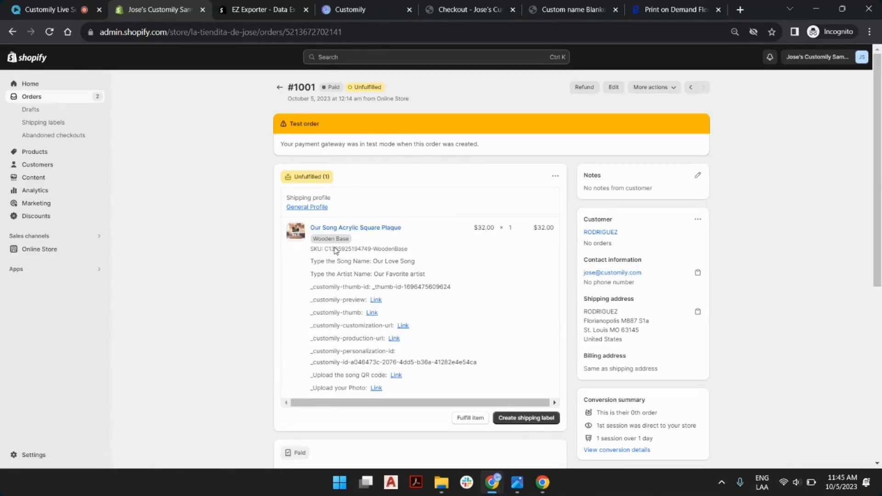
Examine the Our Song Acrylic Square Plaque order's line item properties, including the song name, artist name, QR code and photo uploads.
{"action": "scroll", "coordinate": [245, 219], "scroll_direction": "down", "scroll_amount": 1}
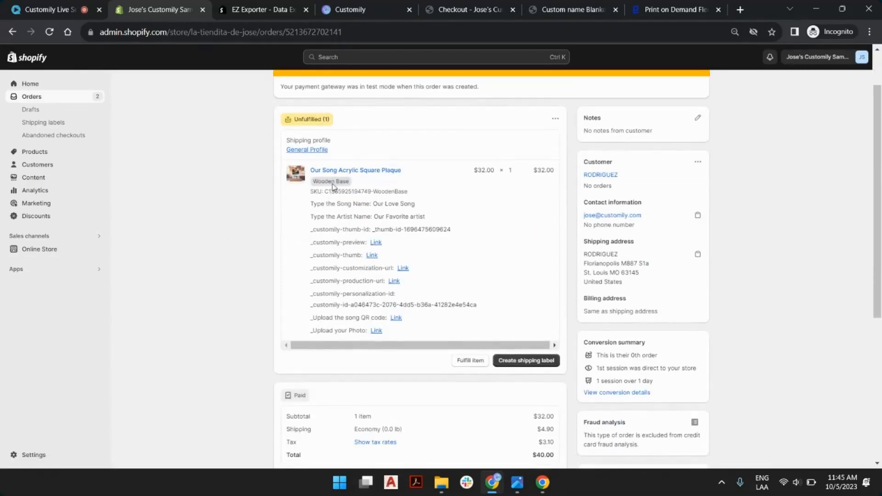
{"action": "scroll", "coordinate": [274, 187], "scroll_direction": "down", "scroll_amount": 1}
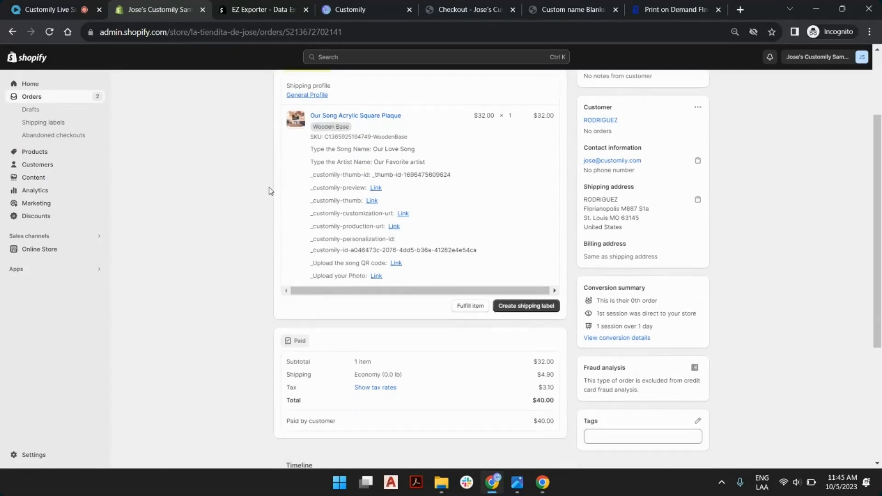
{"action": "left_click_drag", "start_coordinate": [310, 151], "coordinate": [369, 149]}
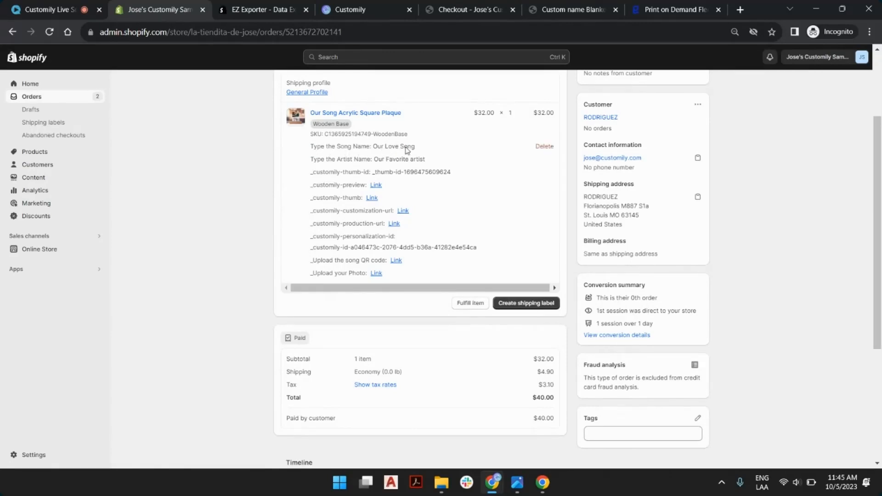
{"action": "scroll", "coordinate": [309, 188], "scroll_direction": "up", "scroll_amount": 1}
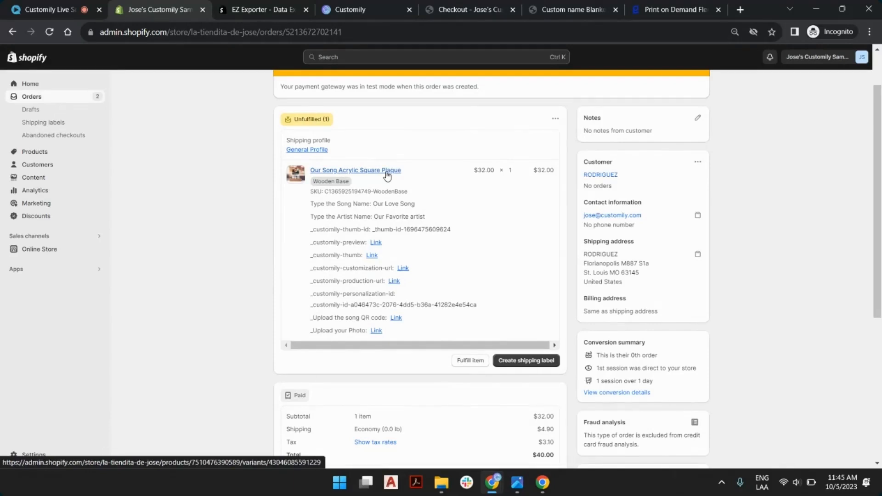
{"action": "scroll", "coordinate": [386, 173], "scroll_direction": "down", "scroll_amount": 1}
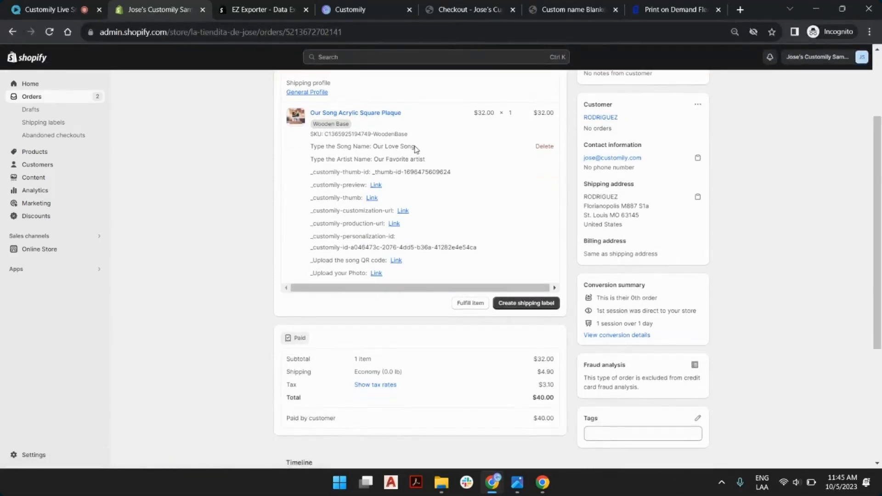
{"action": "left_click_drag", "start_coordinate": [415, 146], "coordinate": [372, 147]}
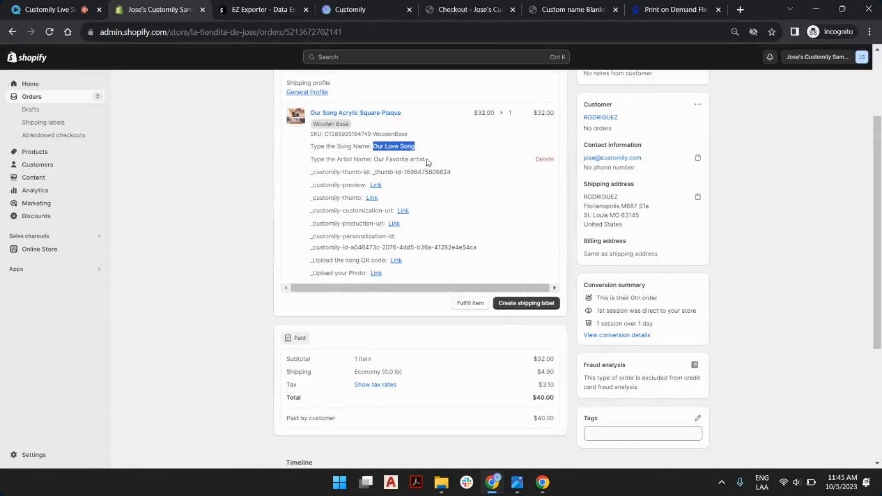
{"action": "left_click_drag", "start_coordinate": [428, 159], "coordinate": [376, 163]}
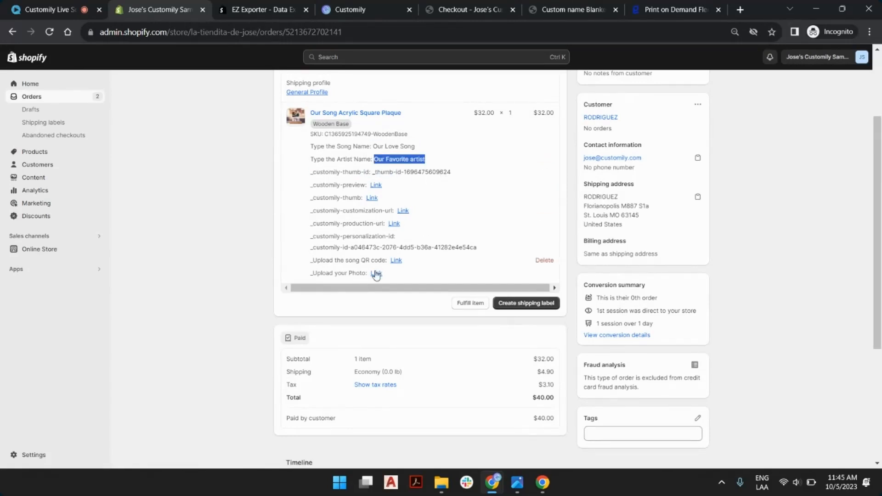
{"action": "left_click_drag", "start_coordinate": [311, 274], "coordinate": [363, 276]}
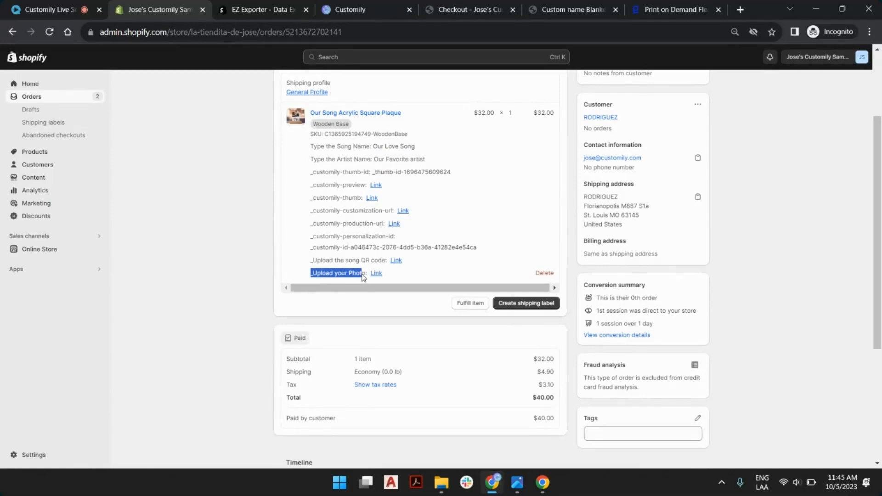
{"action": "left_click", "coordinate": [213, 241]}
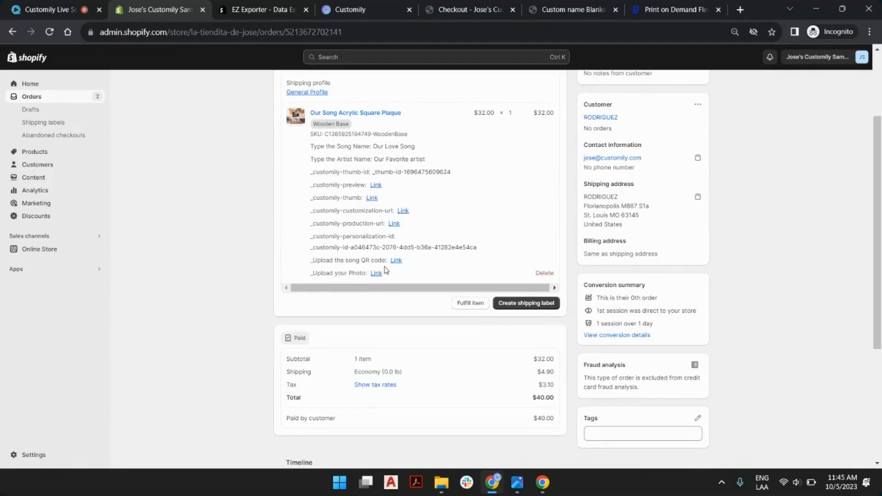
{"action": "left_click_drag", "start_coordinate": [313, 260], "coordinate": [340, 276]}
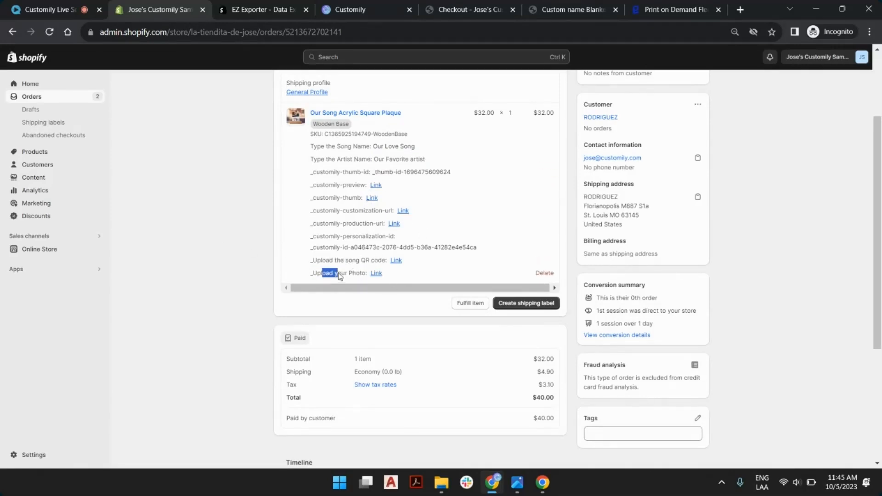
View the plaque order's customized preview image through its _customily-preview property.
{"action": "left_click", "coordinate": [338, 187]}
{"action": "left_click_drag", "start_coordinate": [323, 187], "coordinate": [363, 185]}
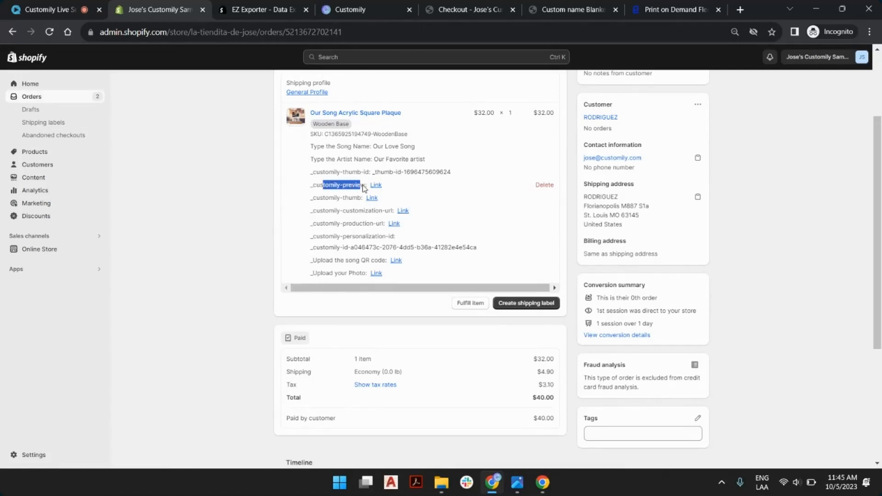
{"action": "left_click", "coordinate": [365, 185]}
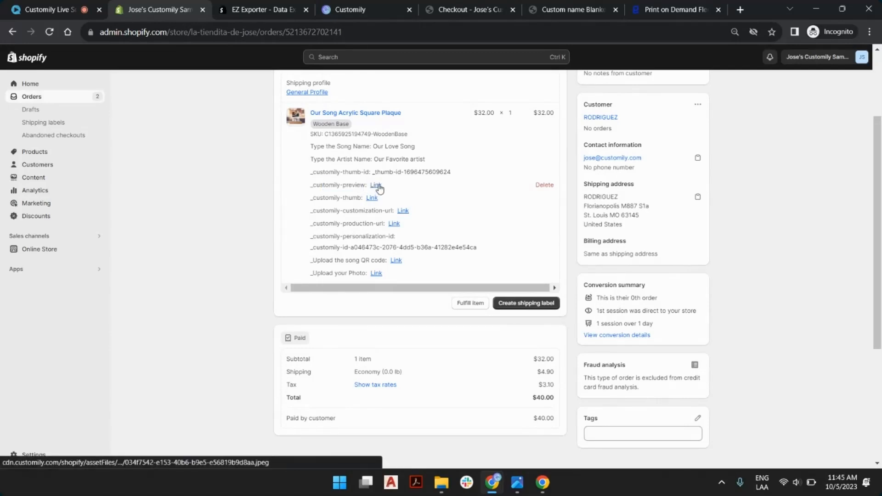
{"action": "left_click", "coordinate": [377, 185]}
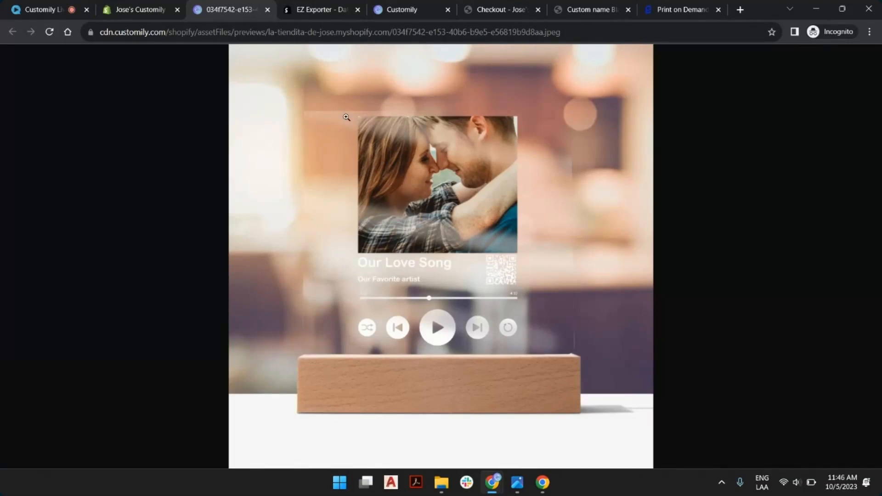
View the order's uploaded song QR code and uploaded photo, and compare them with the customized preview image.
{"action": "left_click", "coordinate": [150, 11]}
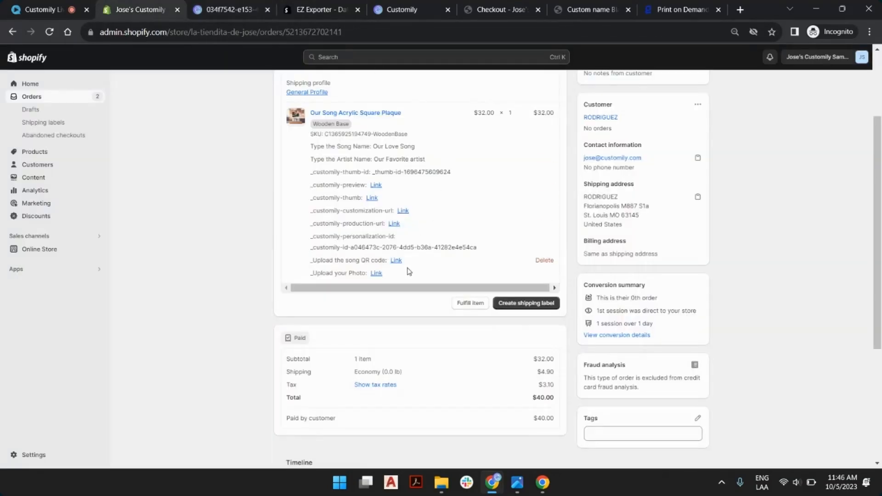
{"action": "left_click", "coordinate": [396, 260]}
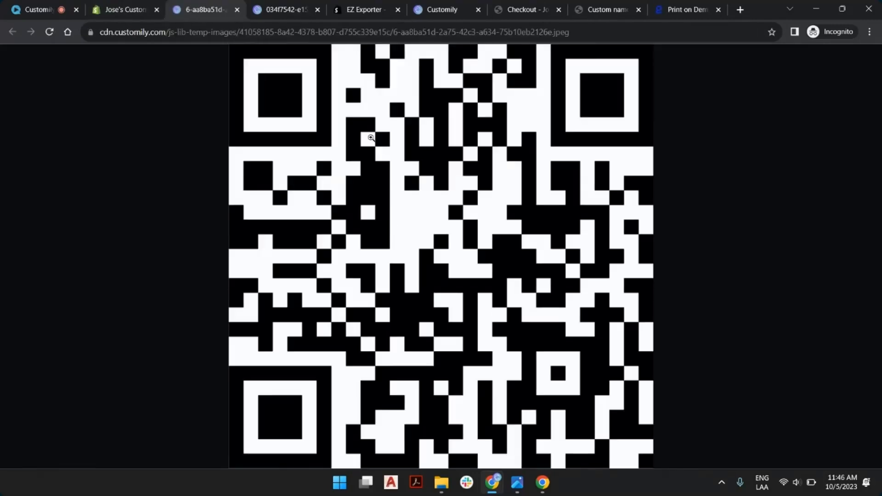
{"action": "left_click", "coordinate": [271, 11]}
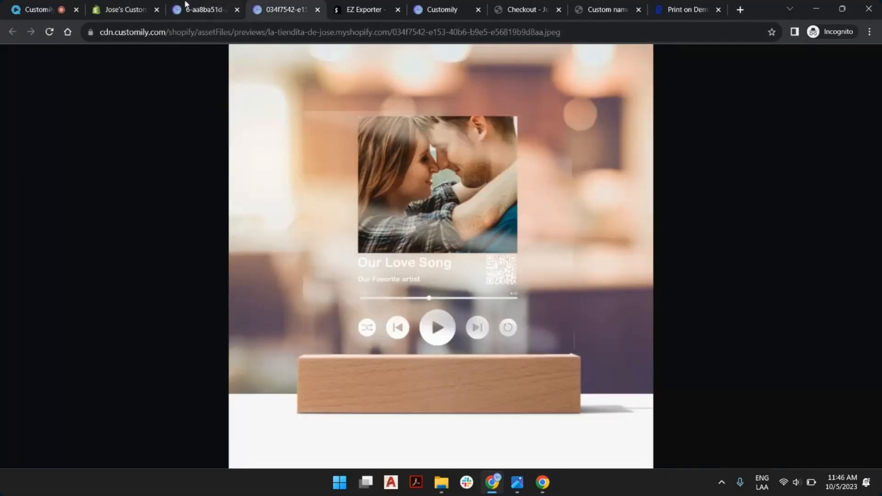
{"action": "left_click", "coordinate": [155, 5]}
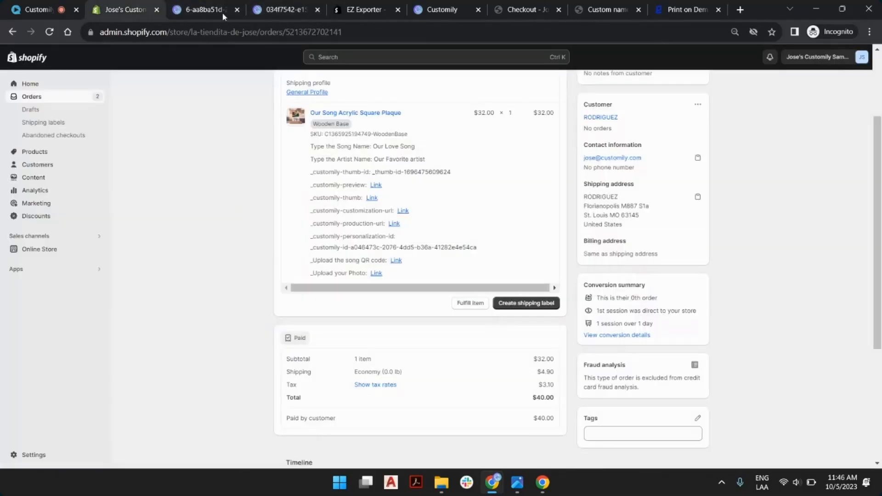
{"action": "left_click", "coordinate": [378, 275]}
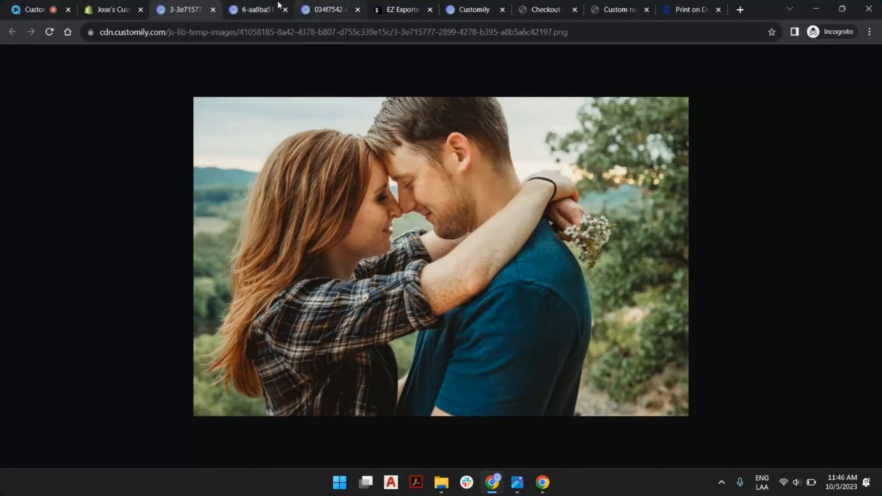
{"action": "left_click", "coordinate": [258, 10]}
{"action": "left_click", "coordinate": [328, 10]}
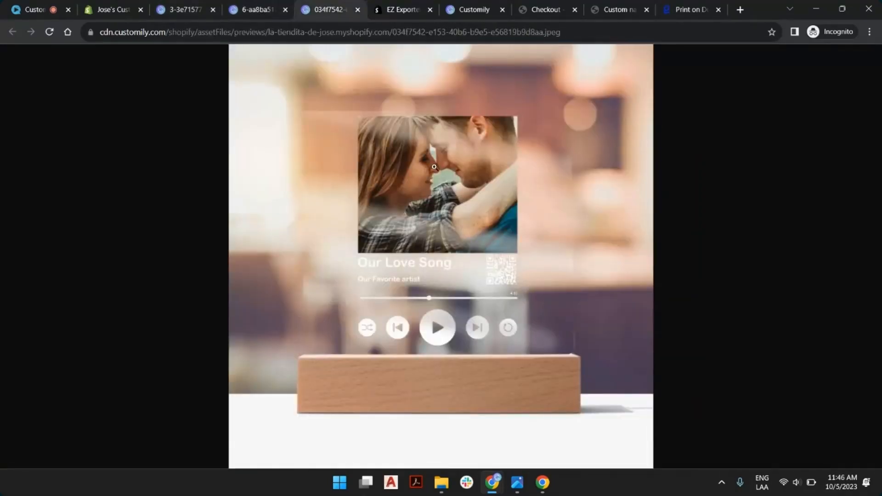
Open the order's _customily-customization-url and check the customer's restored personalization on the plaque's product page.
{"action": "left_click", "coordinate": [113, 10]}
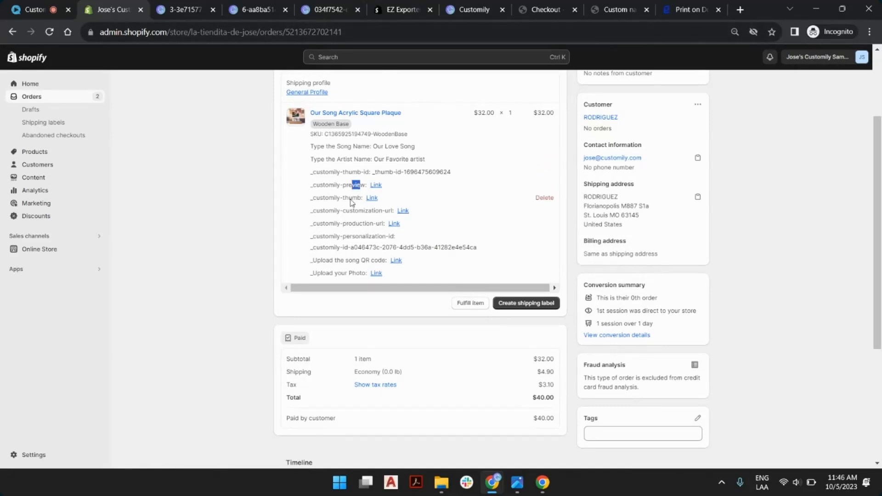
{"action": "left_click_drag", "start_coordinate": [348, 198], "coordinate": [393, 212]}
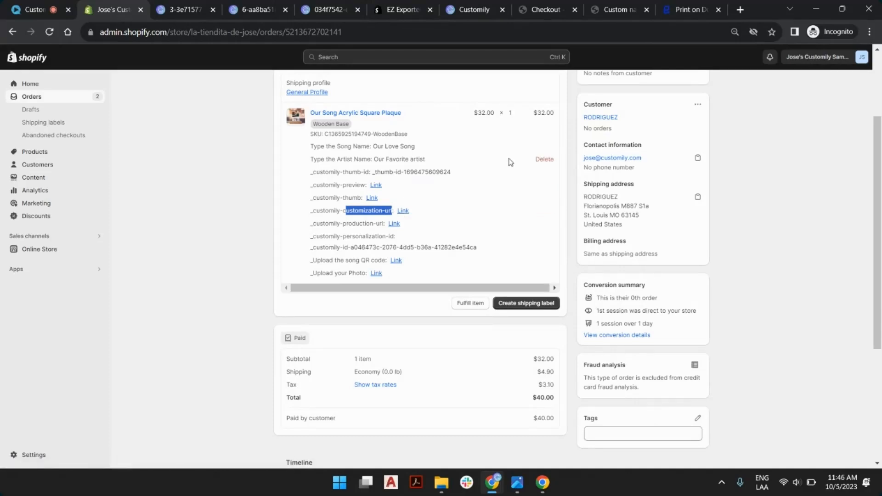
{"action": "left_click", "coordinate": [404, 211]}
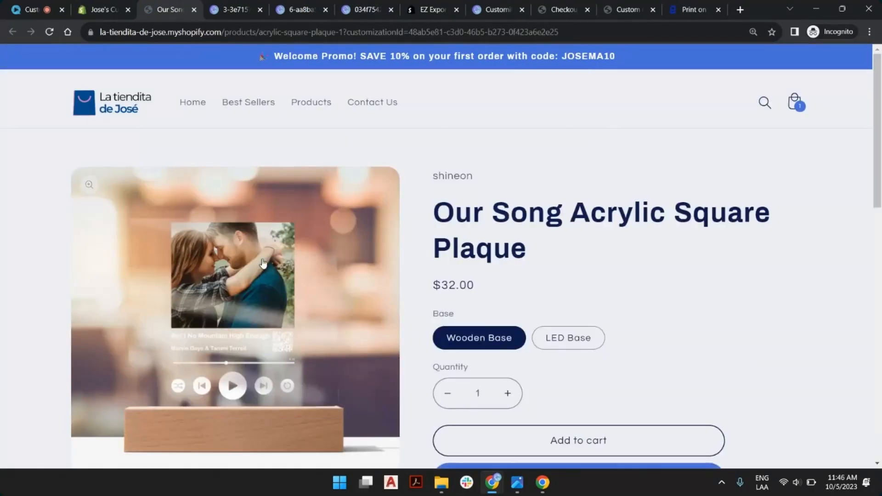
{"action": "scroll", "coordinate": [592, 172], "scroll_direction": "down", "scroll_amount": 1}
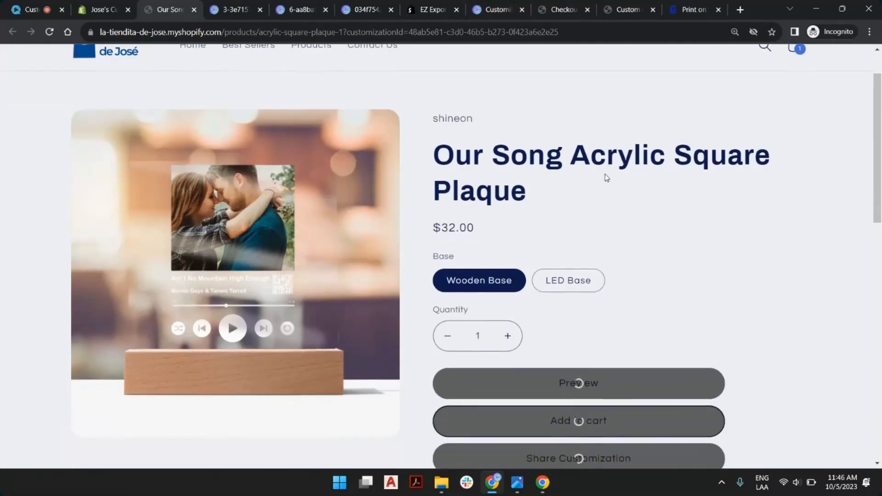
{"action": "scroll", "coordinate": [597, 179], "scroll_direction": "down", "scroll_amount": 2}
{"action": "scroll", "coordinate": [599, 143], "scroll_direction": "up", "scroll_amount": 3}
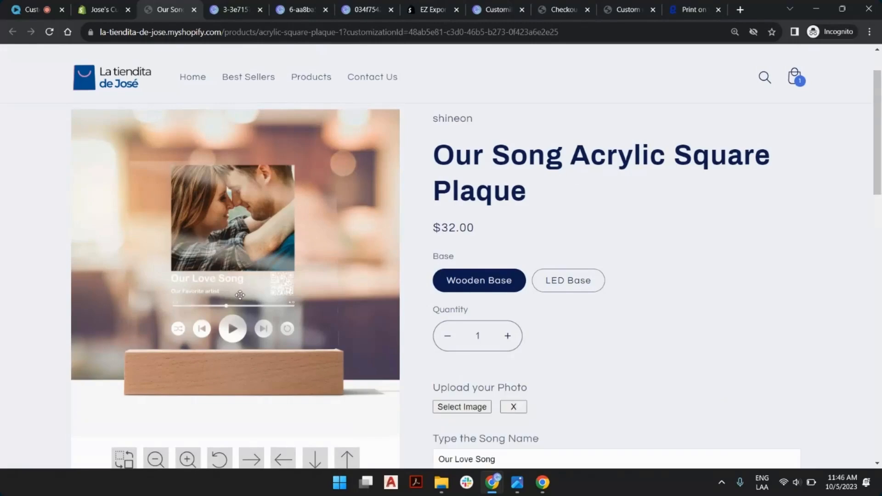
Open the production file from the order's _customily-production-url and inspect the print image at full size.
{"action": "left_click", "coordinate": [112, 9]}
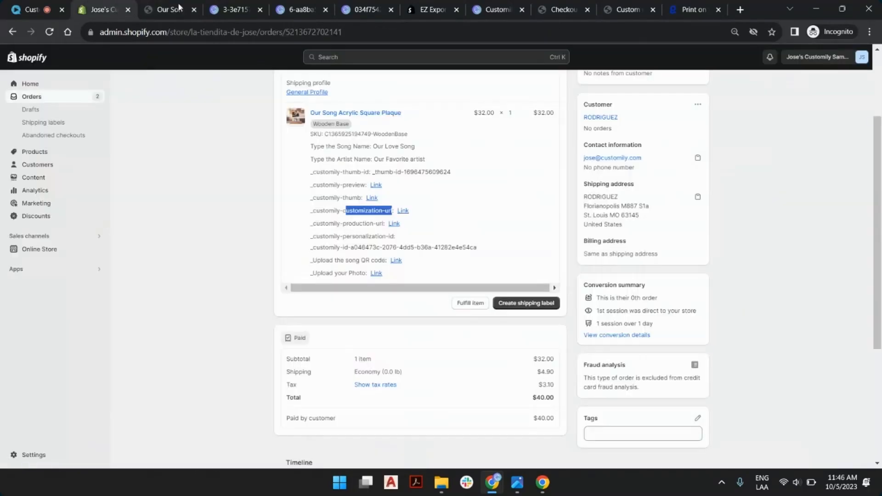
{"action": "left_click_drag", "start_coordinate": [353, 224], "coordinate": [380, 224]}
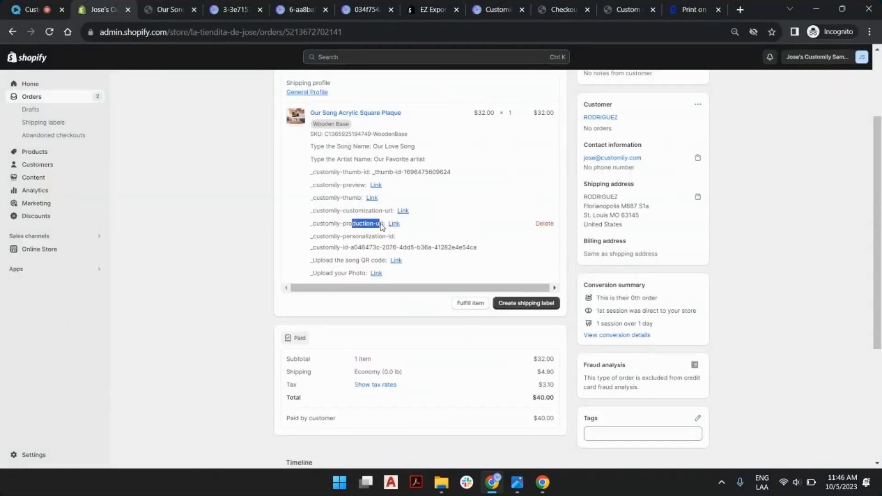
{"action": "left_click", "coordinate": [381, 225]}
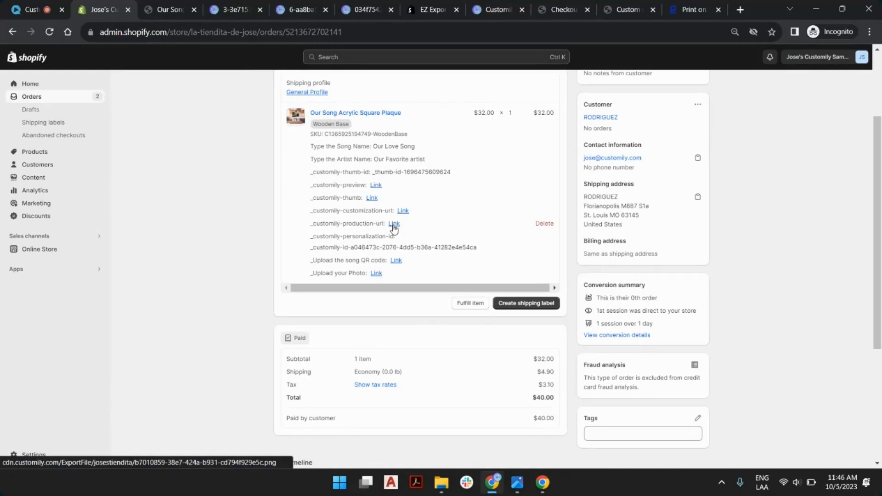
{"action": "left_click", "coordinate": [394, 224]}
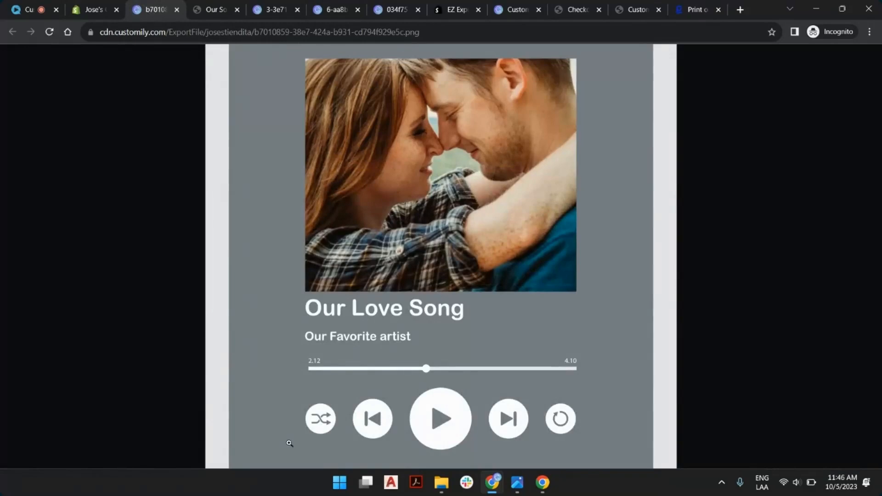
{"action": "left_click", "coordinate": [385, 262]}
{"action": "scroll", "coordinate": [401, 262], "scroll_direction": "down", "scroll_amount": 10}
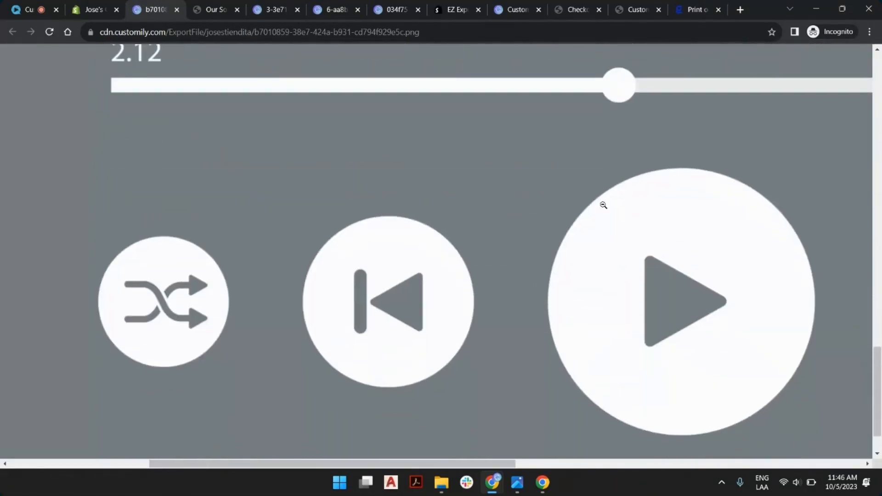
{"action": "scroll", "coordinate": [560, 247], "scroll_direction": "up", "scroll_amount": 20}
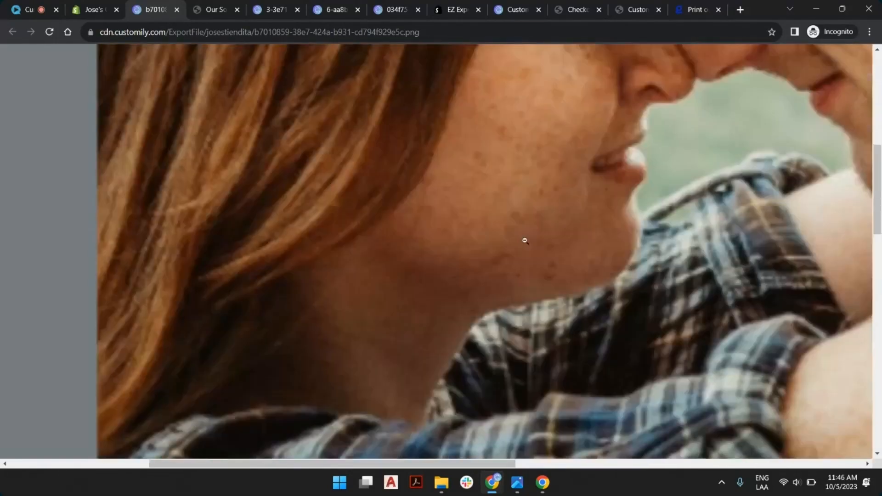
{"action": "scroll", "coordinate": [505, 220], "scroll_direction": "up", "scroll_amount": 9}
{"action": "left_click_drag", "start_coordinate": [448, 463], "coordinate": [791, 444]}
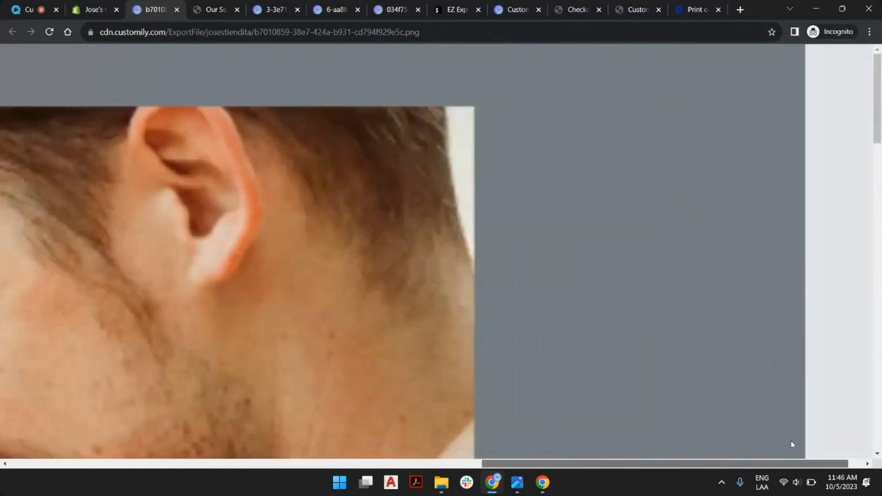
{"action": "scroll", "coordinate": [791, 444], "scroll_direction": "right", "scroll_amount": 1}
{"action": "scroll", "coordinate": [484, 287], "scroll_direction": "down", "scroll_amount": 20}
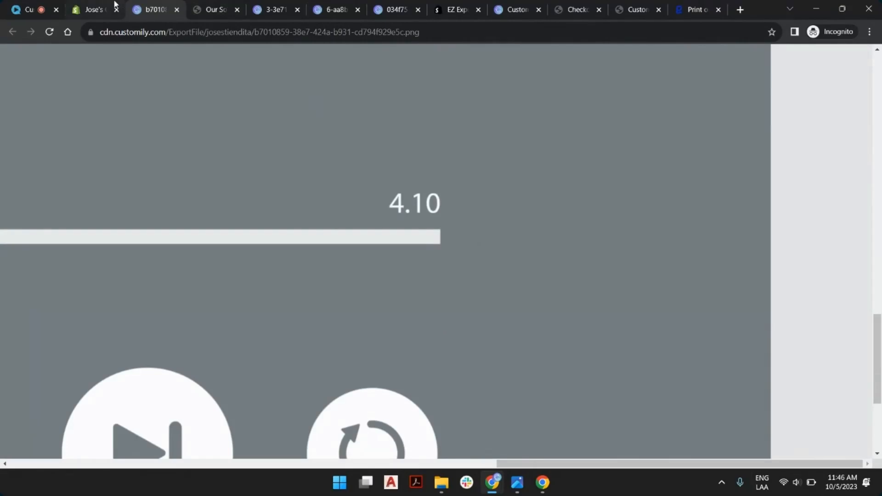
Return to the Shopify order and highlight all customization properties, from the song name through the uploaded photo.
{"action": "left_click", "coordinate": [114, 2]}
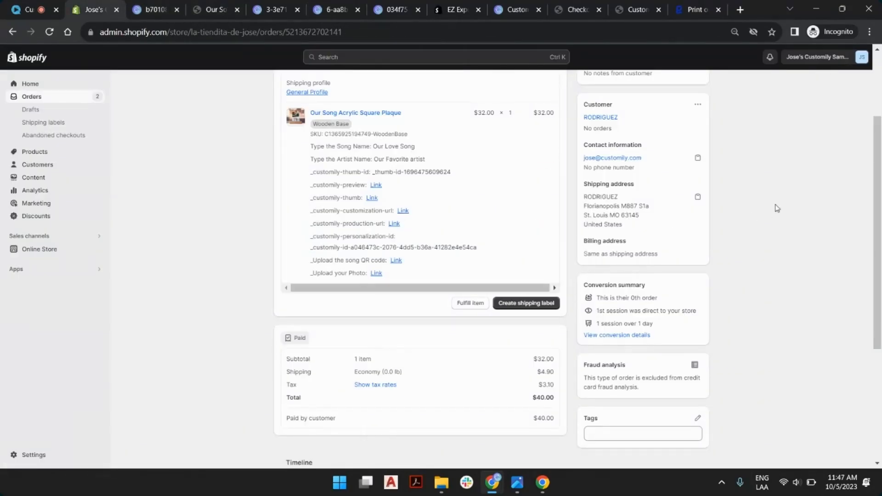
{"action": "scroll", "coordinate": [395, 173], "scroll_direction": "up", "scroll_amount": 2}
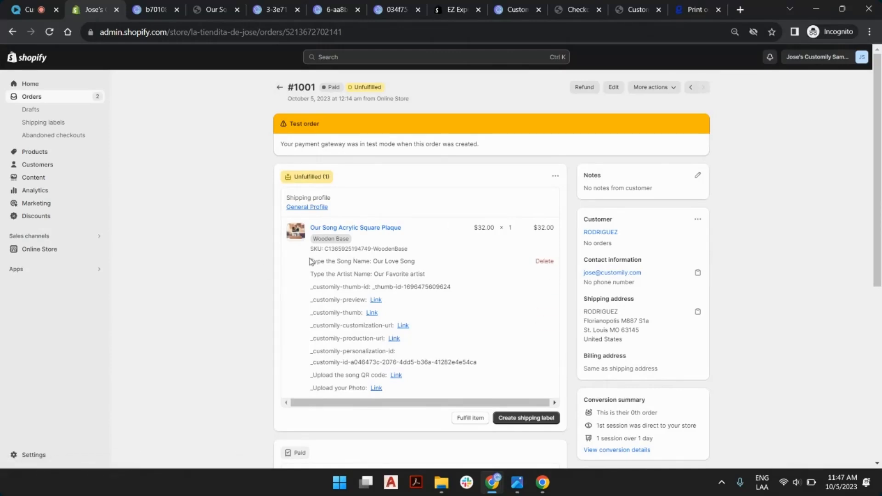
{"action": "left_click_drag", "start_coordinate": [311, 261], "coordinate": [437, 385]}
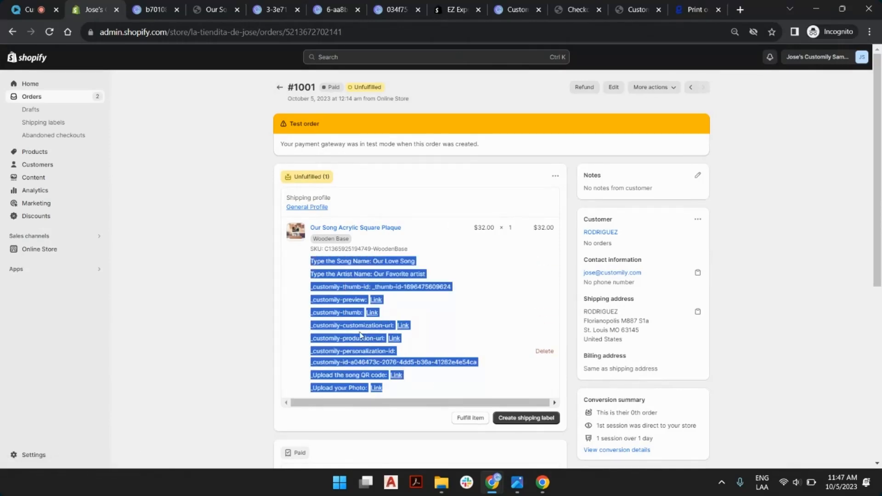
Highlight the plaque order's customization properties from the song name through the personalization ID, and clear the highlight.
{"action": "left_click", "coordinate": [217, 252]}
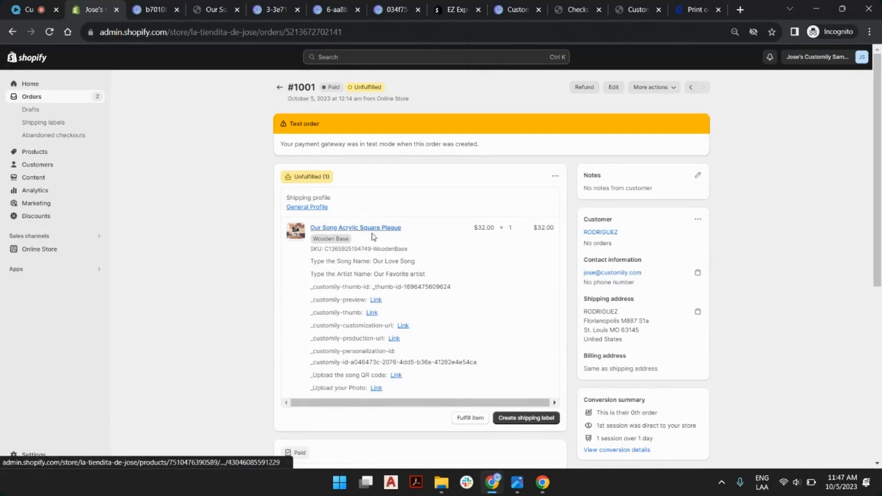
{"action": "left_click_drag", "start_coordinate": [317, 261], "coordinate": [397, 362]}
{"action": "left_click", "coordinate": [257, 271]}
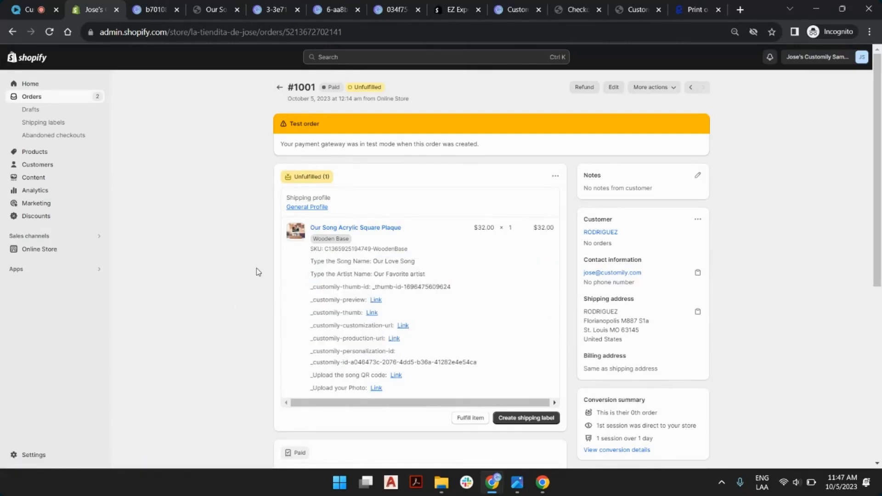
Return to the Shopify orders list and view the EZ Exporter - Data Exports listing in the Shopify app store.
{"action": "left_click", "coordinate": [279, 88]}
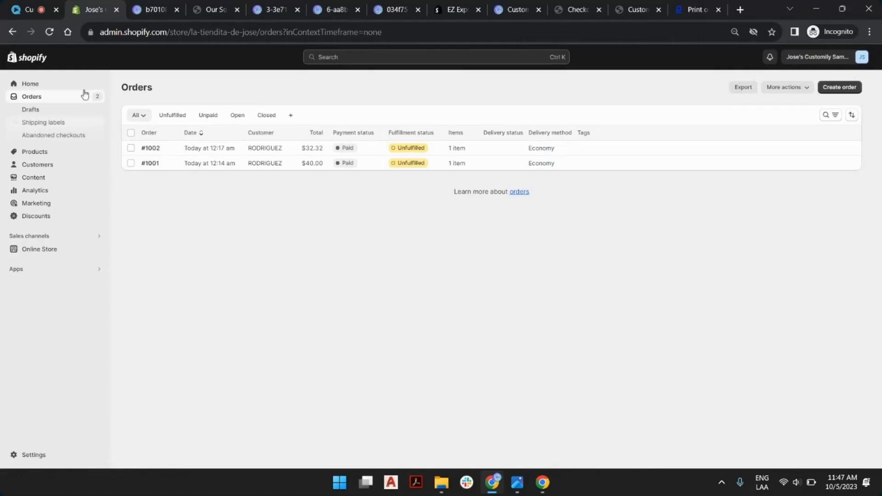
{"action": "left_click", "coordinate": [457, 6]}
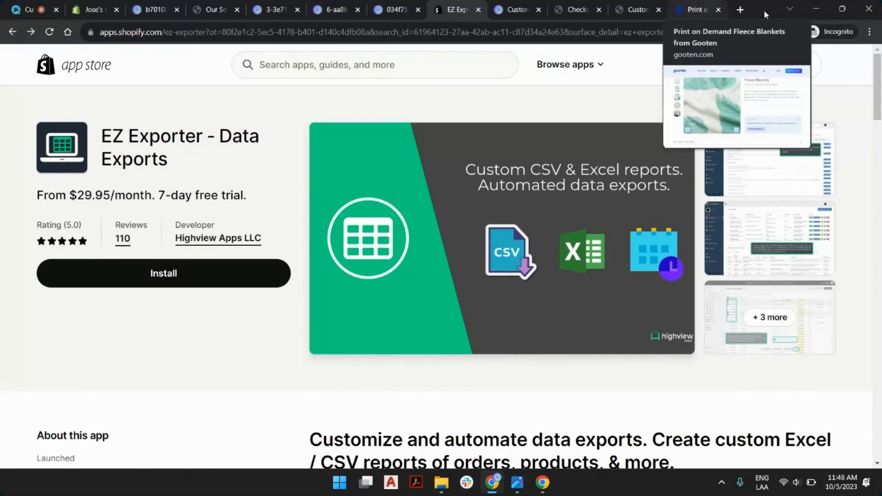
Review the plaque's customized preview, the uploaded photo and the production print image in their already open pages.
{"action": "left_click", "coordinate": [394, 9]}
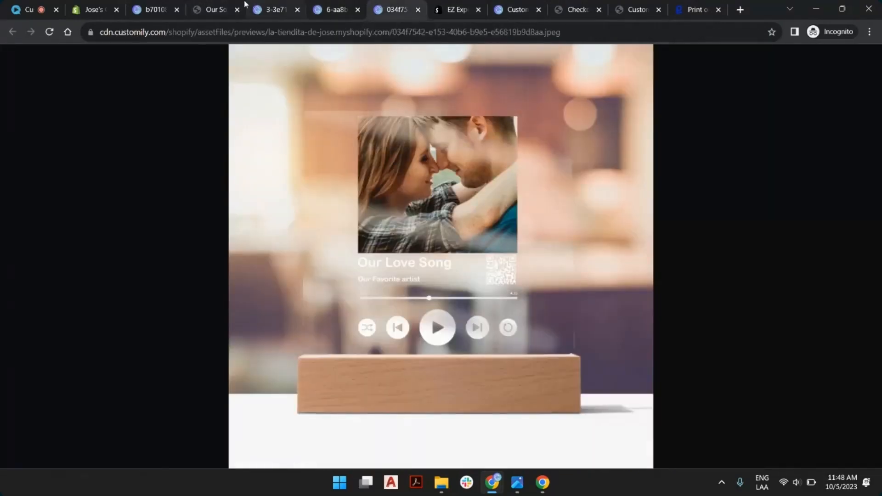
{"action": "left_click", "coordinate": [259, 7]}
{"action": "left_click", "coordinate": [204, 6]}
{"action": "left_click", "coordinate": [252, 5]}
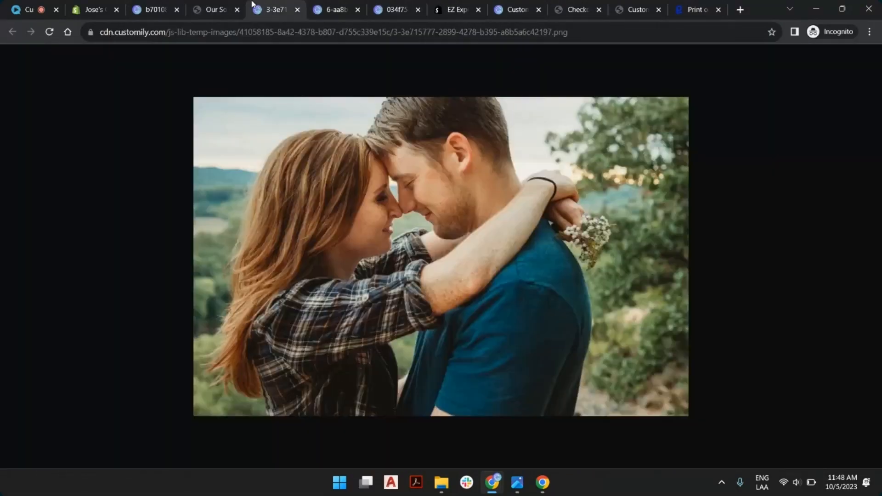
{"action": "left_click", "coordinate": [154, 8]}
{"action": "right_click", "coordinate": [412, 172]}
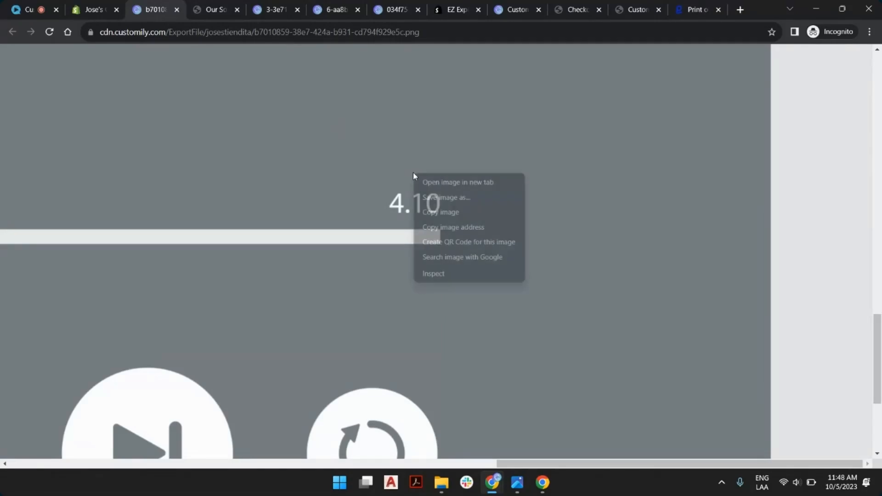
{"action": "left_click", "coordinate": [636, 203]}
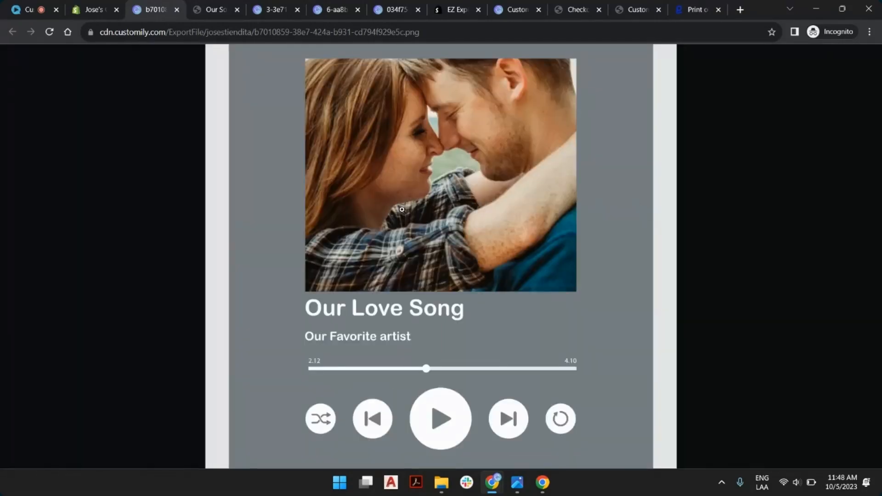
Open the Our Song Acrylic Square Plaque order from the Shopify orders list again, and return to the list.
{"action": "left_click", "coordinate": [92, 10]}
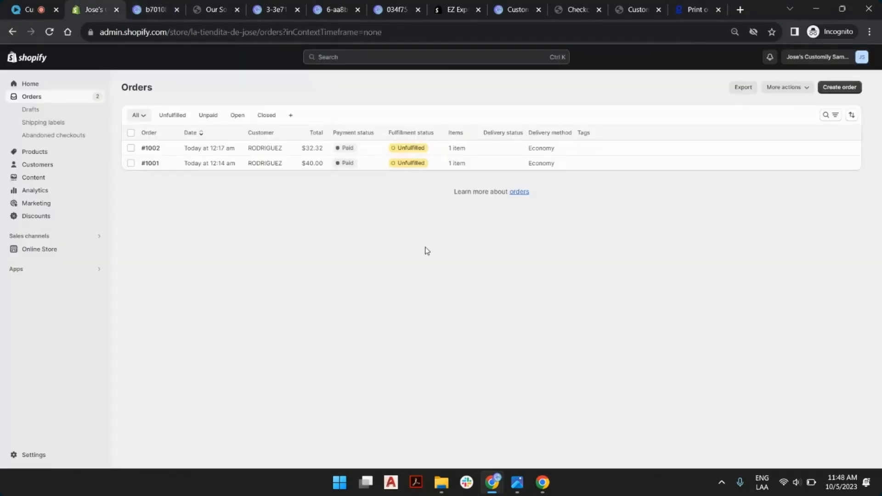
{"action": "left_click", "coordinate": [195, 165]}
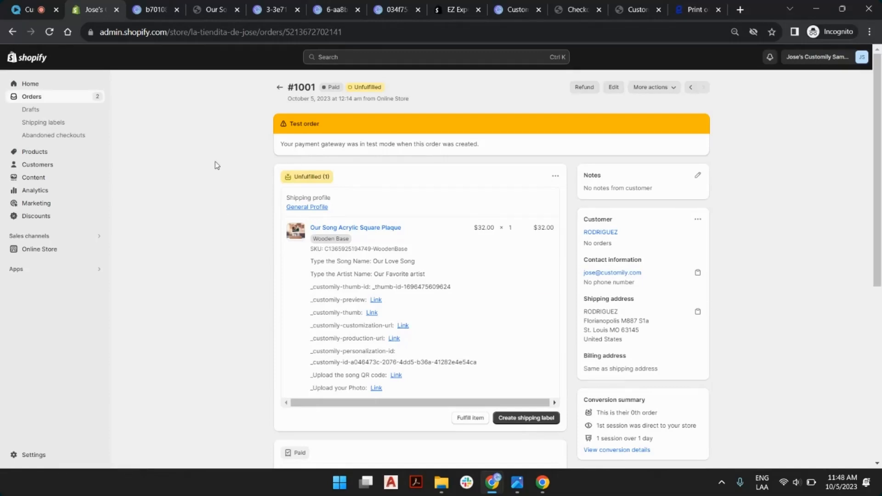
{"action": "left_click", "coordinate": [280, 86]}
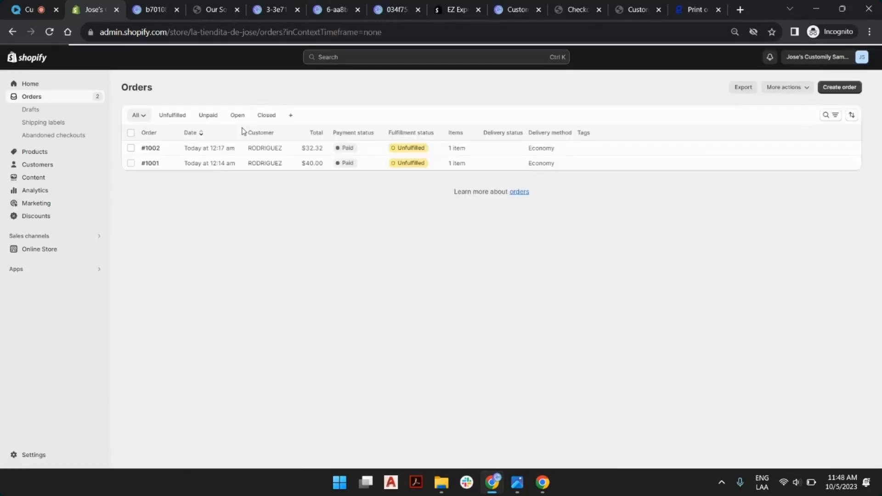
Open the Custom ZP18 Large Square Pillow order and compare its _customily-preview image with the father's selected options.
{"action": "left_click", "coordinate": [205, 149]}
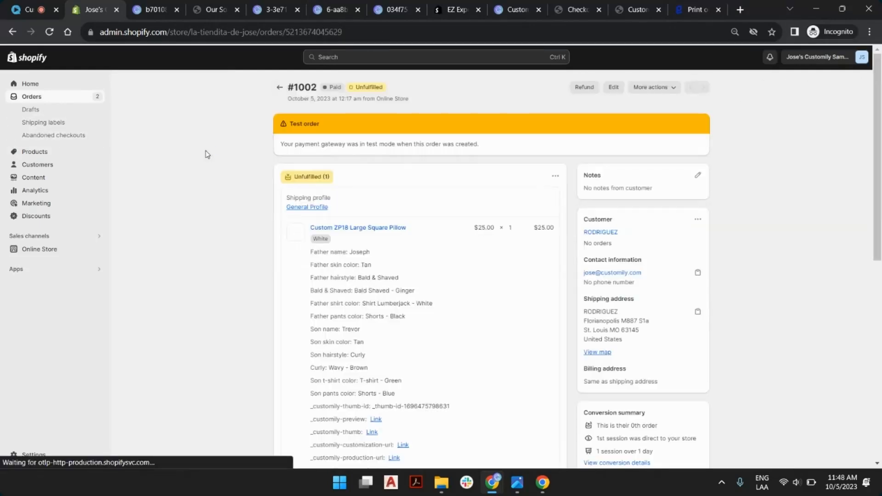
{"action": "scroll", "coordinate": [385, 181], "scroll_direction": "down", "scroll_amount": 3}
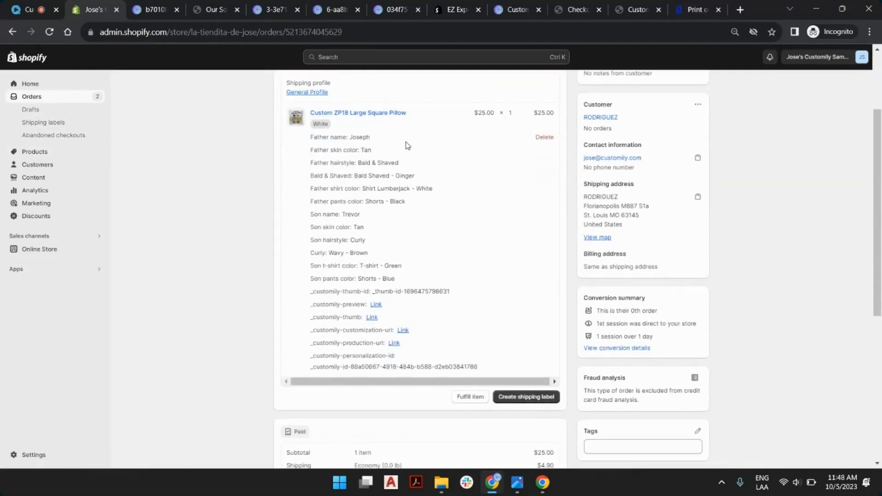
{"action": "left_click", "coordinate": [376, 305]}
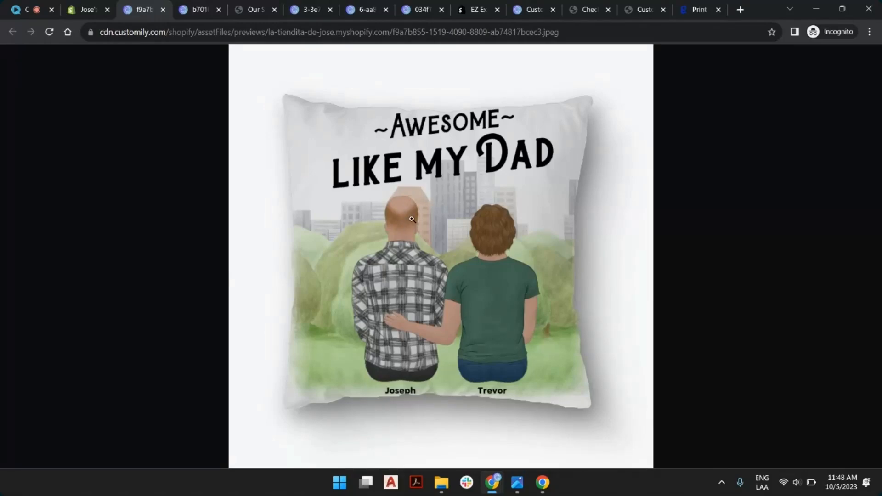
{"action": "left_click", "coordinate": [88, 9]}
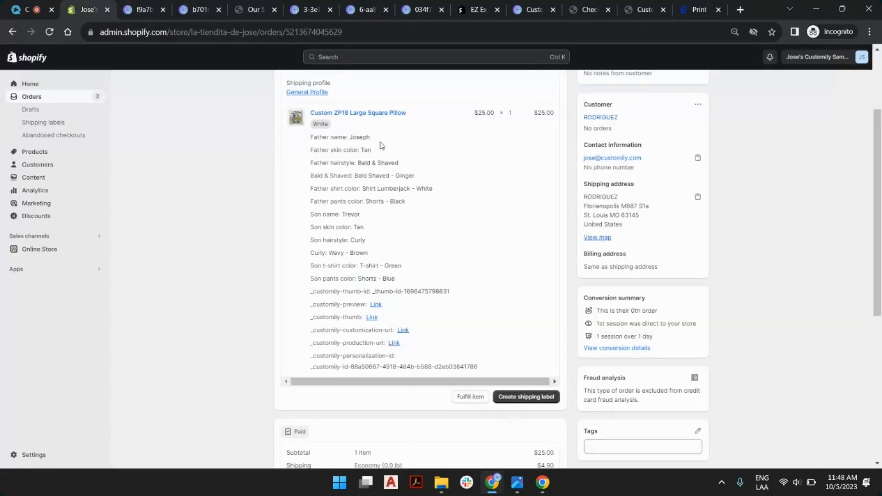
{"action": "left_click_drag", "start_coordinate": [362, 150], "coordinate": [401, 177]}
Open the pillow's print file from _customily-production-url, inspect it at full size, and return to the order.
{"action": "left_click", "coordinate": [395, 343]}
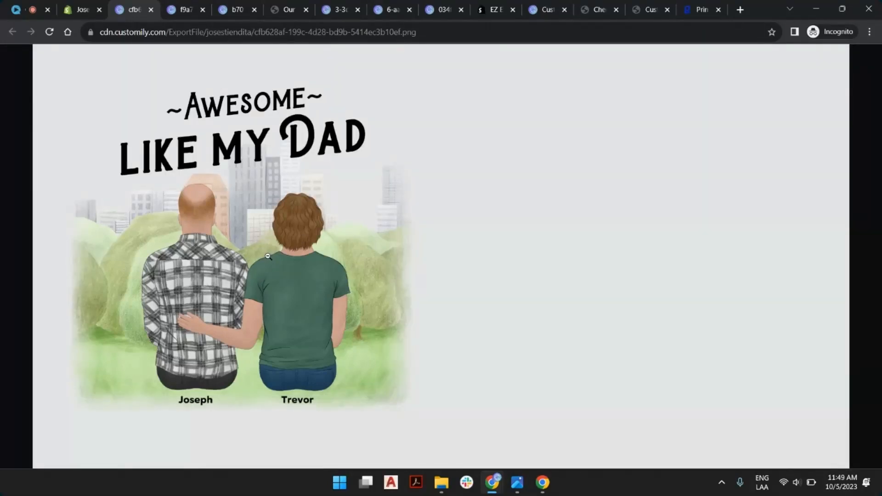
{"action": "left_click", "coordinate": [268, 256]}
{"action": "scroll", "coordinate": [594, 104], "scroll_direction": "up", "scroll_amount": 5}
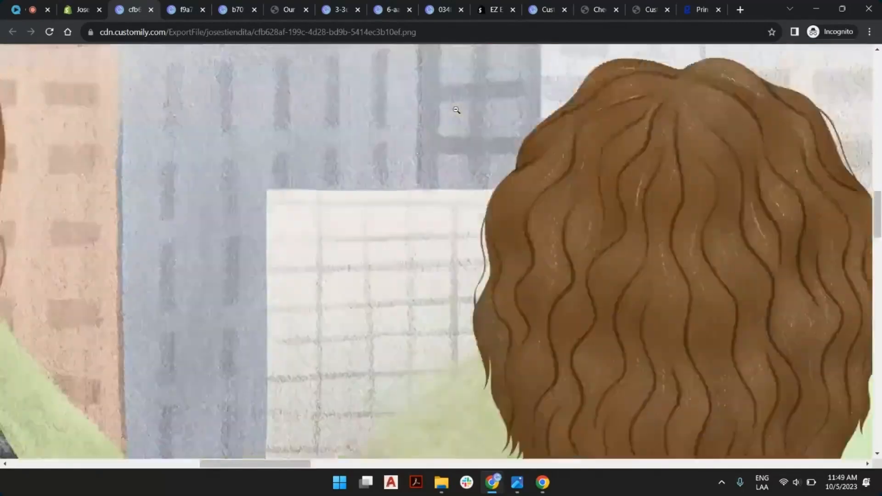
{"action": "scroll", "coordinate": [532, 161], "scroll_direction": "down", "scroll_amount": 10}
{"action": "scroll", "coordinate": [338, 219], "scroll_direction": "down", "scroll_amount": 15}
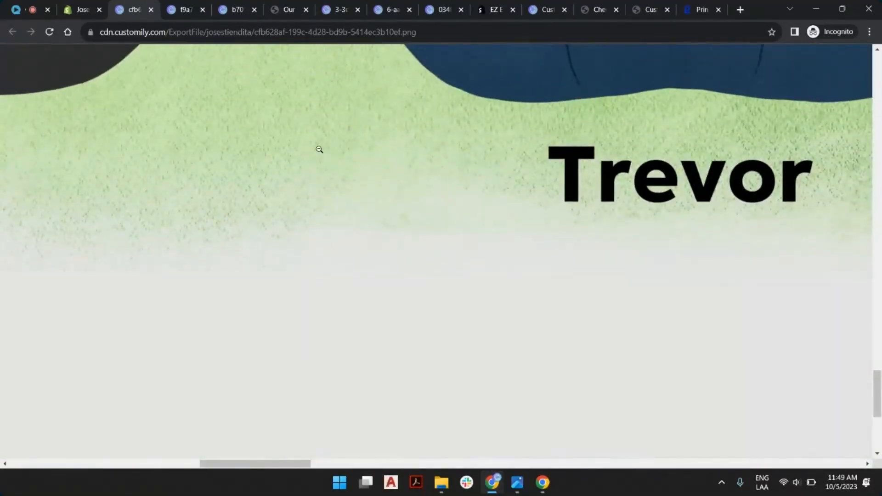
{"action": "left_click", "coordinate": [70, 11]}
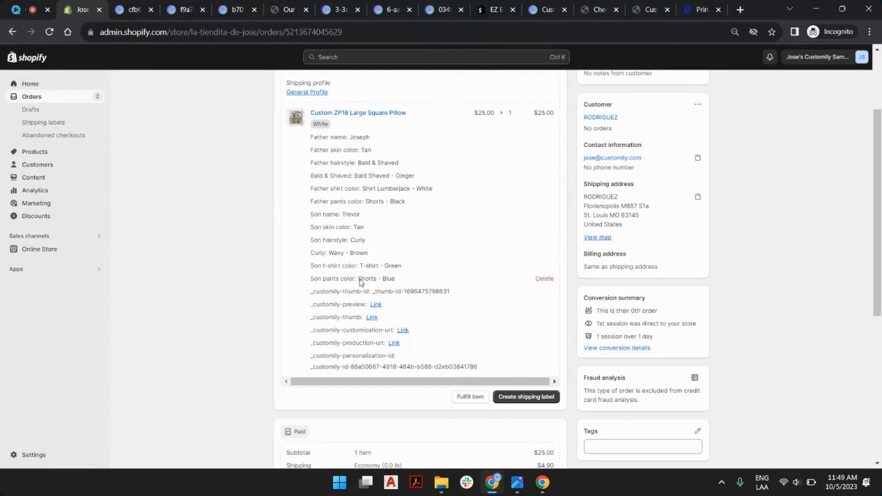
{"action": "scroll", "coordinate": [320, 232], "scroll_direction": "up", "scroll_amount": 3}
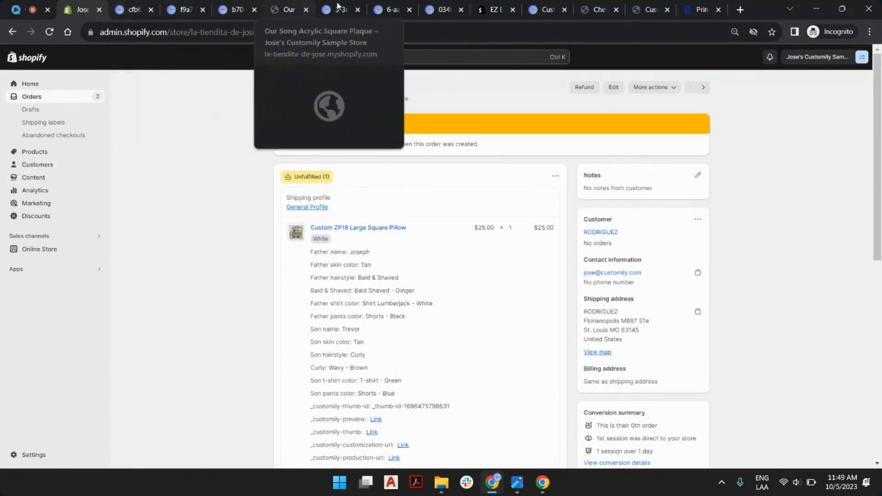
View the orders section in Customily with an order's customization and print file options, and return to the Shopify orders list.
{"action": "left_click", "coordinate": [538, 9]}
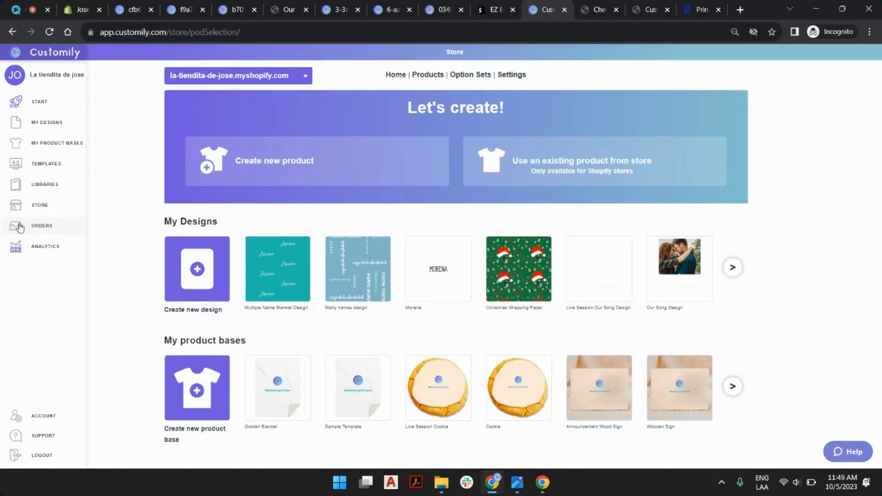
{"action": "left_click", "coordinate": [20, 228]}
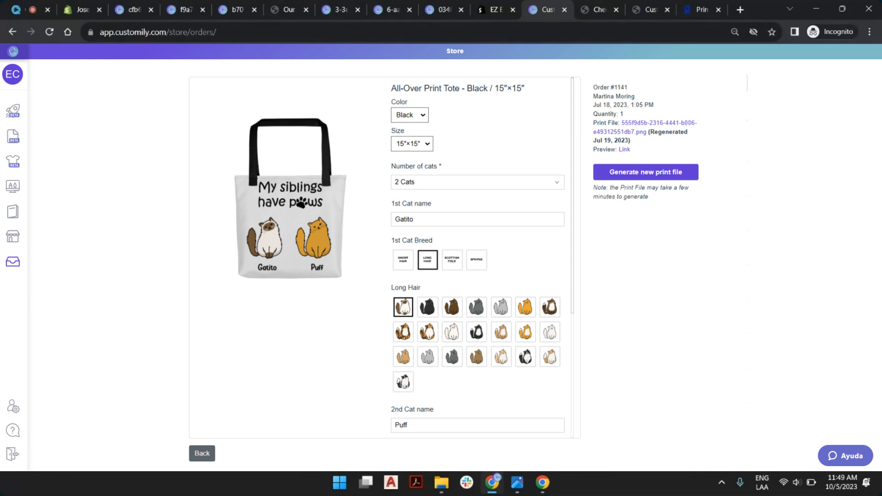
{"action": "left_click", "coordinate": [96, 4]}
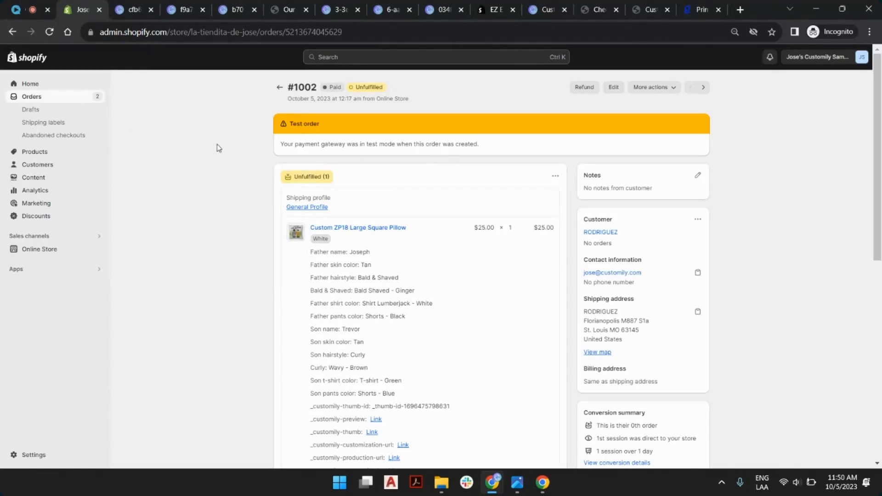
{"action": "left_click", "coordinate": [280, 87]}
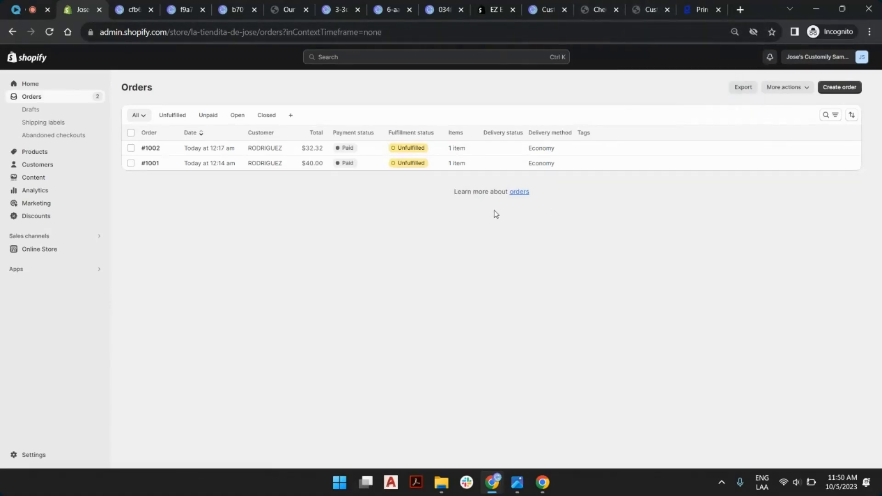
Go back from the store checkout to the Custom Name Gooten Blanket product page and bring up its customization options.
{"action": "left_click", "coordinate": [606, 4]}
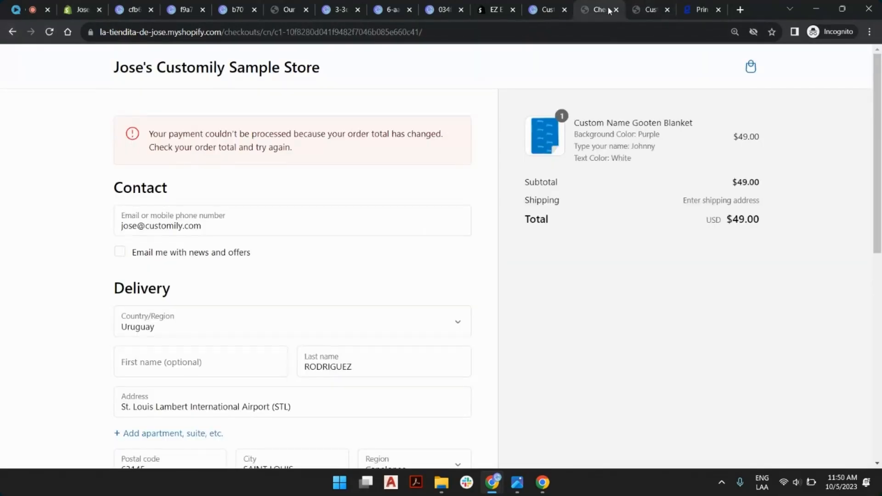
{"action": "right_click", "coordinate": [12, 32]}
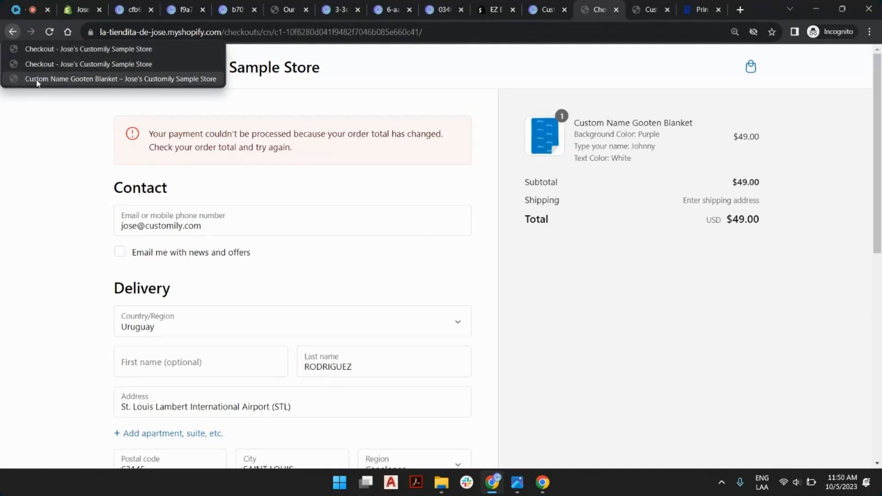
{"action": "left_click", "coordinate": [51, 80]}
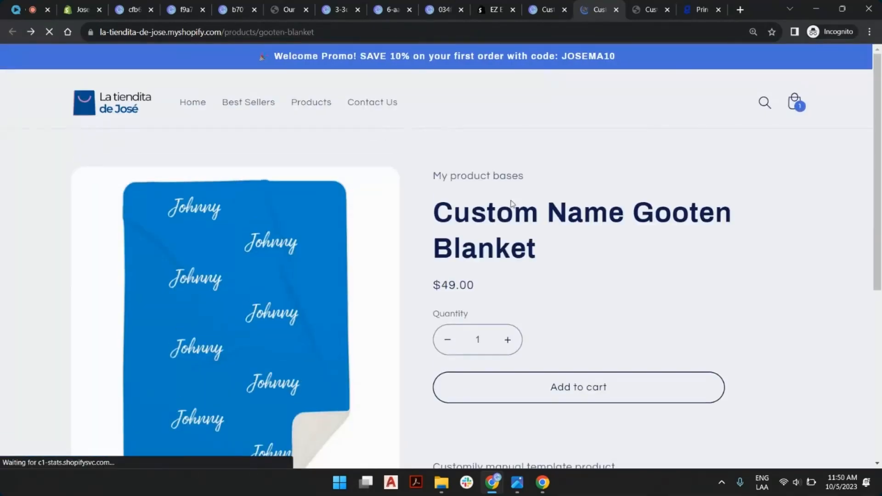
{"action": "scroll", "coordinate": [574, 214], "scroll_direction": "down", "scroll_amount": 10}
{"action": "scroll", "coordinate": [576, 214], "scroll_direction": "up", "scroll_amount": 10}
{"action": "scroll", "coordinate": [570, 228], "scroll_direction": "down", "scroll_amount": 2}
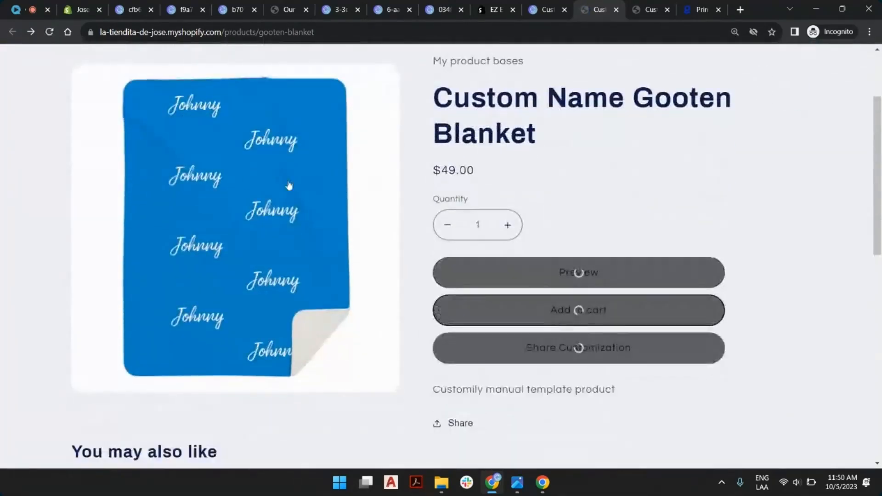
{"action": "scroll", "coordinate": [569, 228], "scroll_direction": "down", "scroll_amount": 1}
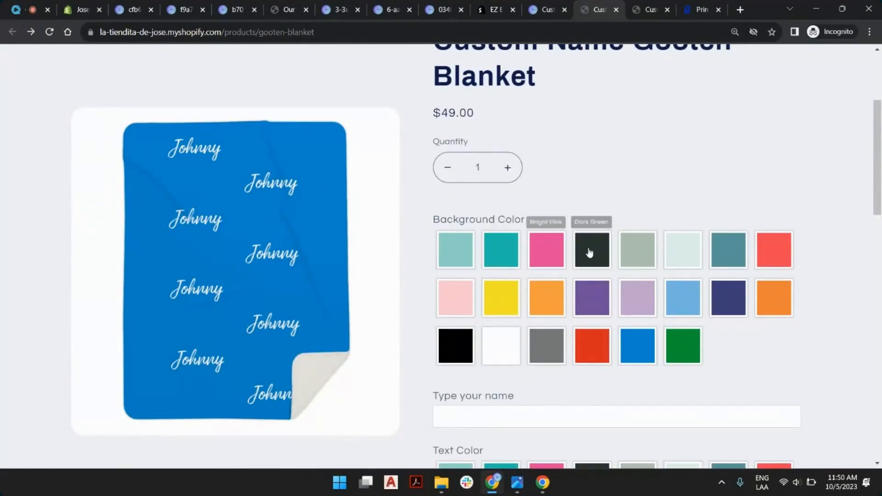
Choose the yellow background color for the blanket and check the suggestions for the name field without entering one.
{"action": "left_click", "coordinate": [501, 301]}
{"action": "scroll", "coordinate": [524, 300], "scroll_direction": "down", "scroll_amount": 2}
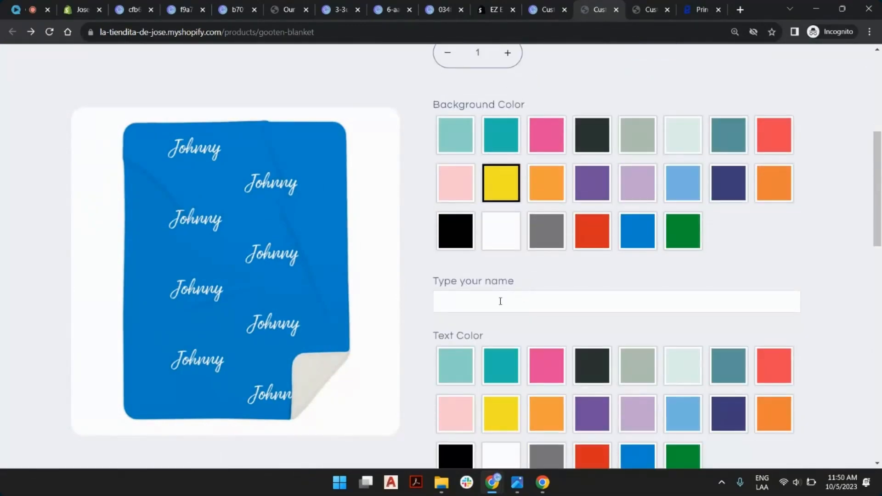
{"action": "left_click", "coordinate": [501, 302]}
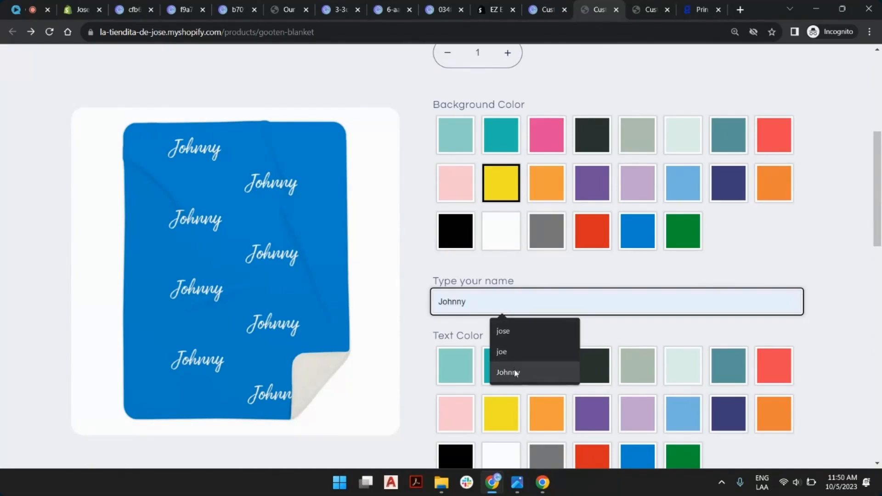
{"action": "left_click", "coordinate": [557, 268]}
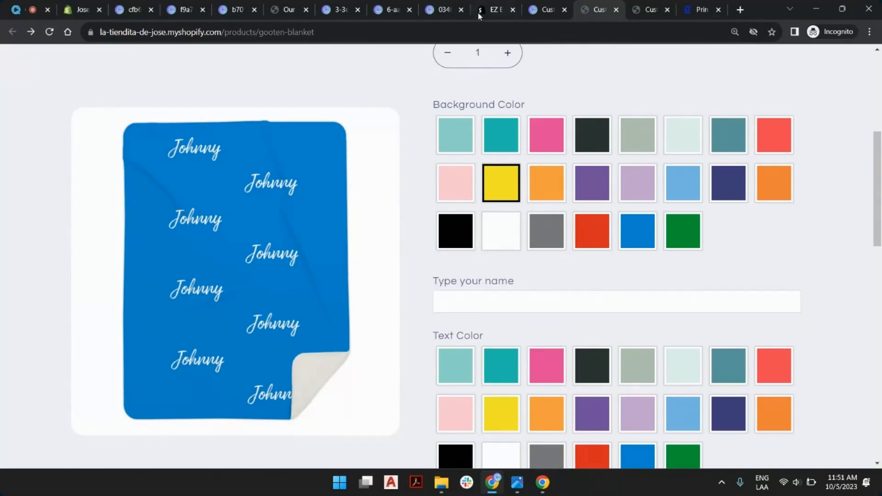
Switch to the Shopify admin's product list, look through it, and search the products for "extra".
{"action": "left_click", "coordinate": [80, 3]}
{"action": "left_click", "coordinate": [41, 153]}
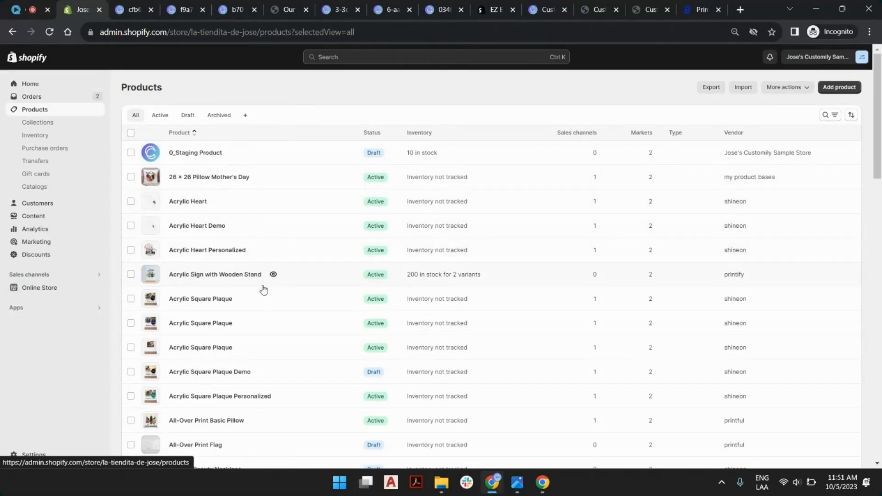
{"action": "scroll", "coordinate": [263, 288], "scroll_direction": "down", "scroll_amount": 7}
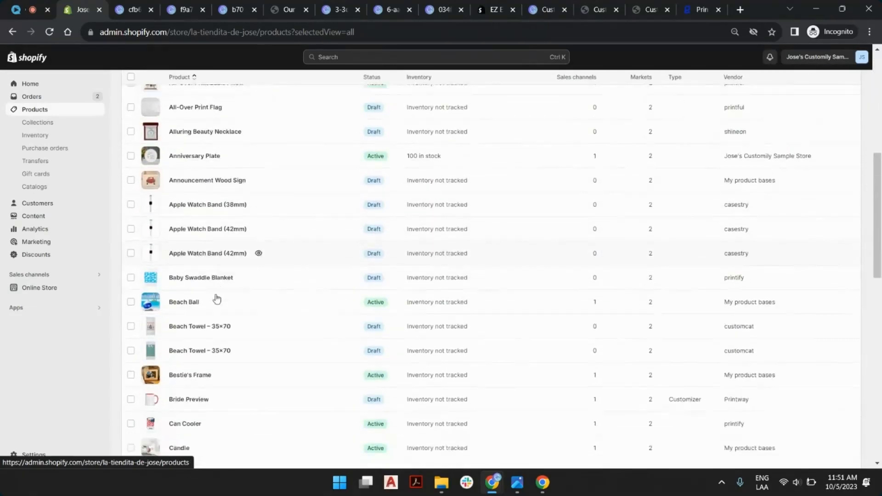
{"action": "scroll", "coordinate": [216, 299], "scroll_direction": "down", "scroll_amount": 15}
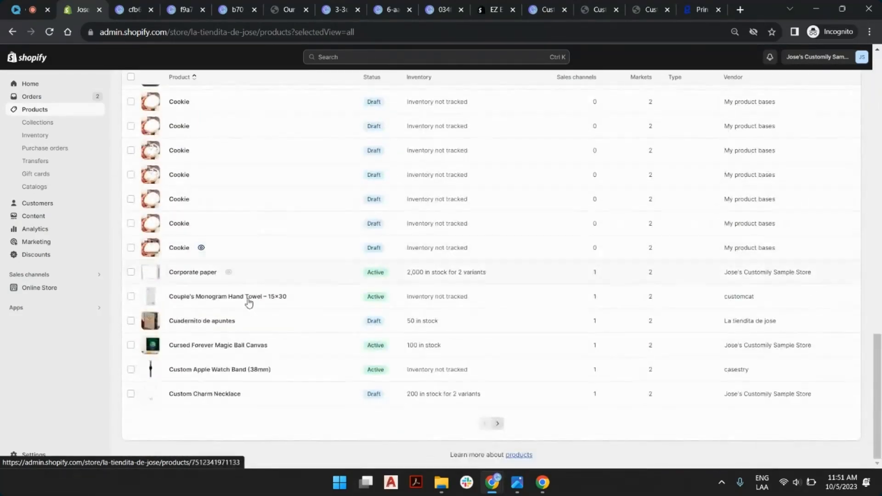
{"action": "scroll", "coordinate": [526, 258], "scroll_direction": "up", "scroll_amount": 20}
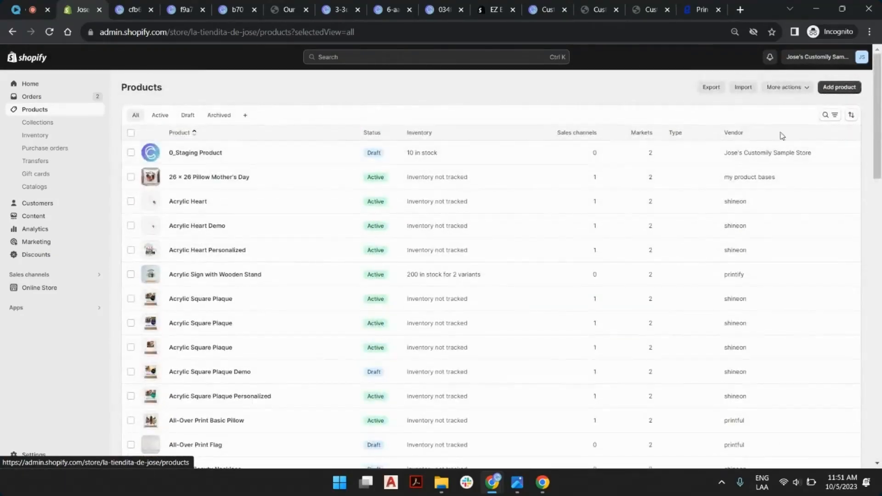
{"action": "left_click", "coordinate": [828, 115]}
{"action": "type", "text": "extra"}
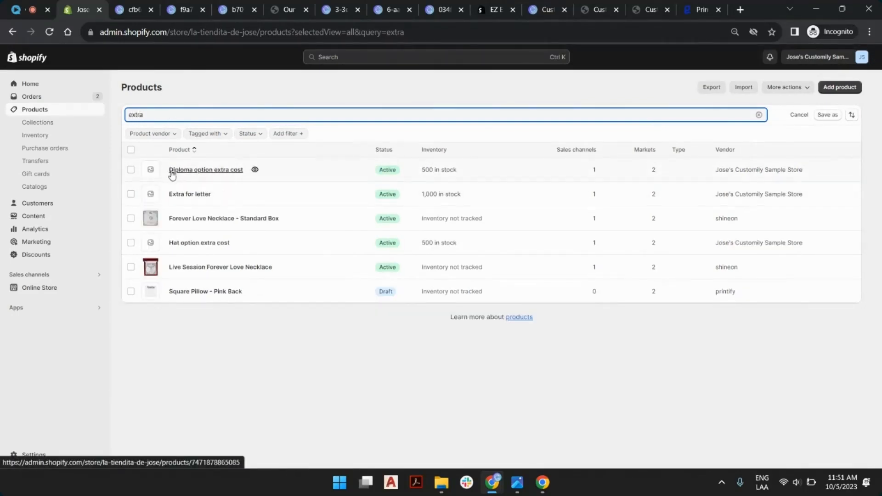
Open the "Extra for letter" product and examine its title and price.
{"action": "left_click", "coordinate": [189, 195]}
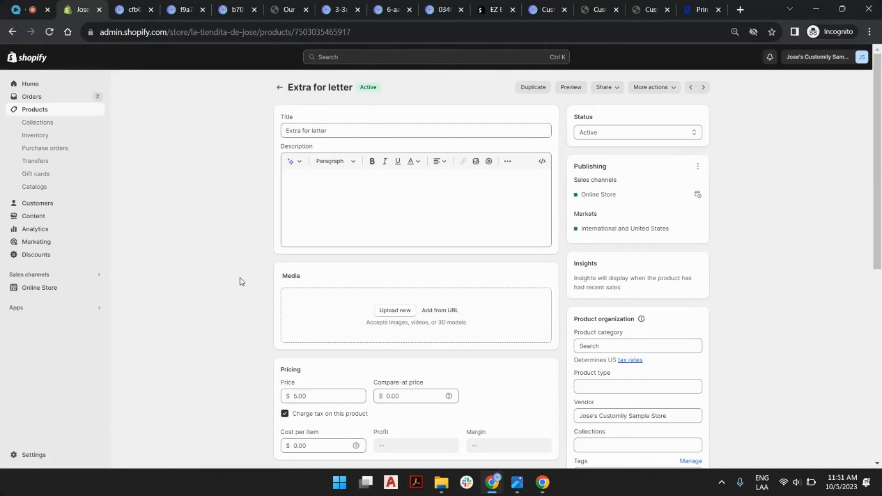
{"action": "left_click_drag", "start_coordinate": [293, 87], "coordinate": [339, 86]}
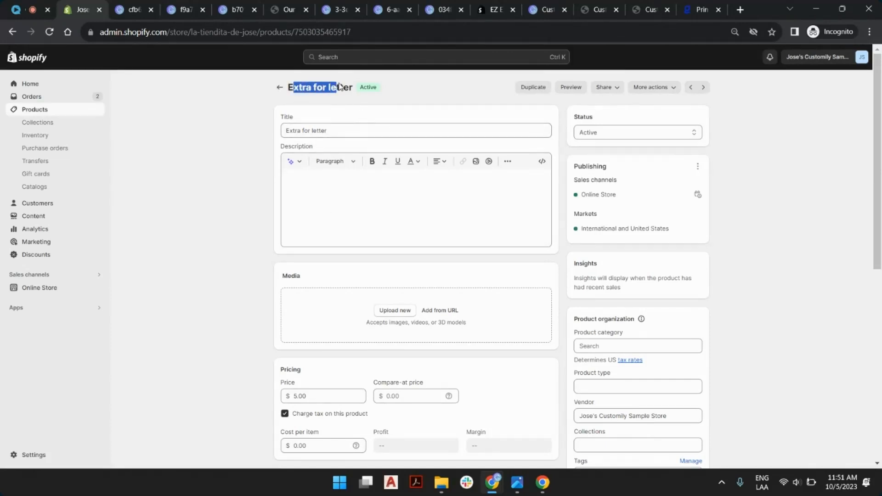
{"action": "left_click", "coordinate": [340, 107]}
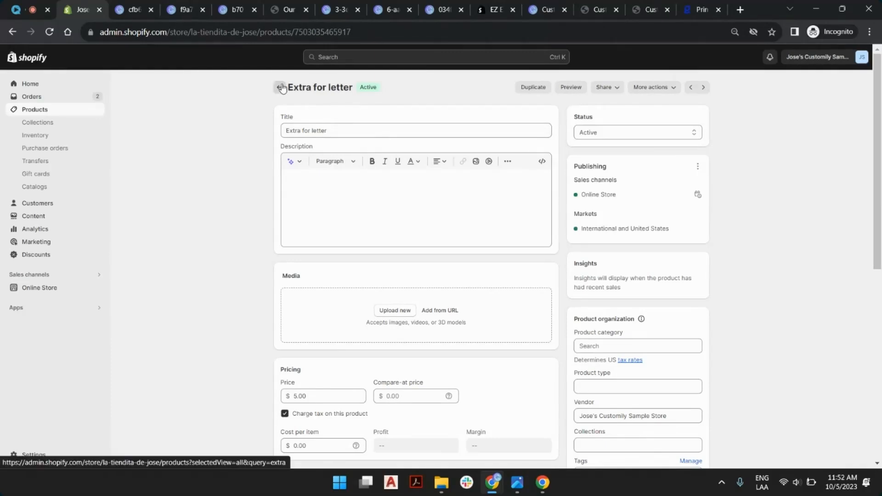
Switch to Customily, search the store's products for "gooten", and open the Custom Name Gooten Blanket.
{"action": "left_click", "coordinate": [546, 9]}
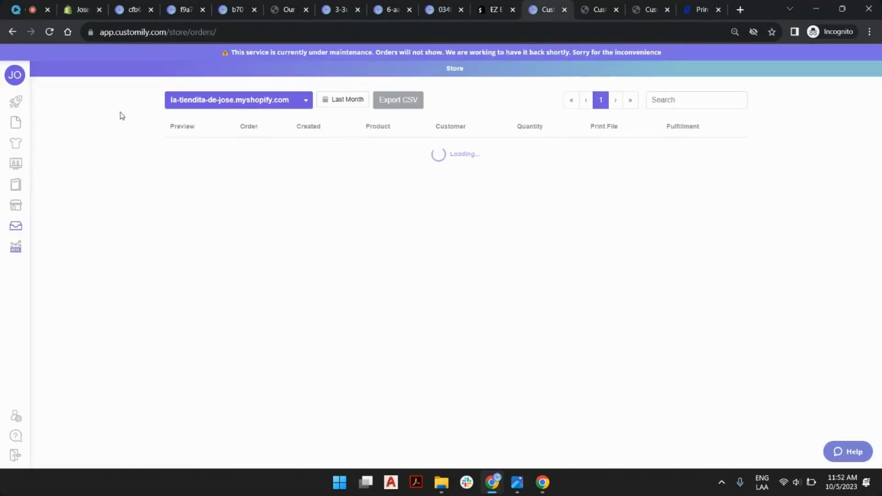
{"action": "mouse_move", "coordinate": [19, 147]}
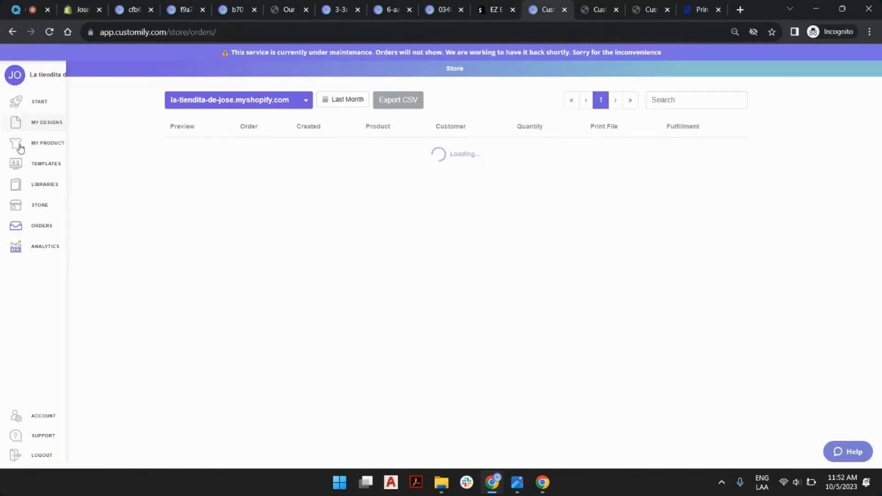
{"action": "left_click", "coordinate": [38, 211]}
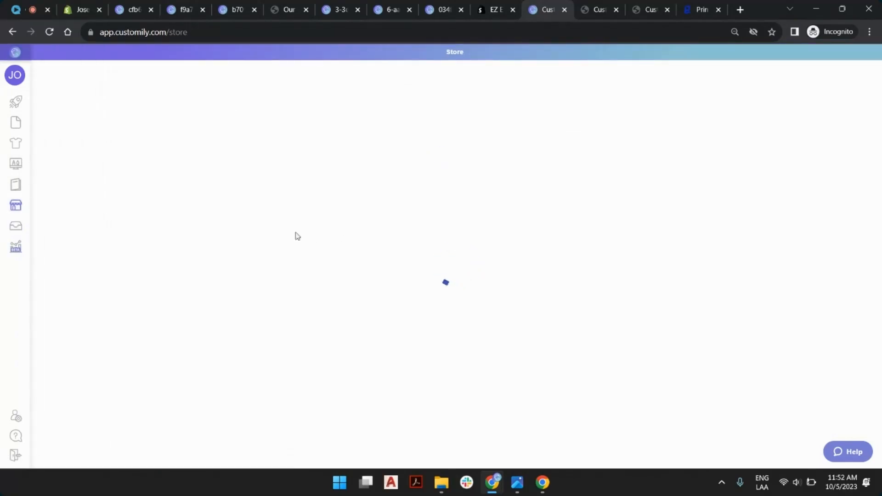
{"action": "mouse_move", "coordinate": [19, 210]}
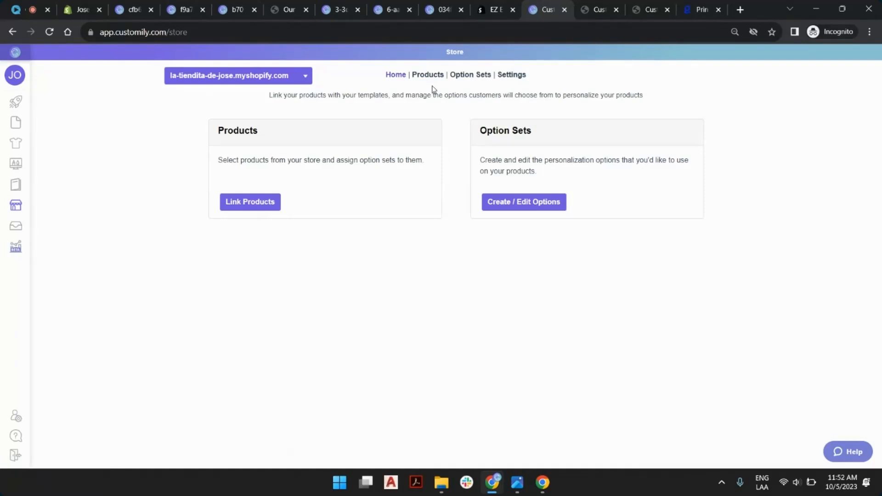
{"action": "left_click", "coordinate": [428, 74]}
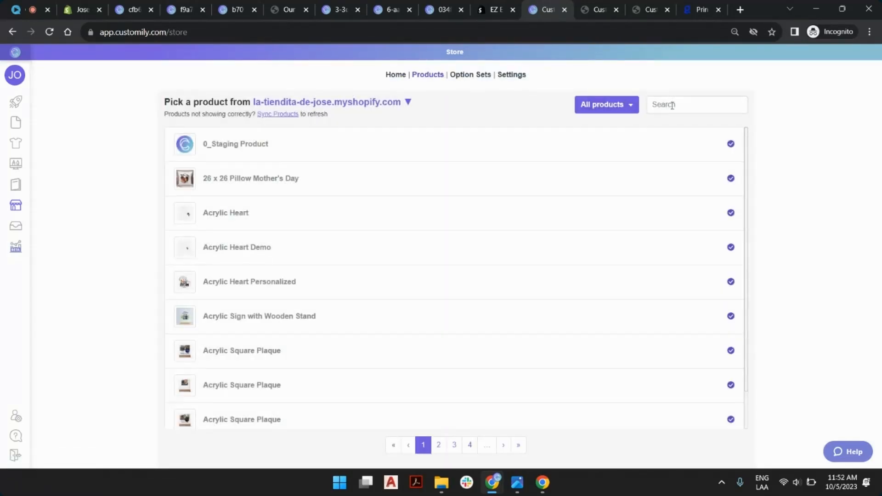
{"action": "left_click", "coordinate": [672, 106]}
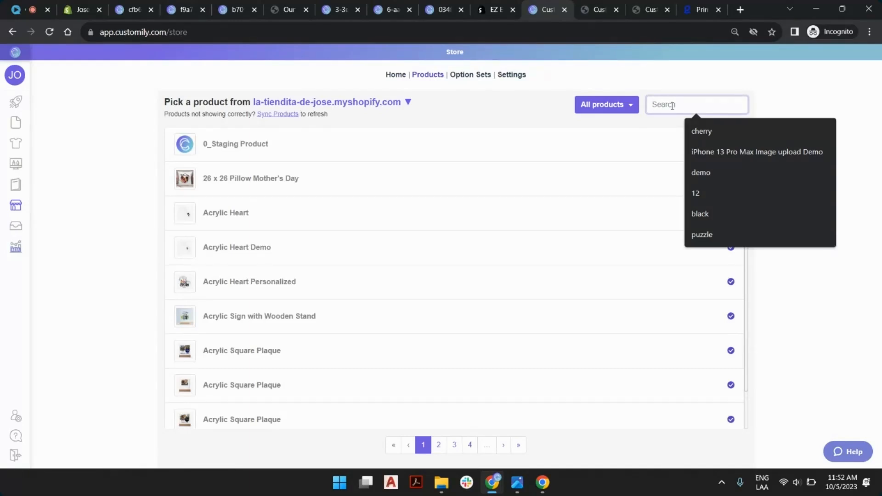
{"action": "type", "text": "gooten"}
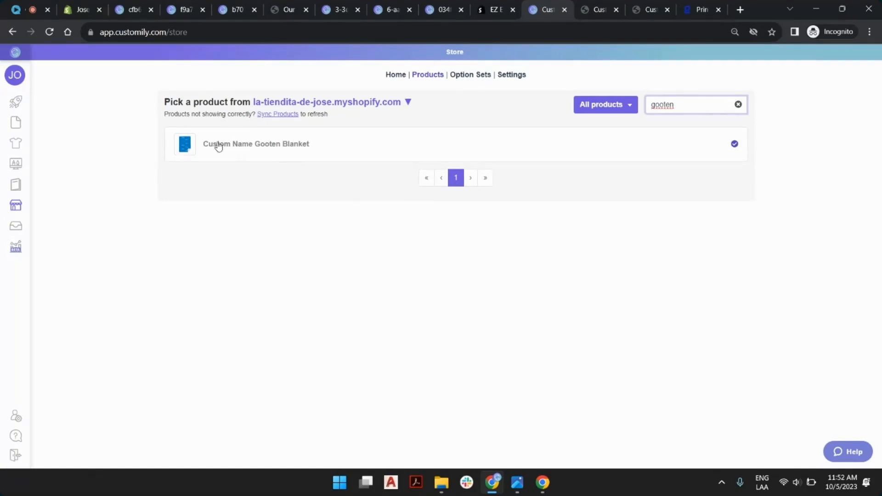
{"action": "left_click", "coordinate": [264, 146]}
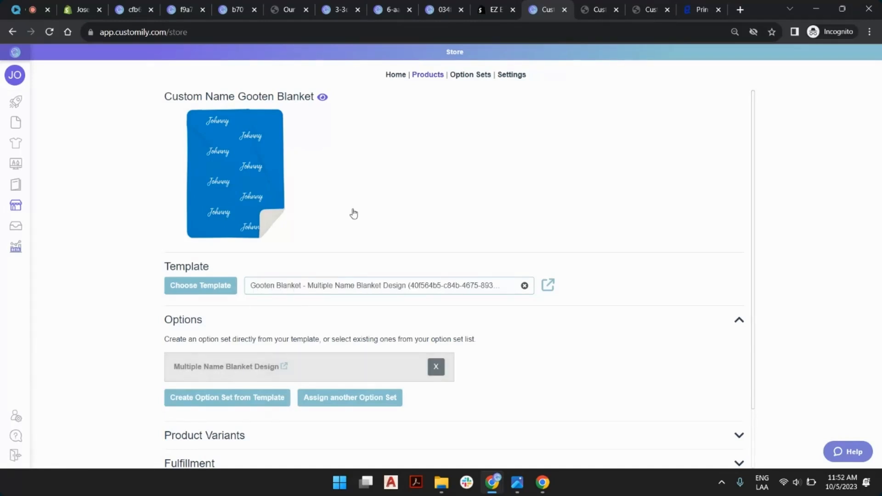
Open the blanket's Multiple Name Blanket Design option set for editing and turn on the options preview.
{"action": "scroll", "coordinate": [356, 211], "scroll_direction": "down", "scroll_amount": 2}
{"action": "scroll", "coordinate": [401, 228], "scroll_direction": "up", "scroll_amount": 2}
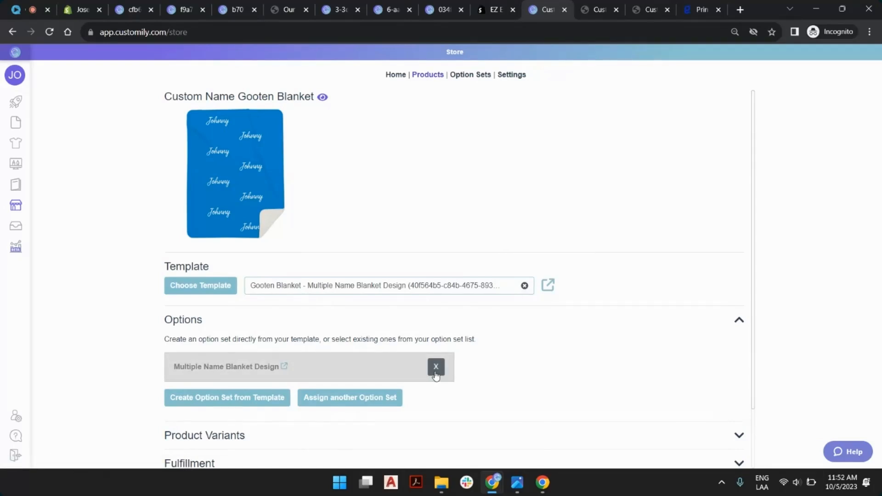
{"action": "scroll", "coordinate": [438, 364], "scroll_direction": "down", "scroll_amount": 1}
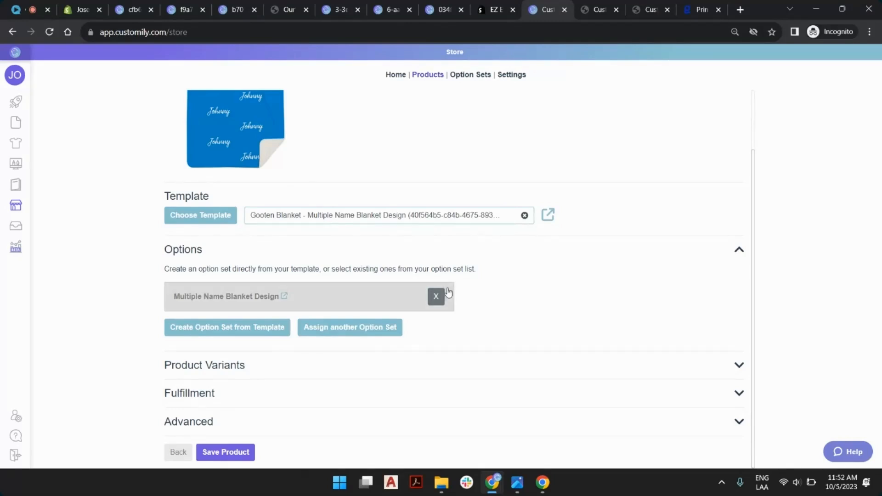
{"action": "scroll", "coordinate": [394, 238], "scroll_direction": "up", "scroll_amount": 1}
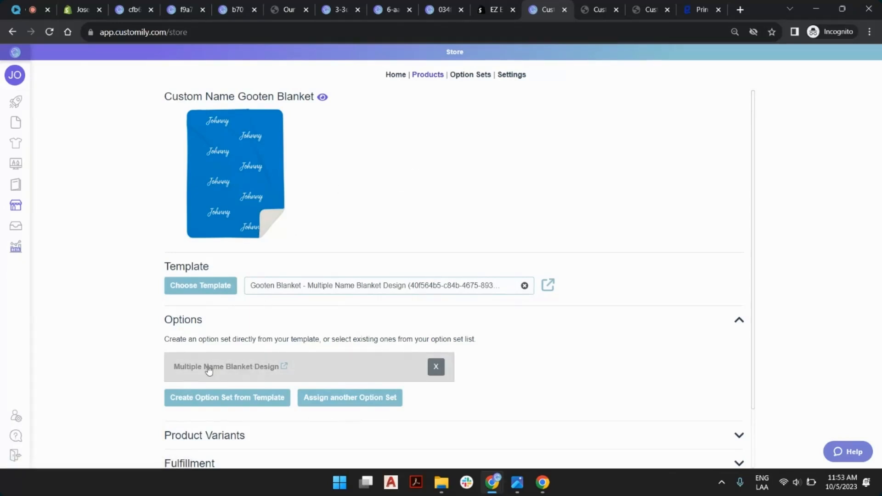
{"action": "left_click", "coordinate": [284, 367]}
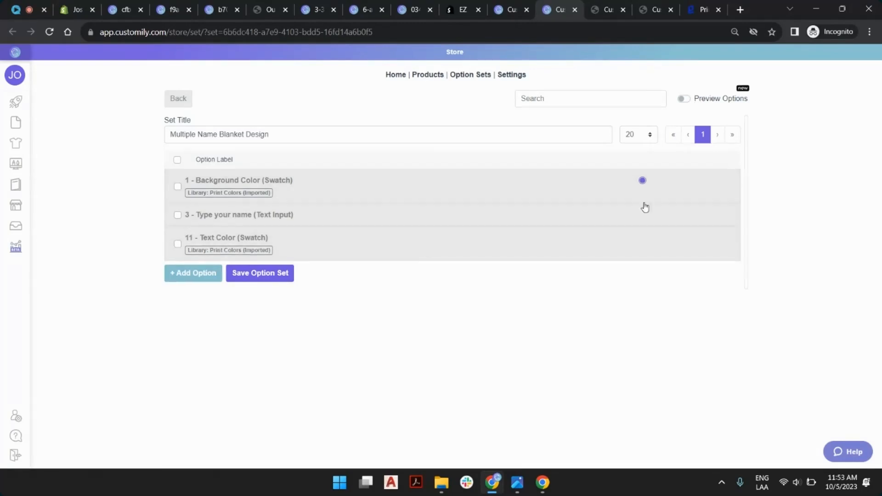
{"action": "left_click", "coordinate": [685, 100]}
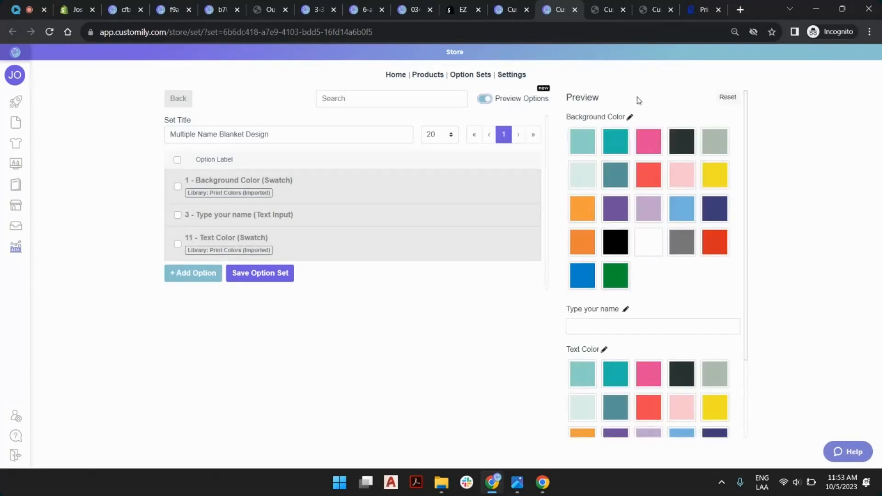
{"action": "scroll", "coordinate": [683, 323], "scroll_direction": "down", "scroll_amount": 2}
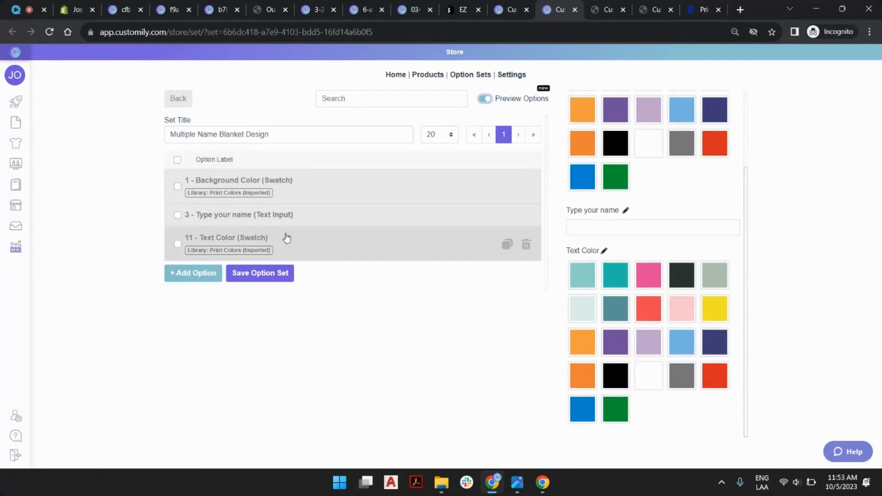
Change the label of the name text input option to "Type your name (+$5)".
{"action": "left_click", "coordinate": [268, 218]}
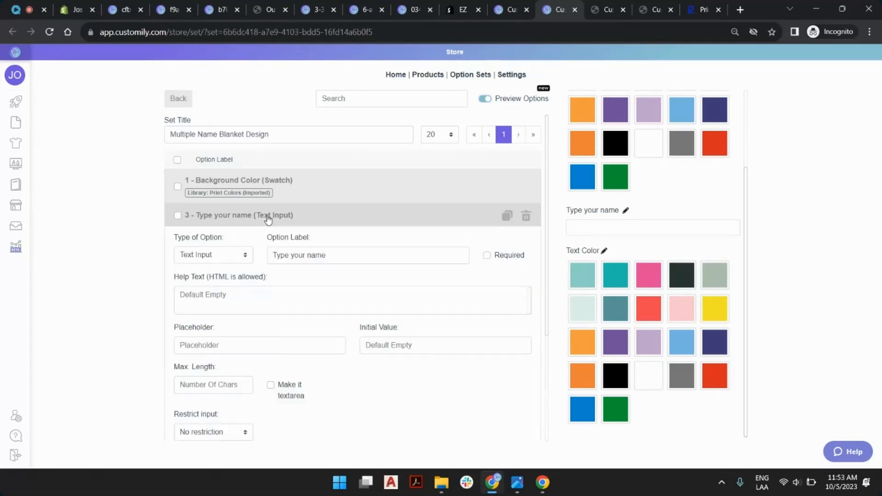
{"action": "left_click", "coordinate": [339, 254]}
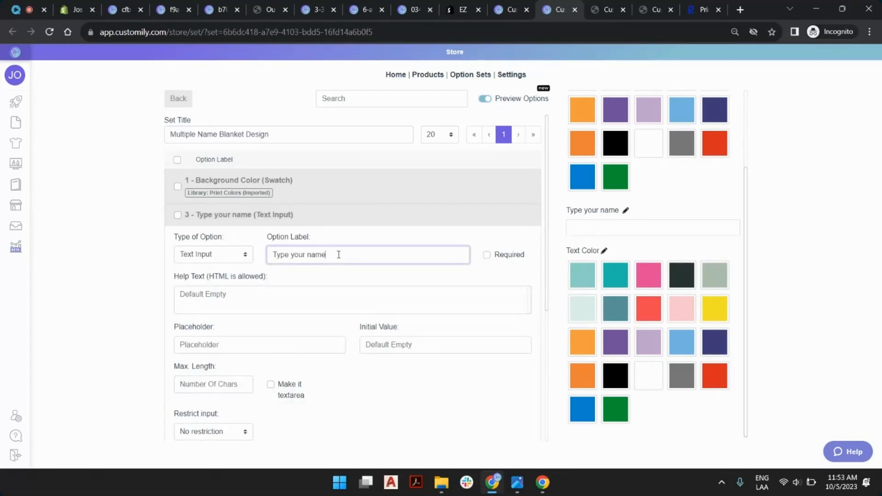
{"action": "type", "text": "(+$5"}
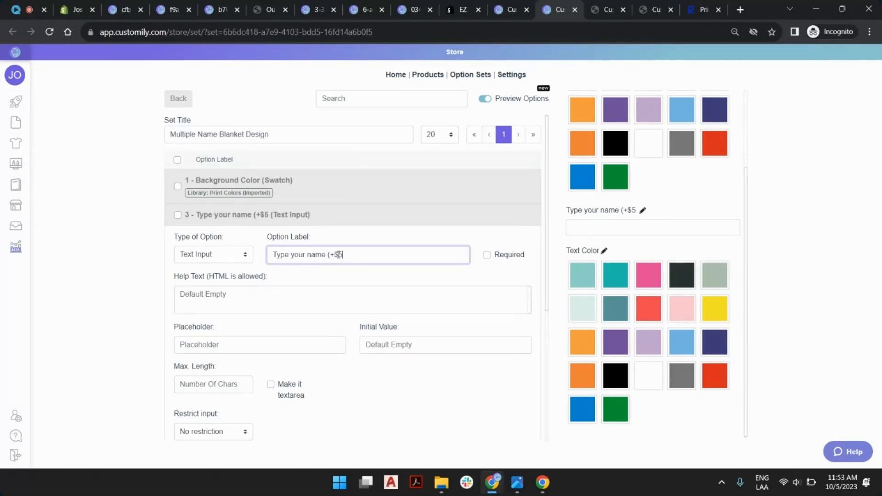
{"action": "type", "text": ")"}
Review the name option's settings and expand its Customily Functions.
{"action": "scroll", "coordinate": [333, 258], "scroll_direction": "down", "scroll_amount": 5}
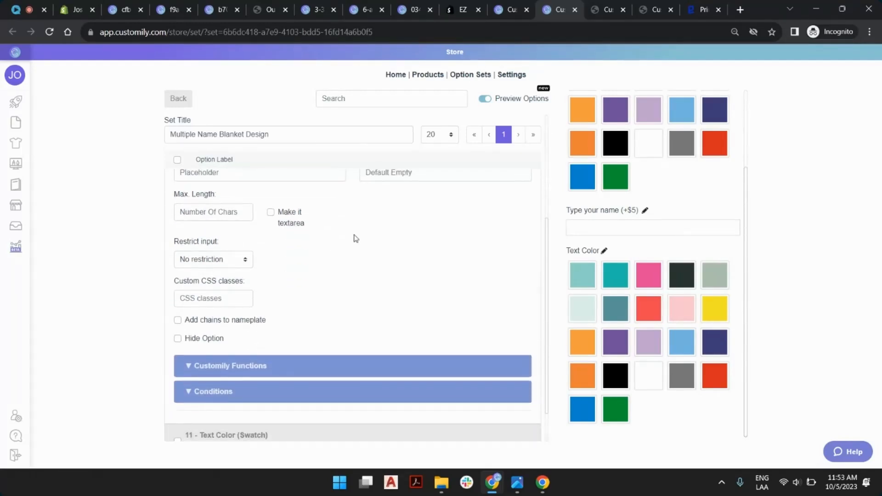
{"action": "scroll", "coordinate": [321, 239], "scroll_direction": "up", "scroll_amount": 5}
{"action": "scroll", "coordinate": [280, 276], "scroll_direction": "down", "scroll_amount": 4}
{"action": "scroll", "coordinate": [290, 241], "scroll_direction": "up", "scroll_amount": 1}
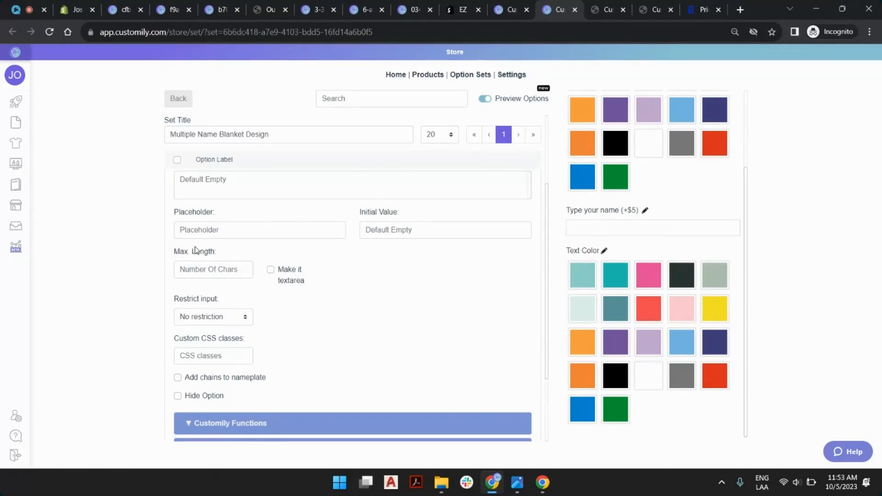
{"action": "scroll", "coordinate": [238, 248], "scroll_direction": "down", "scroll_amount": 2}
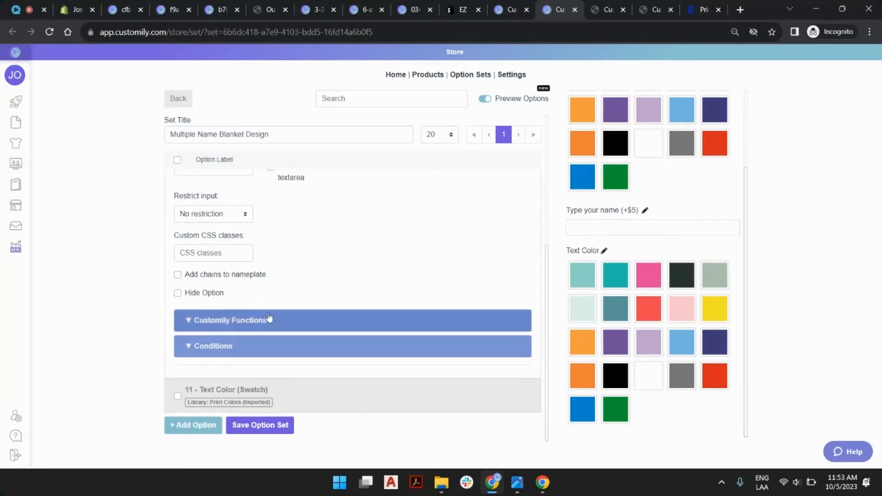
{"action": "left_click", "coordinate": [252, 327]}
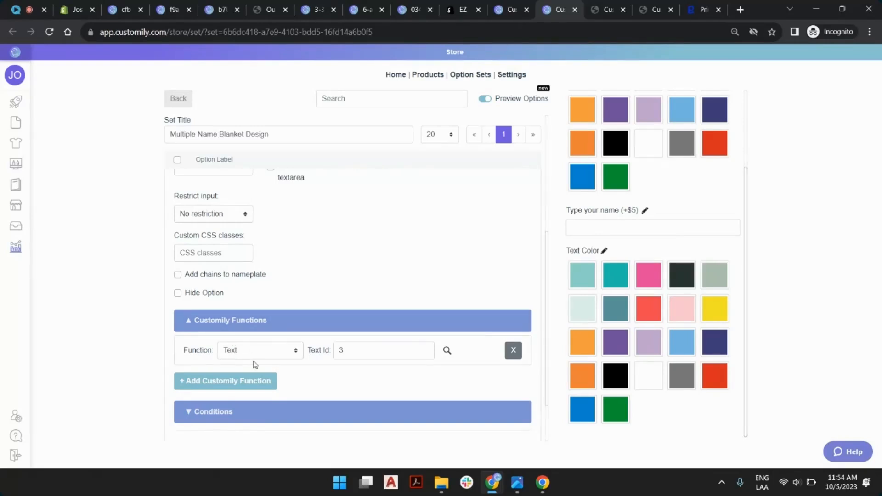
Enter "type a name" in the previewed name field and examine the Text function and Text Id it is linked to.
{"action": "left_click", "coordinate": [605, 226]}
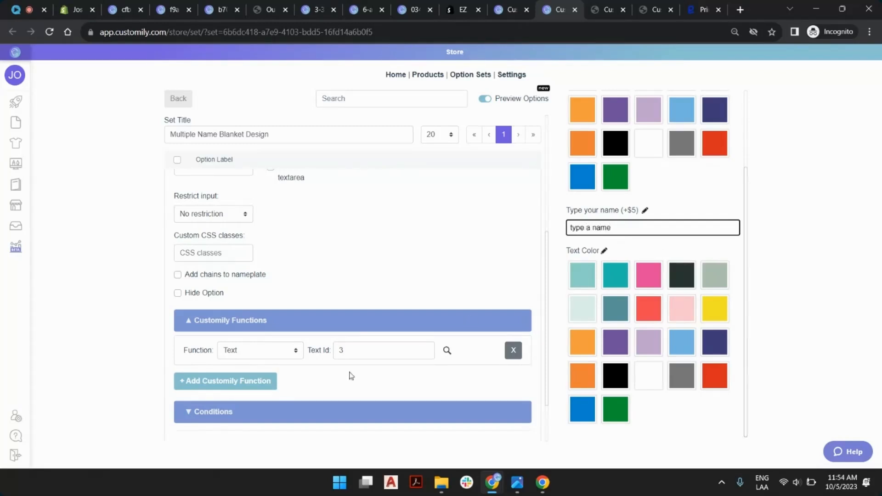
{"action": "left_click_drag", "start_coordinate": [612, 228], "coordinate": [569, 228]}
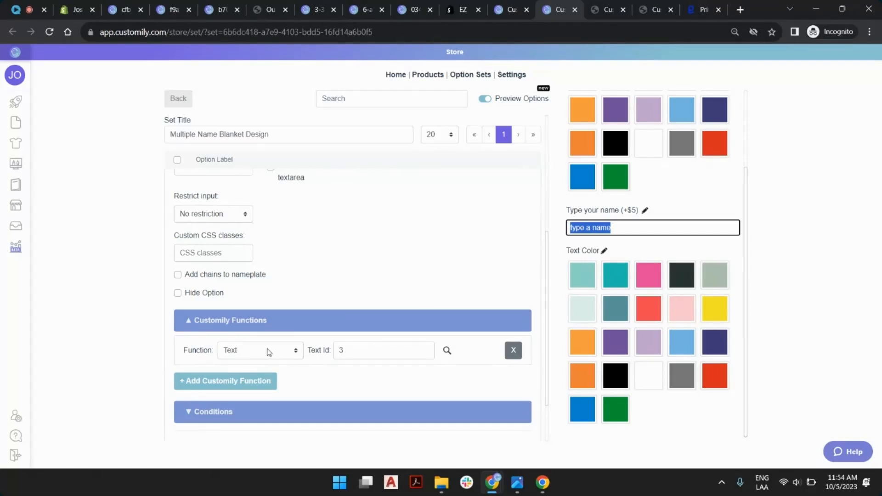
{"action": "left_click", "coordinate": [356, 355]}
{"action": "left_click", "coordinate": [365, 378]}
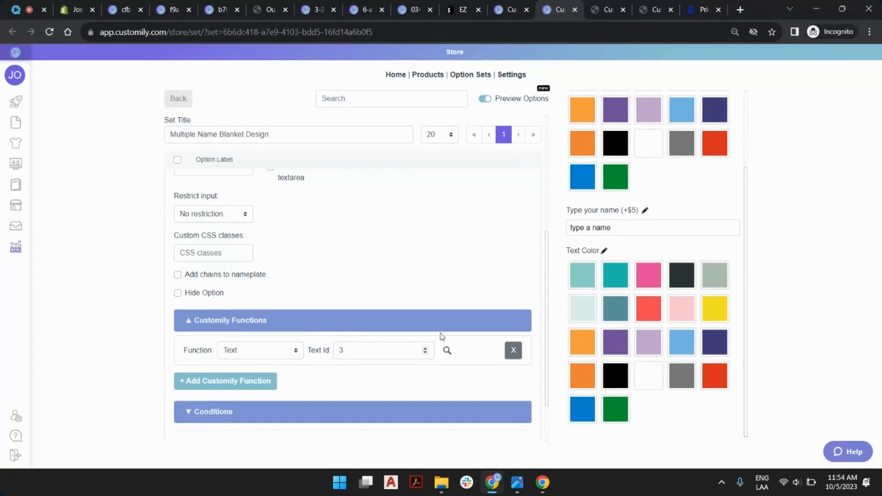
{"action": "left_click_drag", "start_coordinate": [610, 229], "coordinate": [558, 231]}
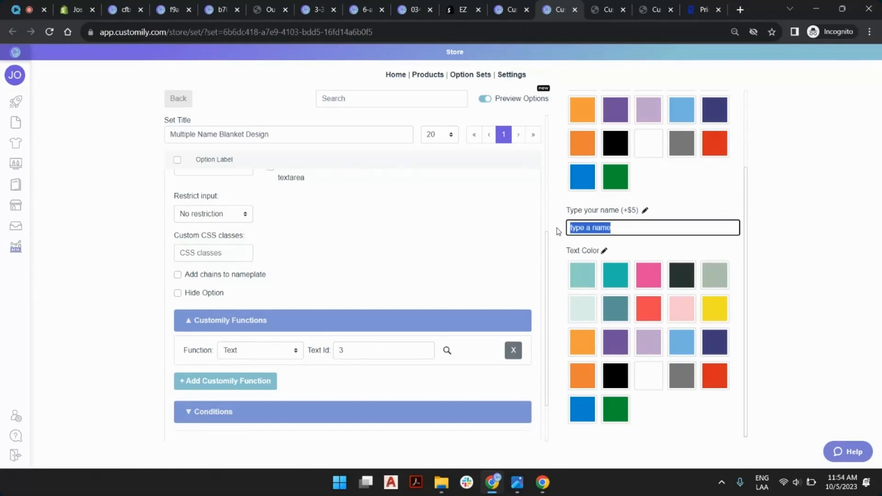
{"action": "left_click", "coordinate": [468, 375]}
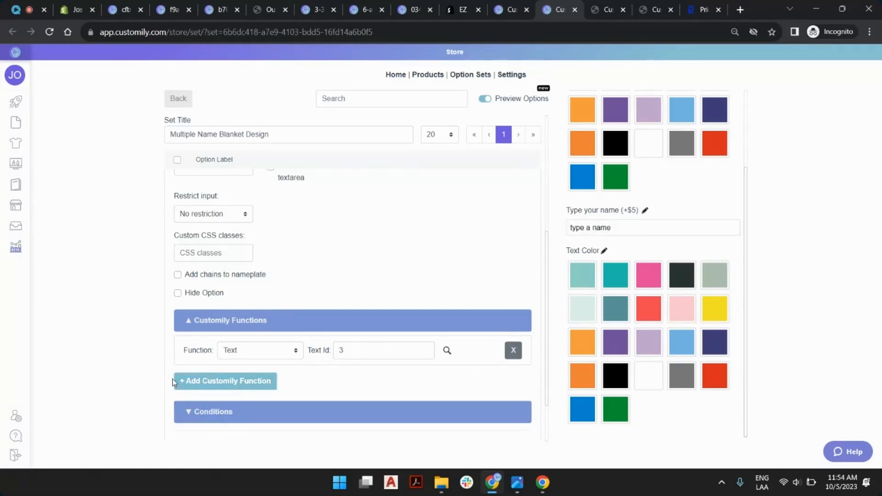
{"action": "scroll", "coordinate": [266, 328], "scroll_direction": "down", "scroll_amount": 2}
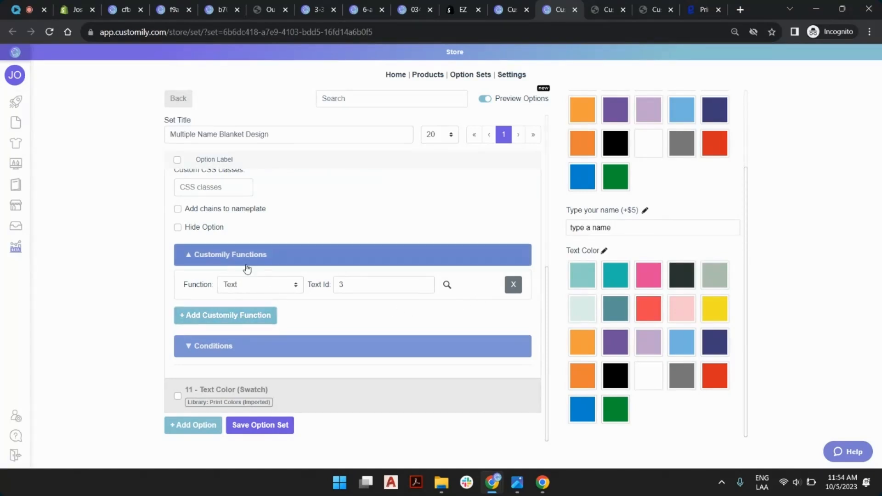
Add a second Customily function to the name option, set to Add Shopify Product with a text length of 1+.
{"action": "left_click", "coordinate": [255, 323]}
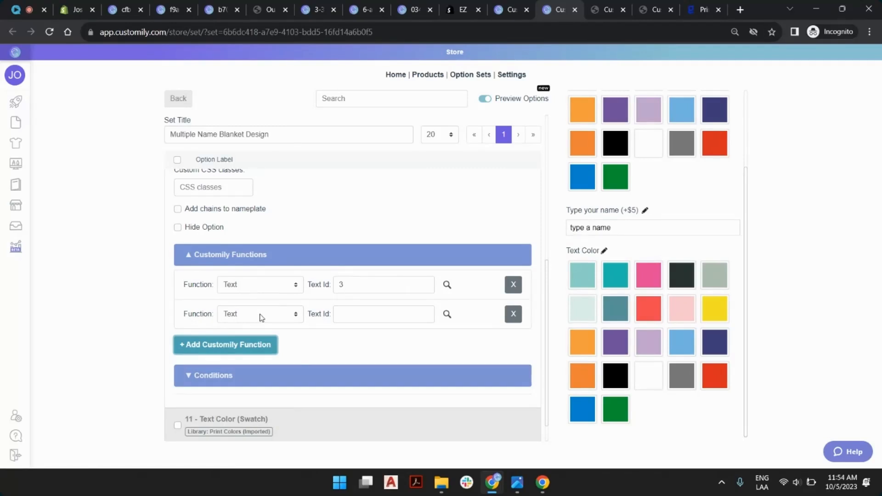
{"action": "left_click", "coordinate": [260, 317]}
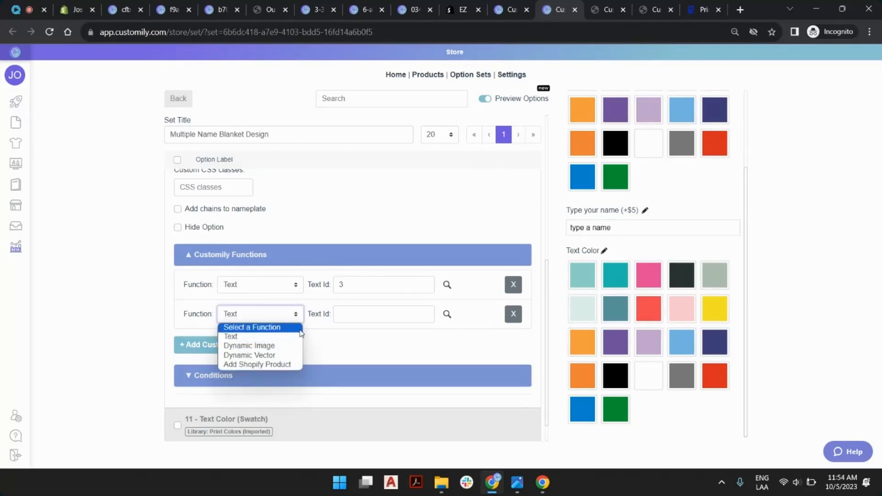
{"action": "left_click", "coordinate": [277, 364]}
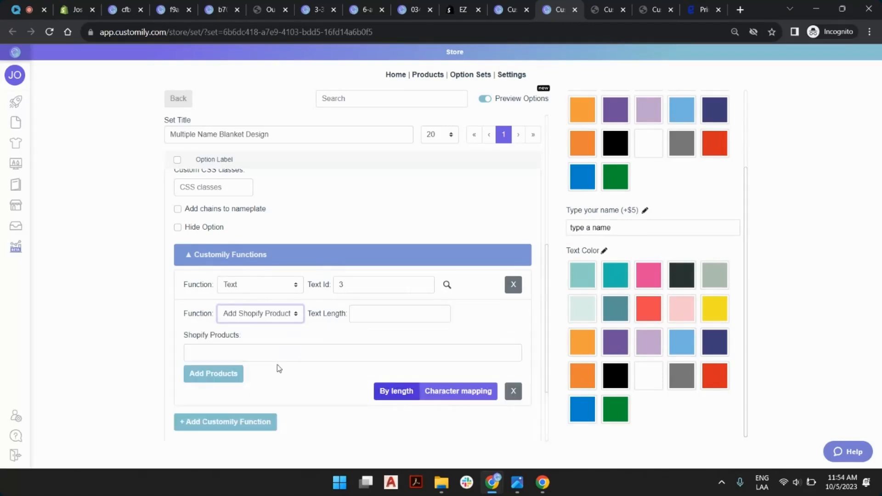
{"action": "left_click", "coordinate": [374, 316]}
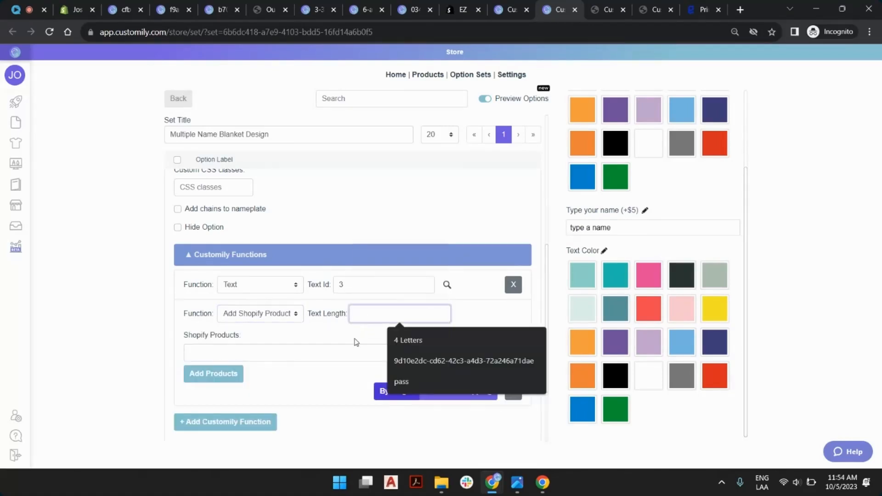
{"action": "left_click", "coordinate": [363, 328]}
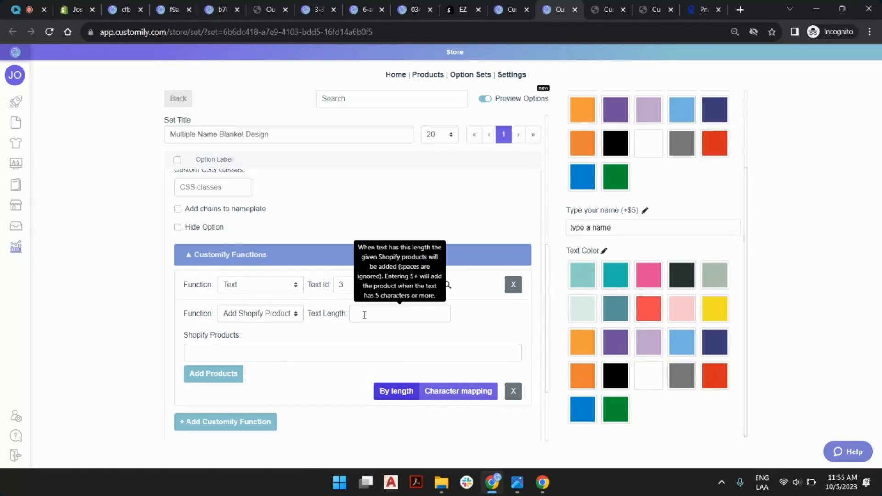
{"action": "left_click", "coordinate": [364, 315]}
{"action": "type", "text": "1+"}
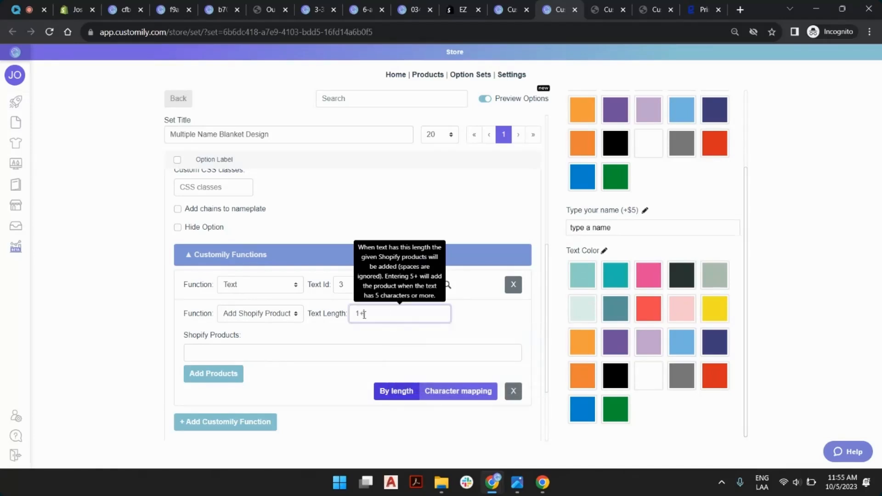
{"action": "left_click", "coordinate": [363, 326]}
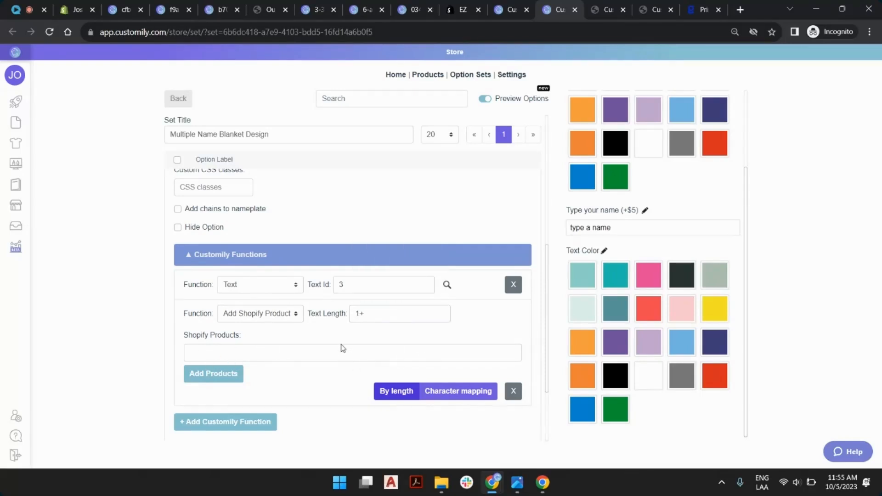
Search the Shopify products for "extra" and attach the default variant of Extra for letter with quantity 1 to the function.
{"action": "left_click", "coordinate": [235, 372]}
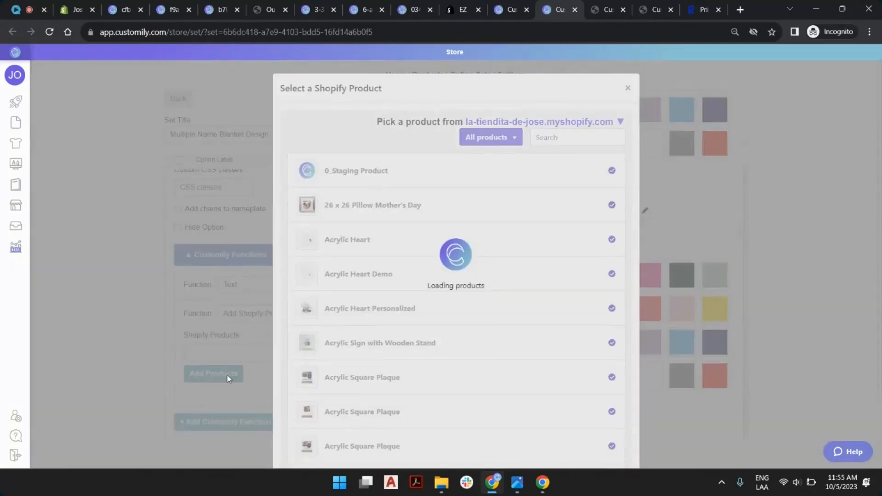
{"action": "scroll", "coordinate": [420, 244], "scroll_direction": "down", "scroll_amount": 2}
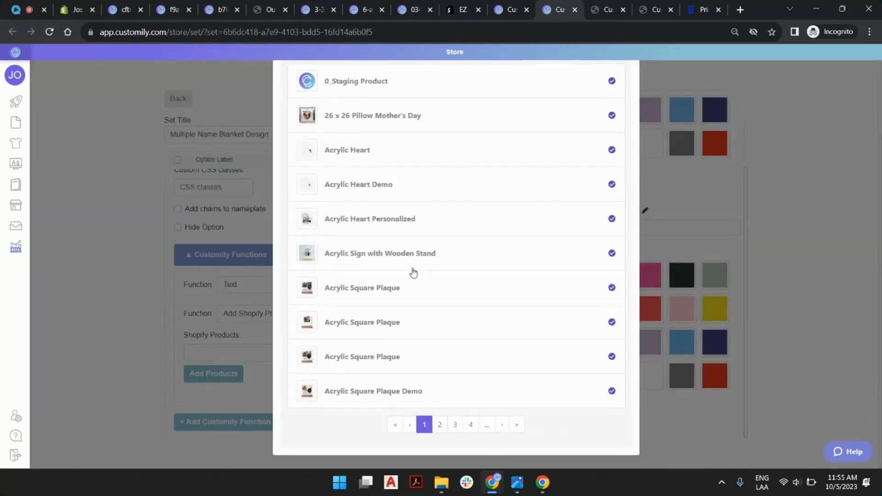
{"action": "scroll", "coordinate": [412, 272], "scroll_direction": "up", "scroll_amount": 2}
{"action": "left_click", "coordinate": [546, 139]}
{"action": "type", "text": "extra"}
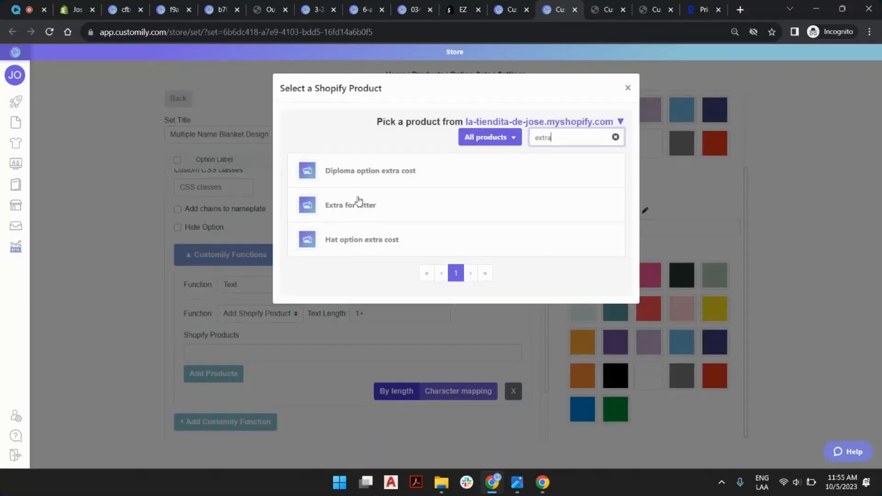
{"action": "left_click", "coordinate": [356, 215]}
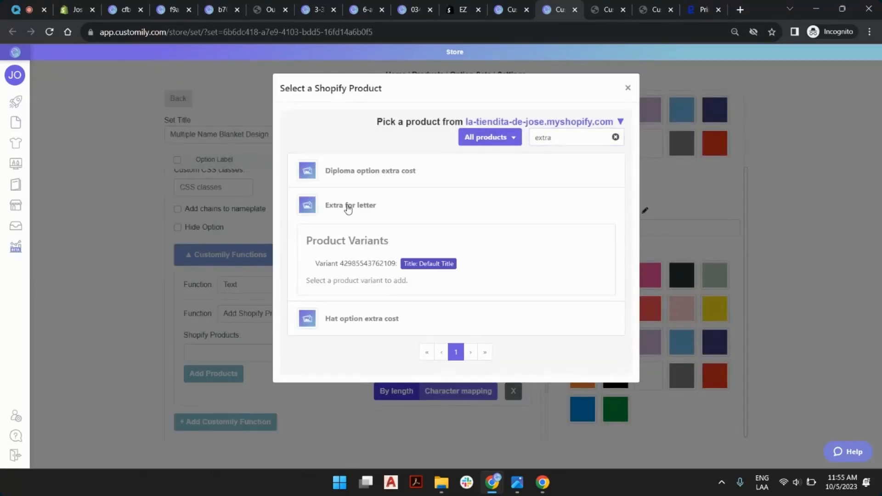
{"action": "left_click", "coordinate": [434, 264]}
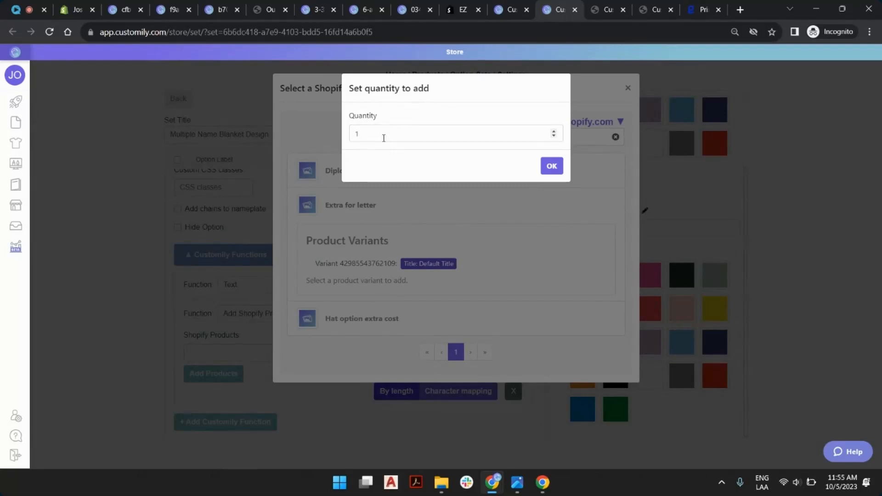
{"action": "left_click", "coordinate": [551, 166]}
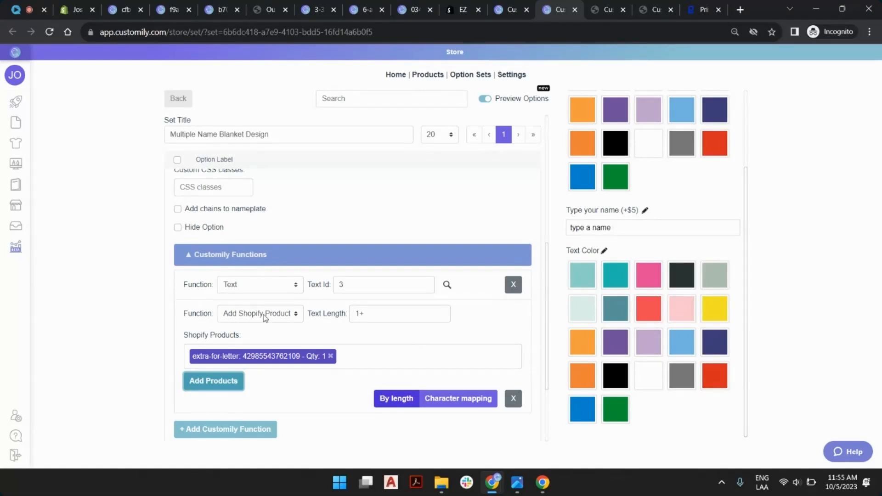
Save the Multiple Name Blanket Design option set with the name option's new product function.
{"action": "mouse_move", "coordinate": [365, 317]}
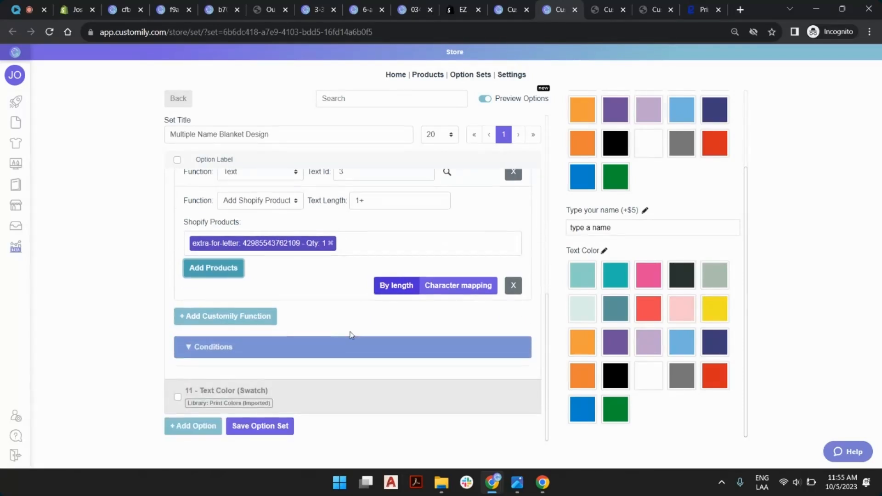
{"action": "scroll", "coordinate": [352, 335], "scroll_direction": "down", "scroll_amount": 3}
{"action": "left_click", "coordinate": [281, 425]}
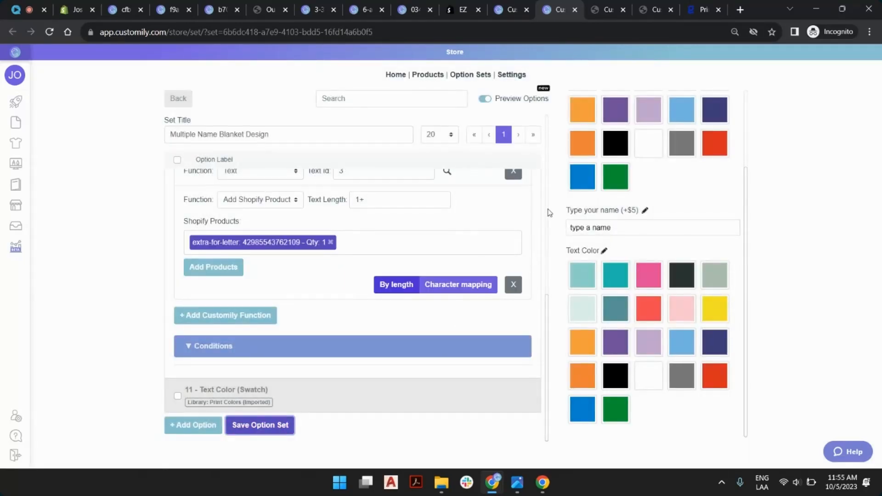
Reload the Custom Name Gooten Blanket page in the store and check its name option label and base price.
{"action": "left_click", "coordinate": [604, 5]}
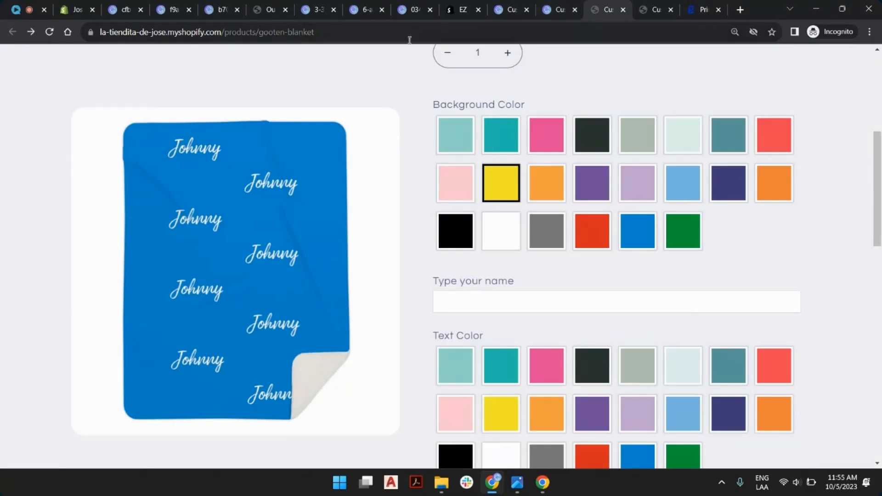
{"action": "scroll", "coordinate": [158, 90], "scroll_direction": "up", "scroll_amount": 5}
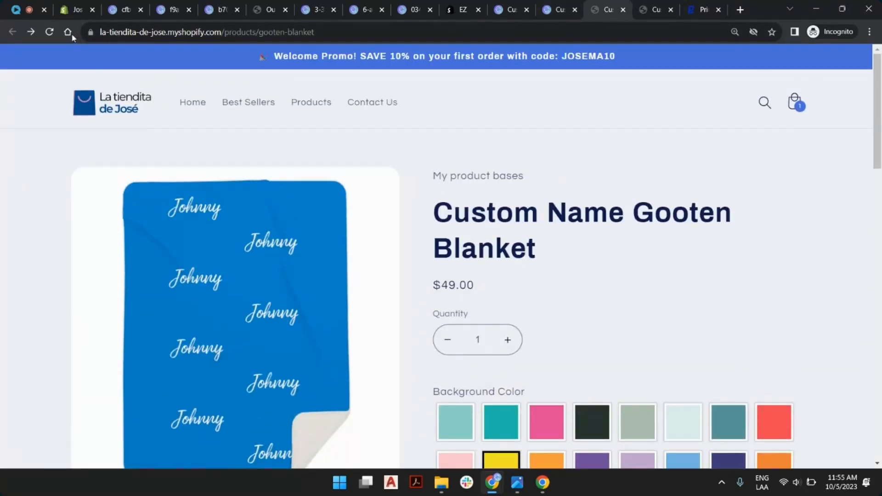
{"action": "left_click", "coordinate": [49, 32]}
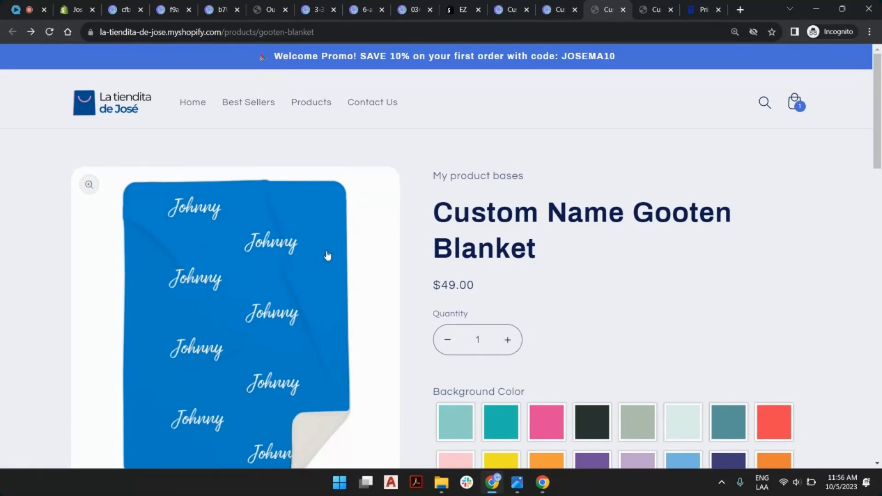
{"action": "scroll", "coordinate": [618, 152], "scroll_direction": "down", "scroll_amount": 3}
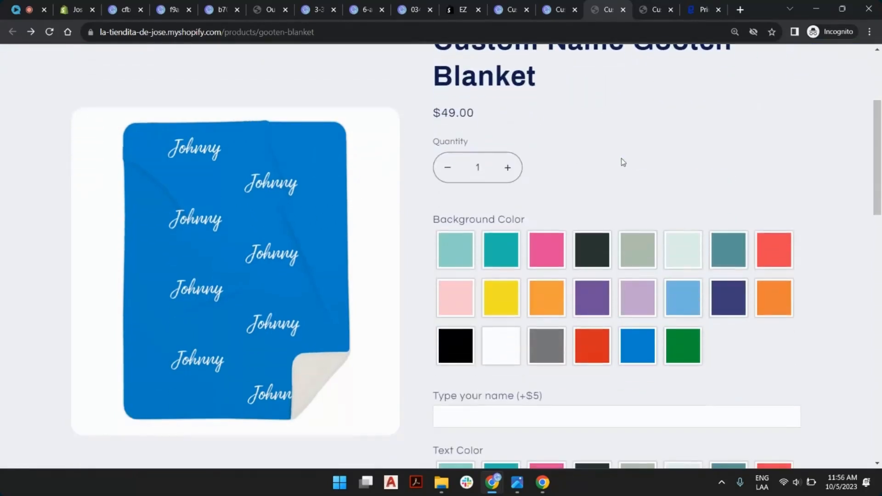
{"action": "scroll", "coordinate": [616, 160], "scroll_direction": "up", "scroll_amount": 1}
{"action": "left_click_drag", "start_coordinate": [442, 172], "coordinate": [497, 174]}
{"action": "left_click", "coordinate": [502, 174]}
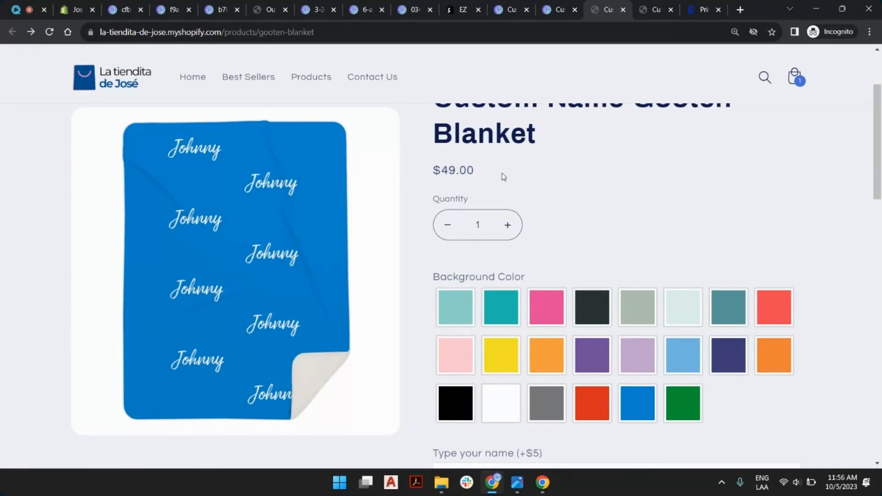
Personalize the blanket with a Bright Pink background, a first name in the name field, and Yellow text.
{"action": "scroll", "coordinate": [571, 184], "scroll_direction": "down", "scroll_amount": 1}
{"action": "left_click", "coordinate": [552, 259]}
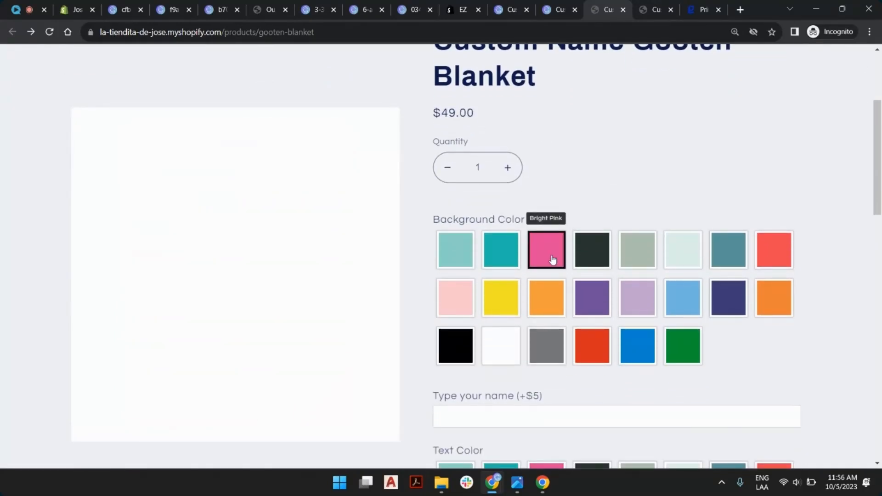
{"action": "scroll", "coordinate": [591, 258], "scroll_direction": "down", "scroll_amount": 2}
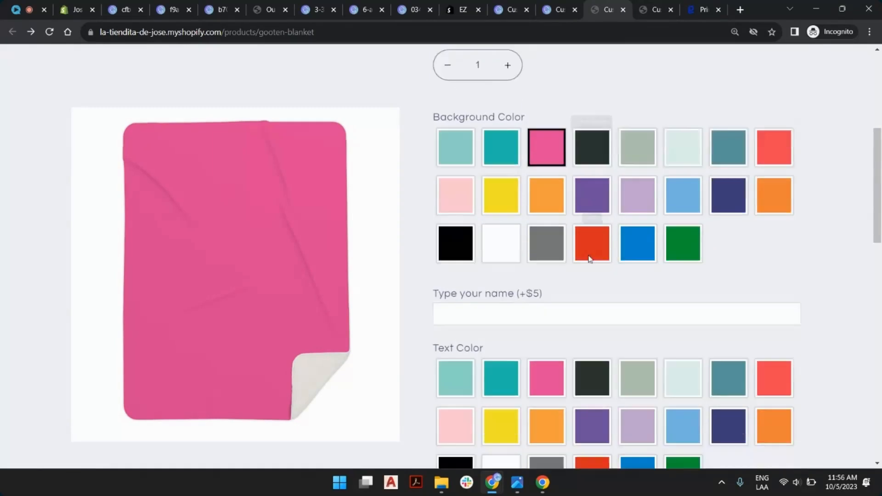
{"action": "scroll", "coordinate": [590, 259], "scroll_direction": "down", "scroll_amount": 1}
{"action": "left_click", "coordinate": [539, 244]}
{"action": "type", "text": "Jo"}
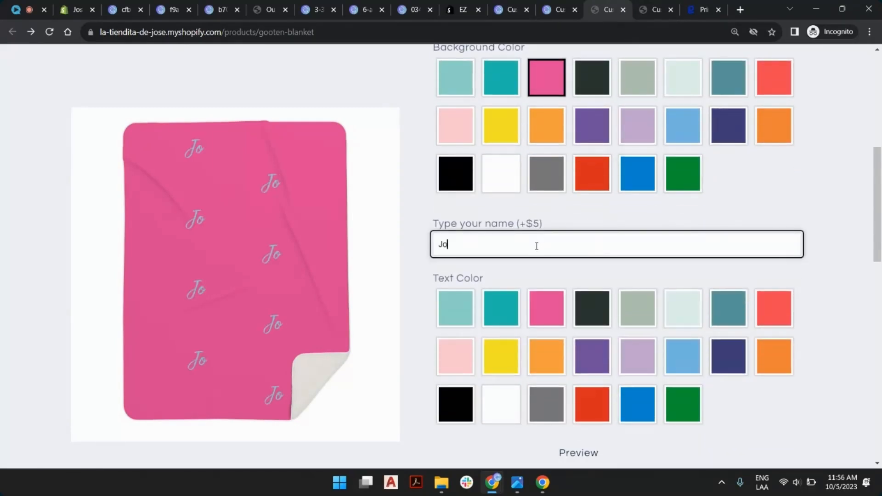
{"action": "type", "text": "sema"}
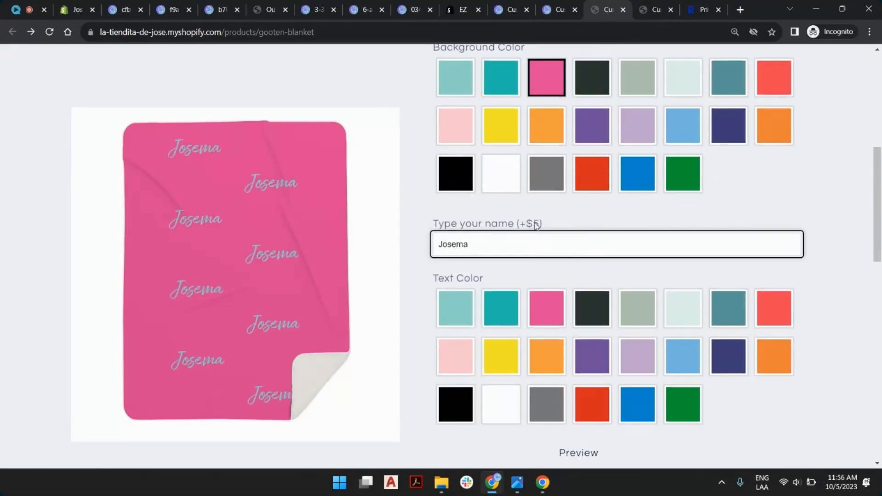
{"action": "left_click", "coordinate": [510, 365]}
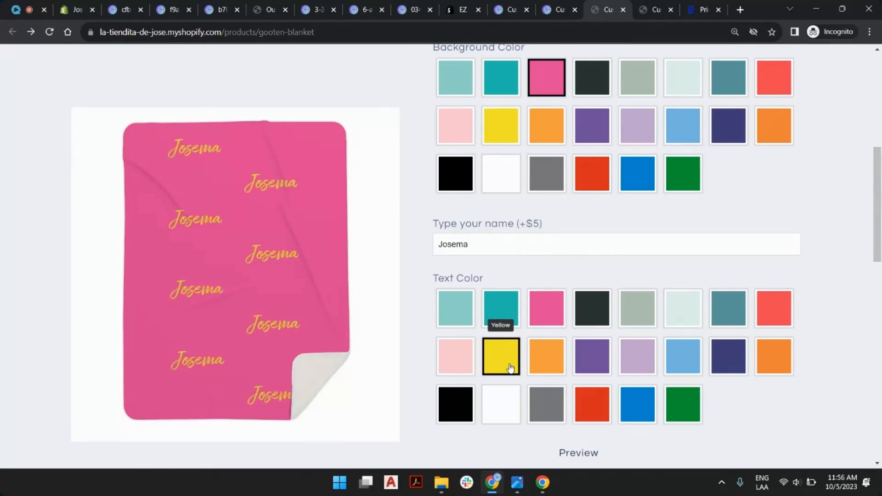
Add the personalized pink blanket to the cart and review the items listed there.
{"action": "scroll", "coordinate": [510, 368], "scroll_direction": "up", "scroll_amount": 6}
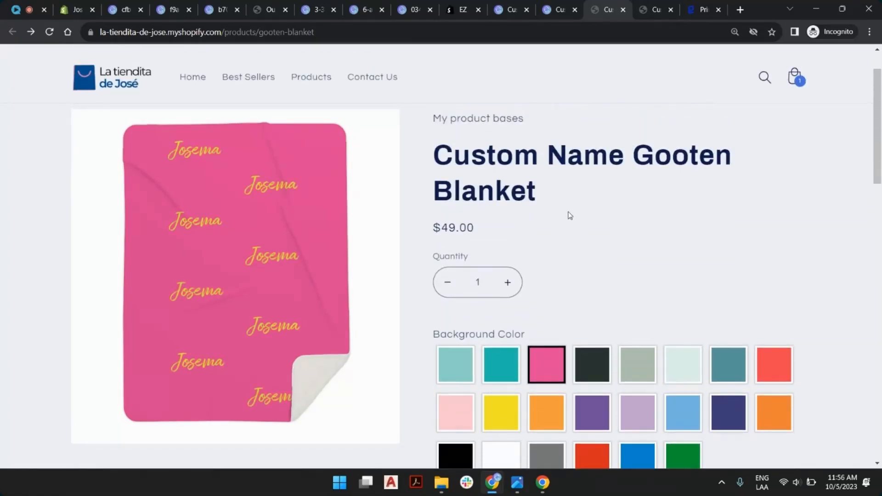
{"action": "scroll", "coordinate": [569, 216], "scroll_direction": "down", "scroll_amount": 10}
{"action": "left_click", "coordinate": [575, 319]}
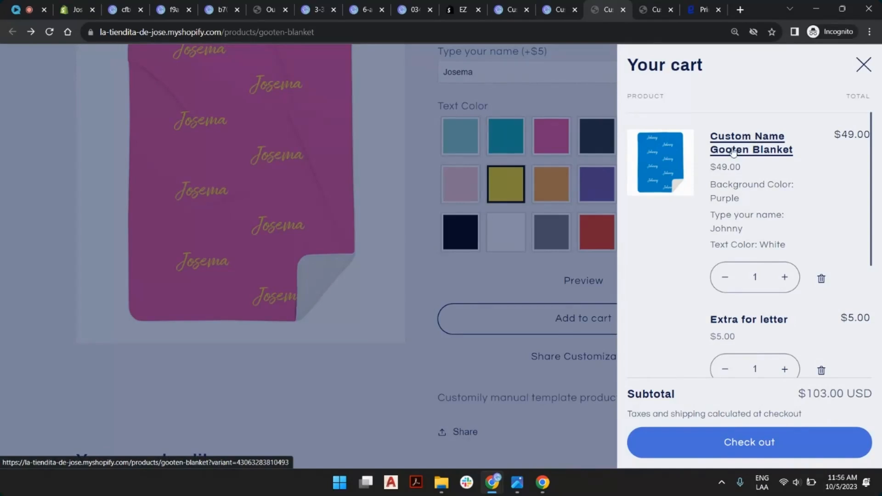
{"action": "scroll", "coordinate": [733, 154], "scroll_direction": "down", "scroll_amount": 3}
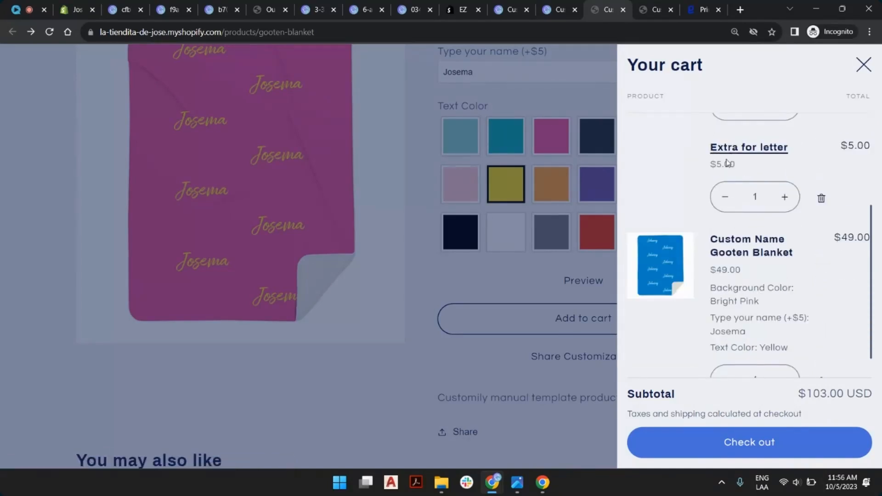
{"action": "scroll", "coordinate": [744, 206], "scroll_direction": "down", "scroll_amount": 1}
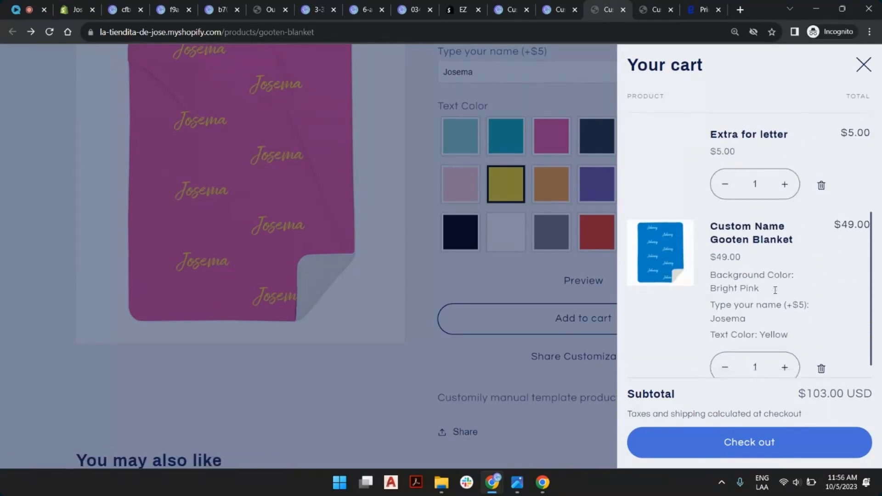
Remove the Bright Pink blanket from the cart and check the subtotal of the remaining blanket and Extra for letter charge.
{"action": "left_click", "coordinate": [821, 347]}
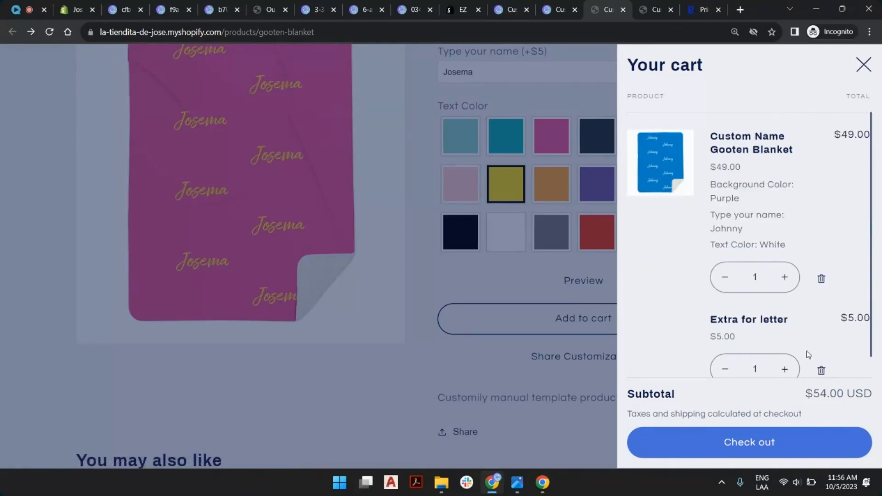
{"action": "left_click_drag", "start_coordinate": [812, 394], "coordinate": [866, 394]}
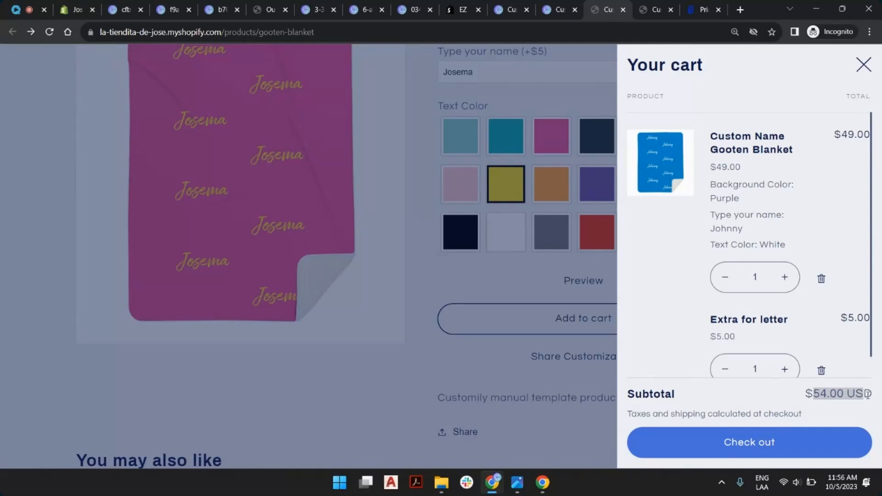
{"action": "left_click", "coordinate": [865, 395]}
{"action": "scroll", "coordinate": [766, 212], "scroll_direction": "down", "scroll_amount": 1}
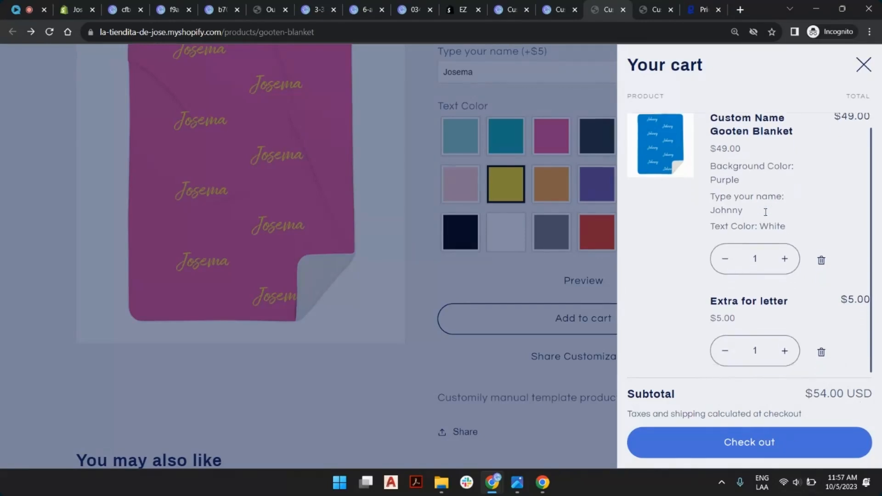